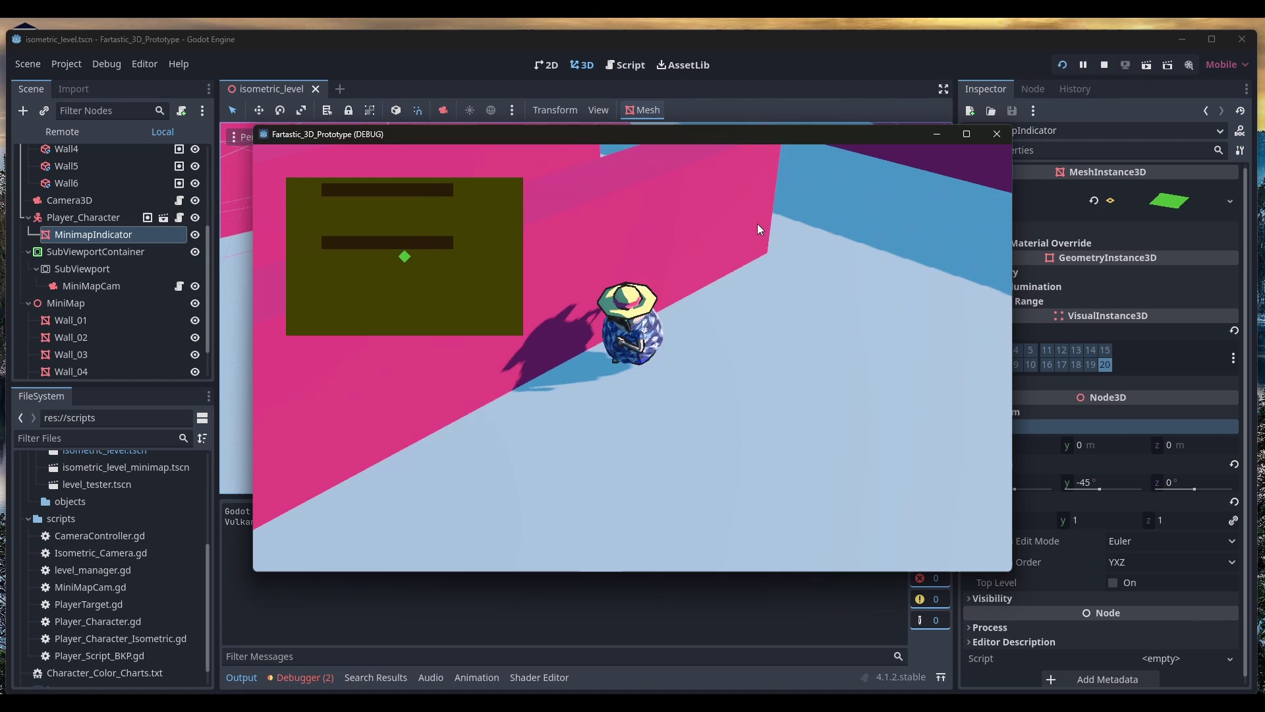
Walk the character right, forward, then left into the pink-walled area while the minimap tracks it
{"action": "key", "text": "d"}
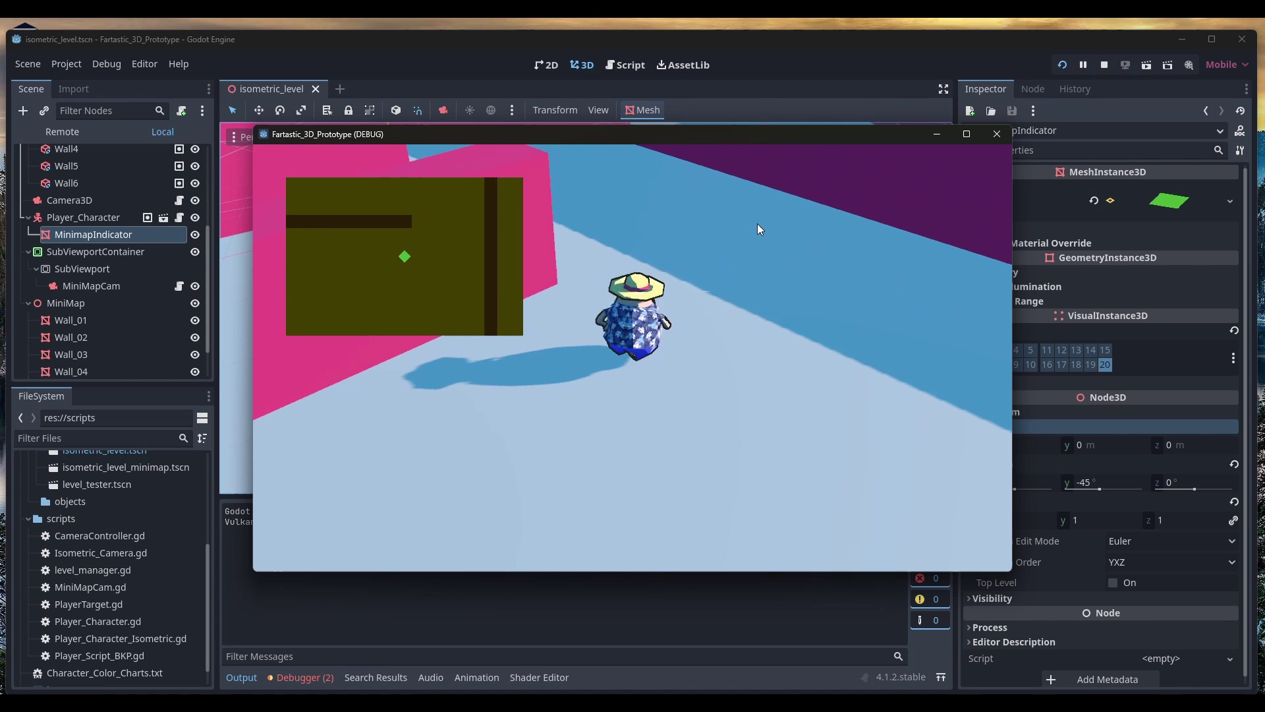
{"action": "key", "text": "w"}
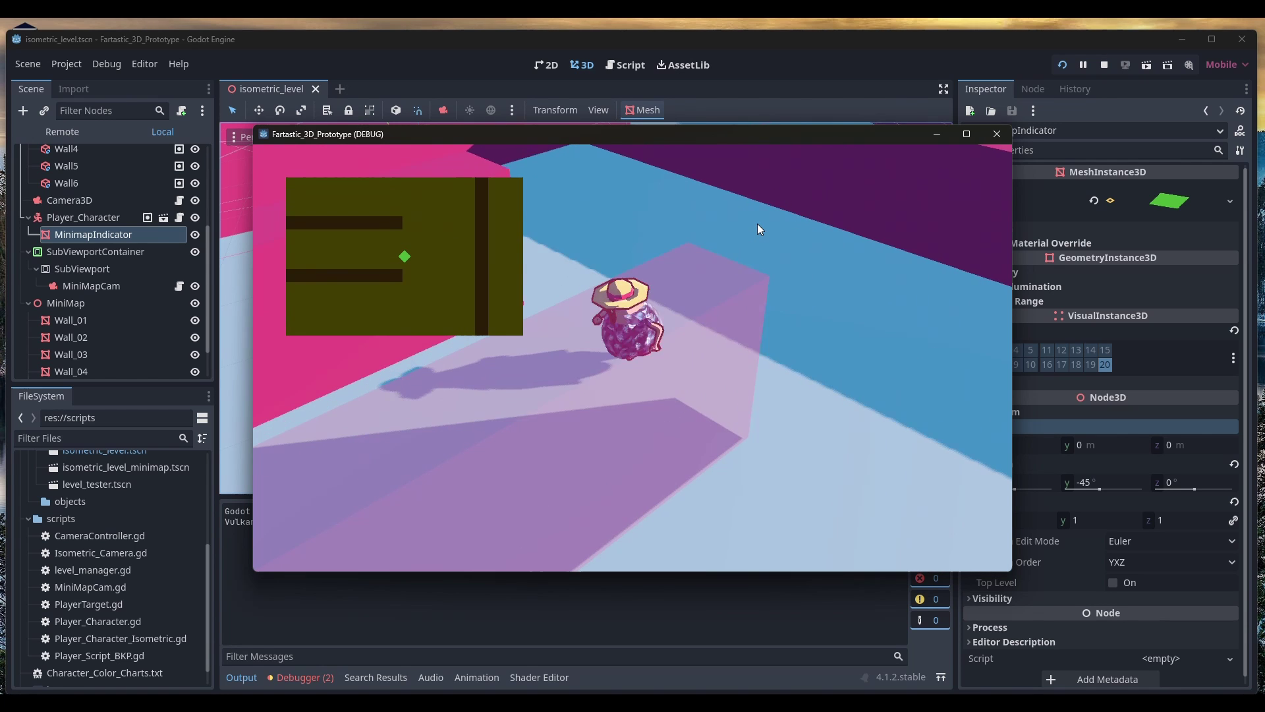
{"action": "key", "text": "a"}
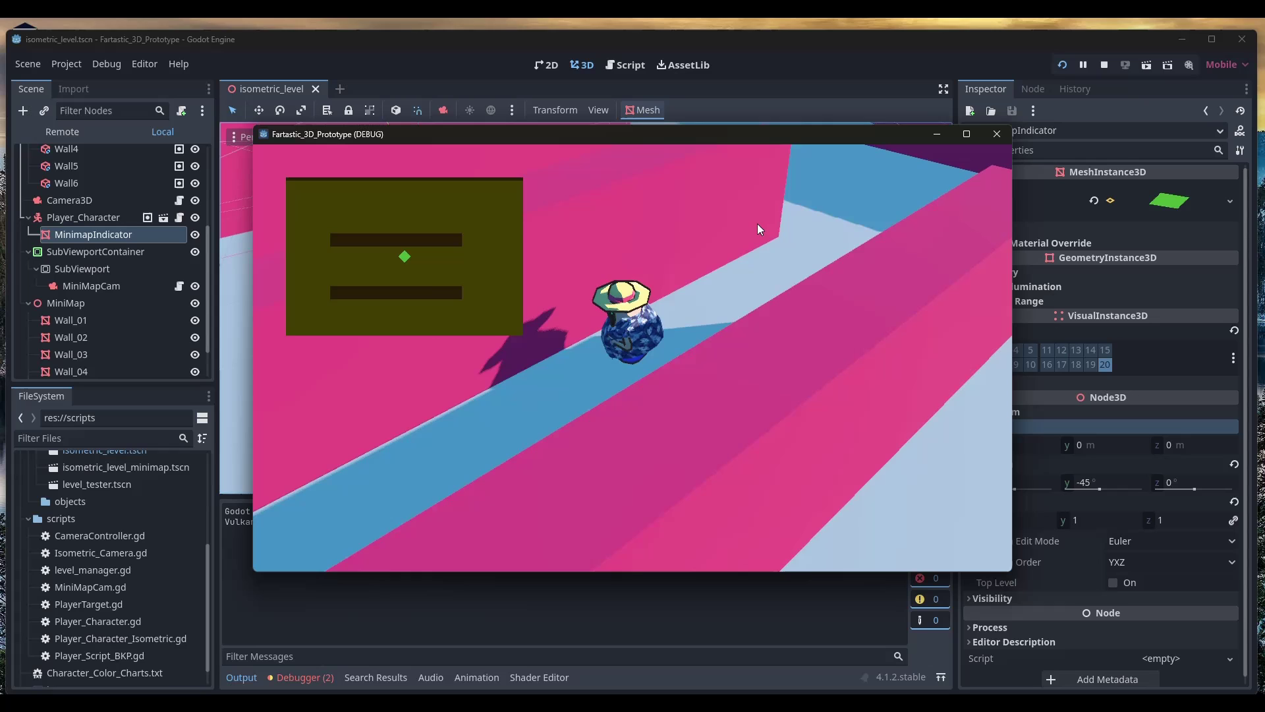
{"action": "key", "text": "a"}
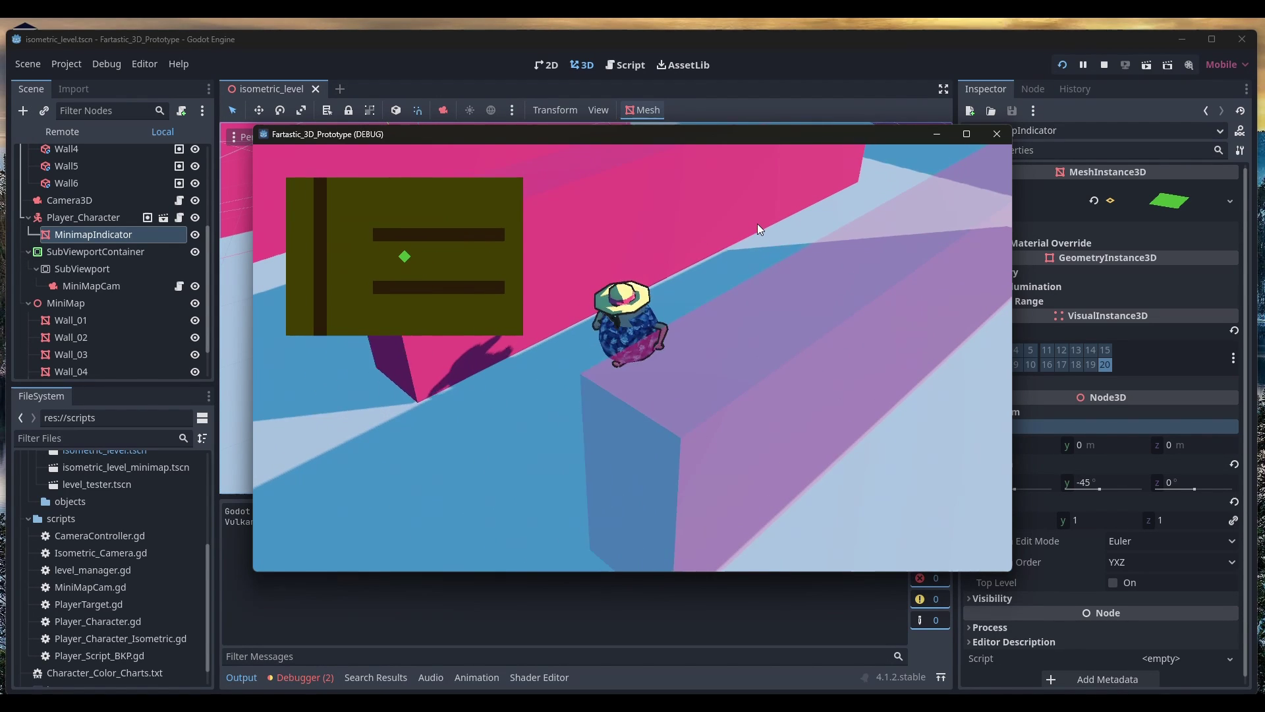
{"action": "key", "text": "a"}
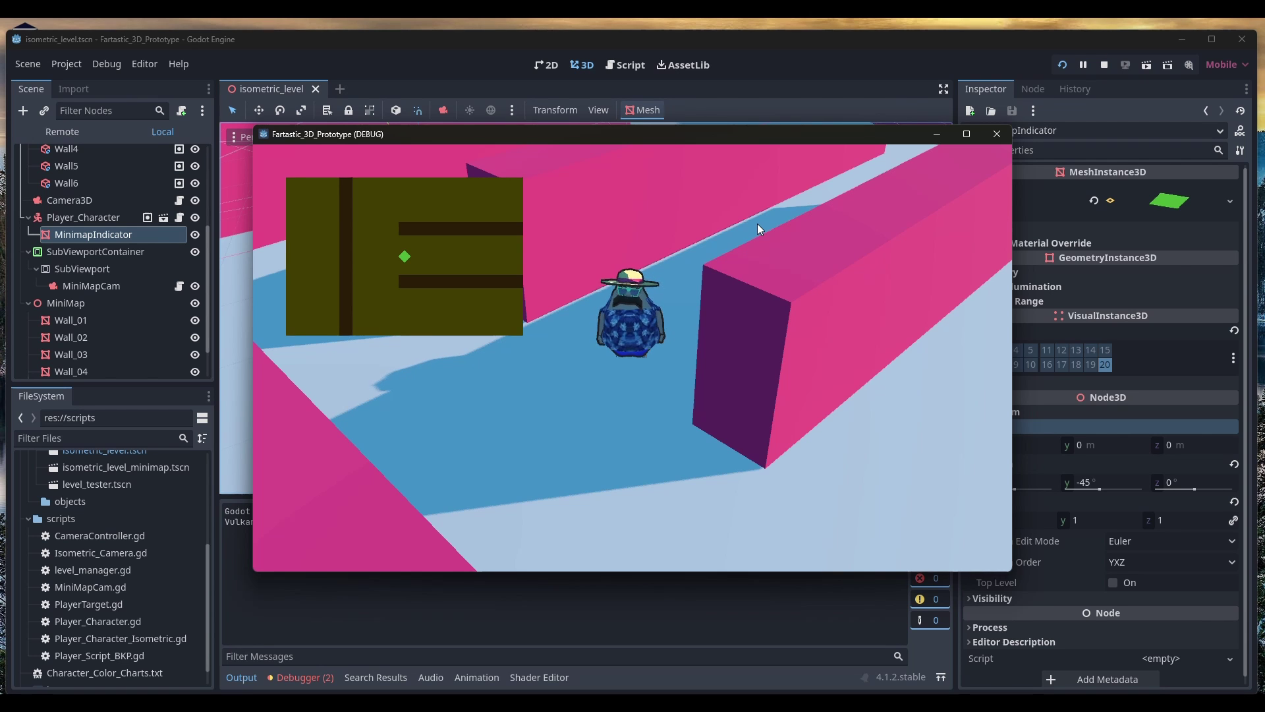
Stop the game, then inspect a room wall and the Camera3D while orbiting the viewport
{"action": "key", "text": "F8"}
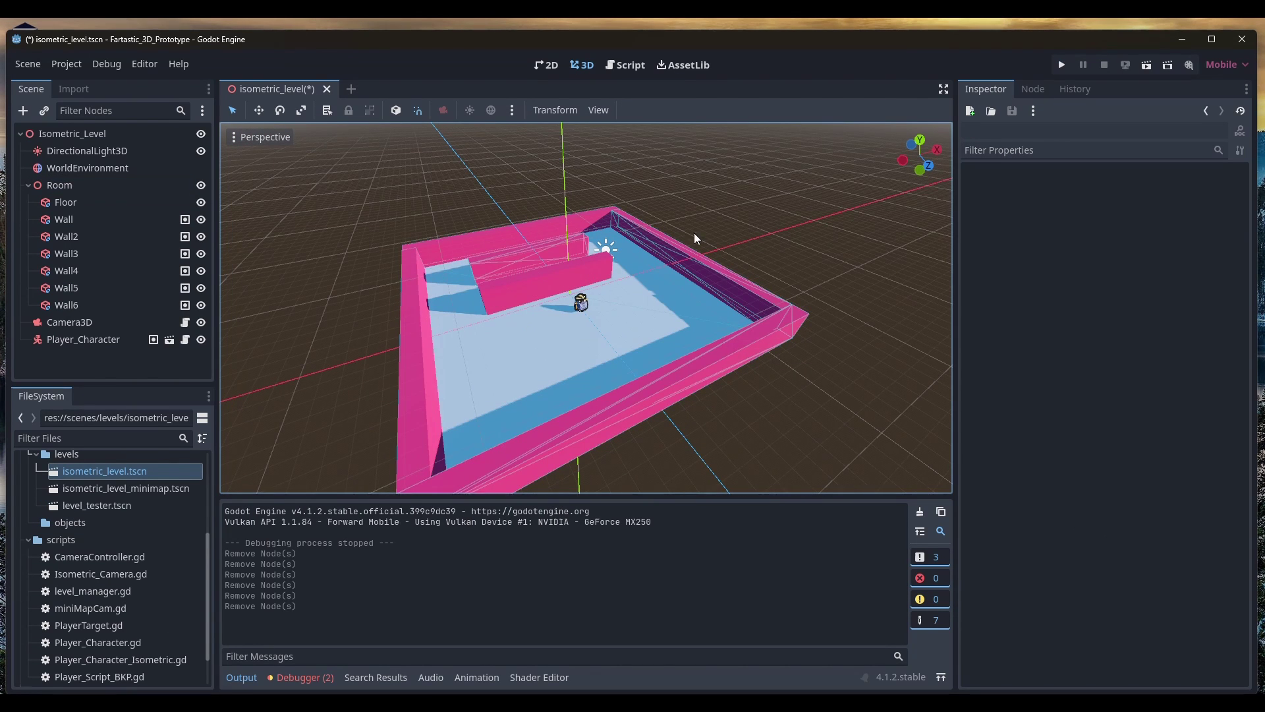
{"action": "scroll", "coordinate": [529, 285], "scroll_direction": "up", "scroll_amount": 5}
{"action": "left_click", "coordinate": [414, 204]}
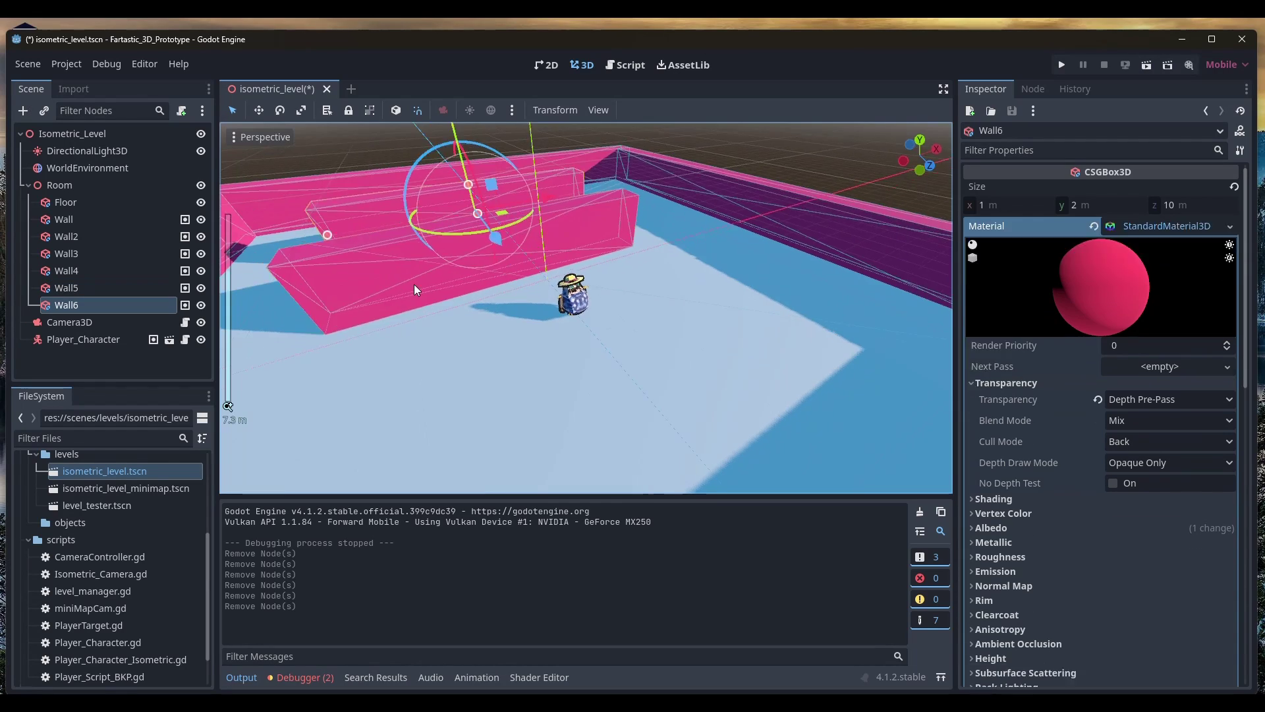
{"action": "middle_click_drag", "start_coordinate": [414, 283], "coordinate": [590, 305]}
{"action": "scroll", "coordinate": [503, 330], "scroll_direction": "up", "scroll_amount": 5}
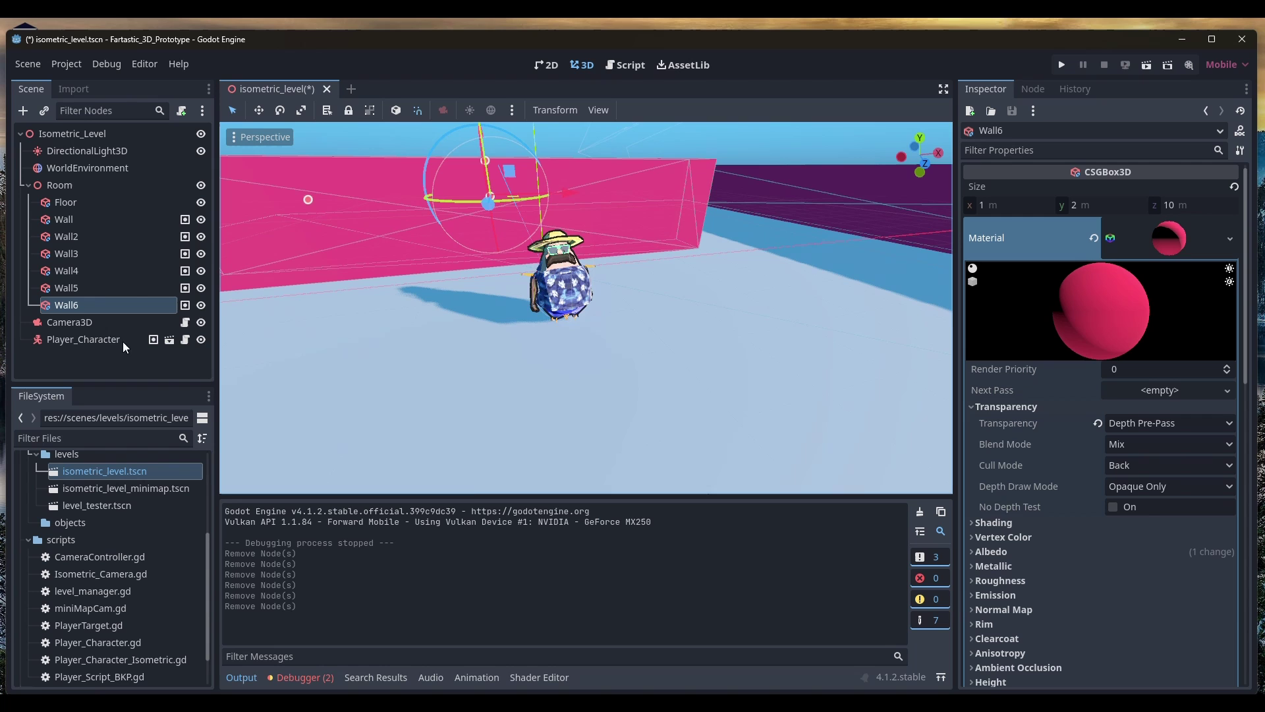
{"action": "left_click", "coordinate": [70, 323]}
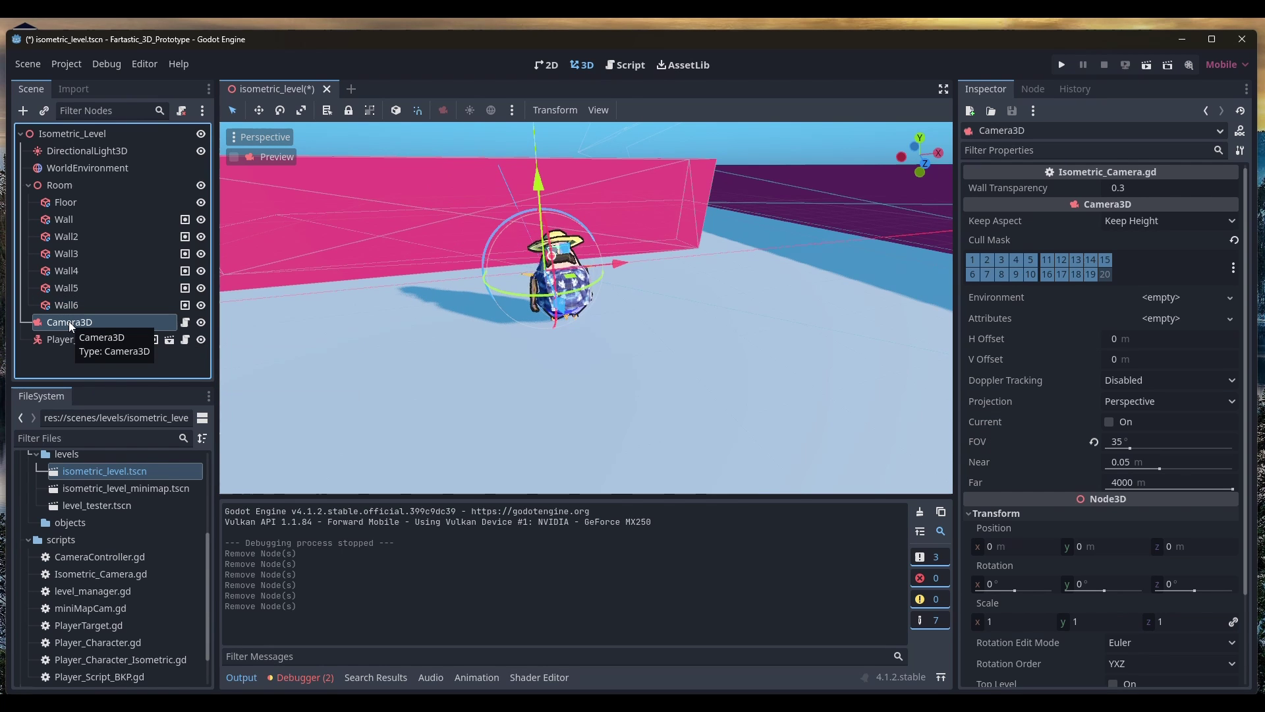
{"action": "middle_click_drag", "start_coordinate": [484, 323], "coordinate": [599, 302]}
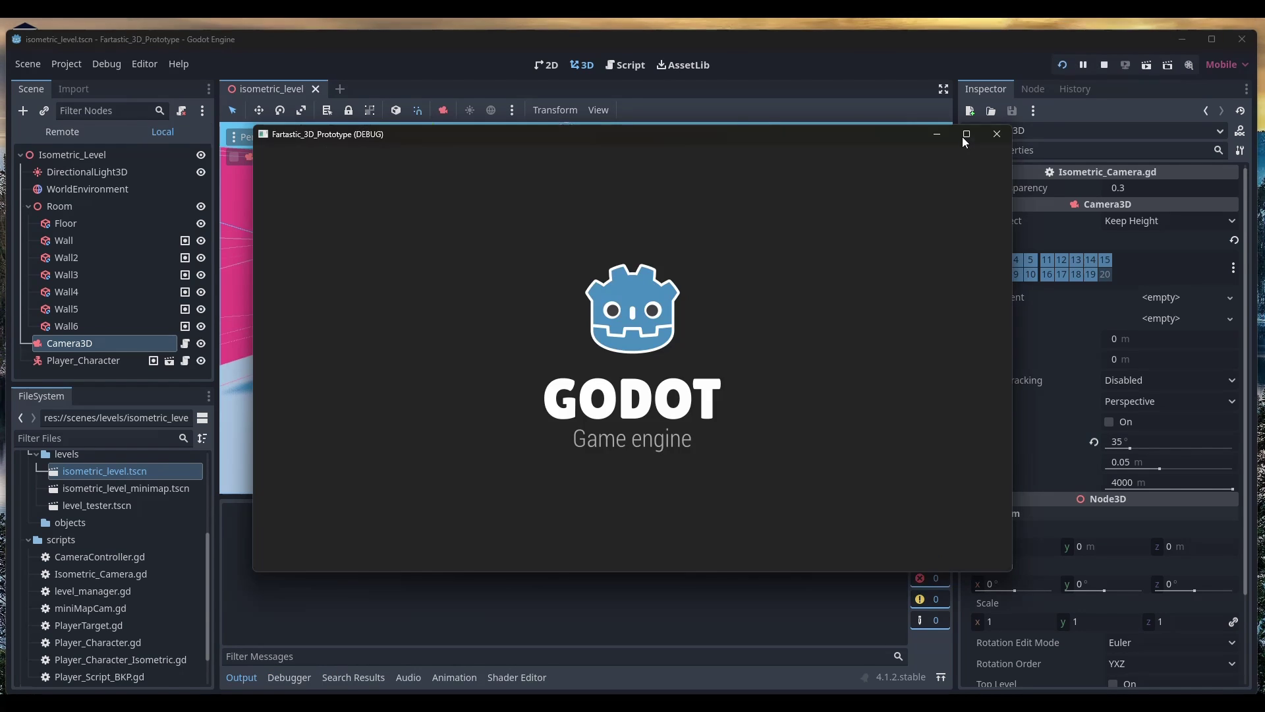
Launch the game and walk behind the walls to test their transparency
{"action": "key", "text": "F5"}
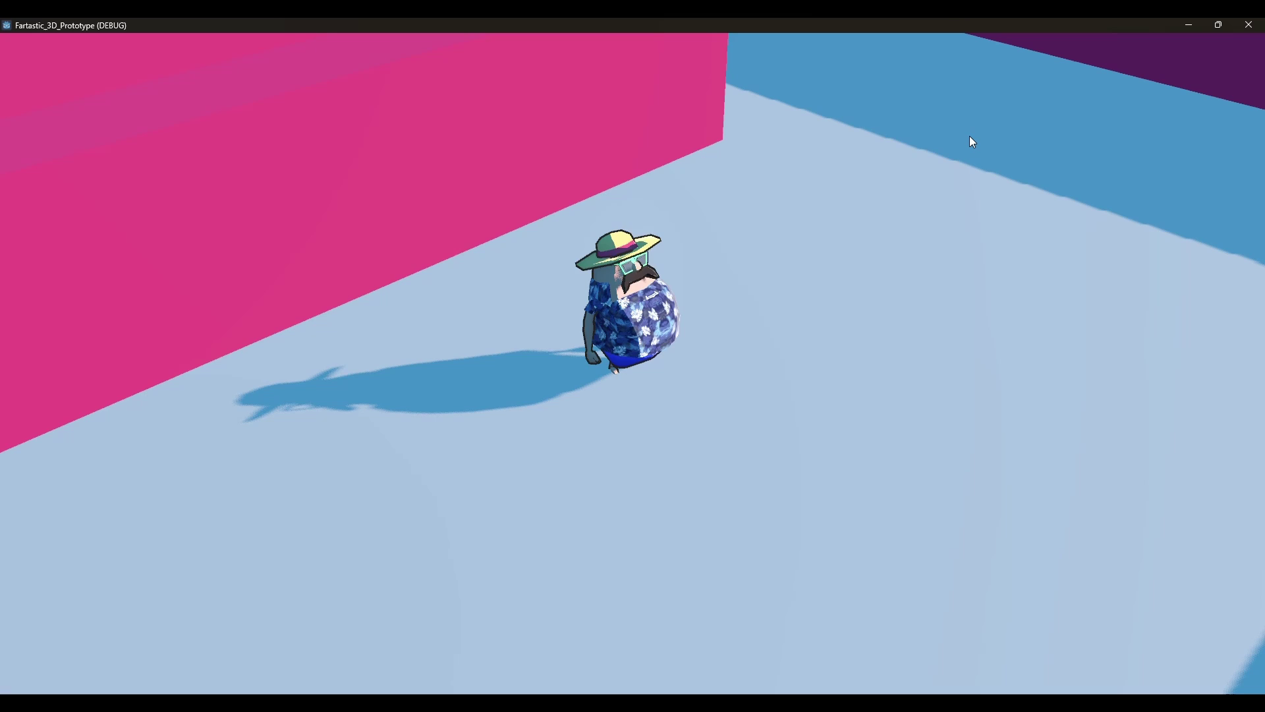
{"action": "key", "text": "w"}
{"action": "key", "text": "w"}
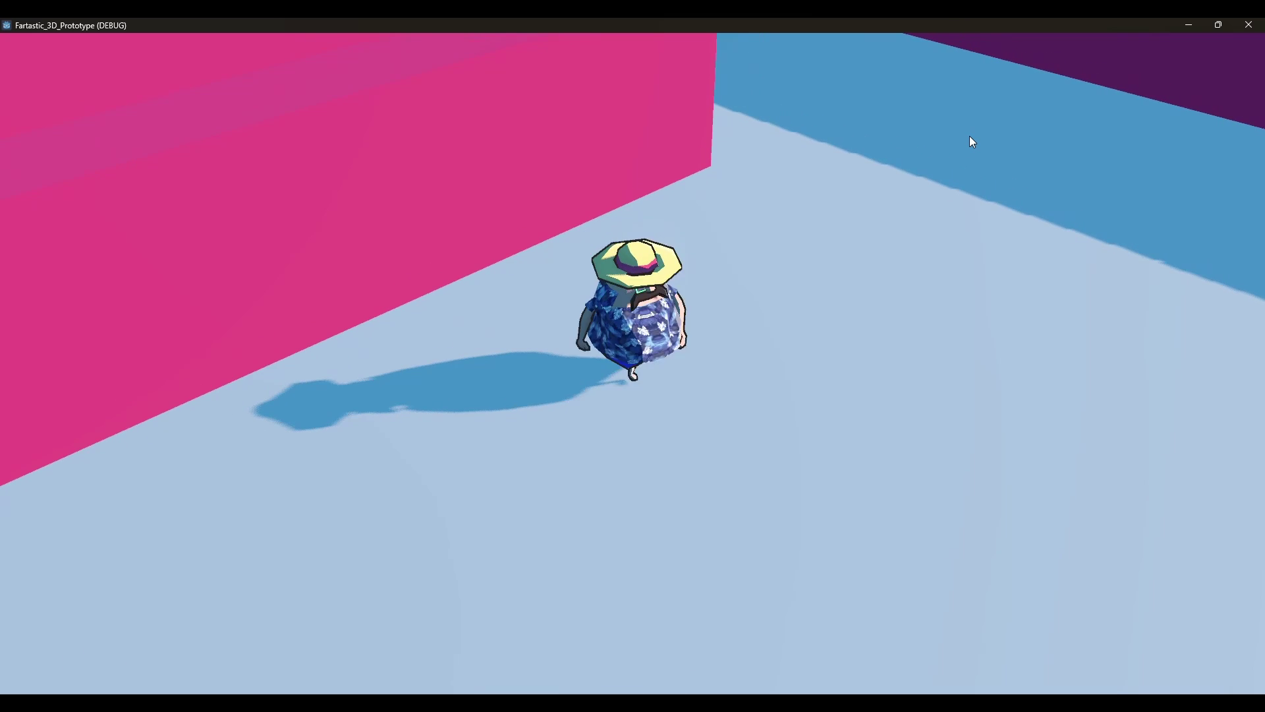
{"action": "key", "text": "d"}
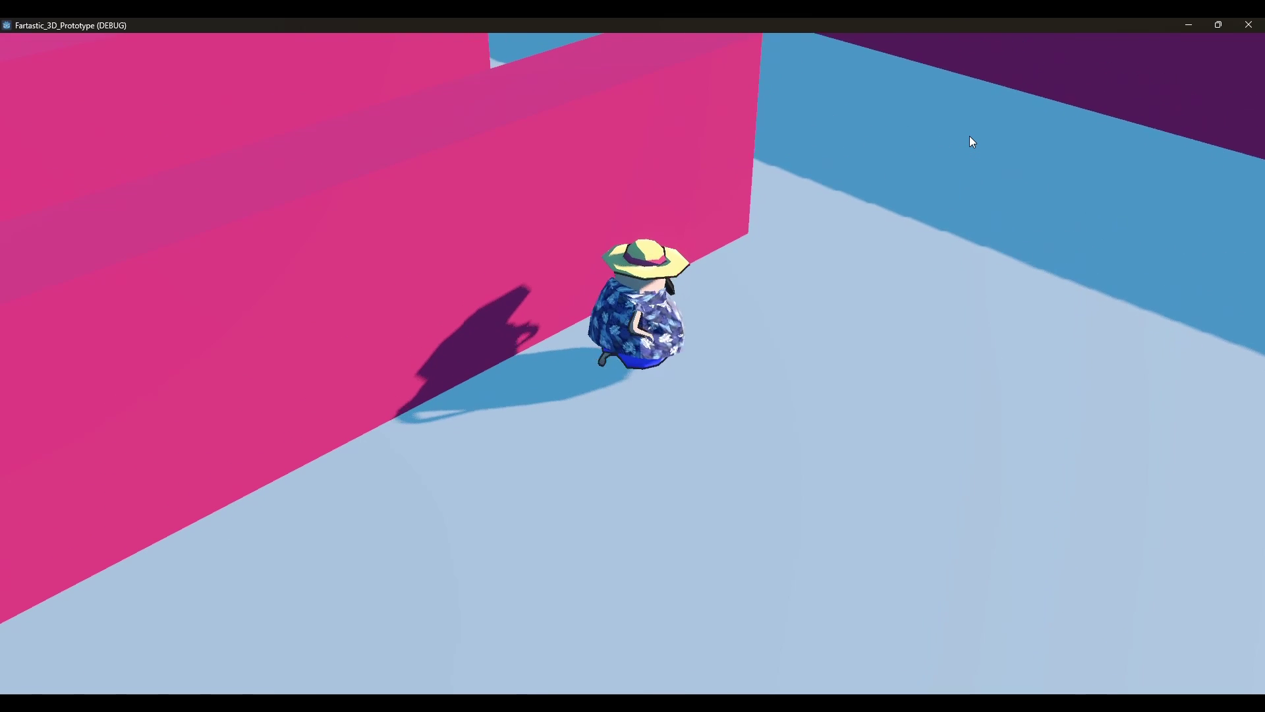
{"action": "key", "text": "a"}
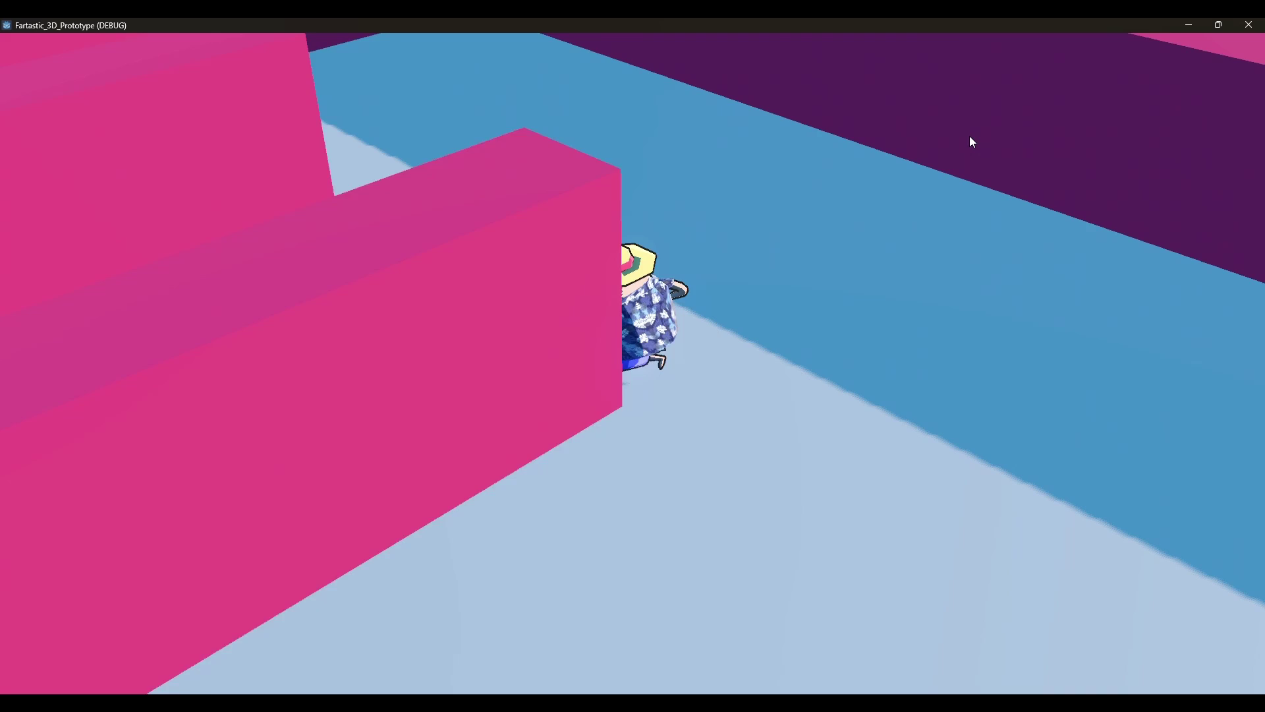
{"action": "key", "text": "a"}
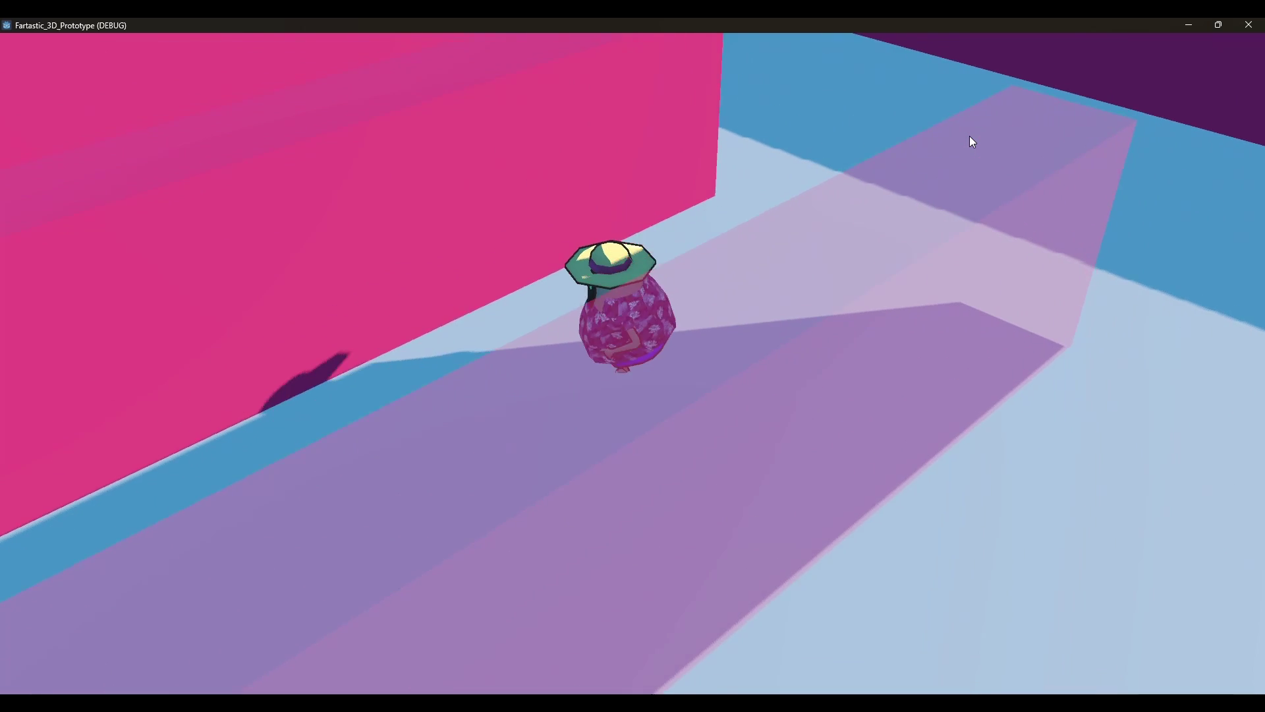
{"action": "key", "text": "a"}
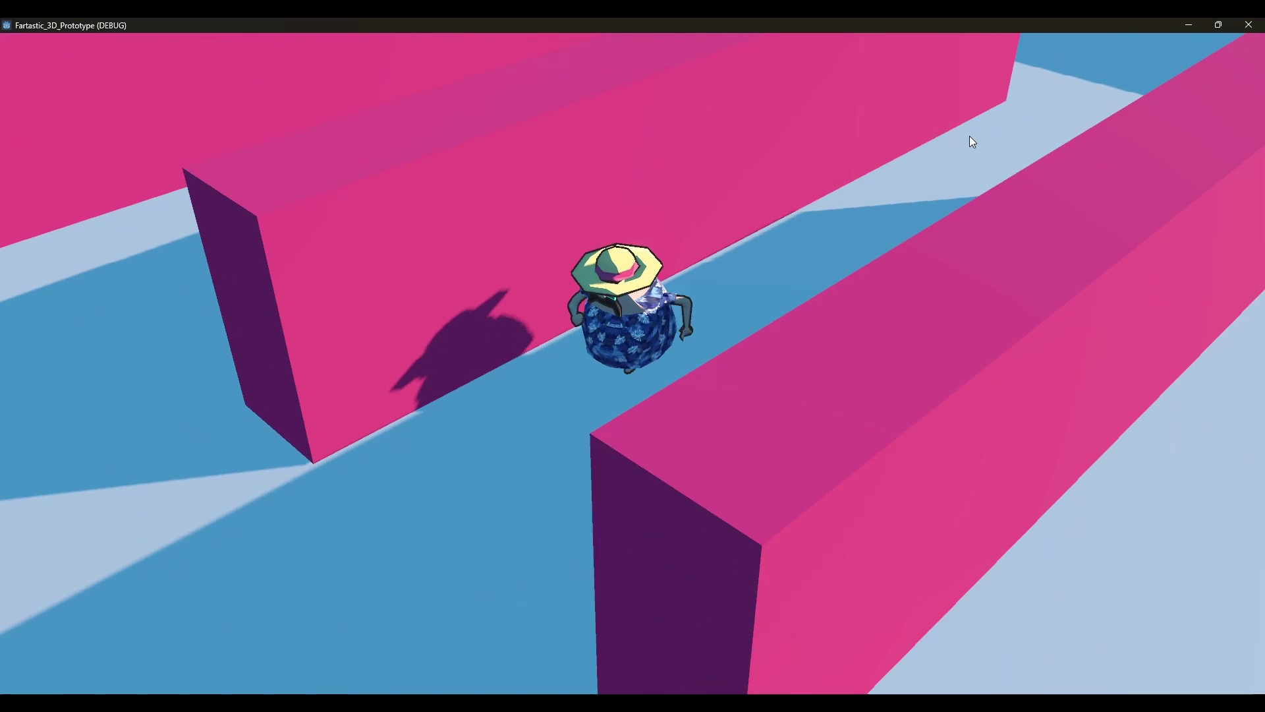
{"action": "key", "text": "d"}
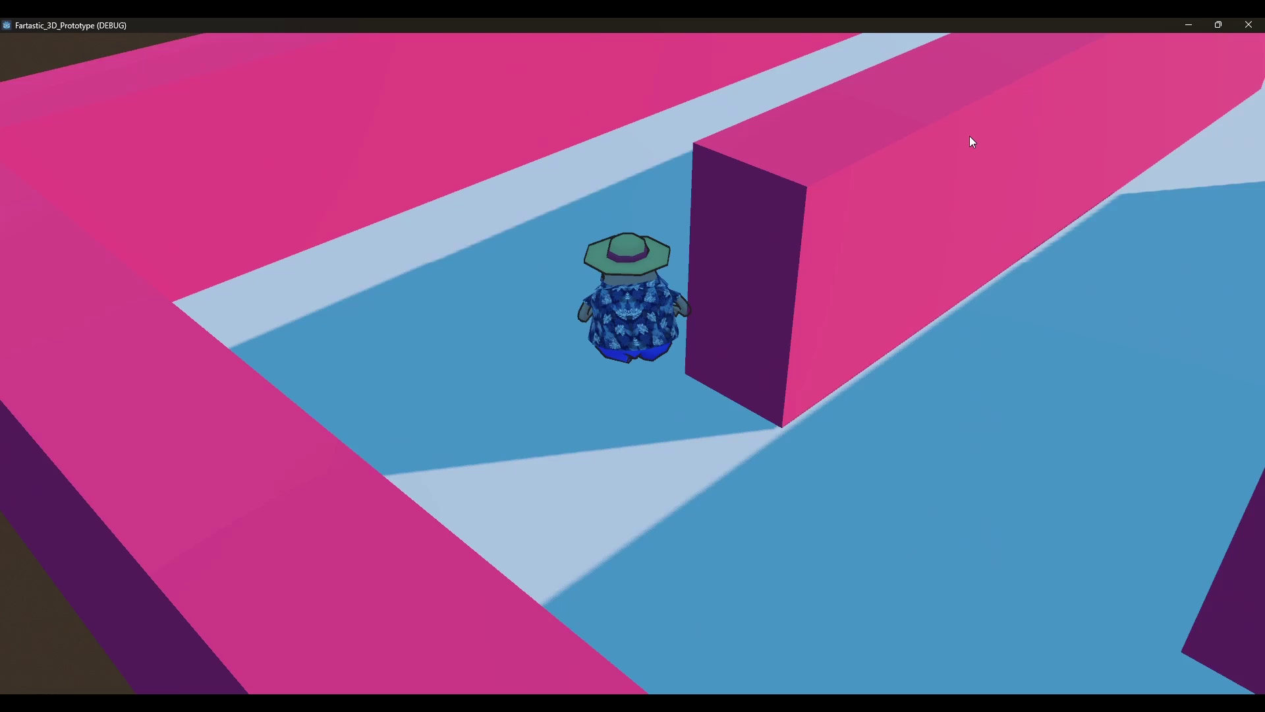
{"action": "key", "text": "w"}
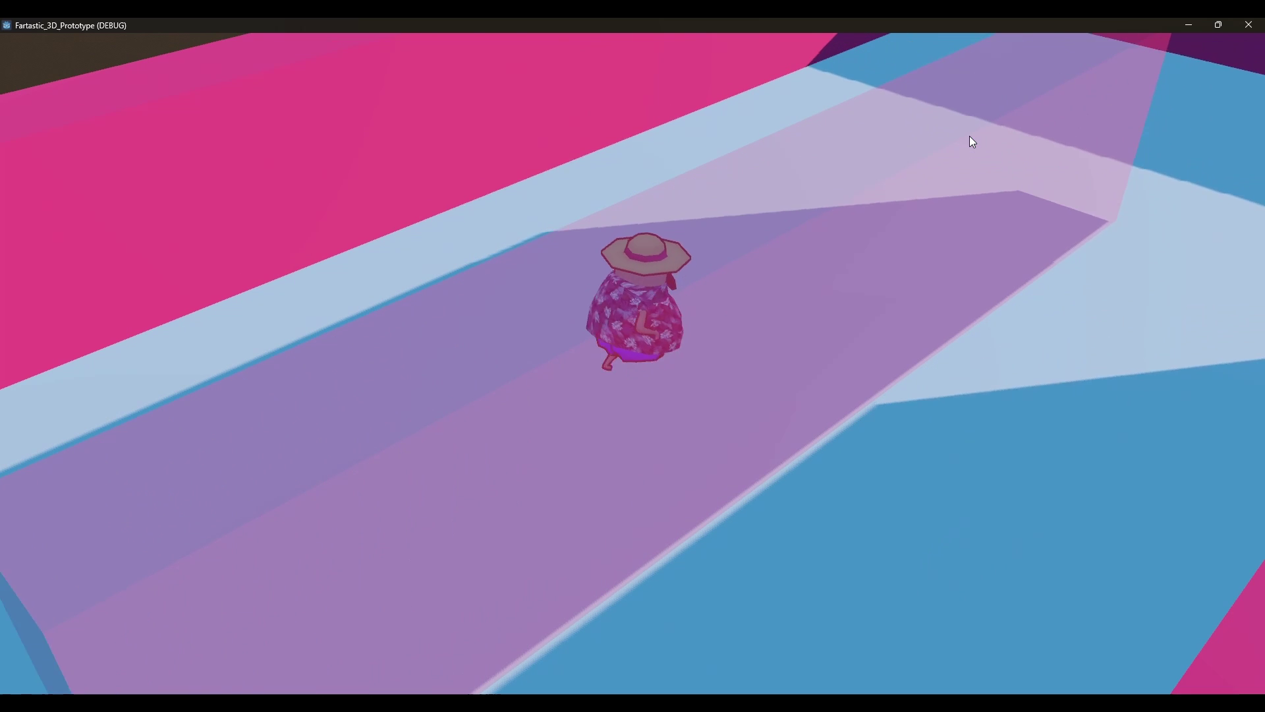
Walk the character across the open floor and along the pink wall
{"action": "key", "text": "w"}
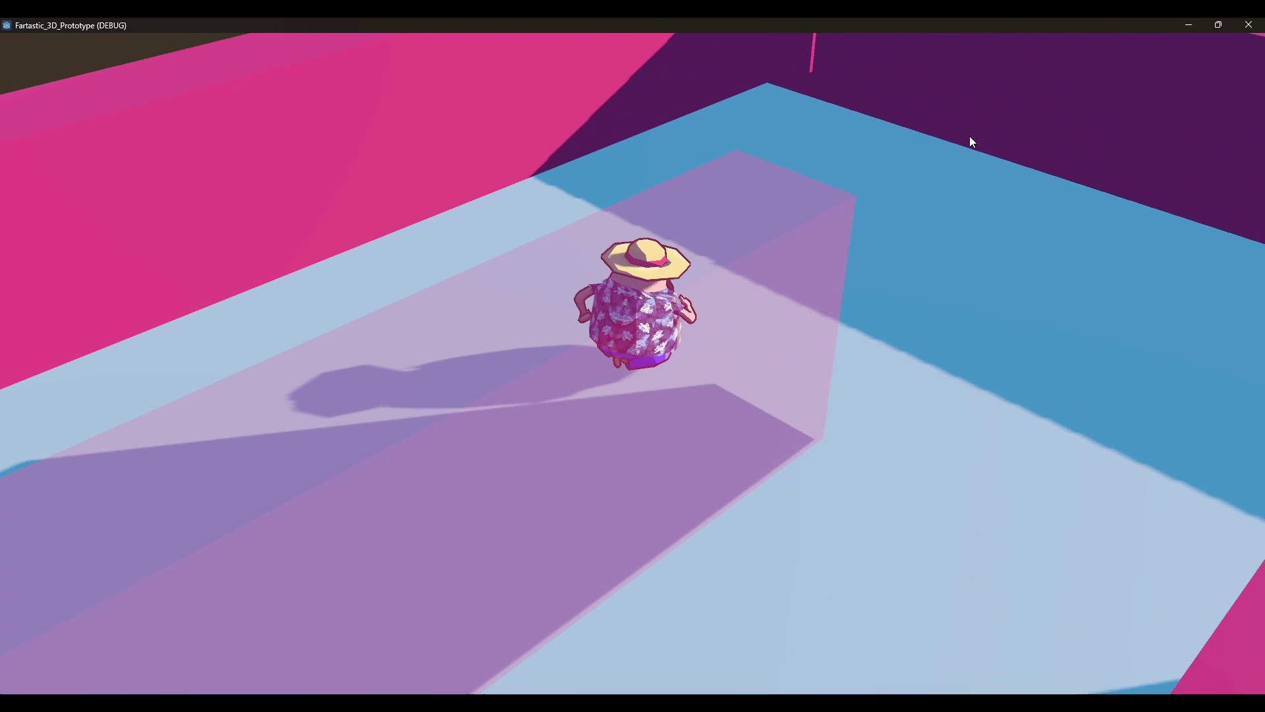
{"action": "key", "text": "w"}
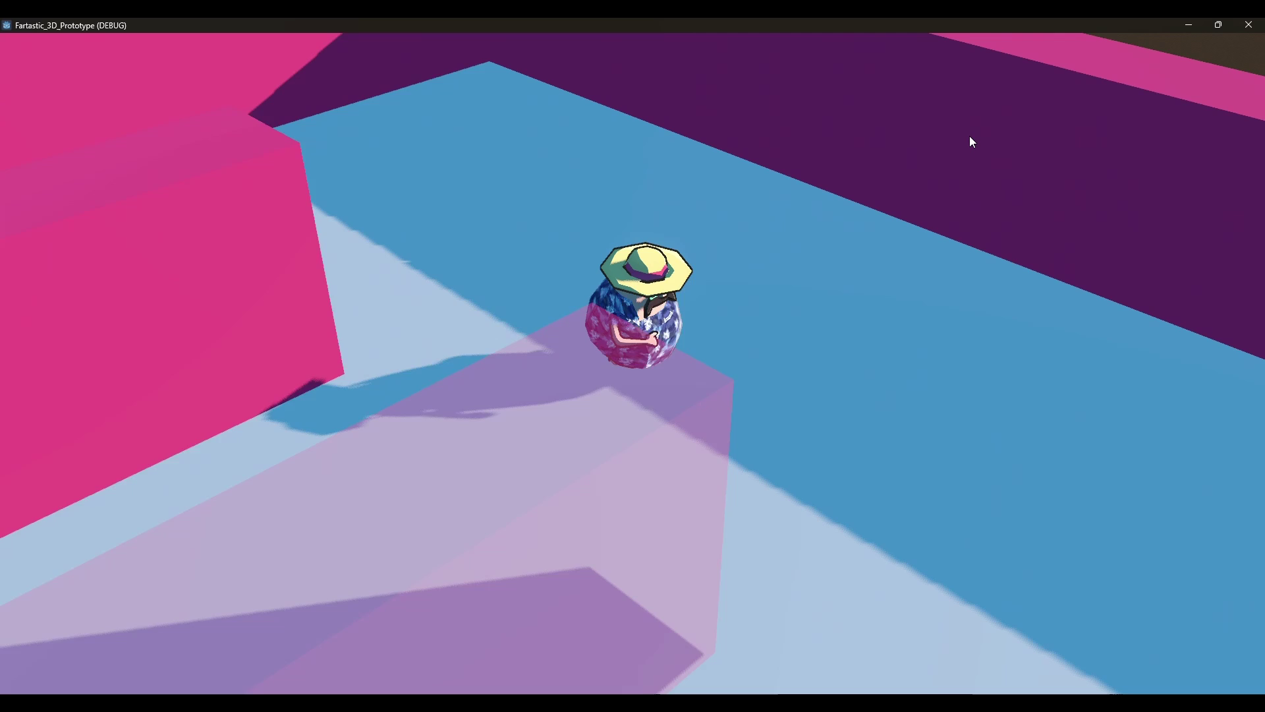
{"action": "key", "text": "w"}
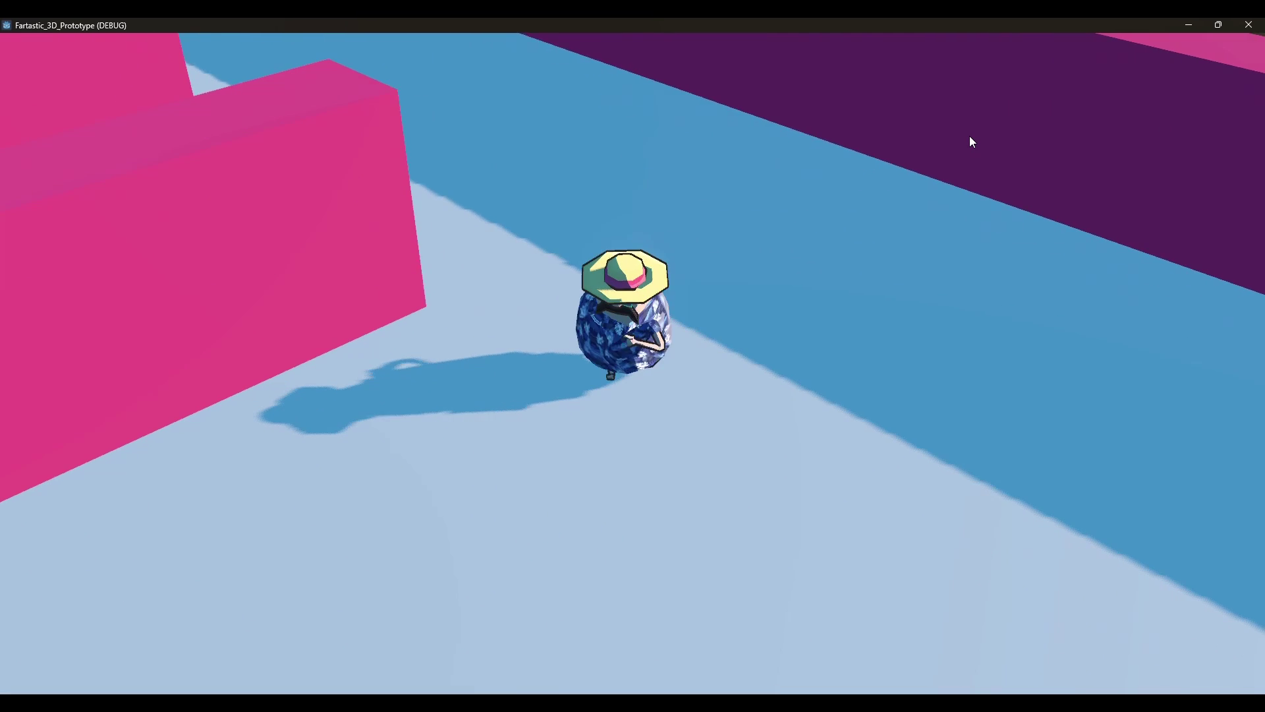
{"action": "key", "text": "w"}
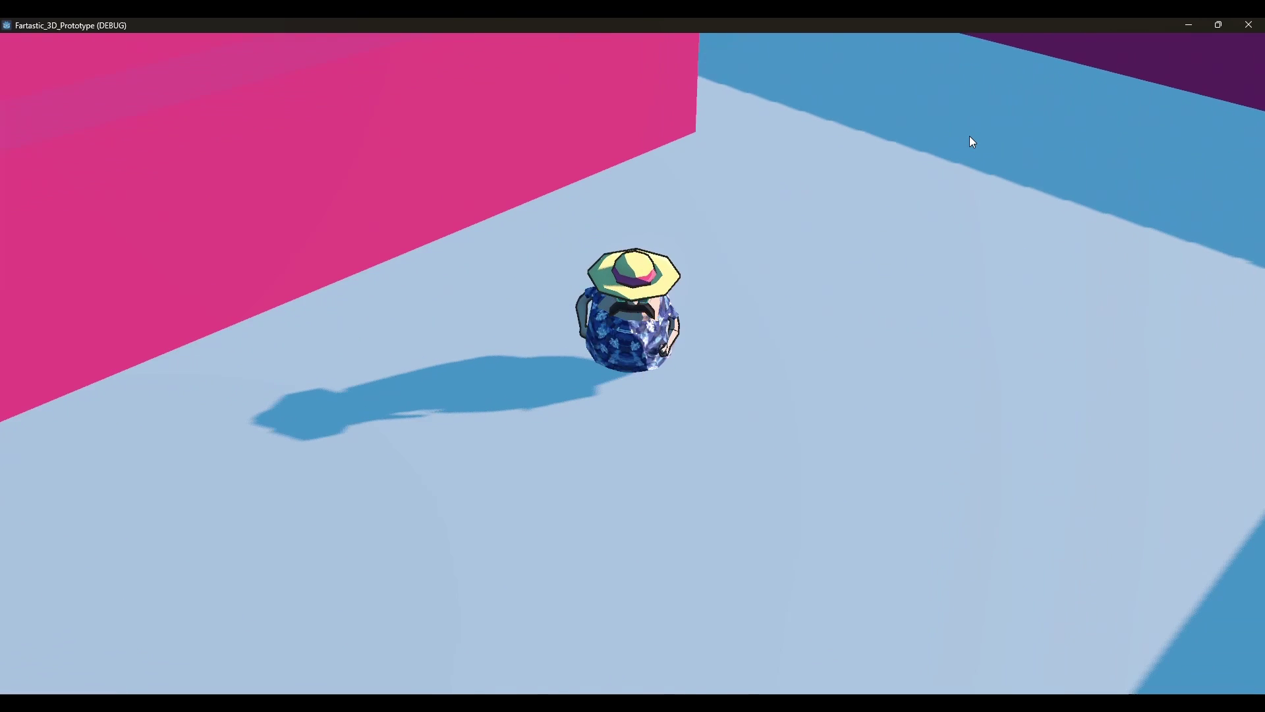
{"action": "key", "text": "w"}
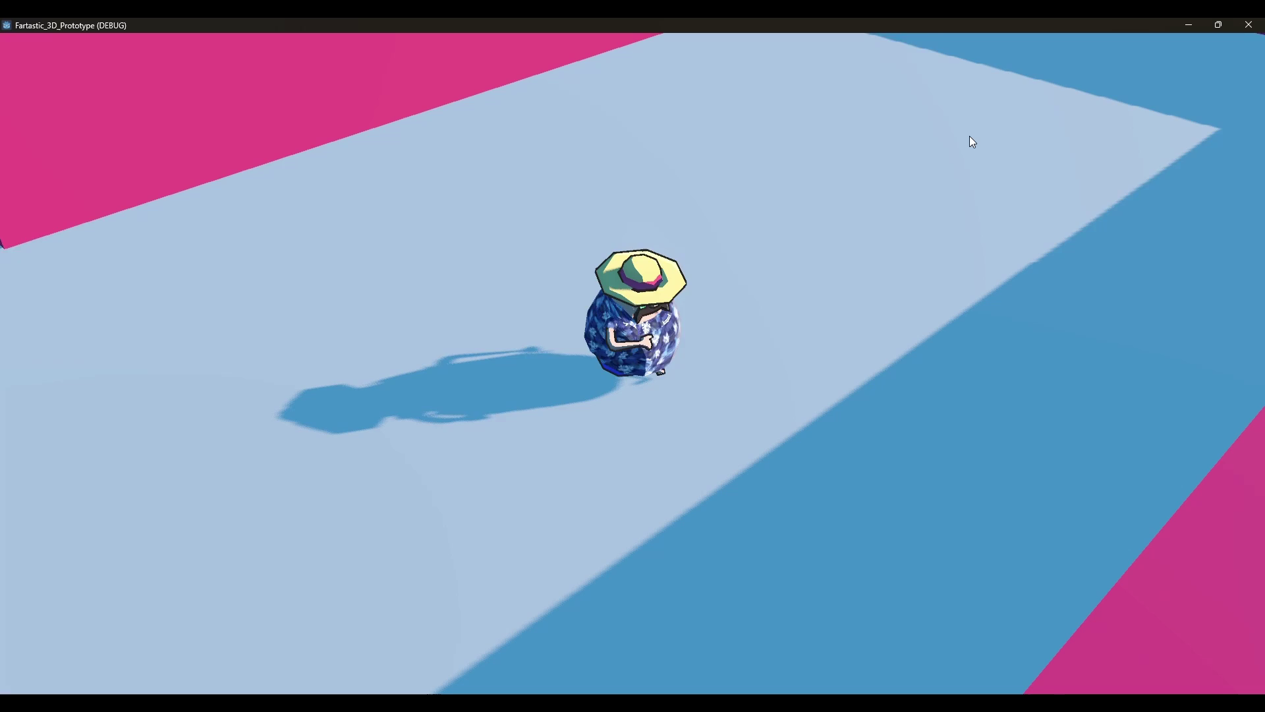
{"action": "key", "text": "w"}
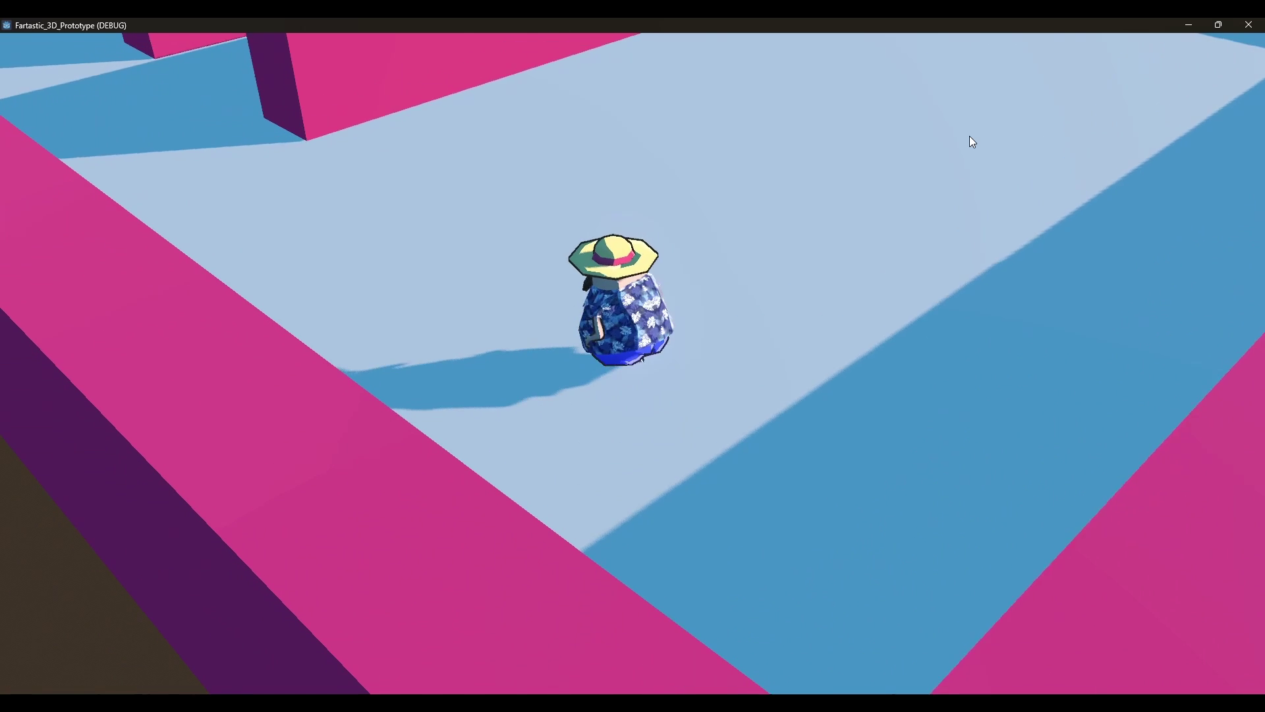
{"action": "key", "text": "w"}
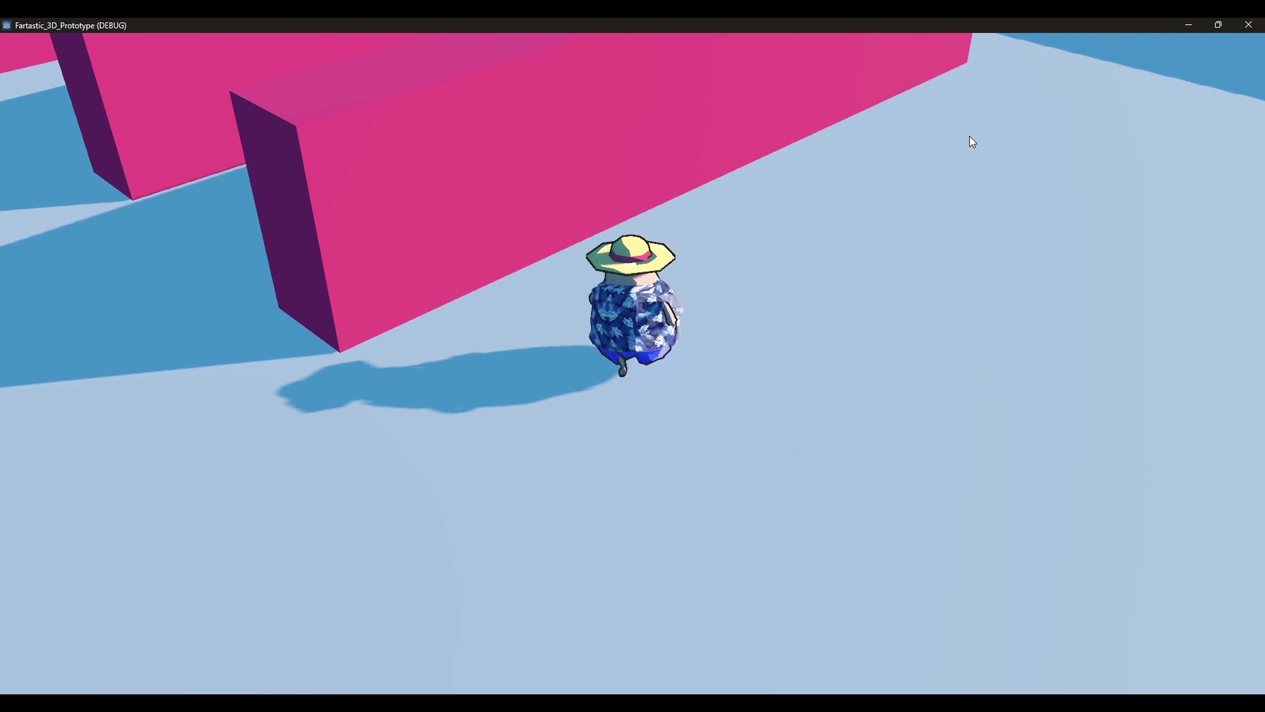
{"action": "key", "text": "w"}
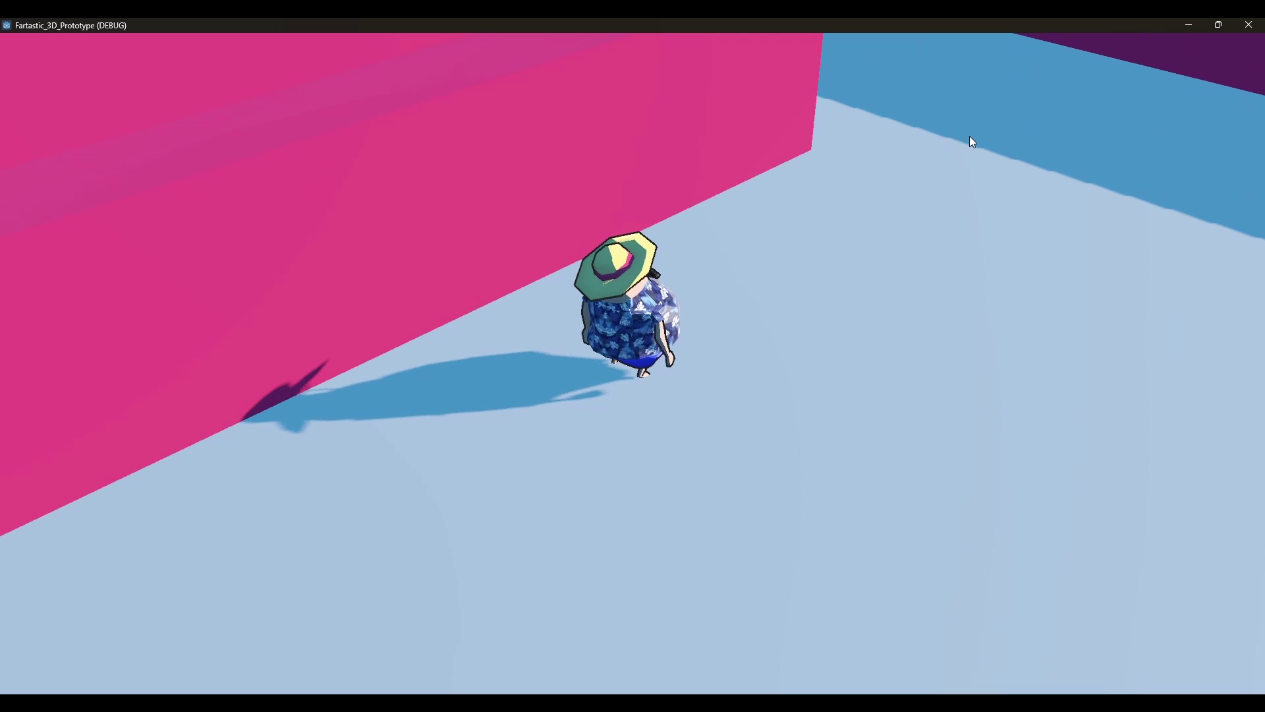
{"action": "key", "text": "w"}
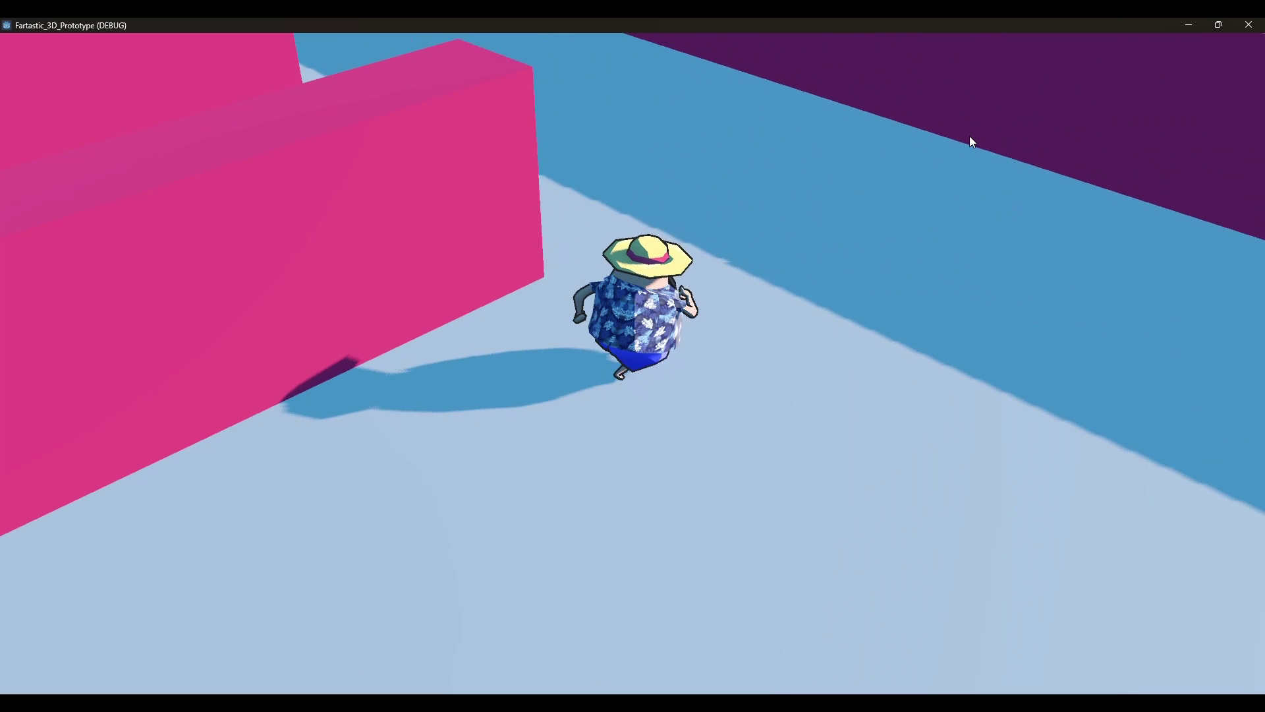
{"action": "key", "text": "w"}
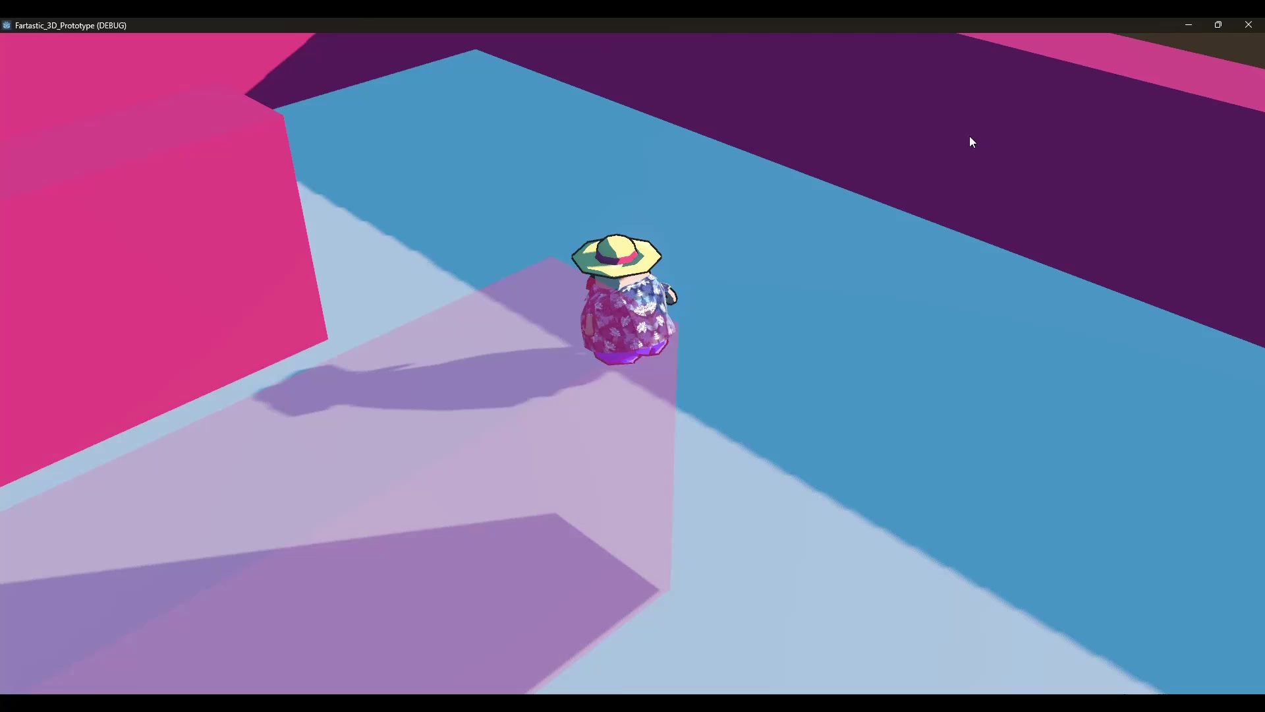
{"action": "key", "text": "w"}
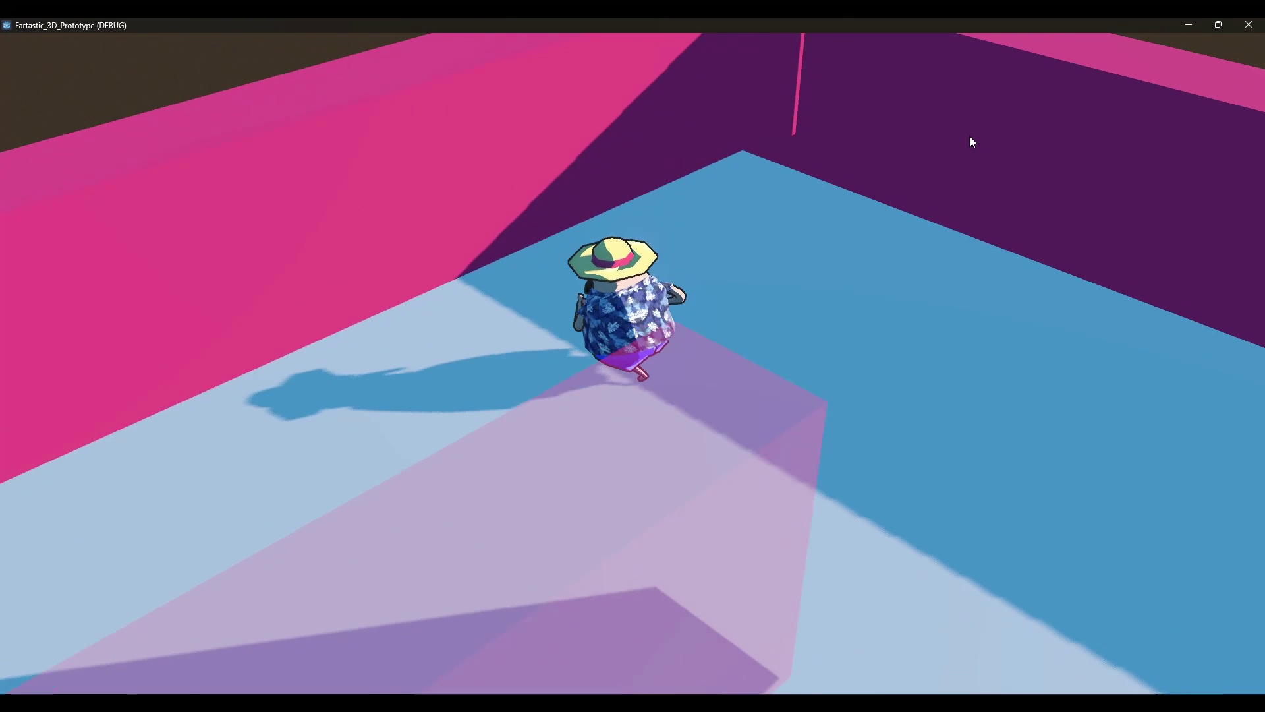
Steer the character into another maze corner, then close the game window
{"action": "key", "text": "d"}
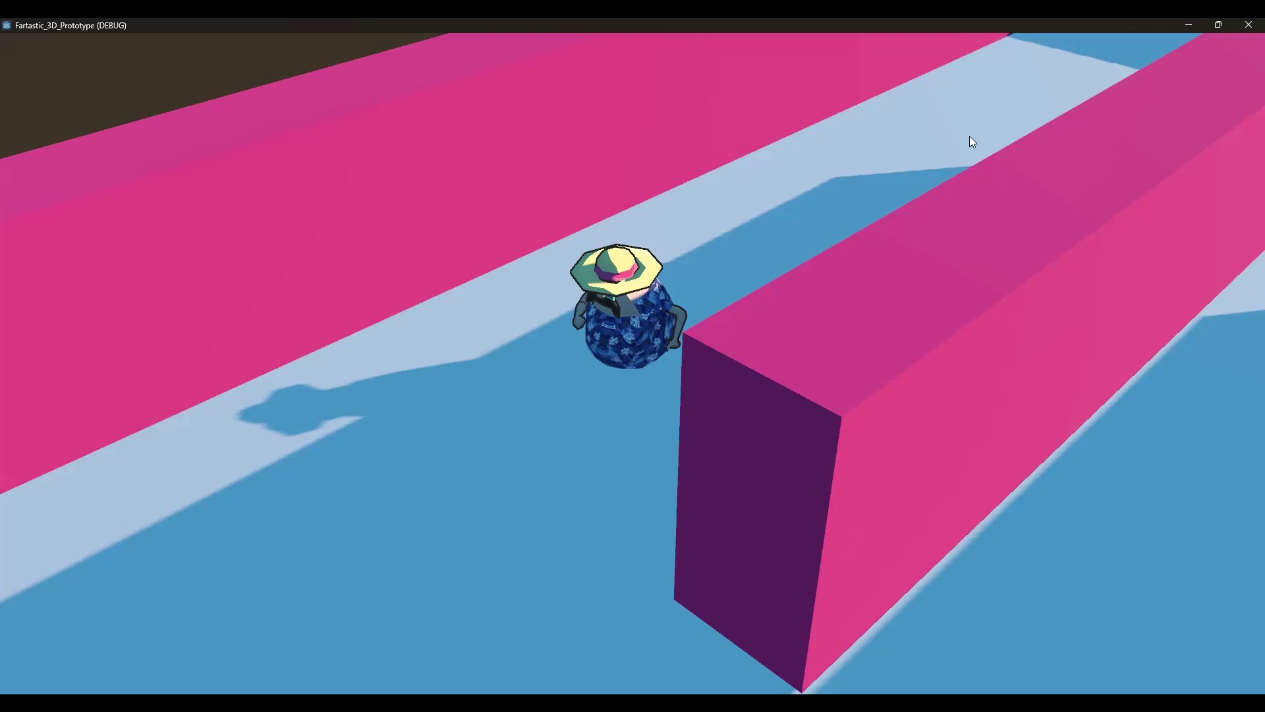
{"action": "key", "text": "d"}
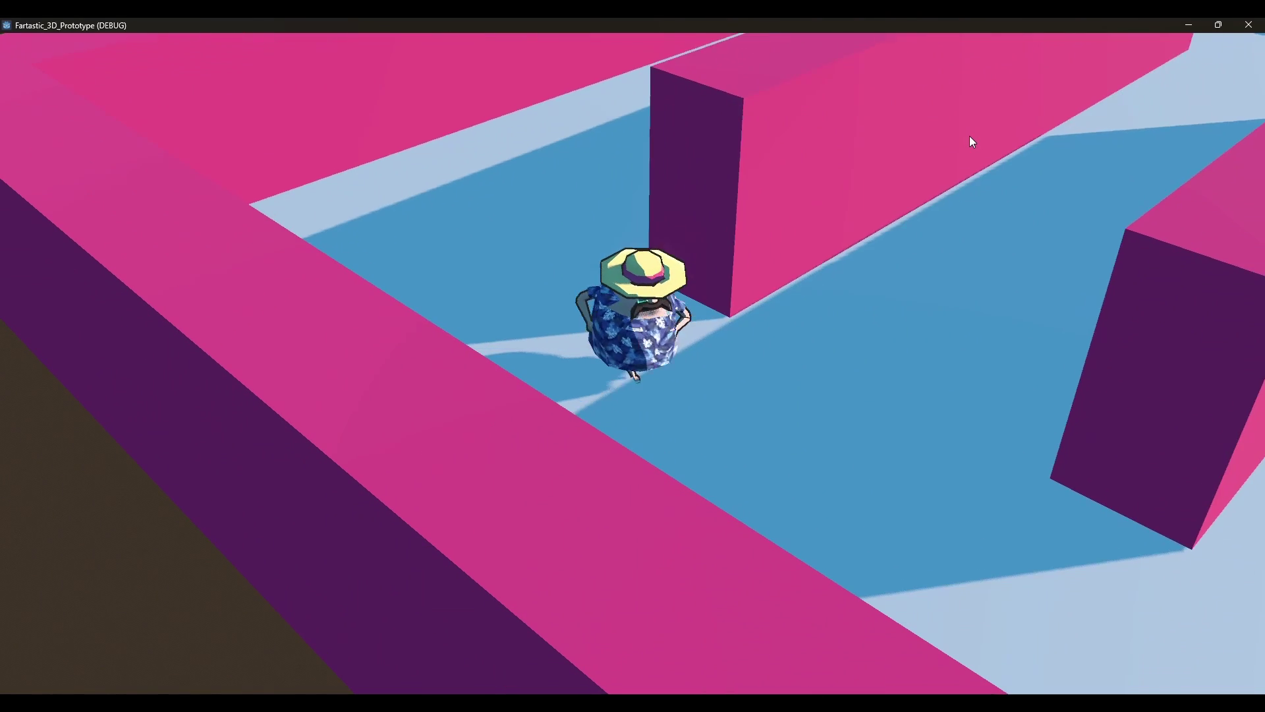
{"action": "key", "text": "d"}
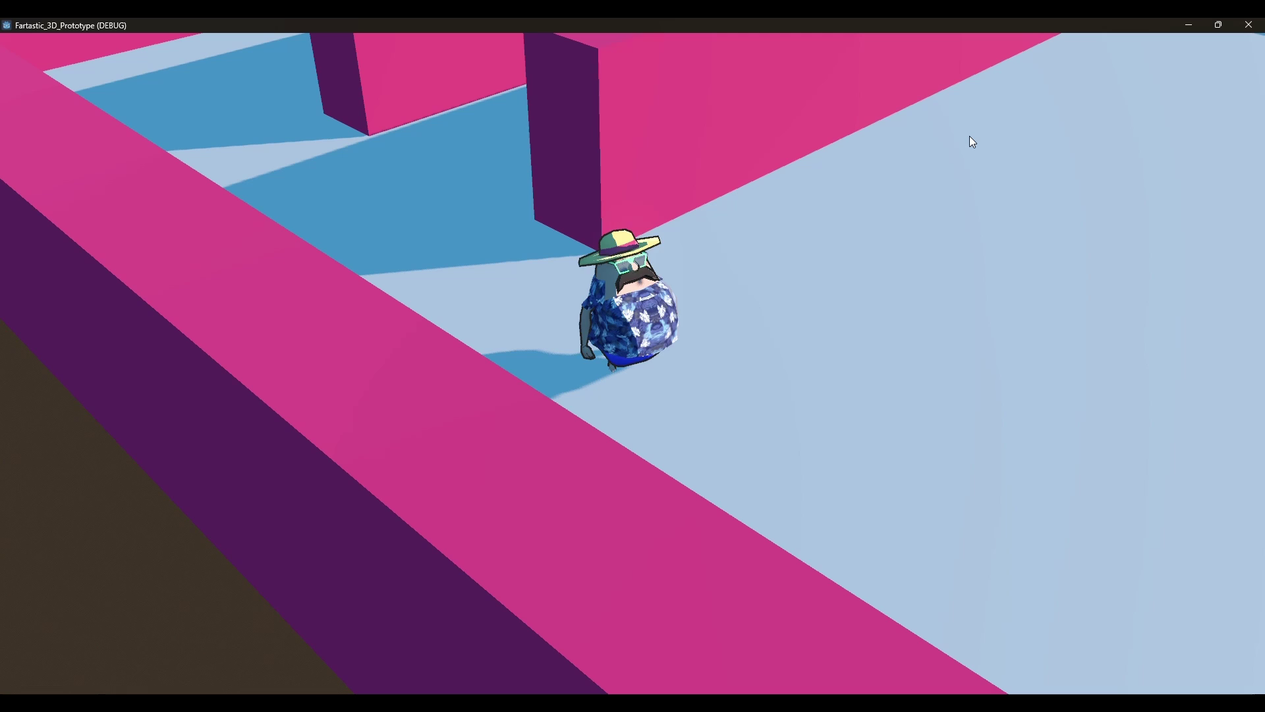
{"action": "key", "text": "alt+F4"}
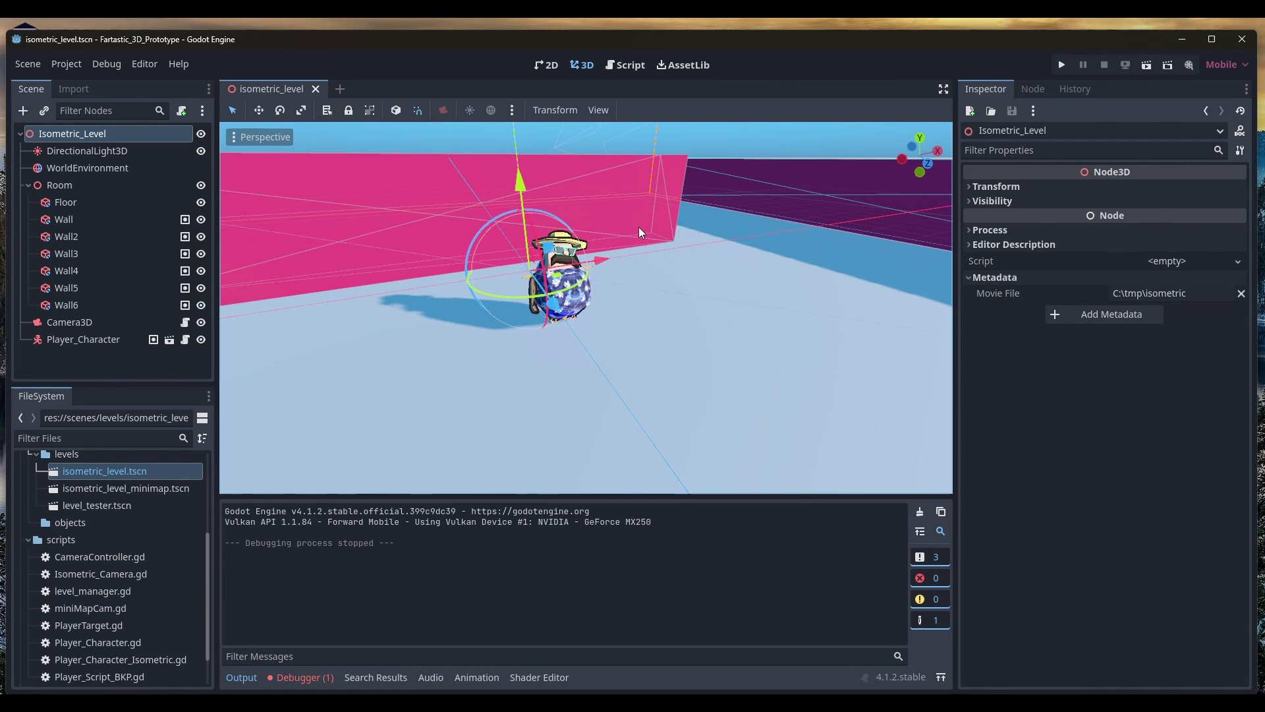
Create a SubViewportContainer as a child of Isometric_Level
{"action": "right_click", "coordinate": [42, 135]}
{"action": "left_click", "coordinate": [90, 144]}
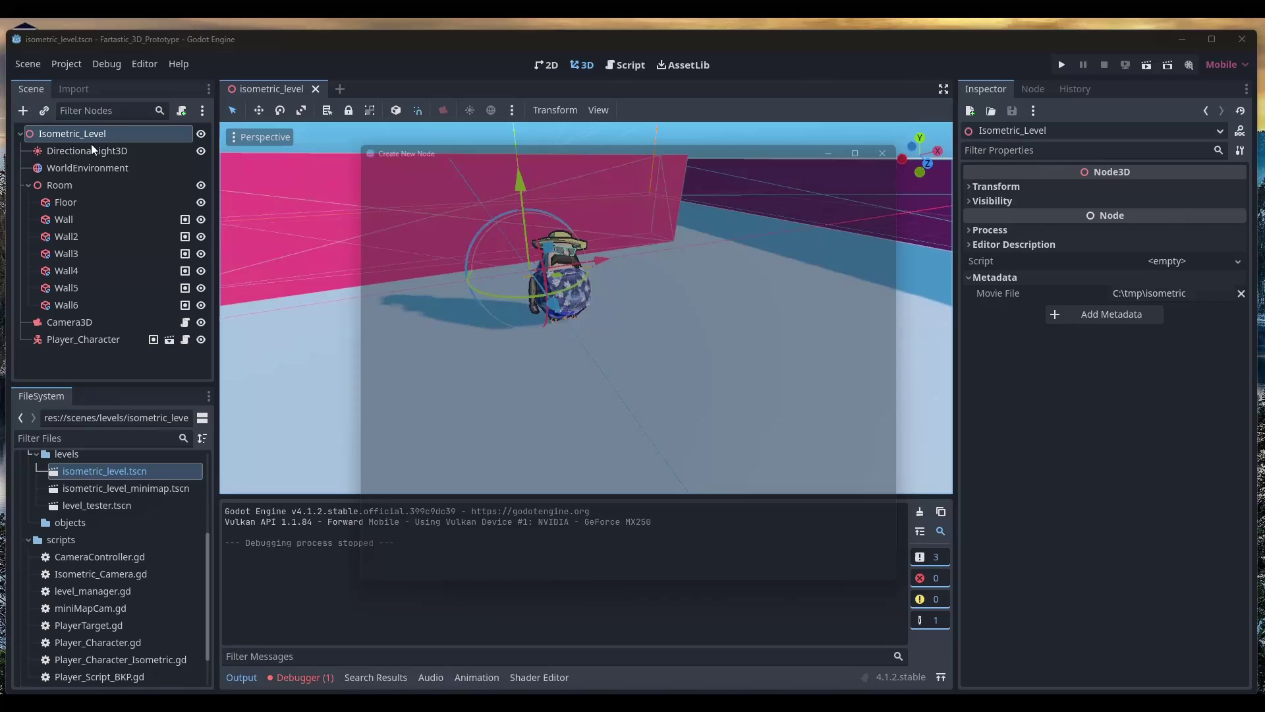
{"action": "type", "text": "Sub"}
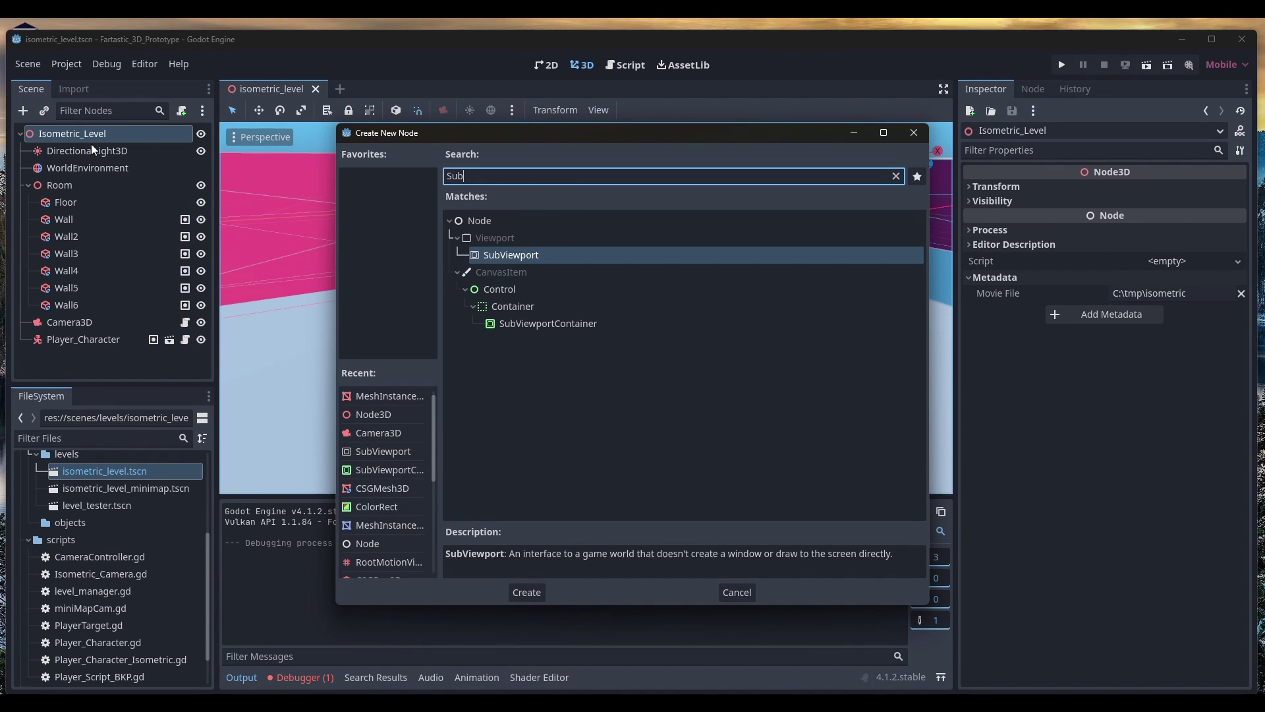
{"action": "key", "text": "Down"}
{"action": "key", "text": "Down"}
{"action": "key", "text": "Down"}
{"action": "key", "text": "Down"}
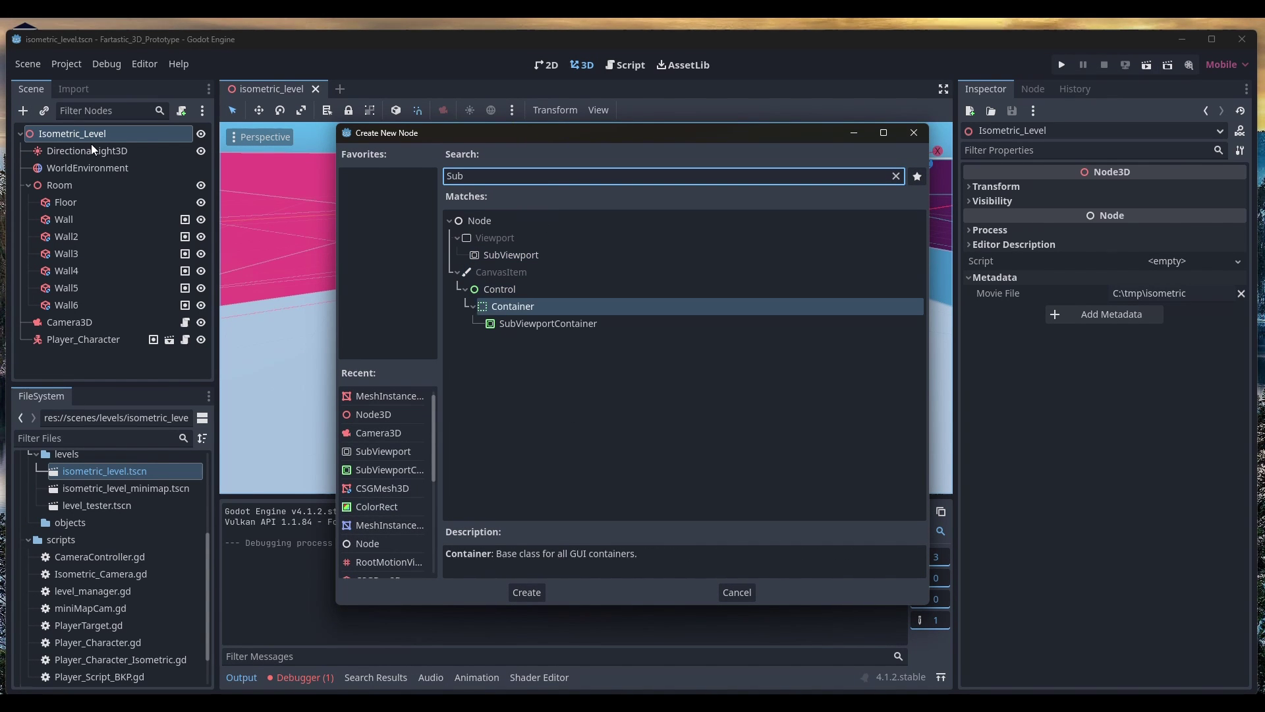
{"action": "double_click", "coordinate": [555, 322]}
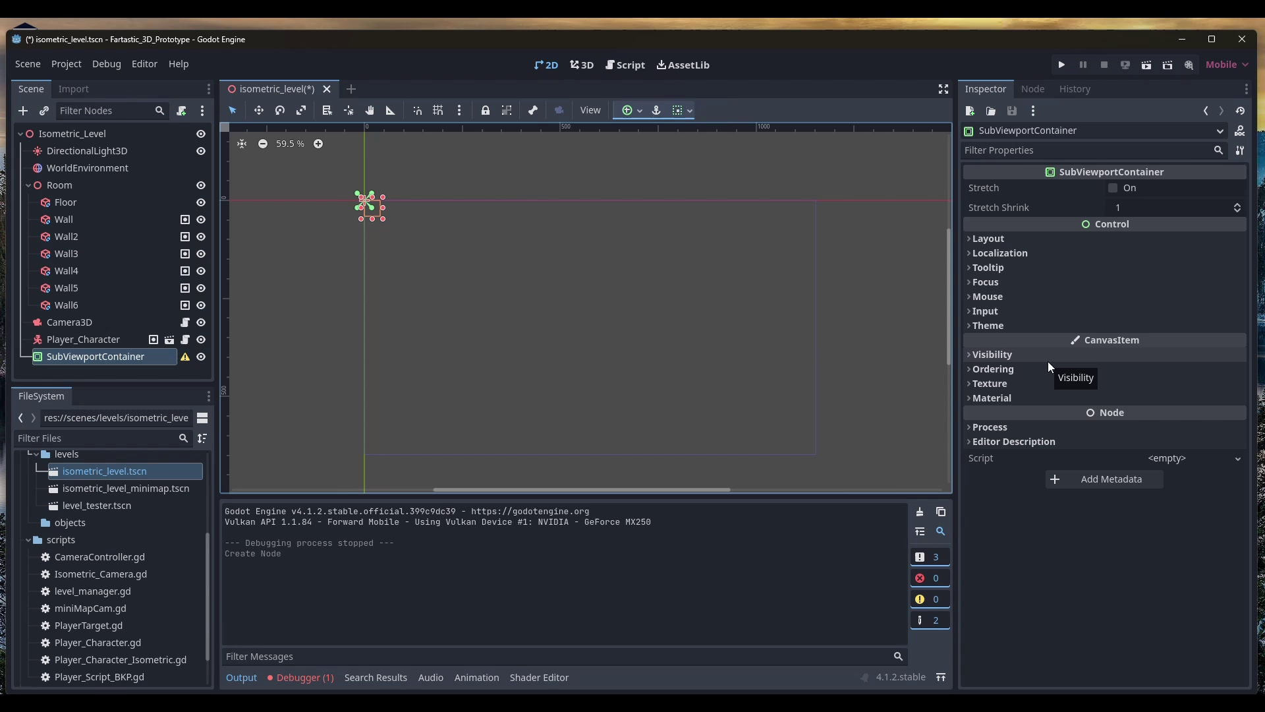
Set the container's Layout anchors preset to Top Left
{"action": "left_click", "coordinate": [996, 240]}
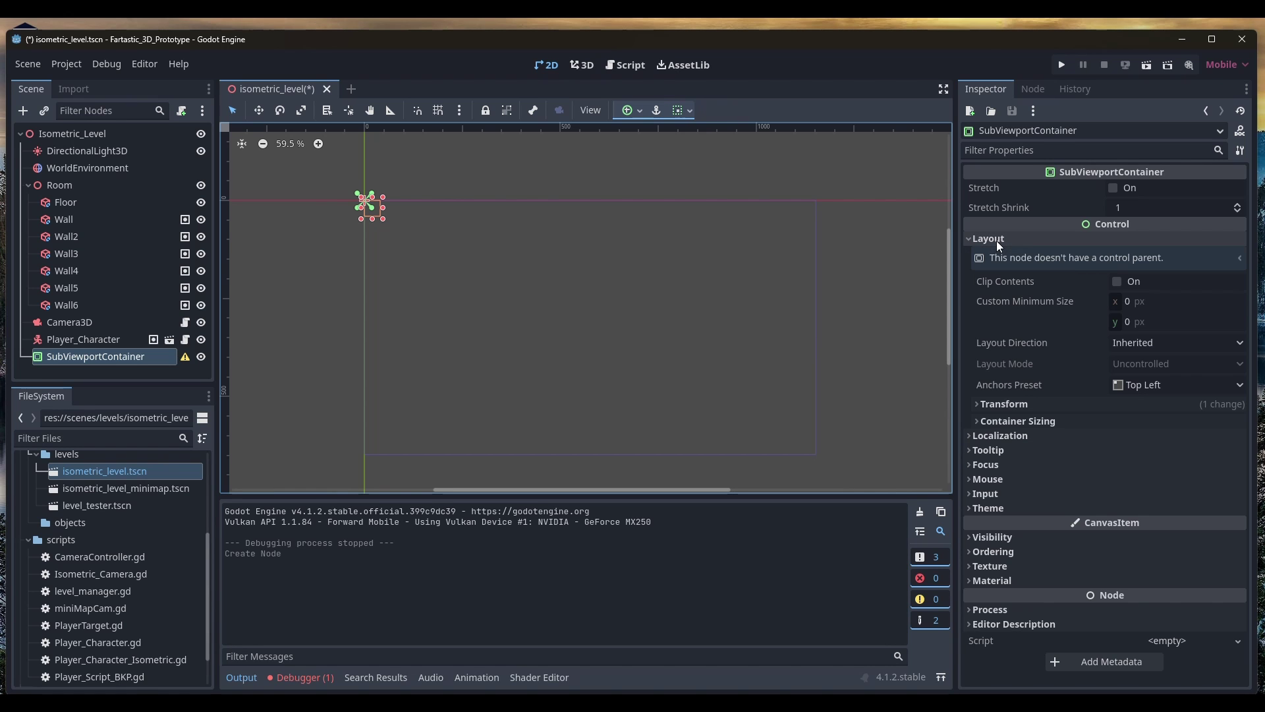
{"action": "left_click", "coordinate": [1159, 386]}
{"action": "left_click", "coordinate": [1160, 415]}
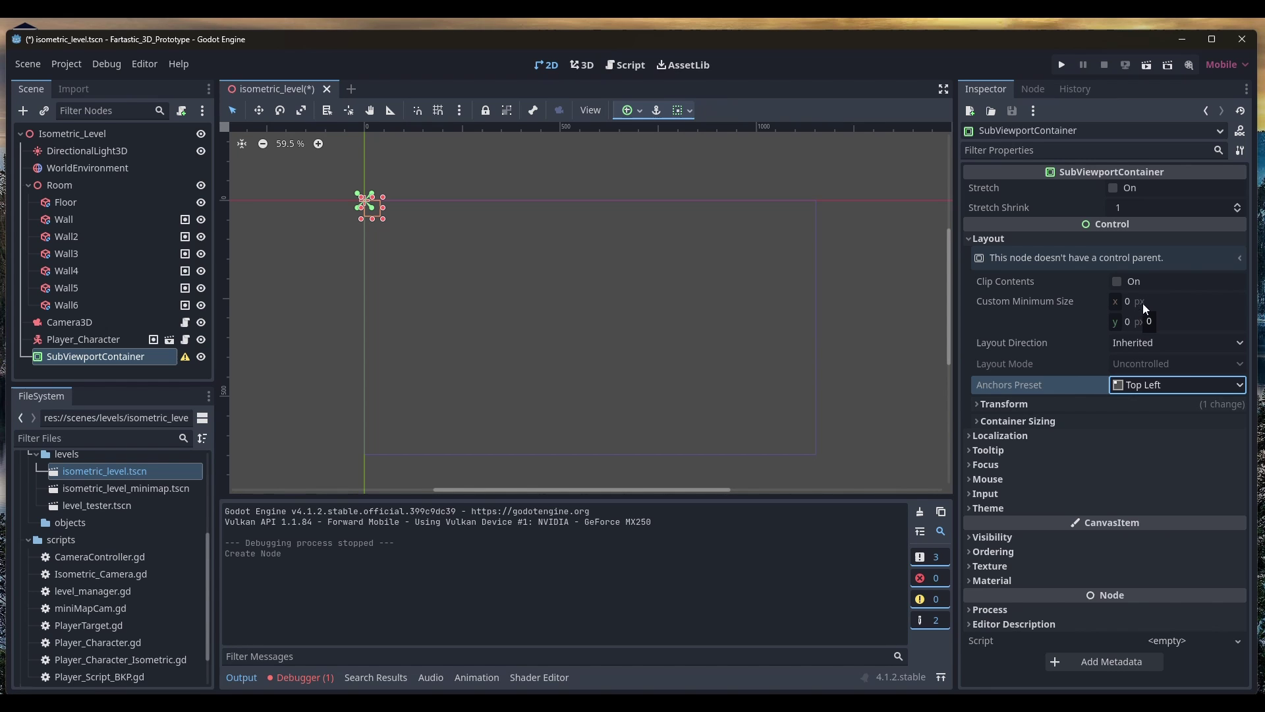
{"action": "left_click", "coordinate": [1167, 387]}
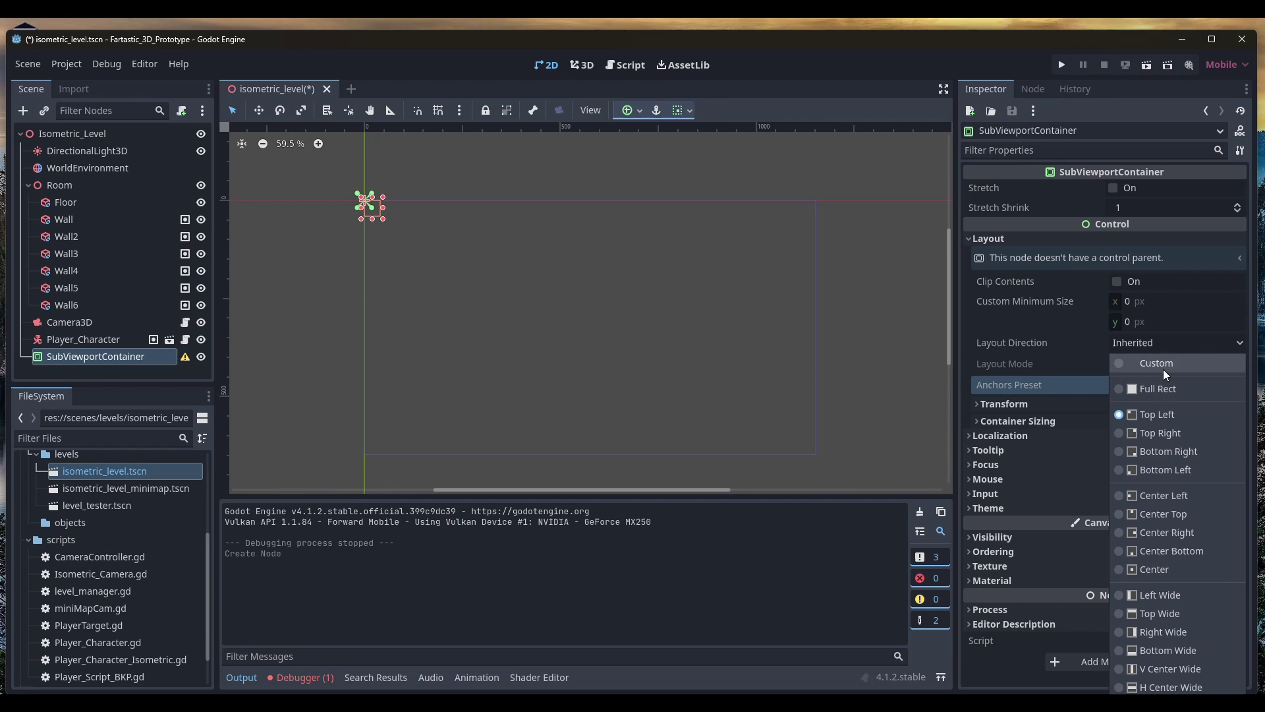
{"action": "left_click", "coordinate": [1161, 414]}
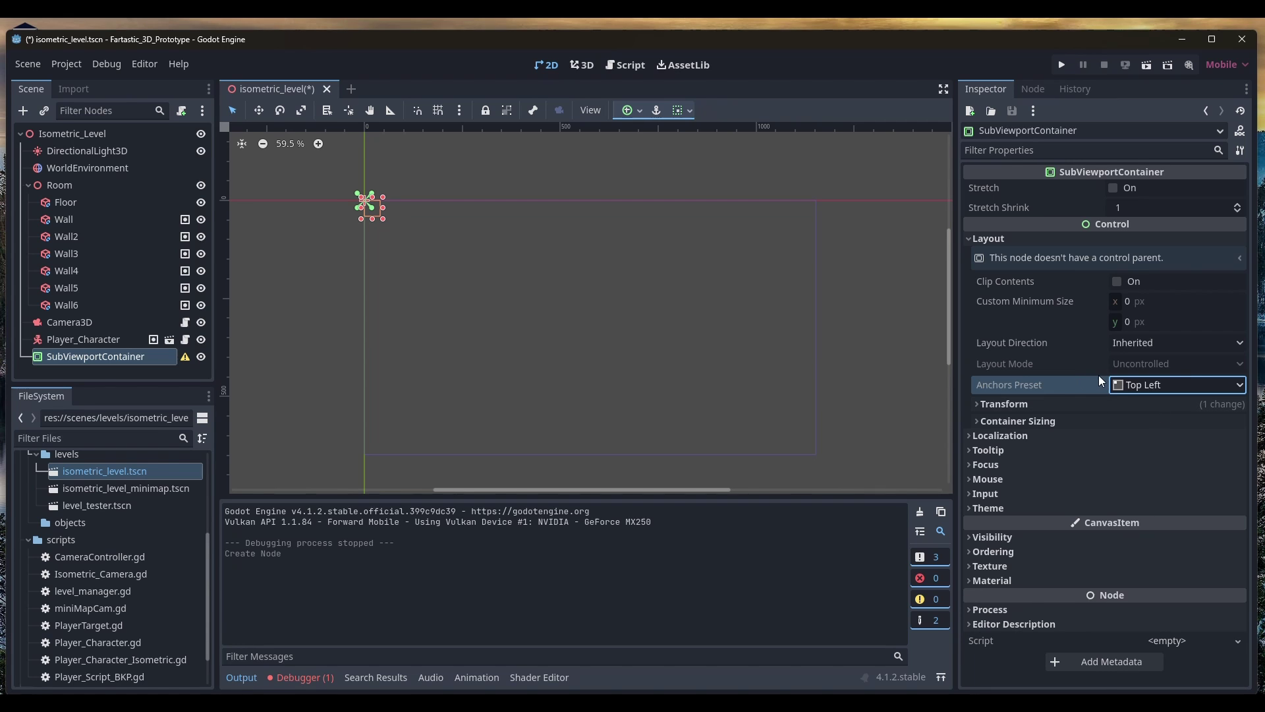
Set the container's Transform position to 50, 50
{"action": "left_click", "coordinate": [1048, 409]}
{"action": "left_click", "coordinate": [1178, 462]}
{"action": "type", "text": "50"}
{"action": "key", "text": "Tab"}
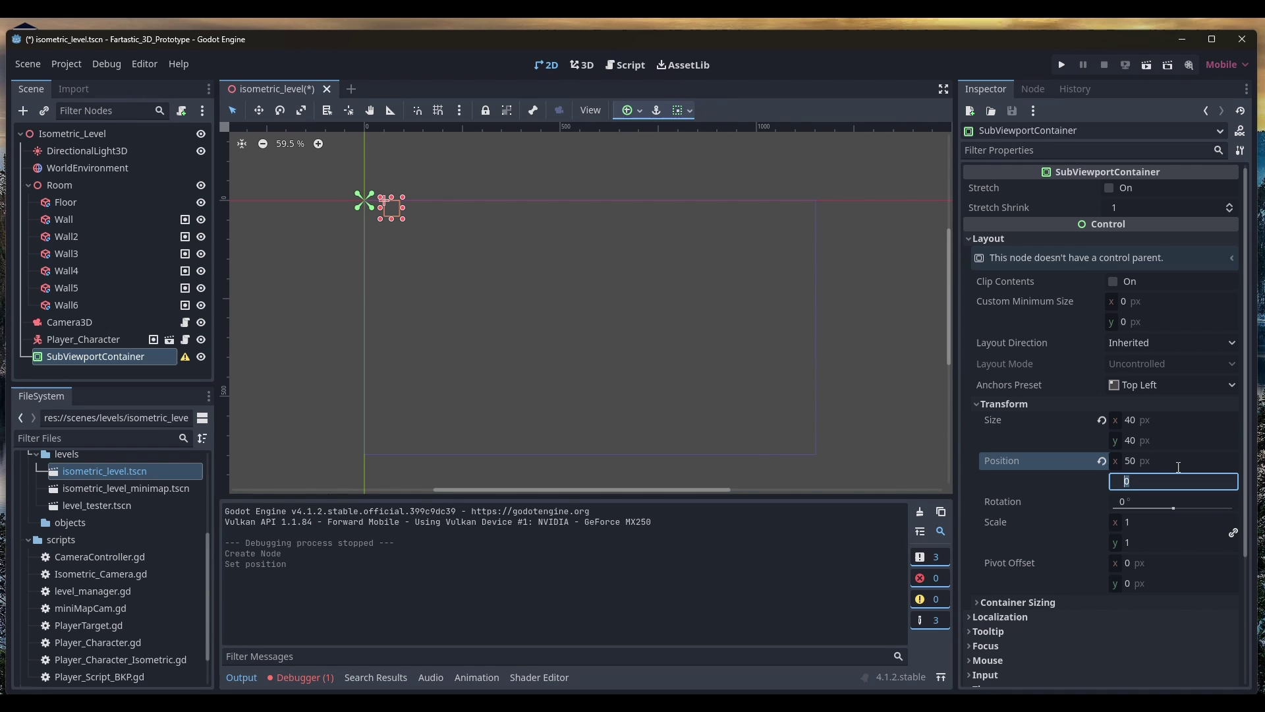
{"action": "key", "text": "Return"}
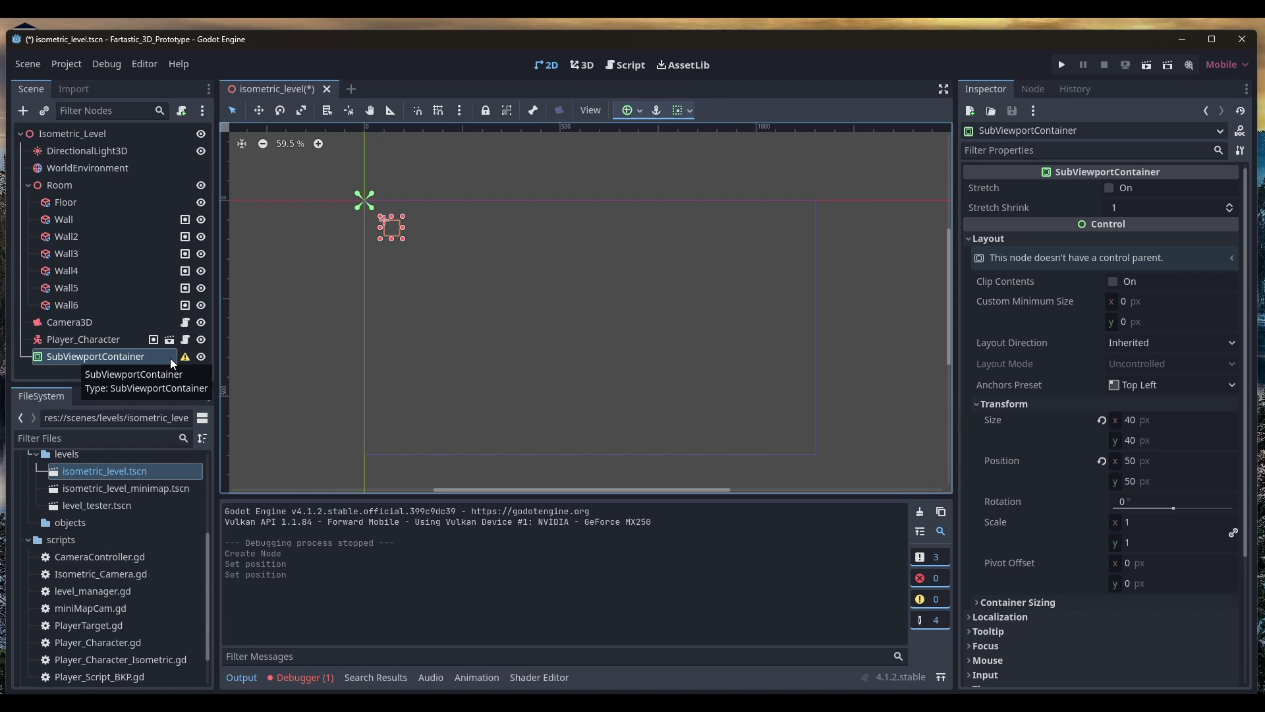
Add a 512×512 SubViewport inside the SubViewportContainer and run the game to preview it
{"action": "key", "text": "ctrl+a"}
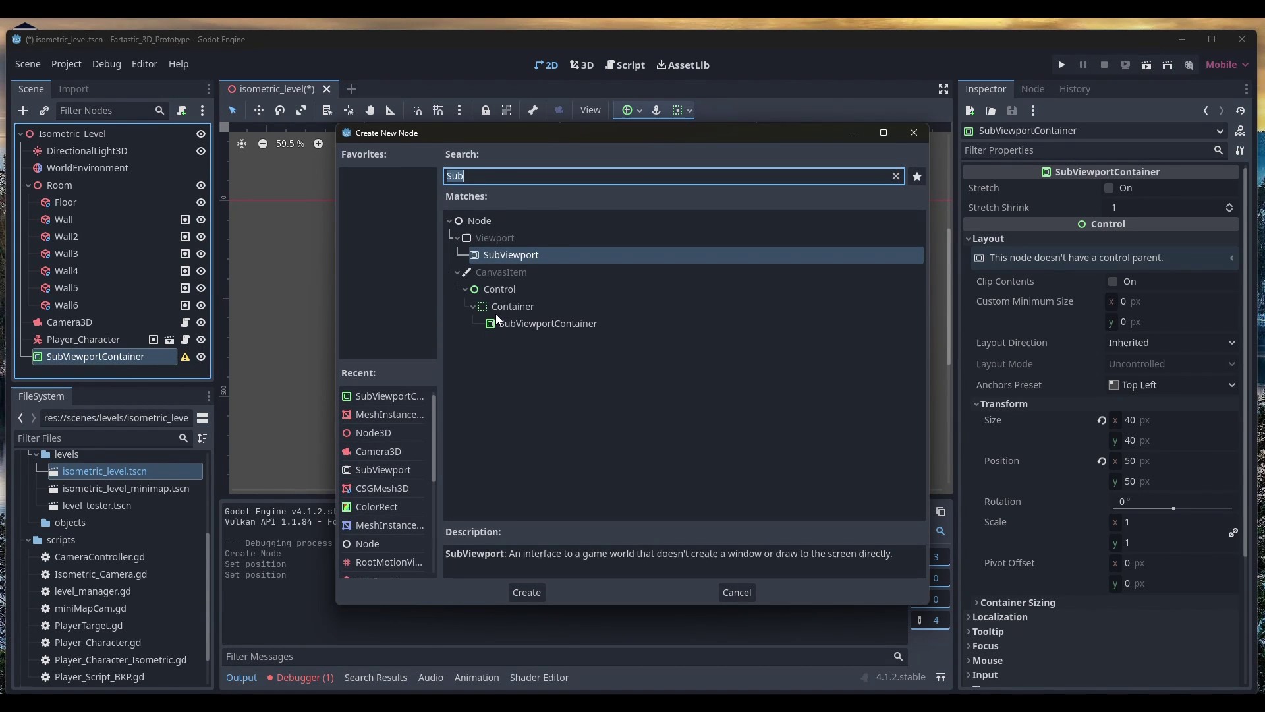
{"action": "double_click", "coordinate": [523, 260]}
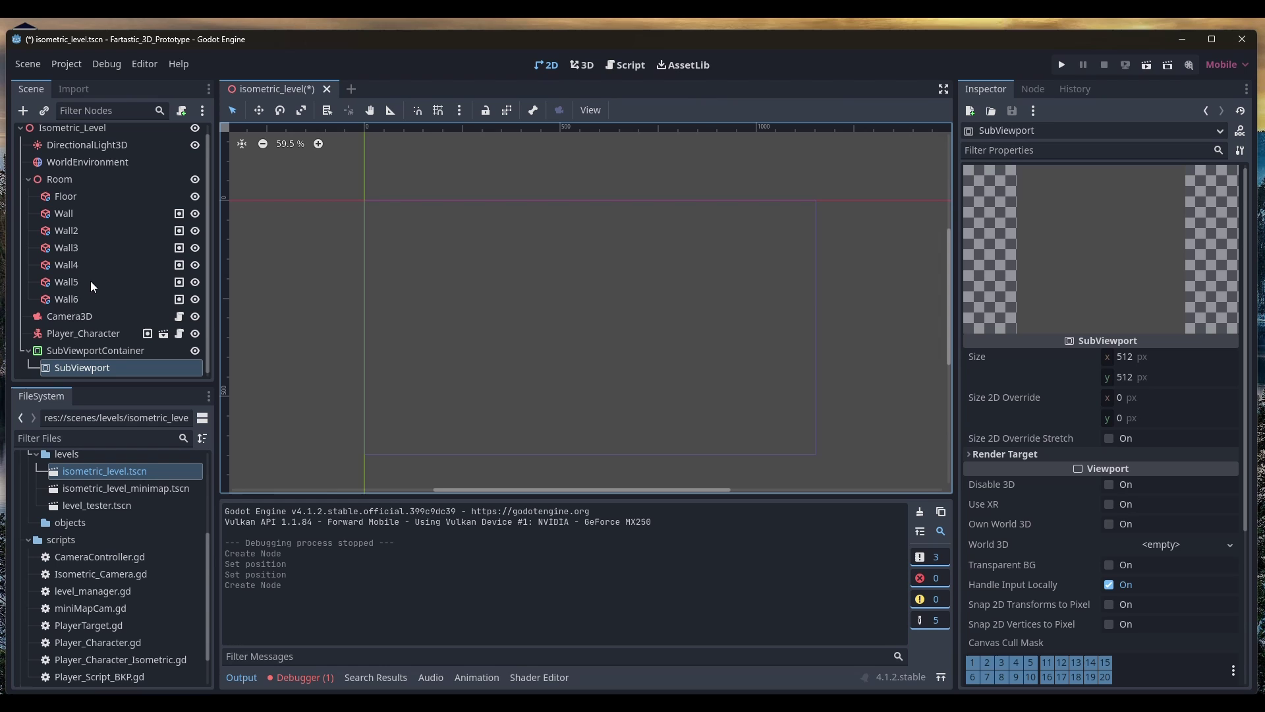
{"action": "left_click", "coordinate": [1131, 357]}
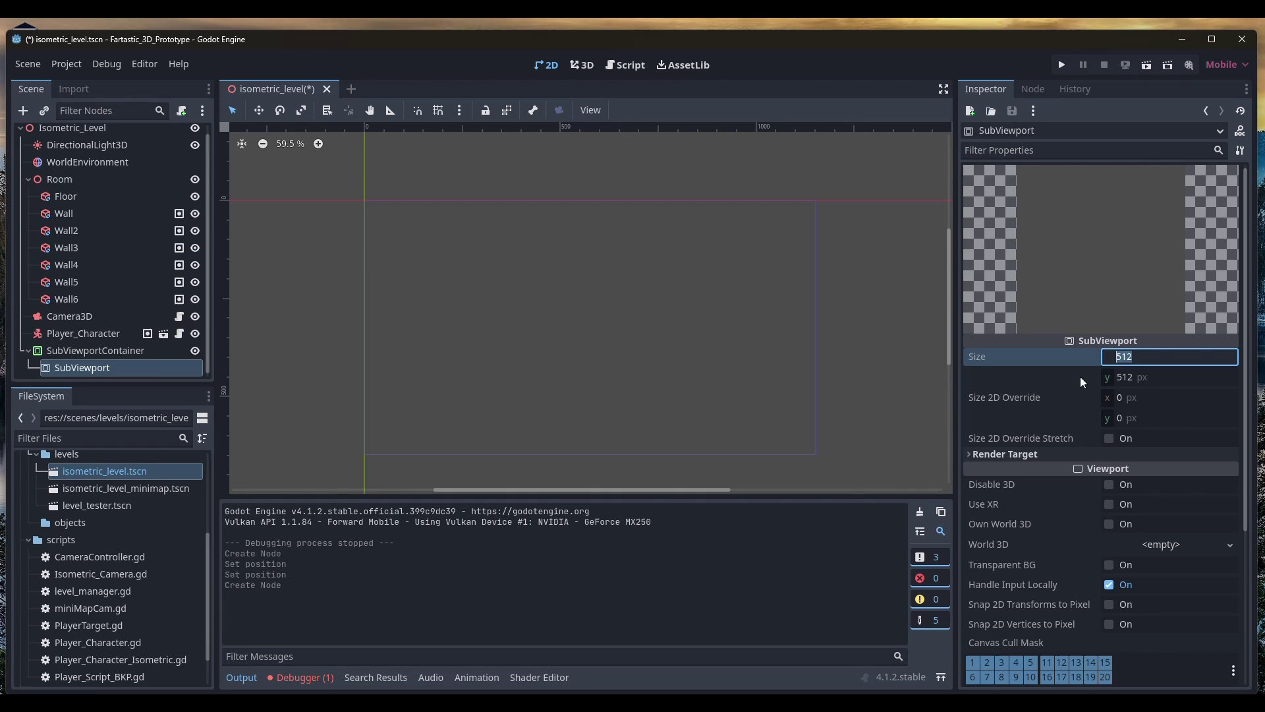
{"action": "key", "text": "F5"}
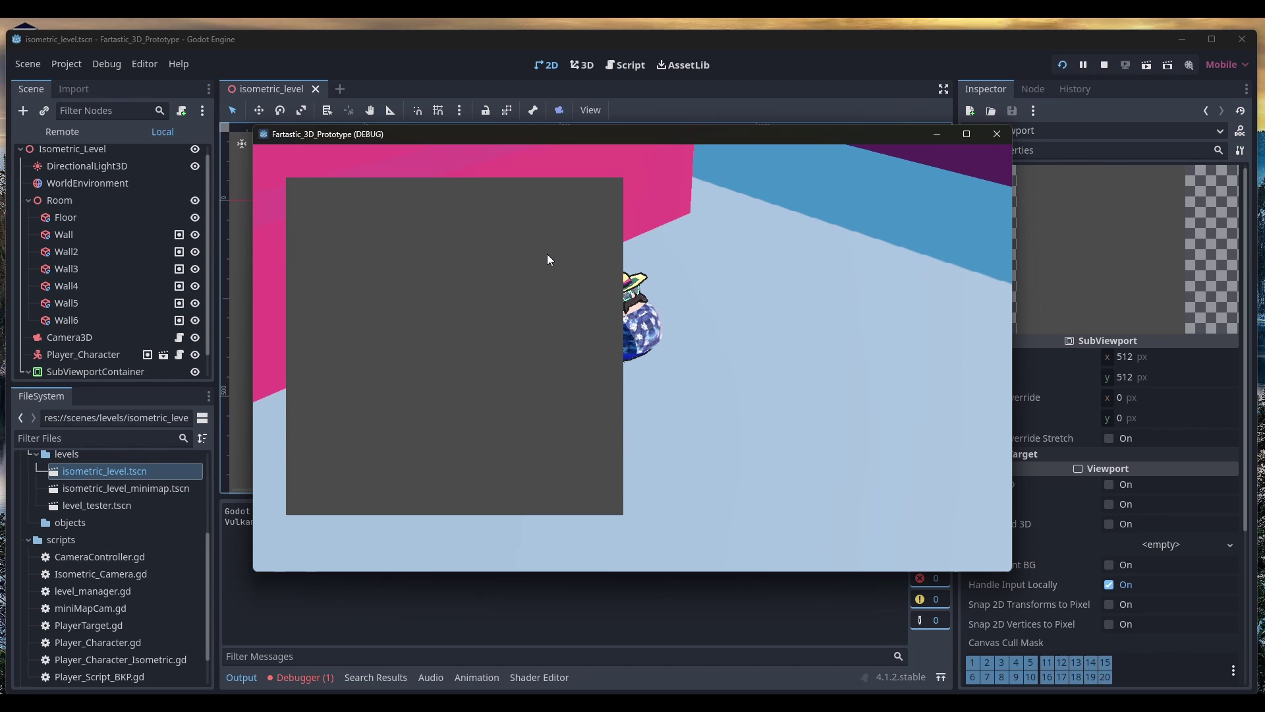
Maximize the game window to inspect the grey square, then restore it to its smaller size
{"action": "left_click", "coordinate": [971, 130]}
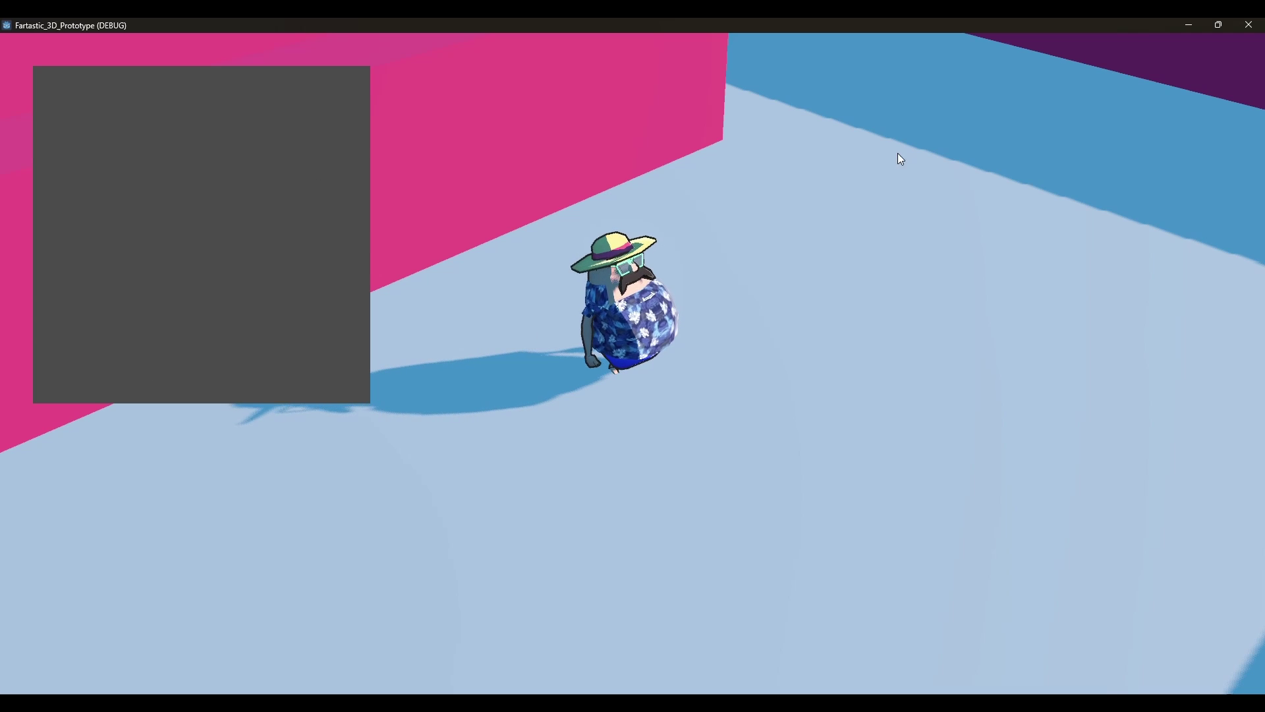
{"action": "double_click", "coordinate": [851, 25]}
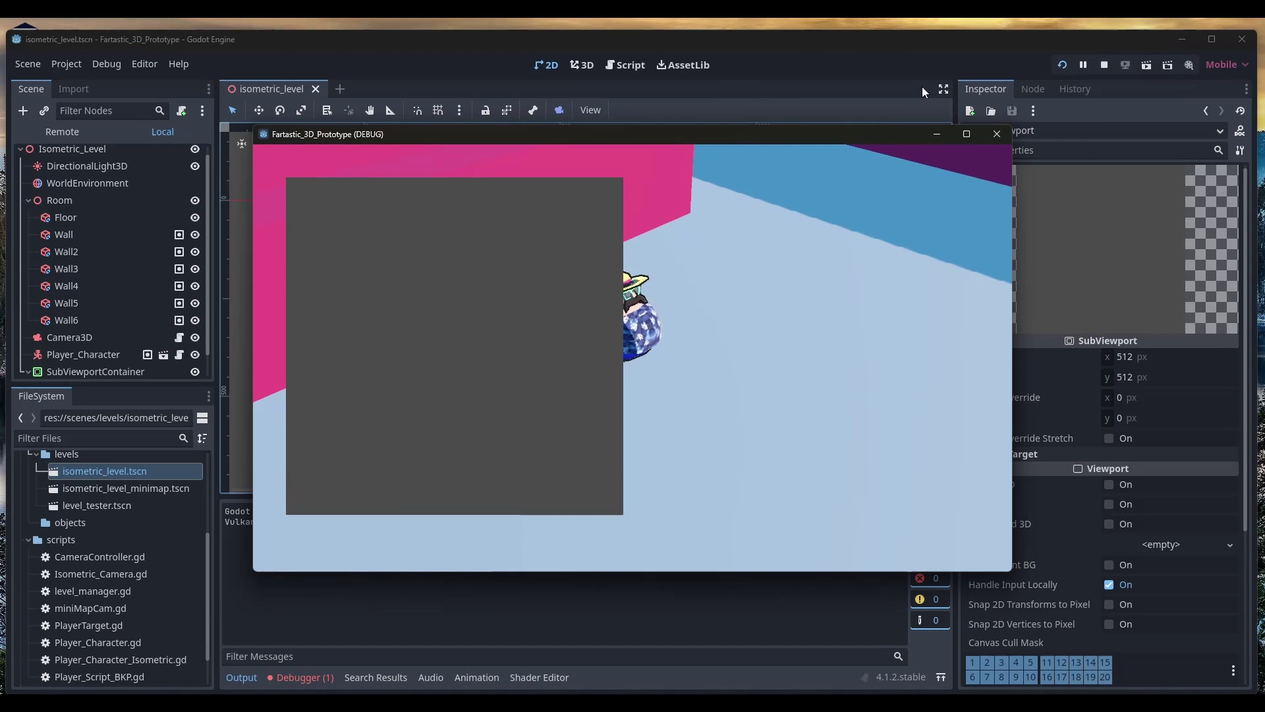
Close the game and set the SubViewport Size to 360 × 240 px
{"action": "left_click", "coordinate": [1003, 135]}
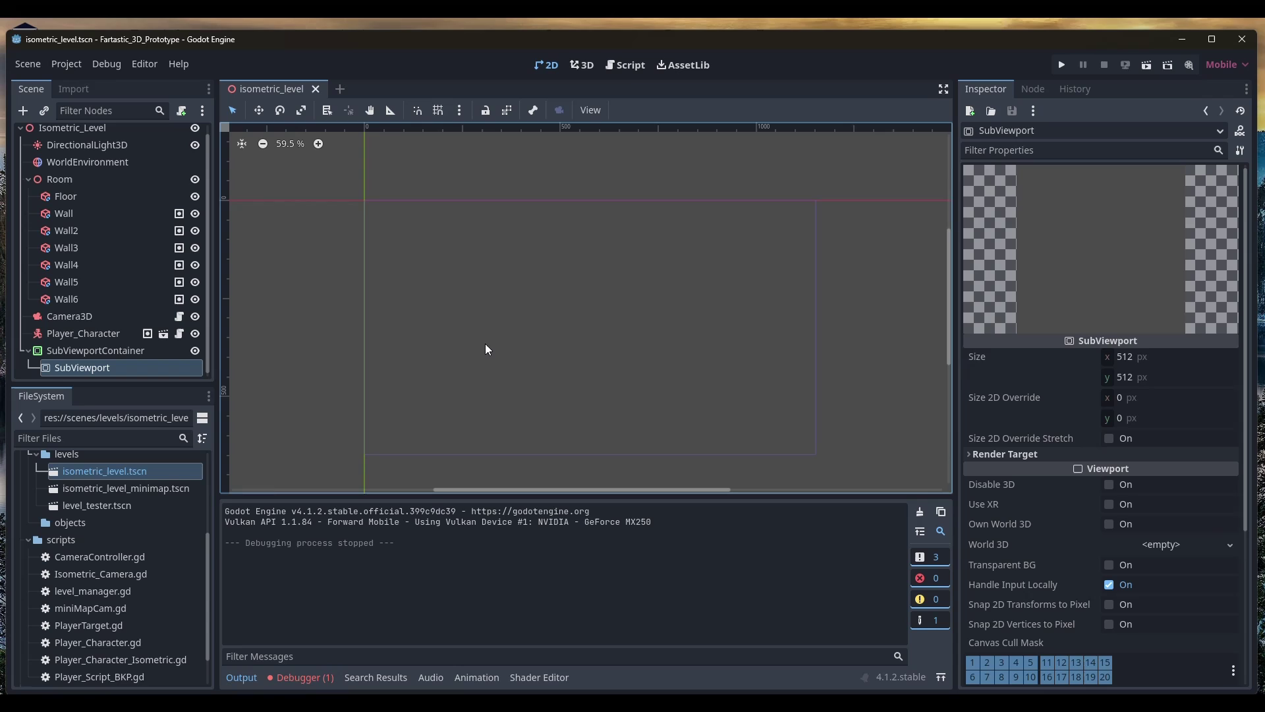
{"action": "left_click", "coordinate": [1143, 358]}
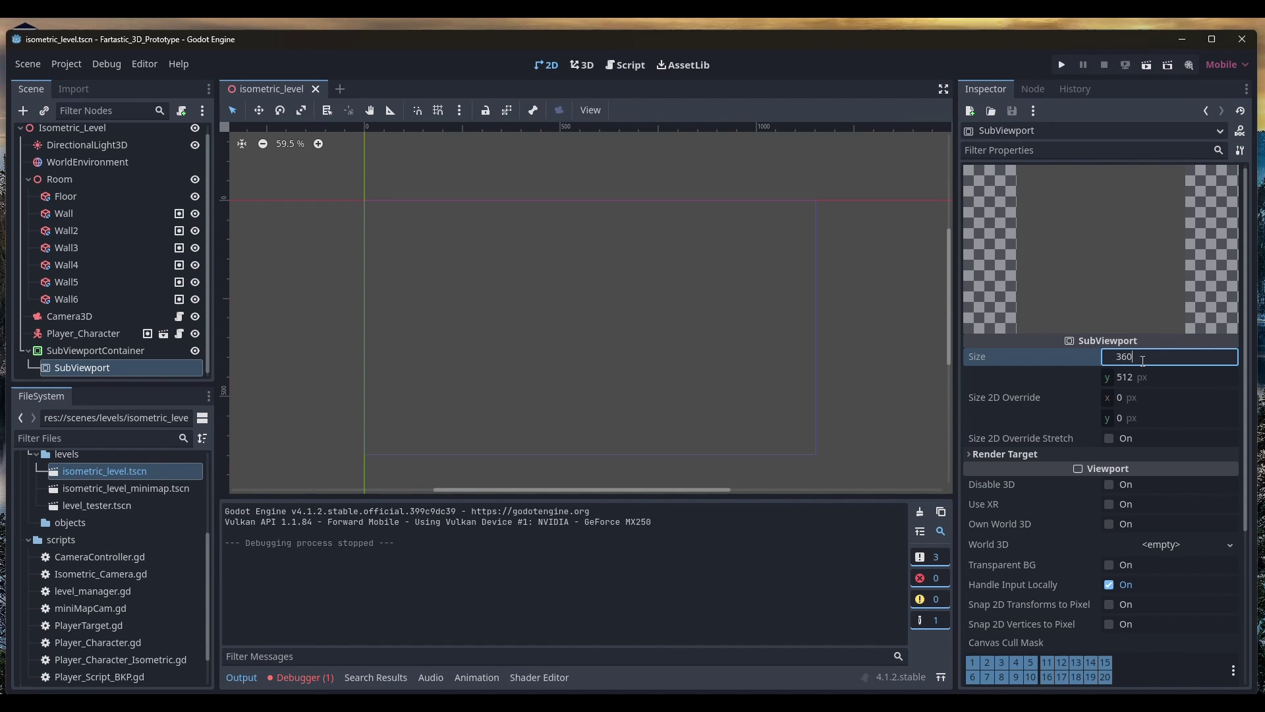
{"action": "key", "text": "Tab"}
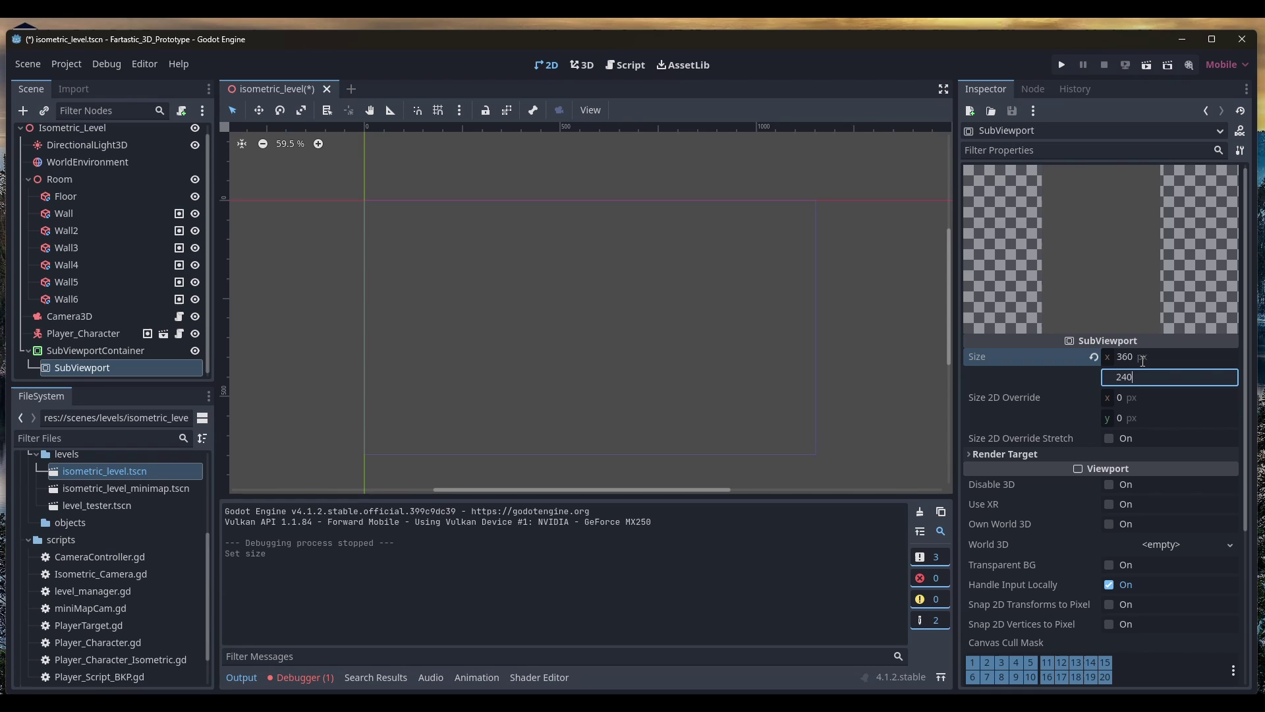
{"action": "key", "text": "Return"}
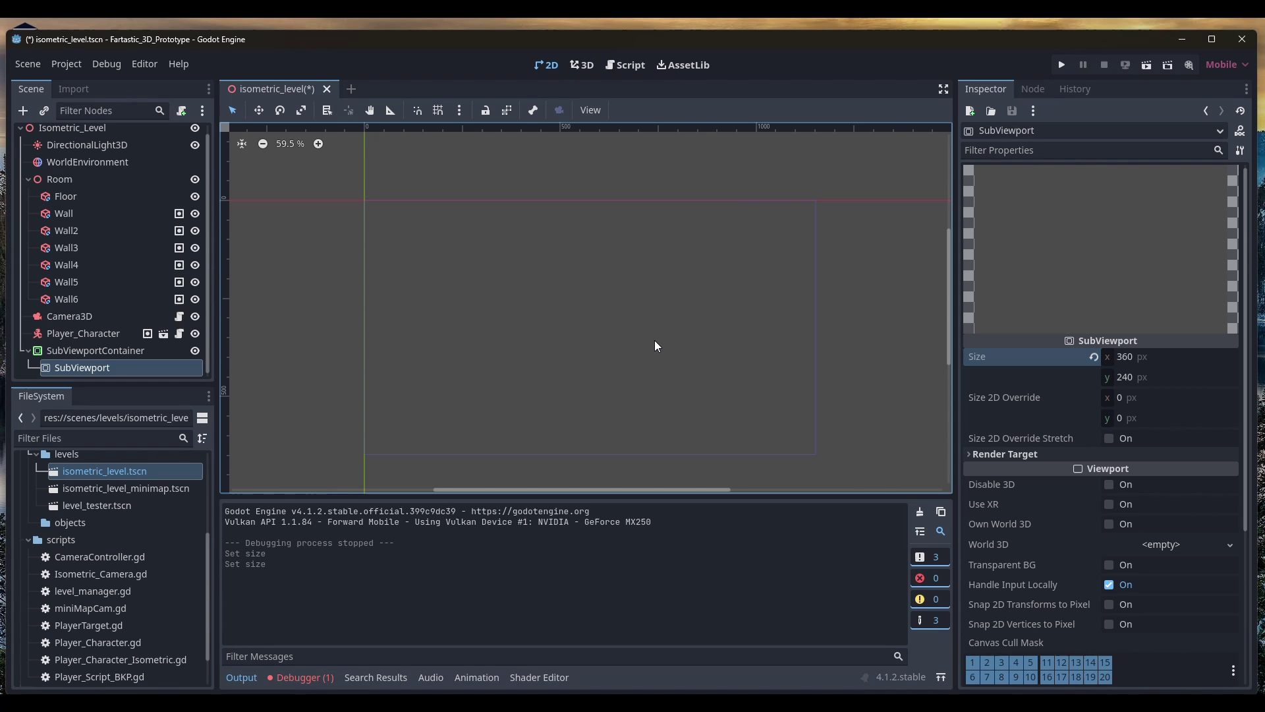
Add a Camera3D under the SubViewport and rename it MiniMapCam
{"action": "key", "text": "ctrl+a"}
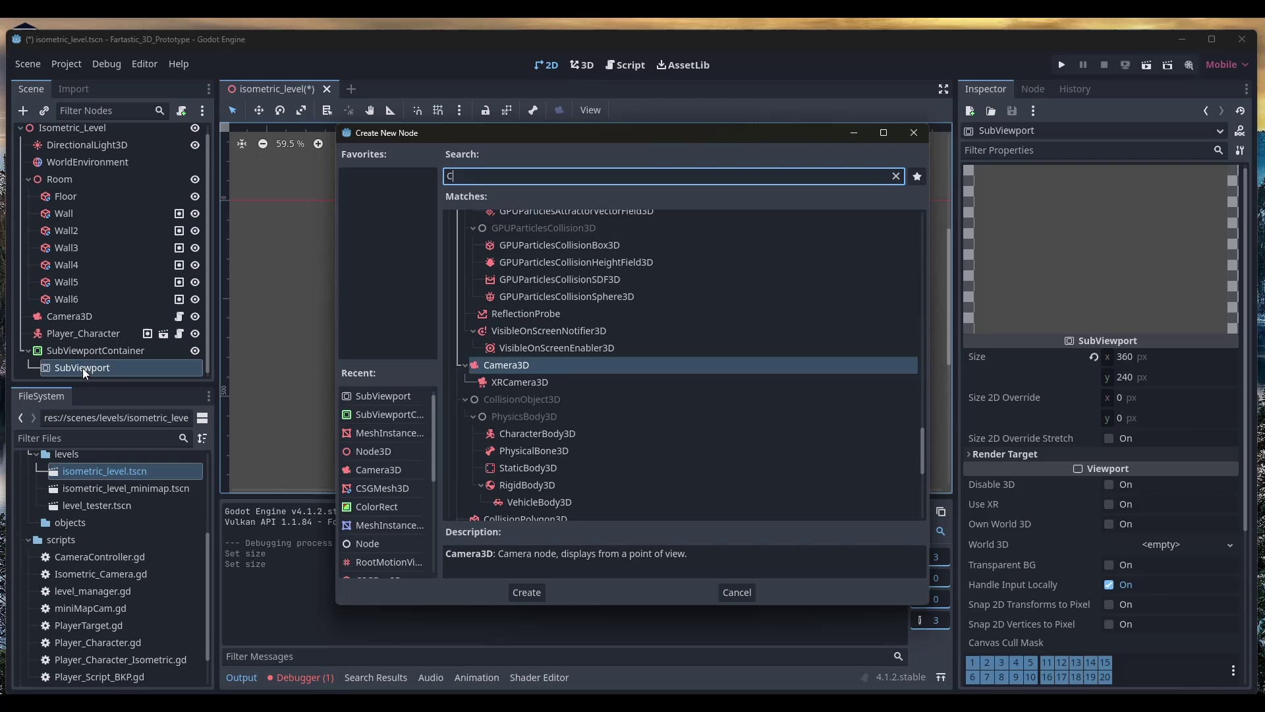
{"action": "type", "text": "Camera"}
{"action": "key", "text": "Return"}
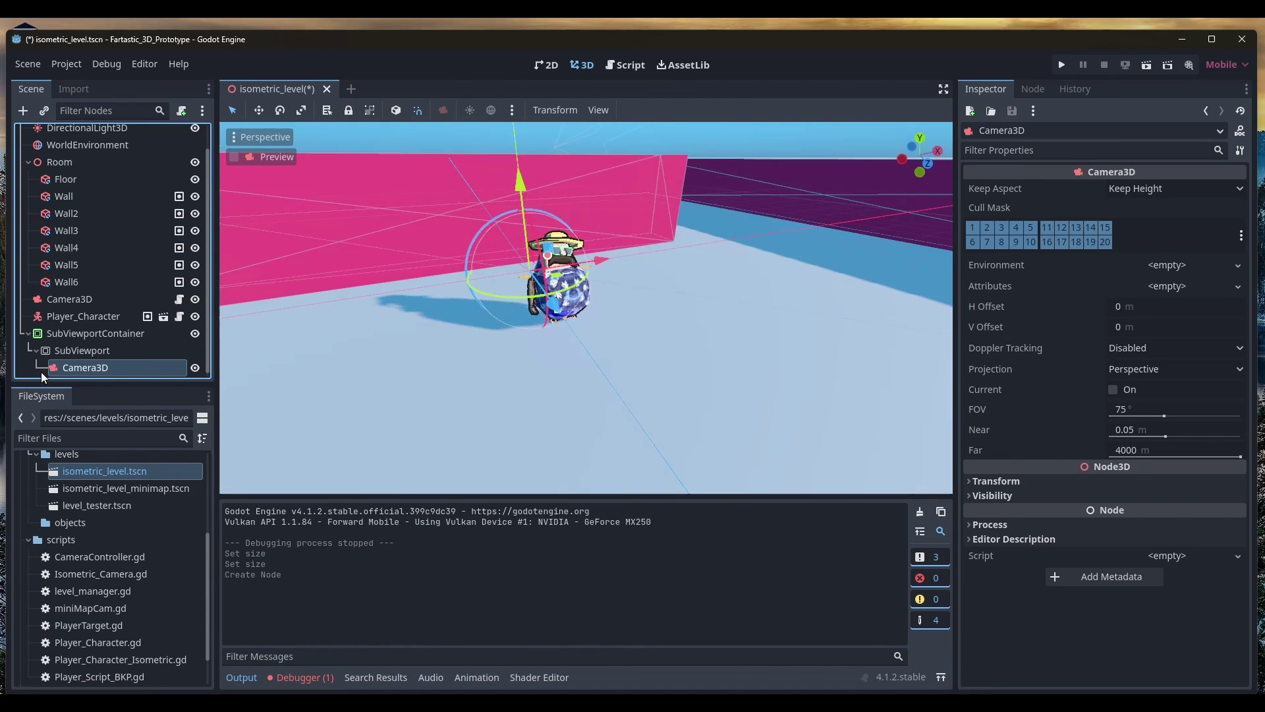
{"action": "double_click", "coordinate": [109, 368]}
{"action": "key", "text": "ctrl+a"}
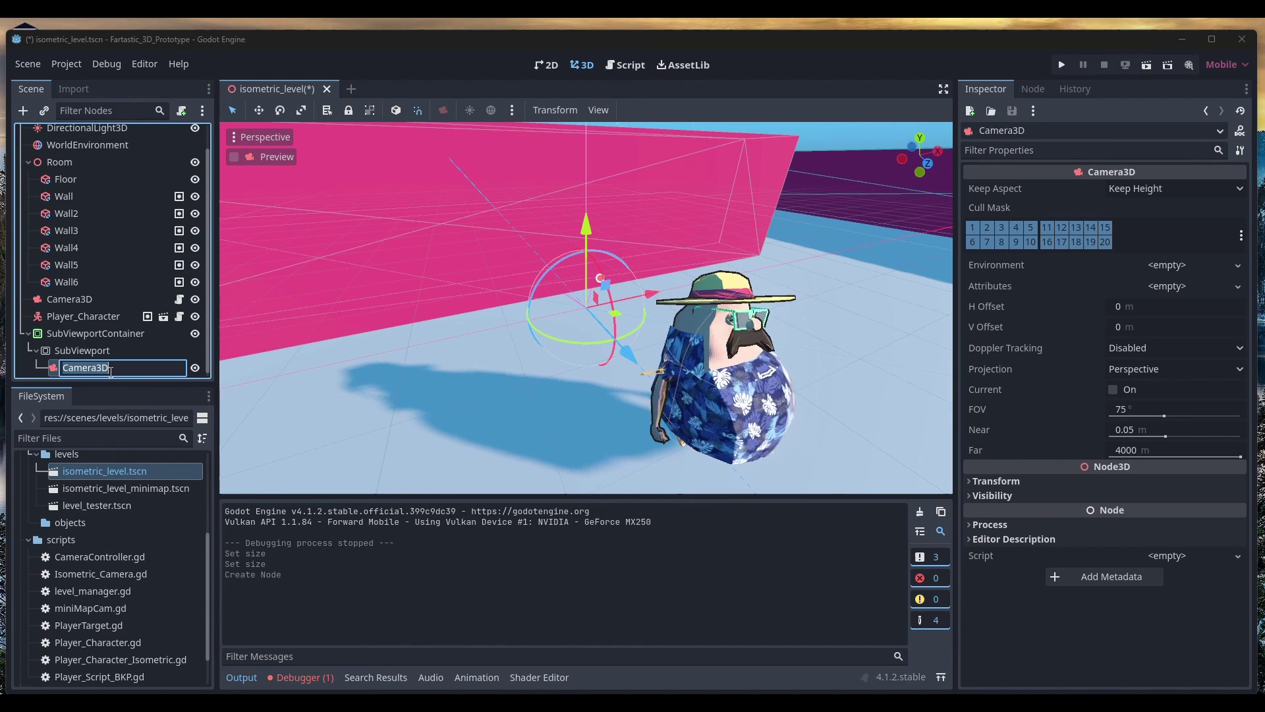
{"action": "type", "text": "MiniMapCam"}
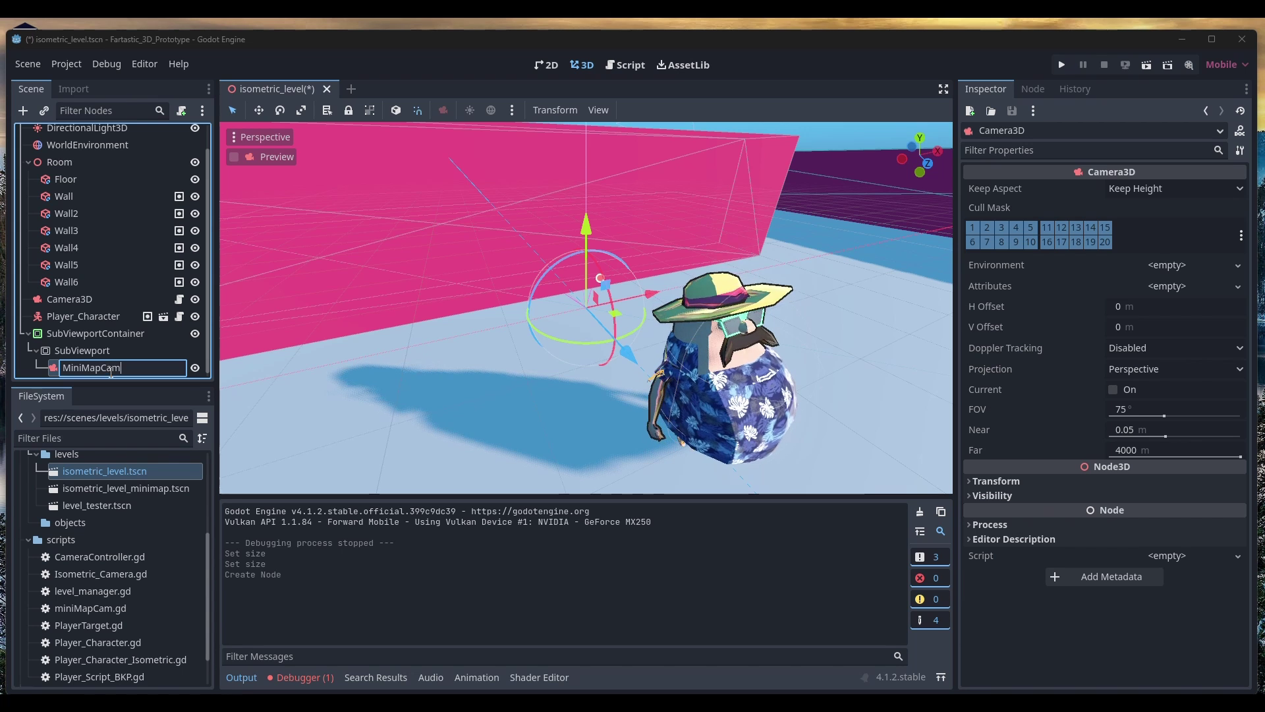
{"action": "key", "text": "Escape"}
{"action": "key", "text": "Return"}
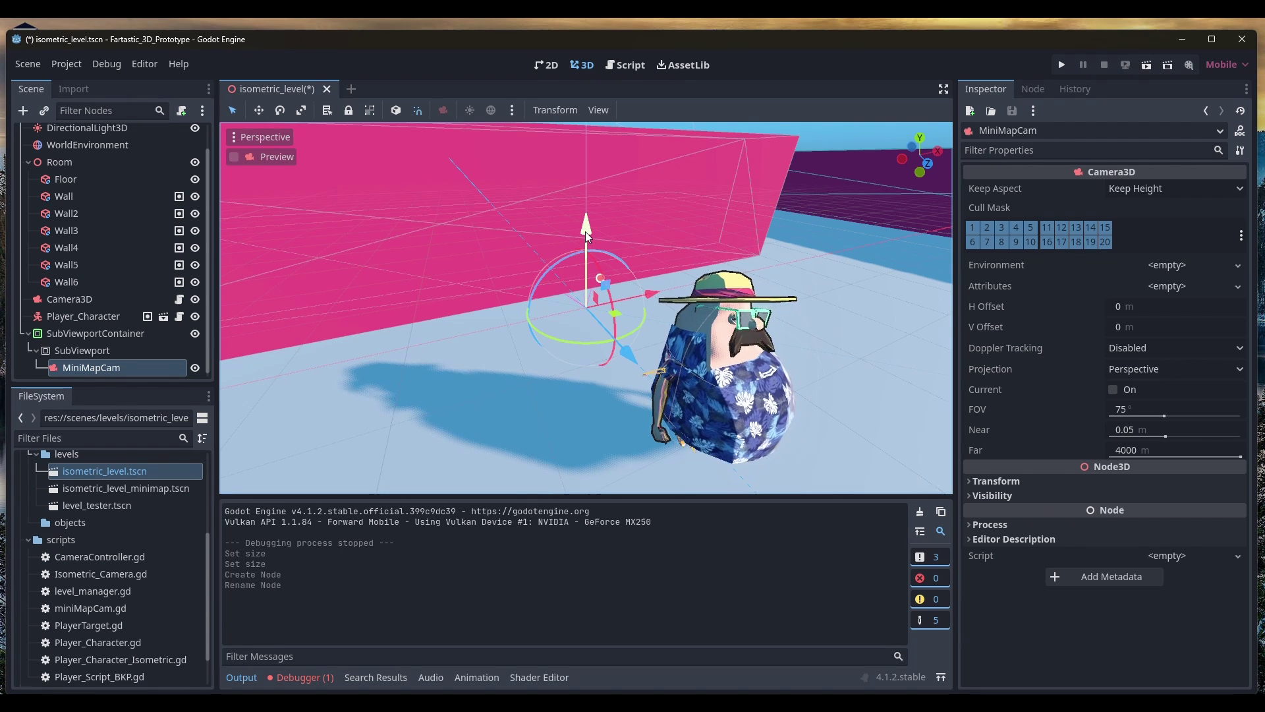
Raise MiniMapCam high above the room and tilt it to face straight down
{"action": "left_click_drag", "start_coordinate": [585, 232], "coordinate": [599, 134]}
{"action": "scroll", "coordinate": [615, 255], "scroll_direction": "down", "scroll_amount": 3}
{"action": "scroll", "coordinate": [609, 224], "scroll_direction": "down", "scroll_amount": 5}
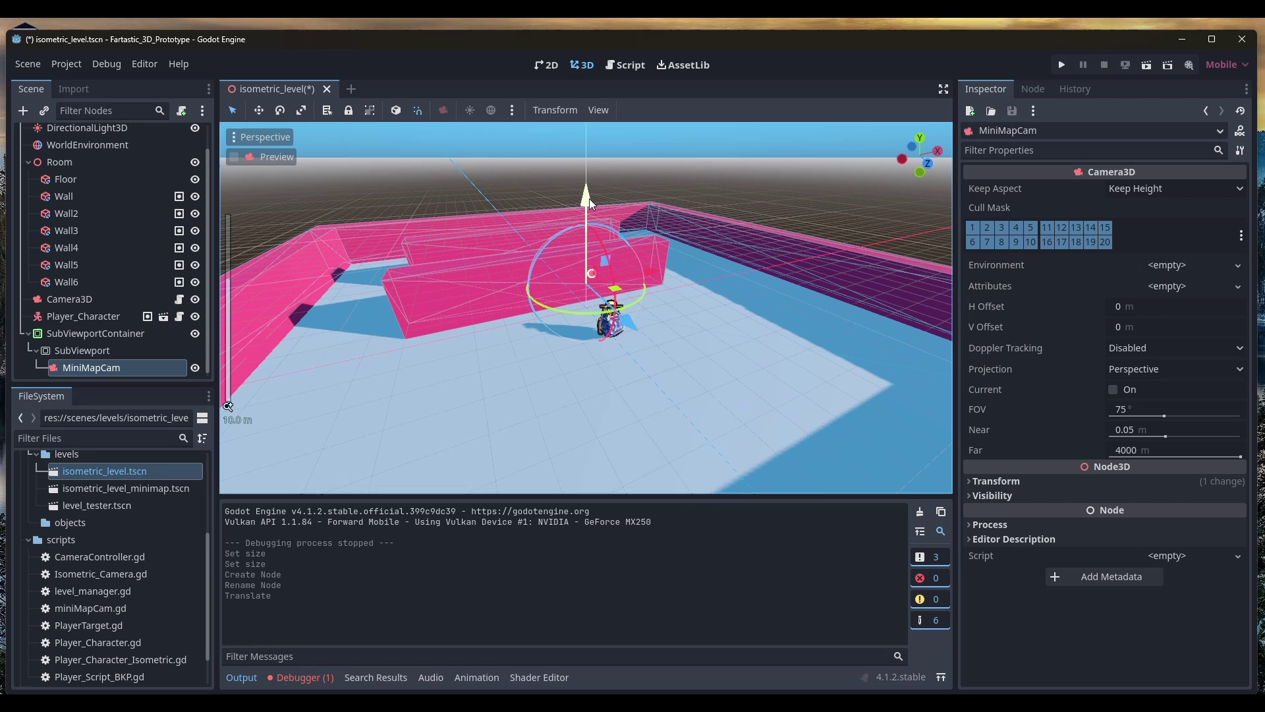
{"action": "left_click_drag", "start_coordinate": [590, 199], "coordinate": [604, 60]}
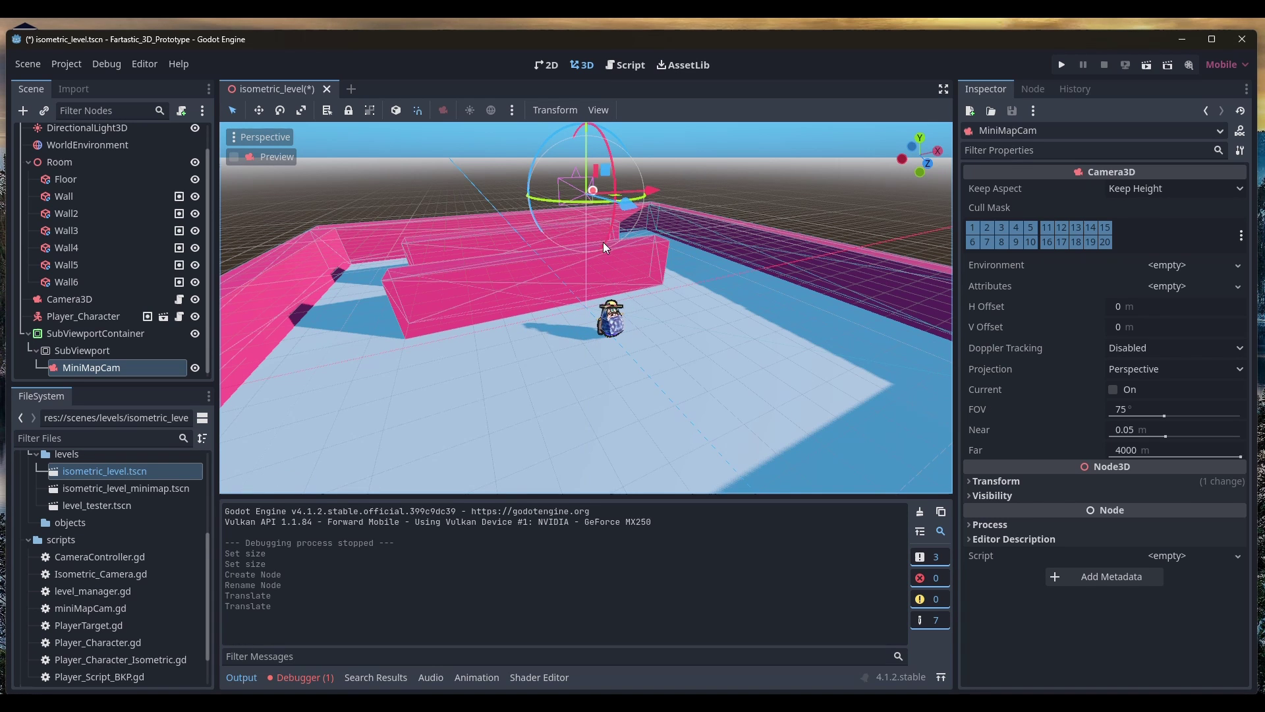
{"action": "middle_click_drag", "start_coordinate": [598, 185], "coordinate": [666, 177]}
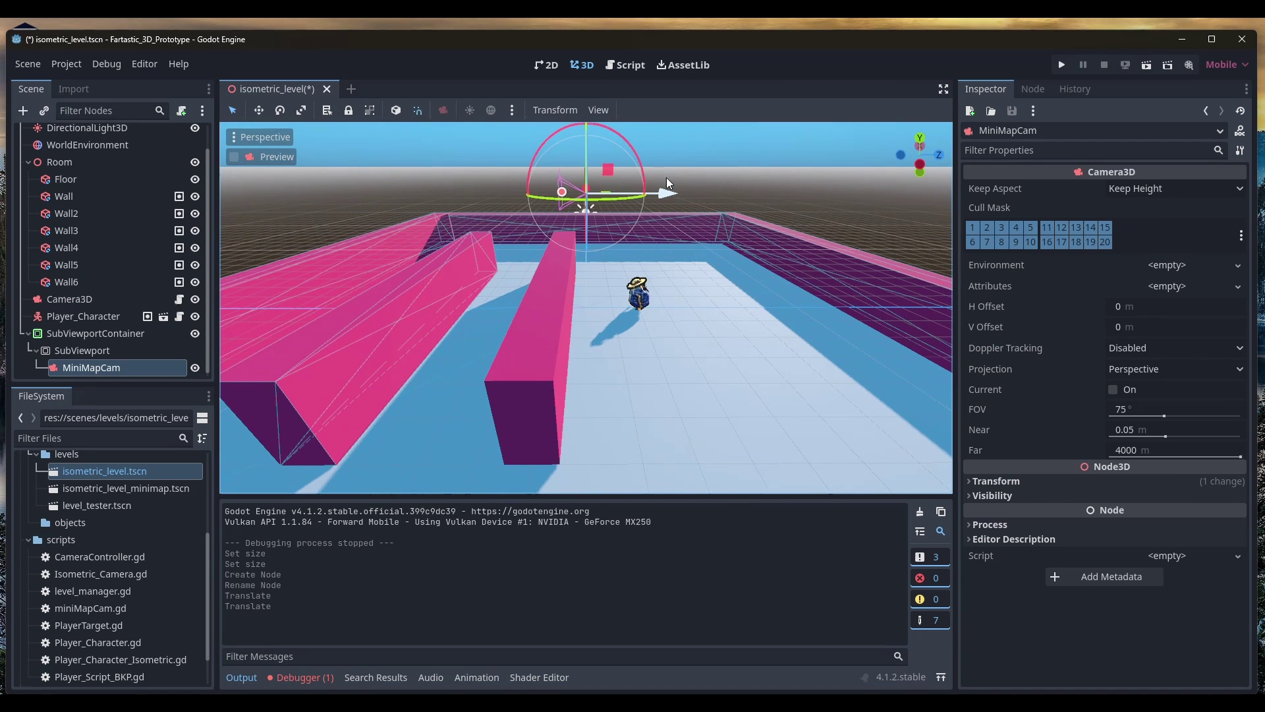
{"action": "left_click_drag", "start_coordinate": [635, 149], "coordinate": [464, 105]}
{"action": "scroll", "coordinate": [639, 258], "scroll_direction": "down", "scroll_amount": 5}
{"action": "left_click_drag", "start_coordinate": [585, 182], "coordinate": [587, 122]}
Check the container, SubViewport and camera, then frame the minimap preview in the 2D view
{"action": "left_click", "coordinate": [104, 333]}
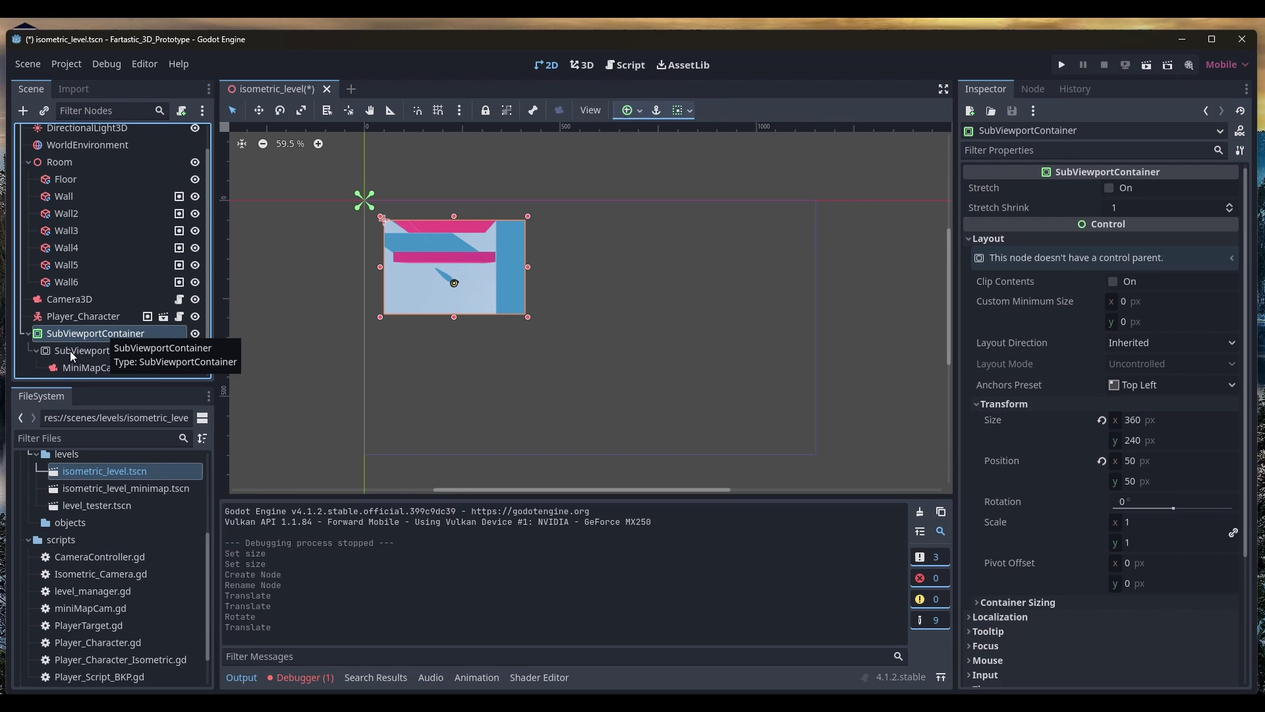
{"action": "left_click", "coordinate": [71, 354]}
{"action": "left_click", "coordinate": [92, 366]}
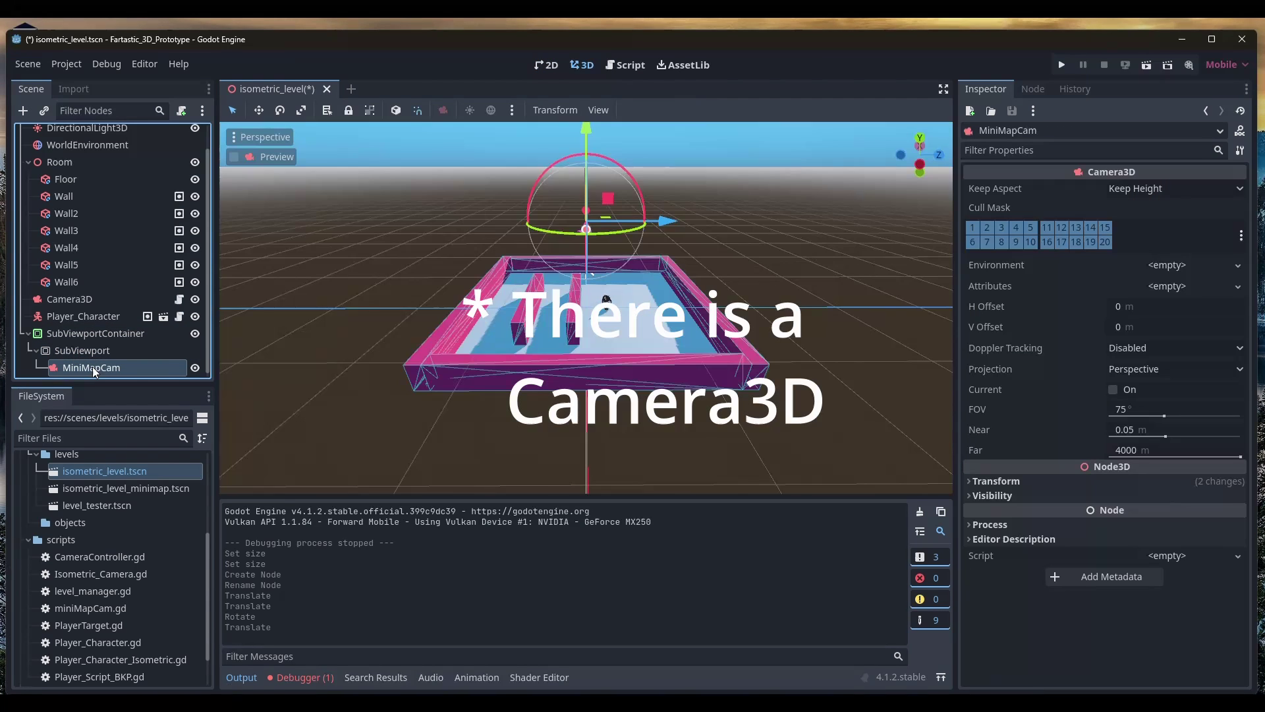
{"action": "left_click", "coordinate": [70, 334]}
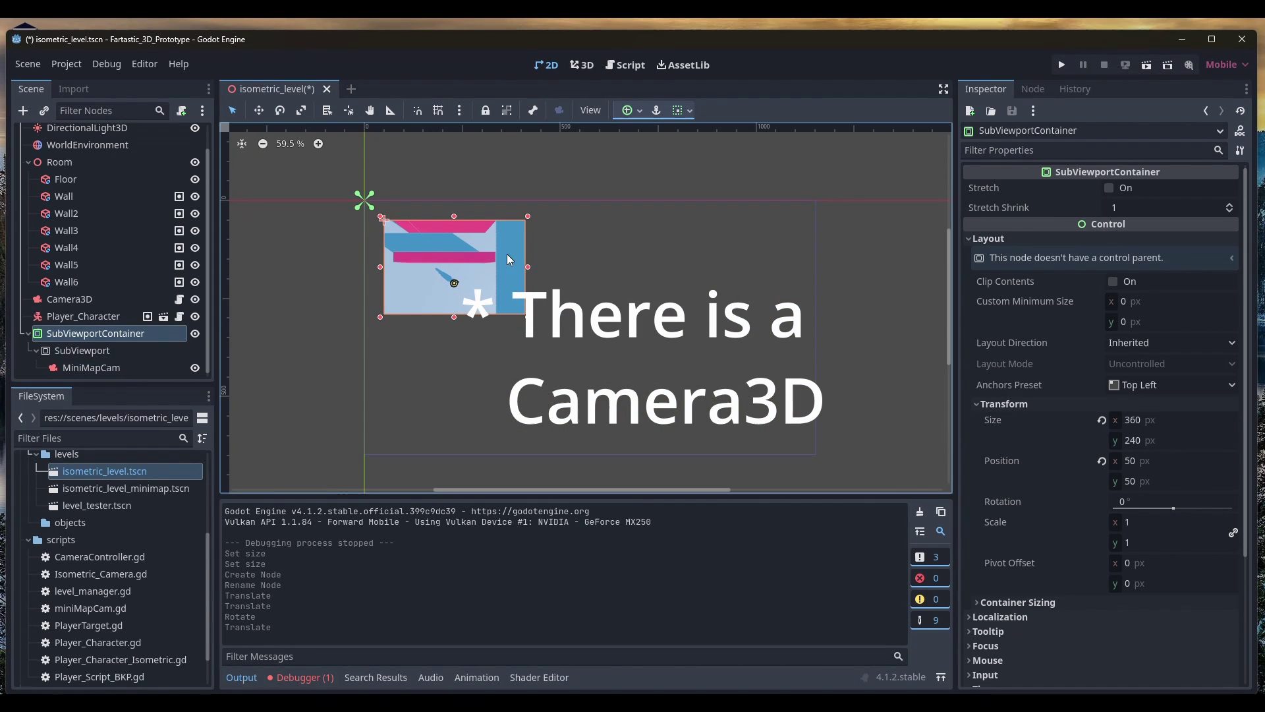
{"action": "middle_click_drag", "start_coordinate": [665, 341], "coordinate": [638, 319]}
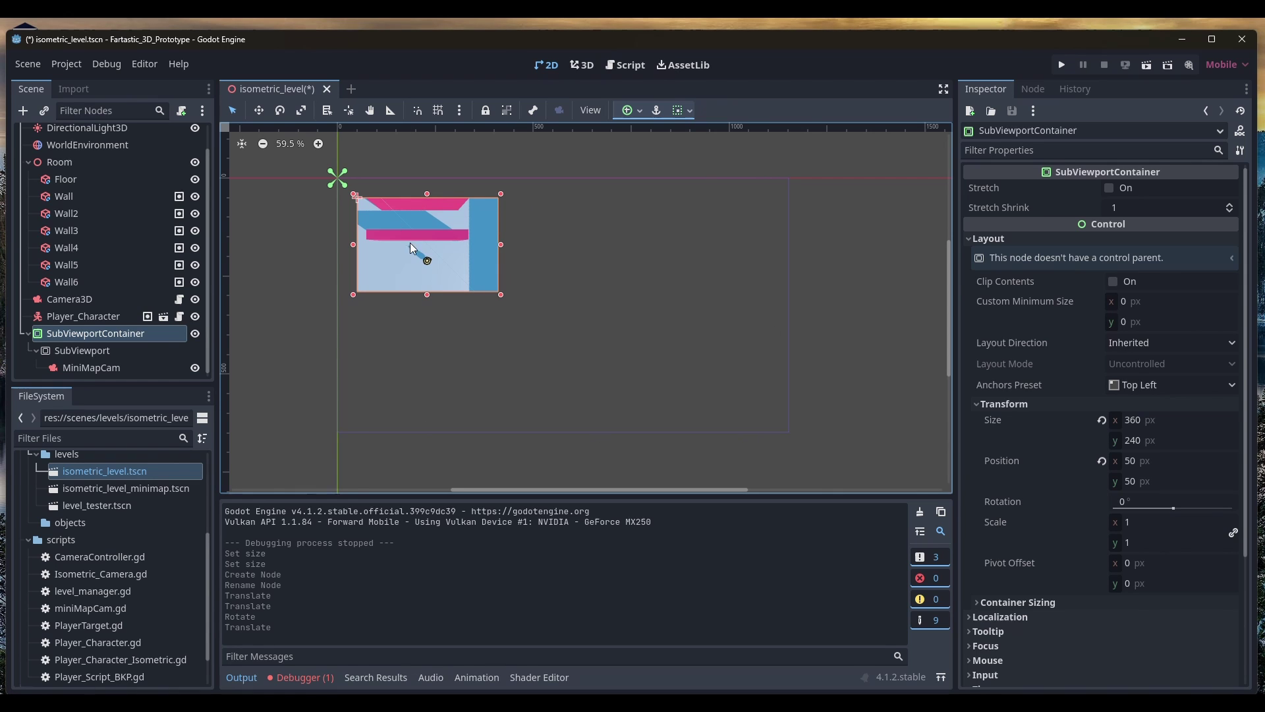
Save the scene and run the game to check the top-left minimap of the walls
{"action": "left_click", "coordinate": [1061, 66]}
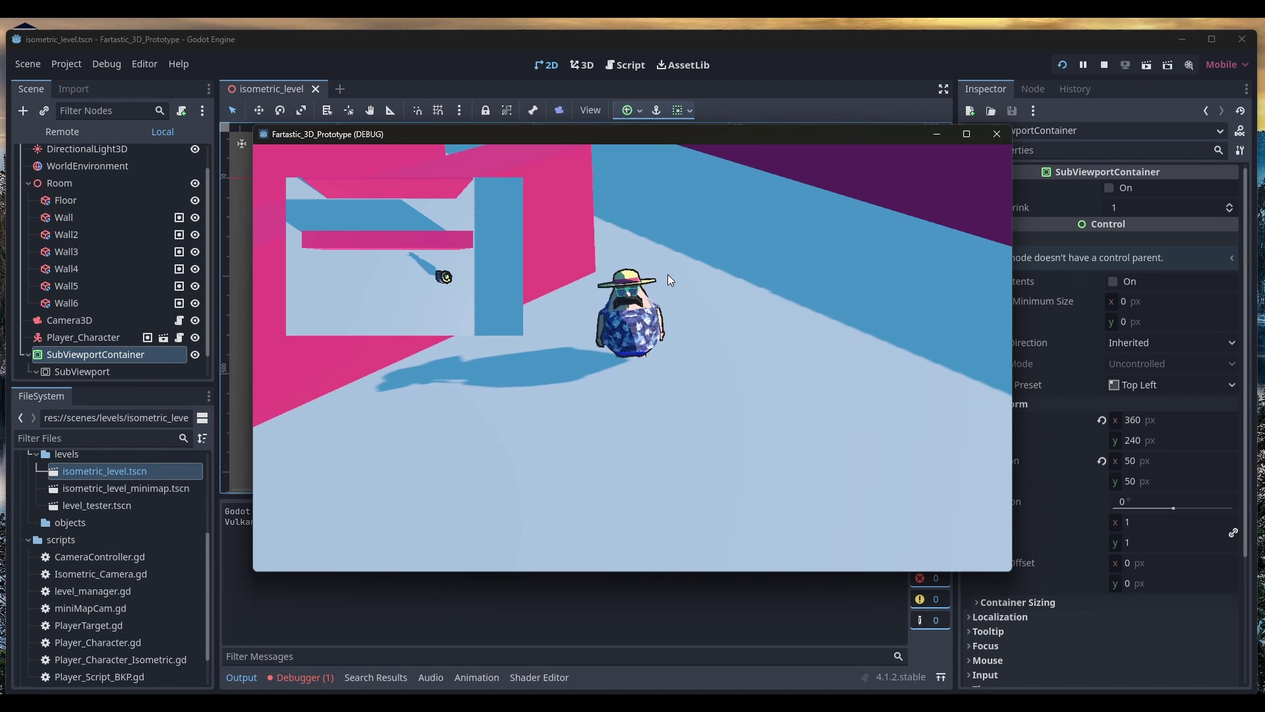
Stop the game and add a Node3D child under the Isometric_Level root
{"action": "key", "text": "F8"}
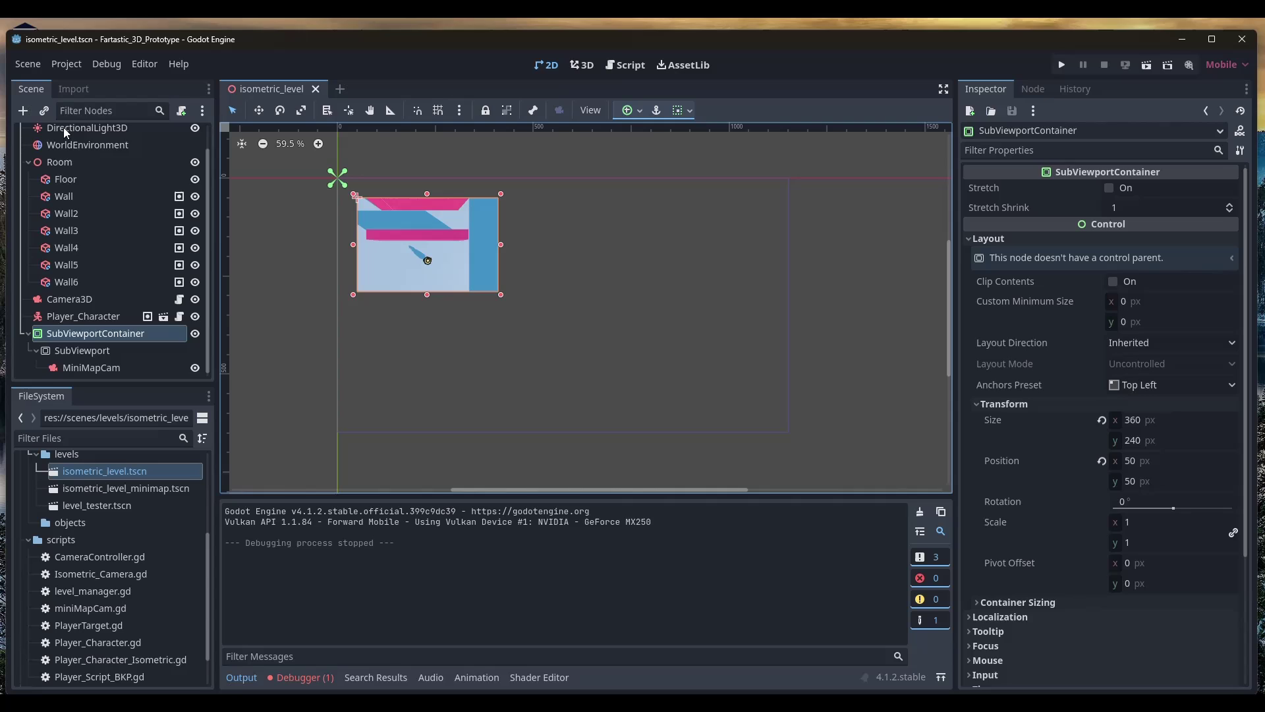
{"action": "left_click", "coordinate": [65, 143]}
{"action": "scroll", "coordinate": [63, 139], "scroll_direction": "up", "scroll_amount": 1}
{"action": "left_click", "coordinate": [66, 136]}
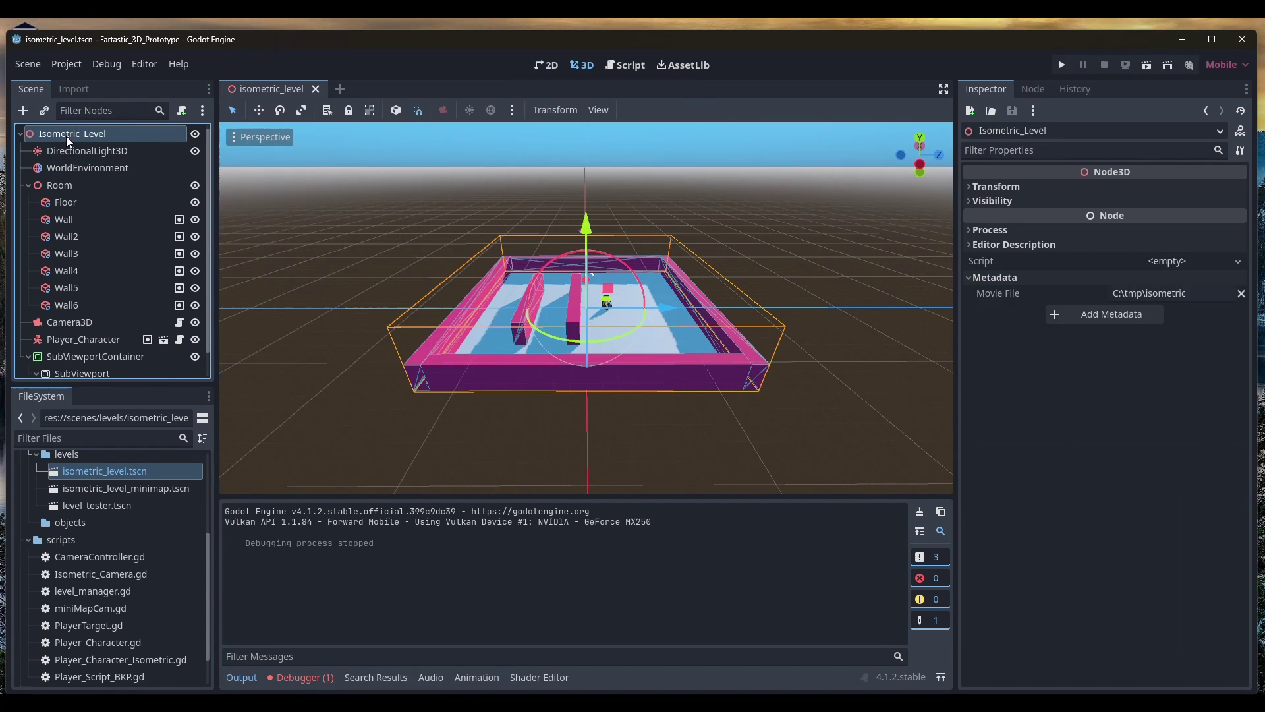
{"action": "right_click", "coordinate": [66, 136]}
{"action": "left_click", "coordinate": [86, 145]}
{"action": "type", "text": "Node"}
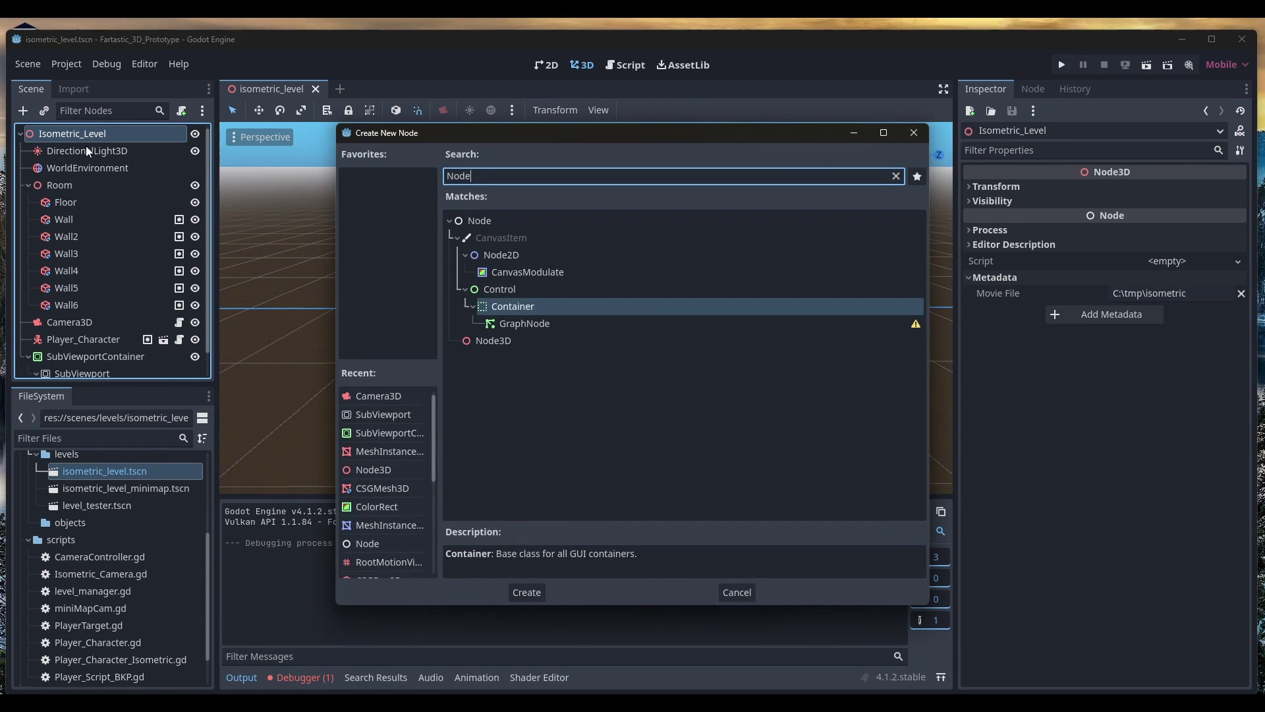
{"action": "key", "text": "Down"}
{"action": "key", "text": "Down"}
{"action": "key", "text": "Return"}
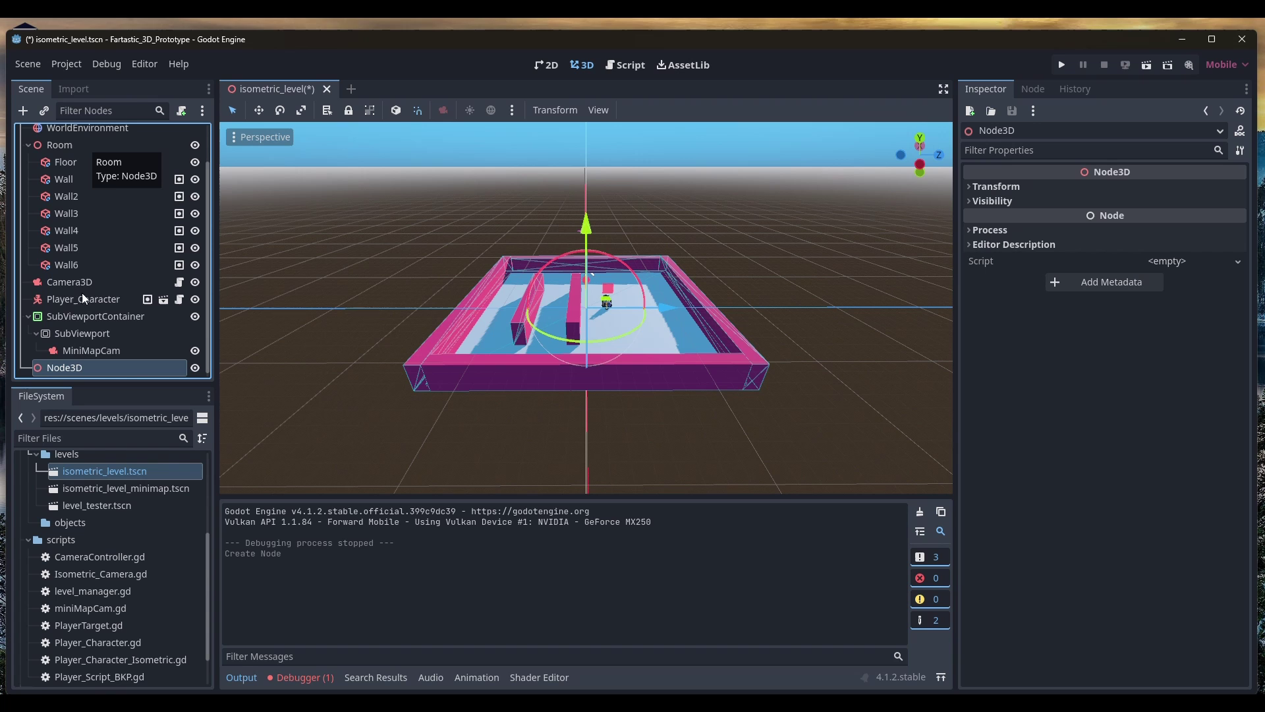
Rename the new Node3D to MiniMap
{"action": "double_click", "coordinate": [83, 367]}
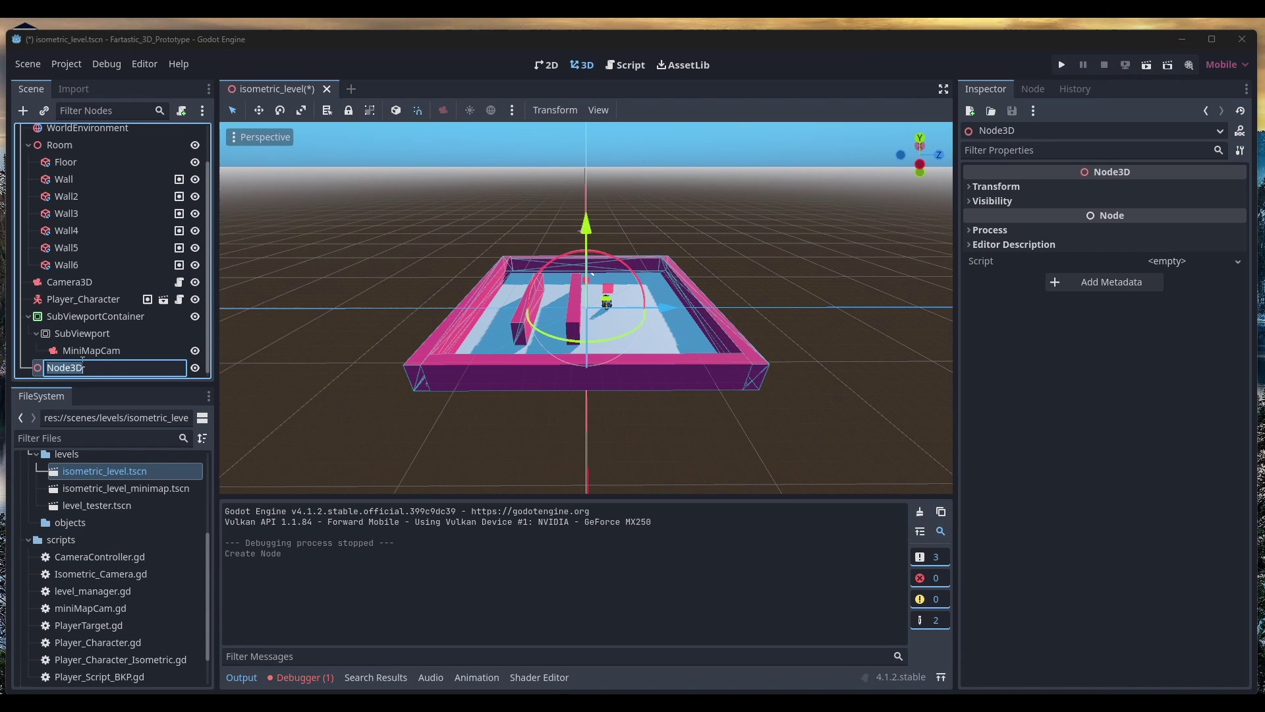
{"action": "type", "text": "MiniMap"}
{"action": "key", "text": "Return"}
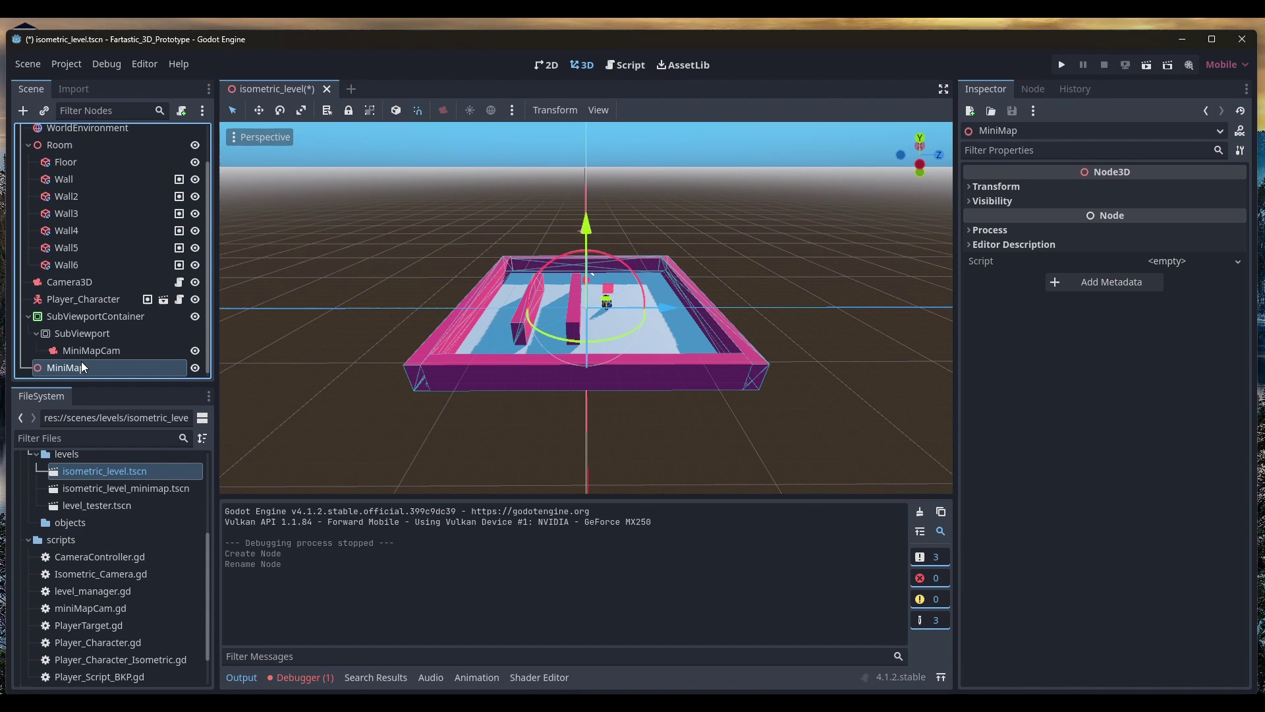
{"action": "middle_click_drag", "start_coordinate": [587, 264], "coordinate": [543, 339]}
{"action": "scroll", "coordinate": [599, 295], "scroll_direction": "up", "scroll_amount": 3}
{"action": "scroll", "coordinate": [663, 310], "scroll_direction": "up", "scroll_amount": 3}
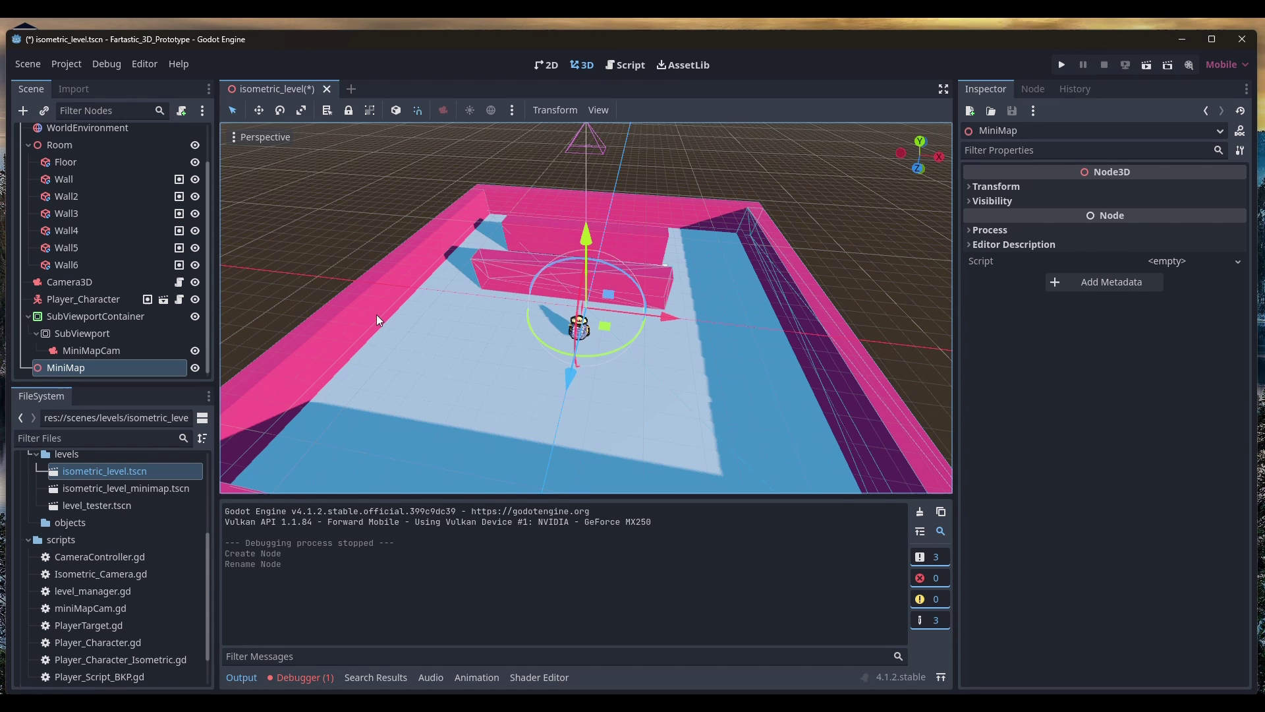
Add a MeshInstance3D child node under MiniMap
{"action": "key", "text": "ctrl+a"}
{"action": "type", "text": "MeshInstance3D"}
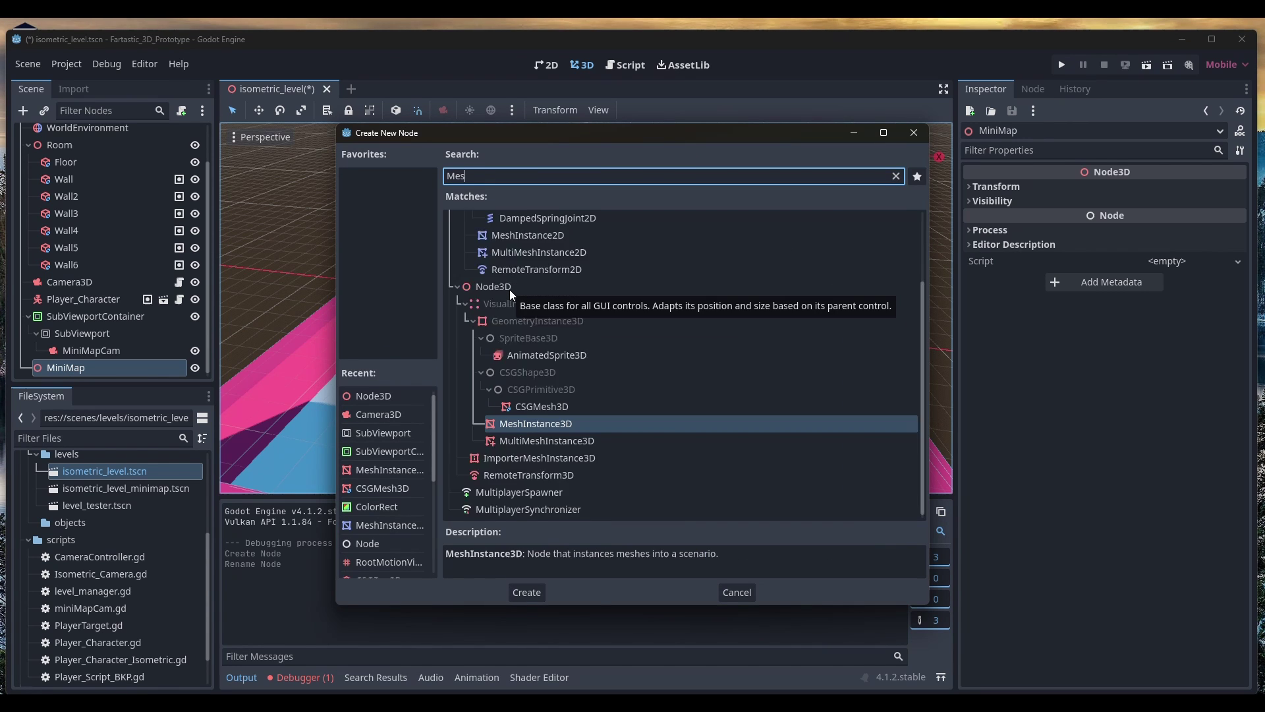
{"action": "key", "text": "Escape"}
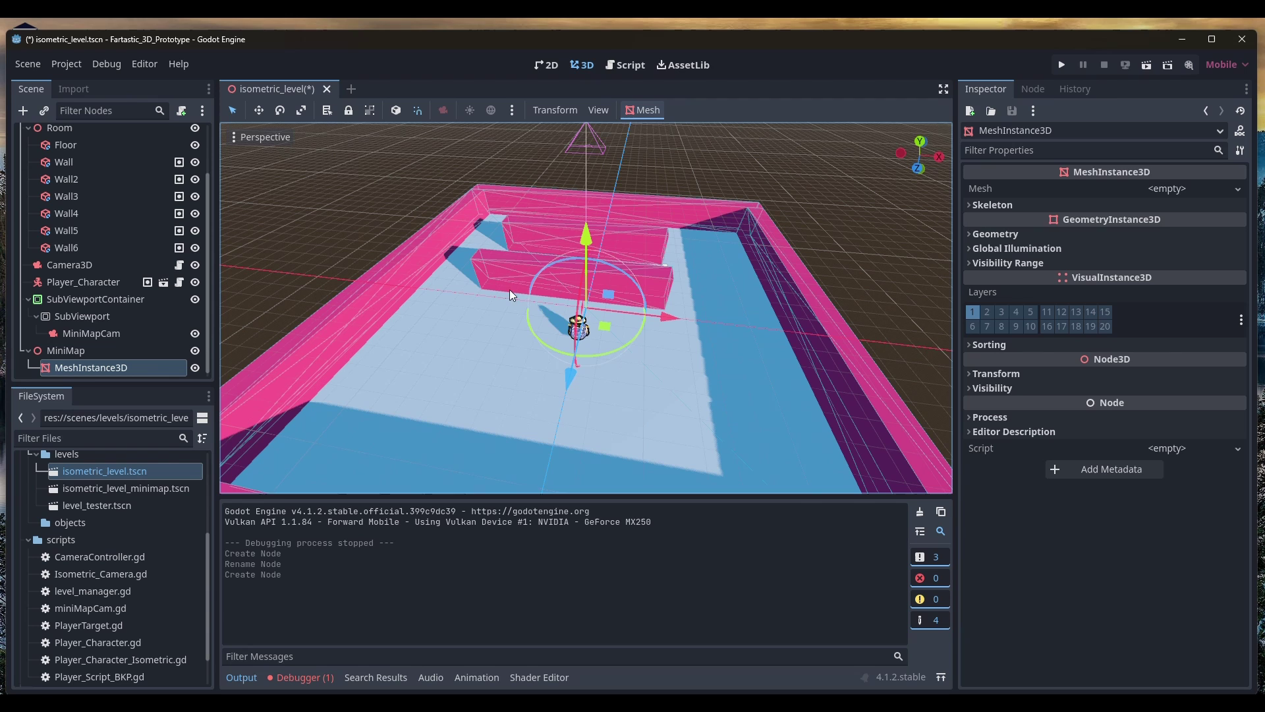
Give it a new PlaneMesh, then check Wall5's 1×2×10 m box size for reference
{"action": "left_click", "coordinate": [1181, 188]}
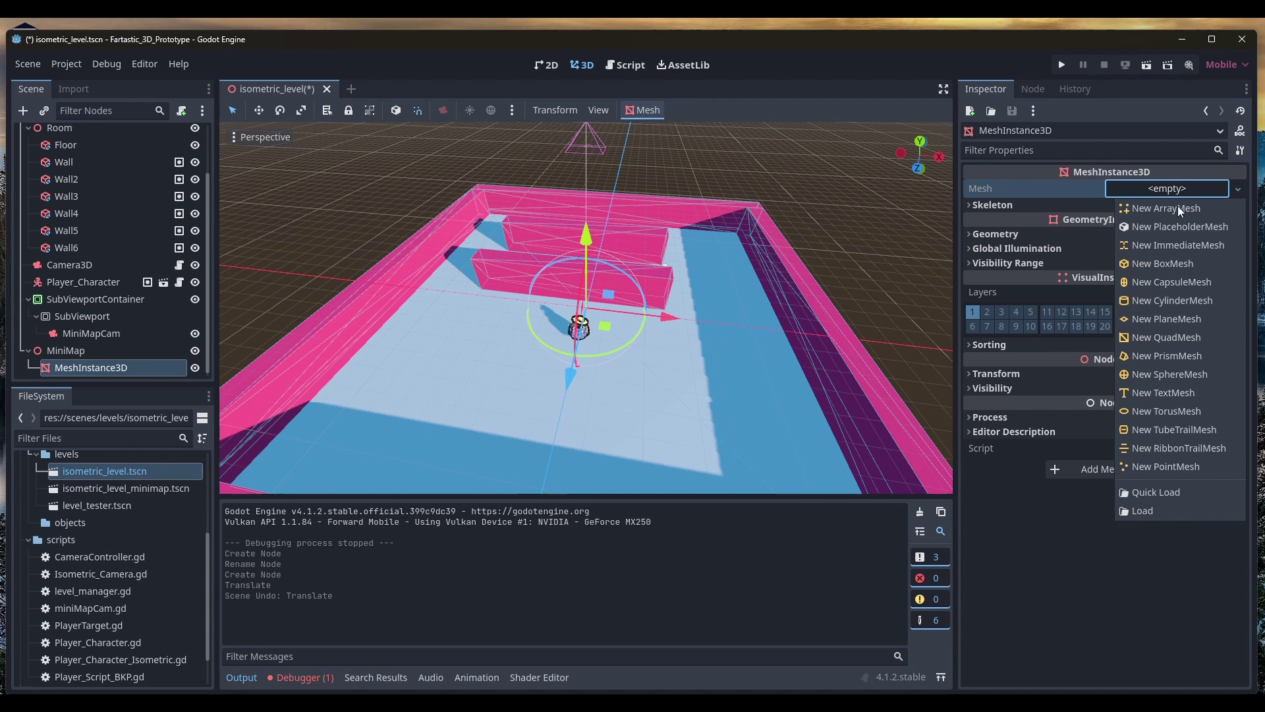
{"action": "left_click", "coordinate": [1176, 321]}
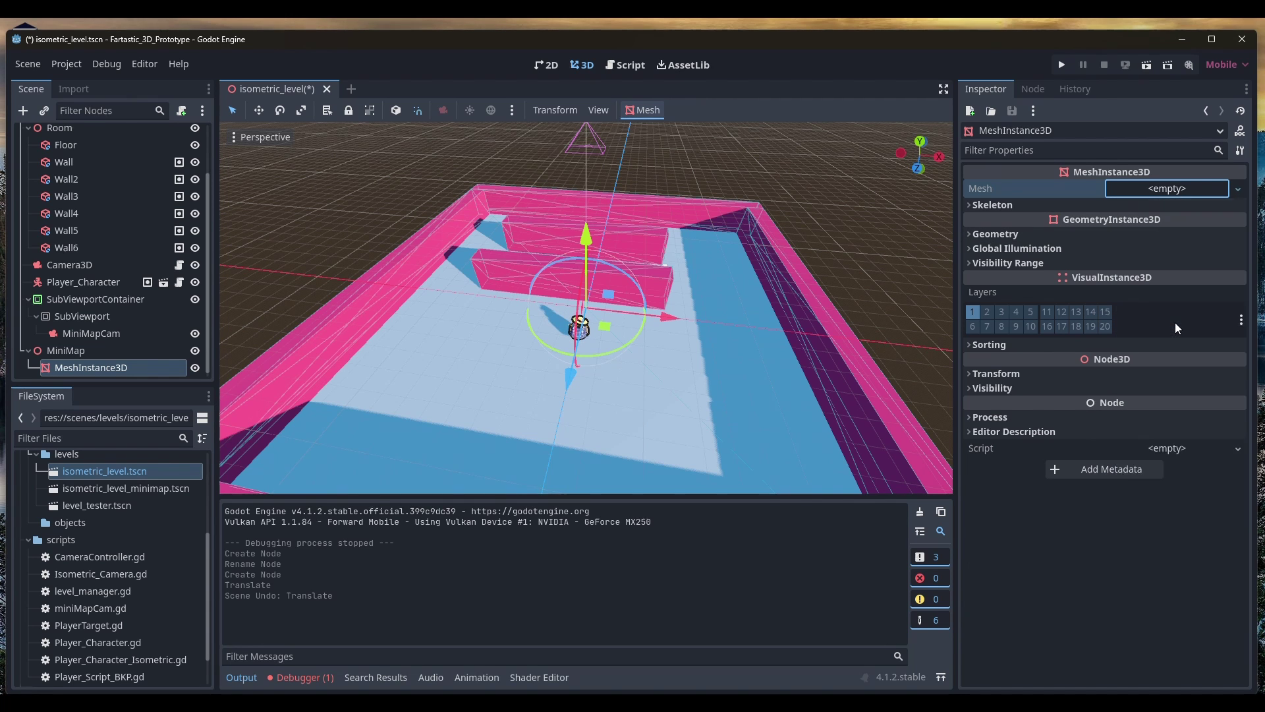
{"action": "left_click", "coordinate": [1167, 201]}
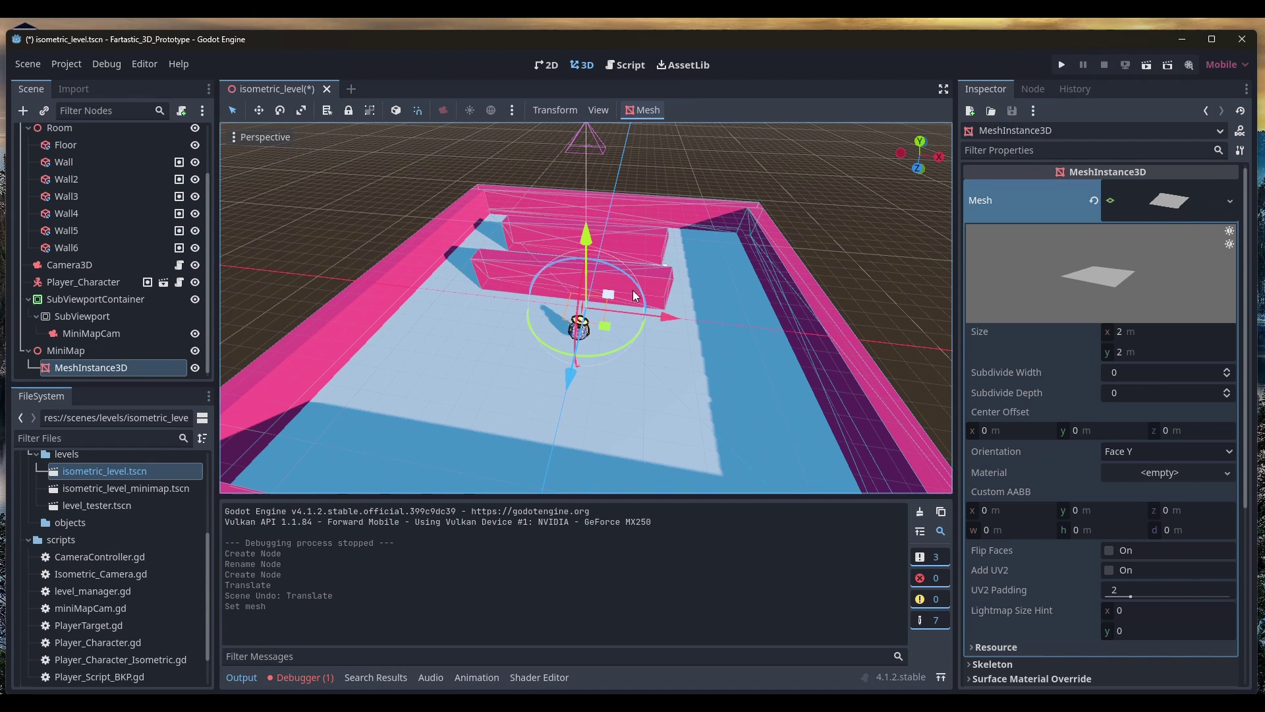
{"action": "left_click", "coordinate": [666, 274]}
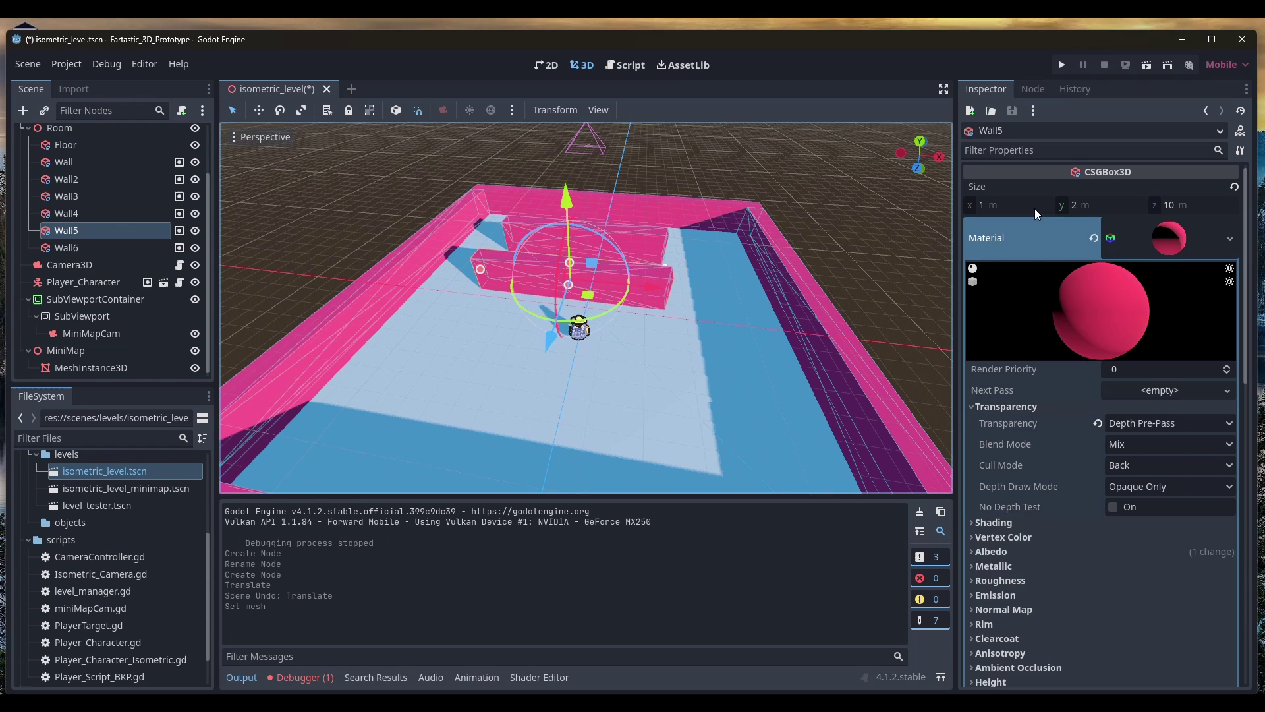
Rename the mesh instance Wall_01 and size its plane 10×1 m
{"action": "double_click", "coordinate": [106, 367]}
{"action": "type", "text": "Wall_01"}
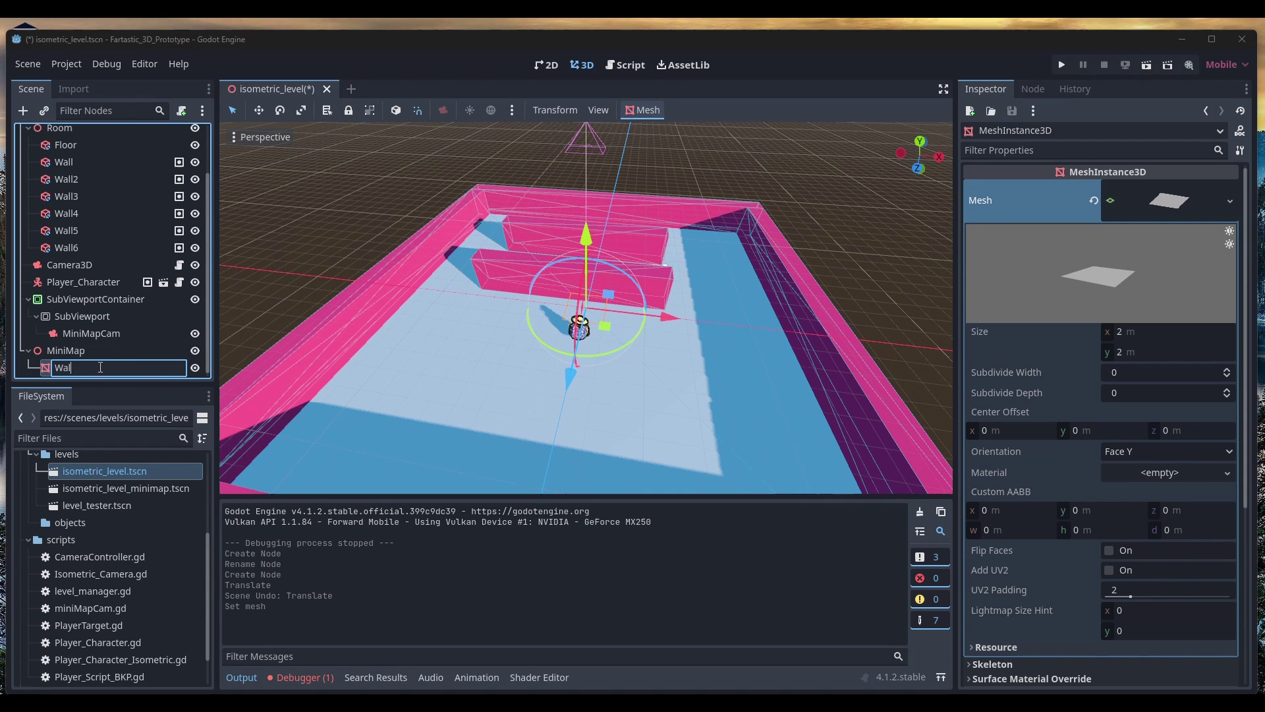
{"action": "key", "text": "Return"}
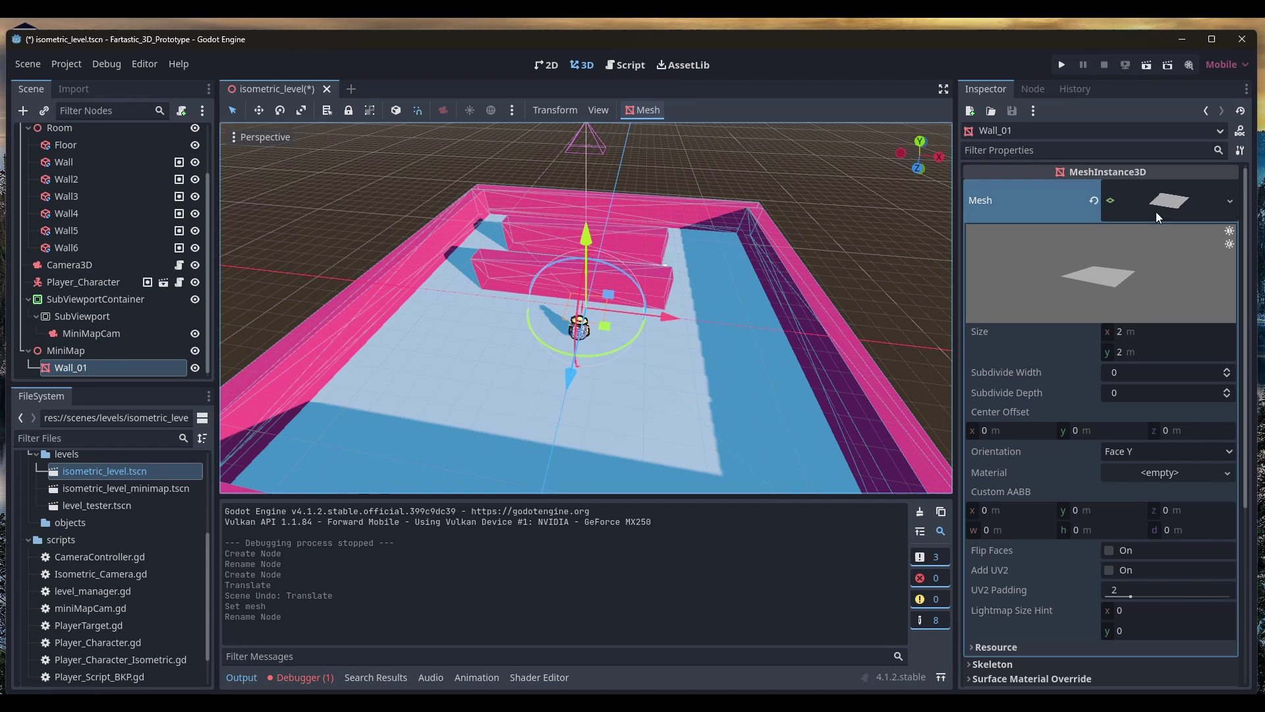
{"action": "left_click", "coordinate": [1156, 332]}
{"action": "type", "text": "10"}
{"action": "left_click", "coordinate": [1145, 352]}
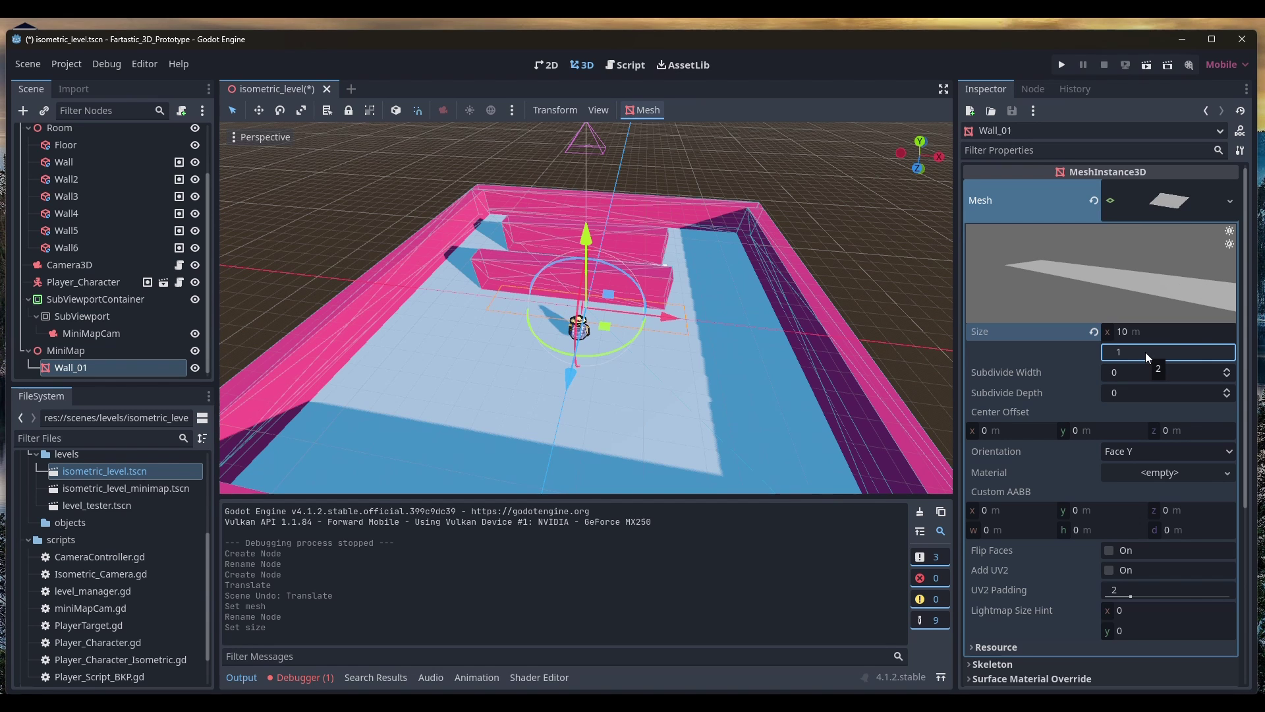
{"action": "key", "text": "Return"}
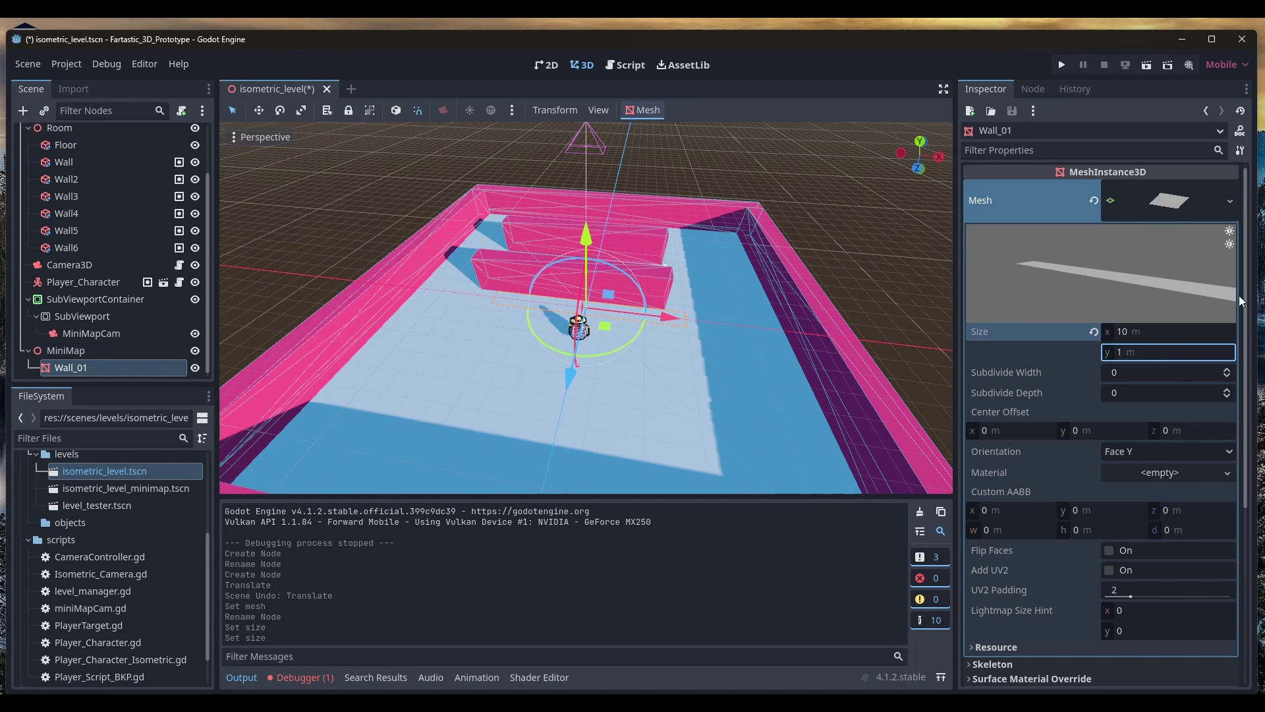
Raise Wall_01 and, in Top orthogonal view, place it over the upper inner wall
{"action": "left_click_drag", "start_coordinate": [588, 234], "coordinate": [588, 184]}
{"action": "left_click", "coordinate": [921, 142]}
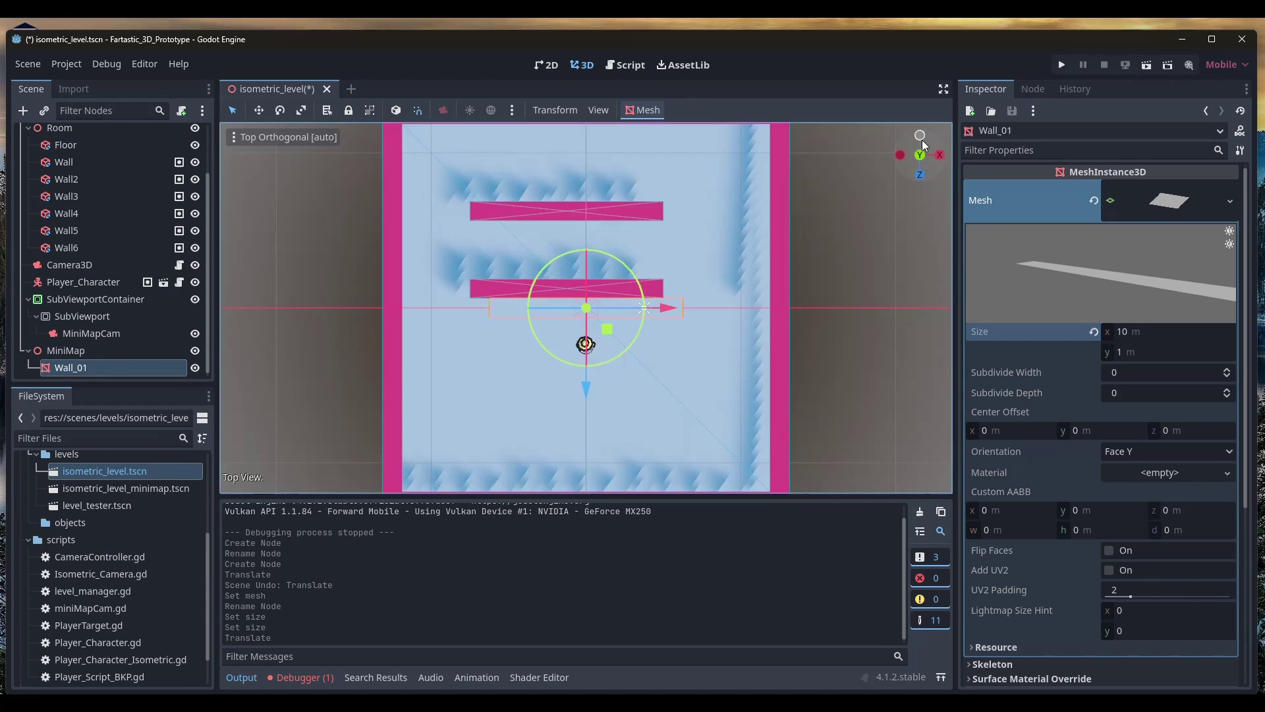
{"action": "scroll", "coordinate": [598, 298], "scroll_direction": "up", "scroll_amount": 4}
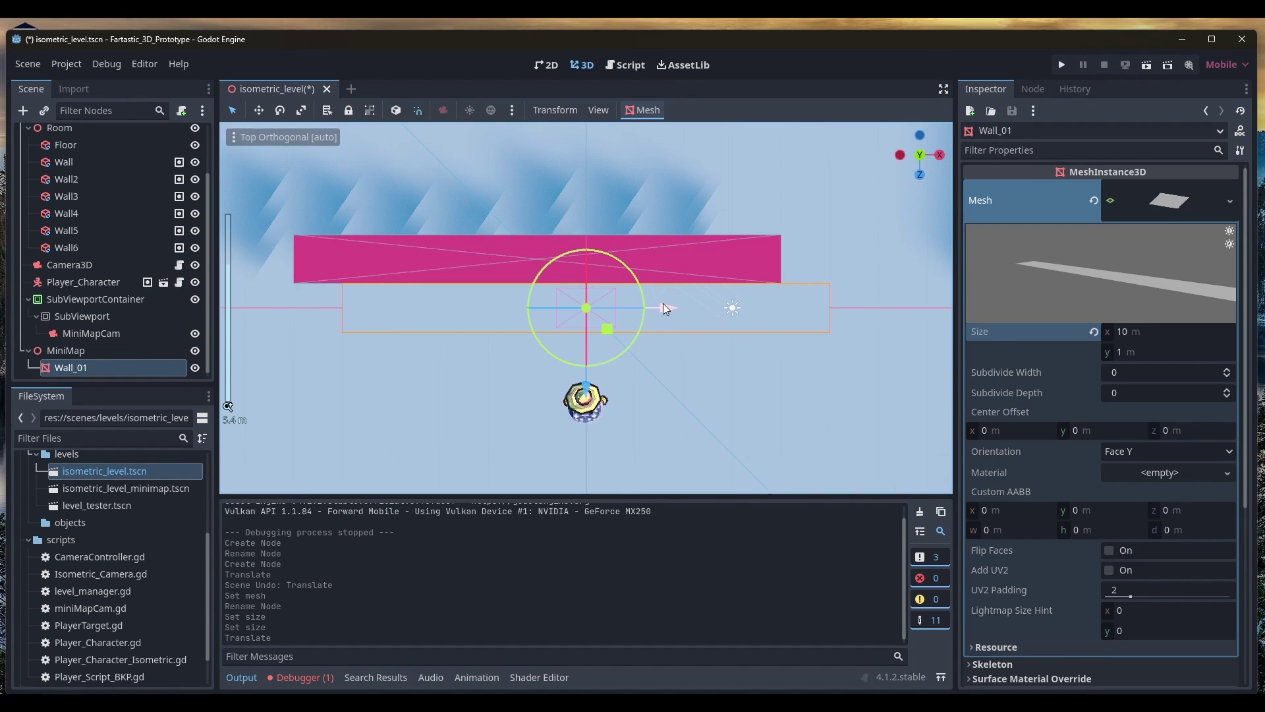
{"action": "left_click_drag", "start_coordinate": [663, 308], "coordinate": [619, 307]}
{"action": "left_click_drag", "start_coordinate": [536, 403], "coordinate": [753, 327]}
Quick-load materials/minimap_wall.tres as Wall_01's material and review its dark Albedo settings
{"action": "middle_click_drag", "start_coordinate": [751, 322], "coordinate": [698, 245]}
{"action": "scroll", "coordinate": [689, 280], "scroll_direction": "down", "scroll_amount": 3}
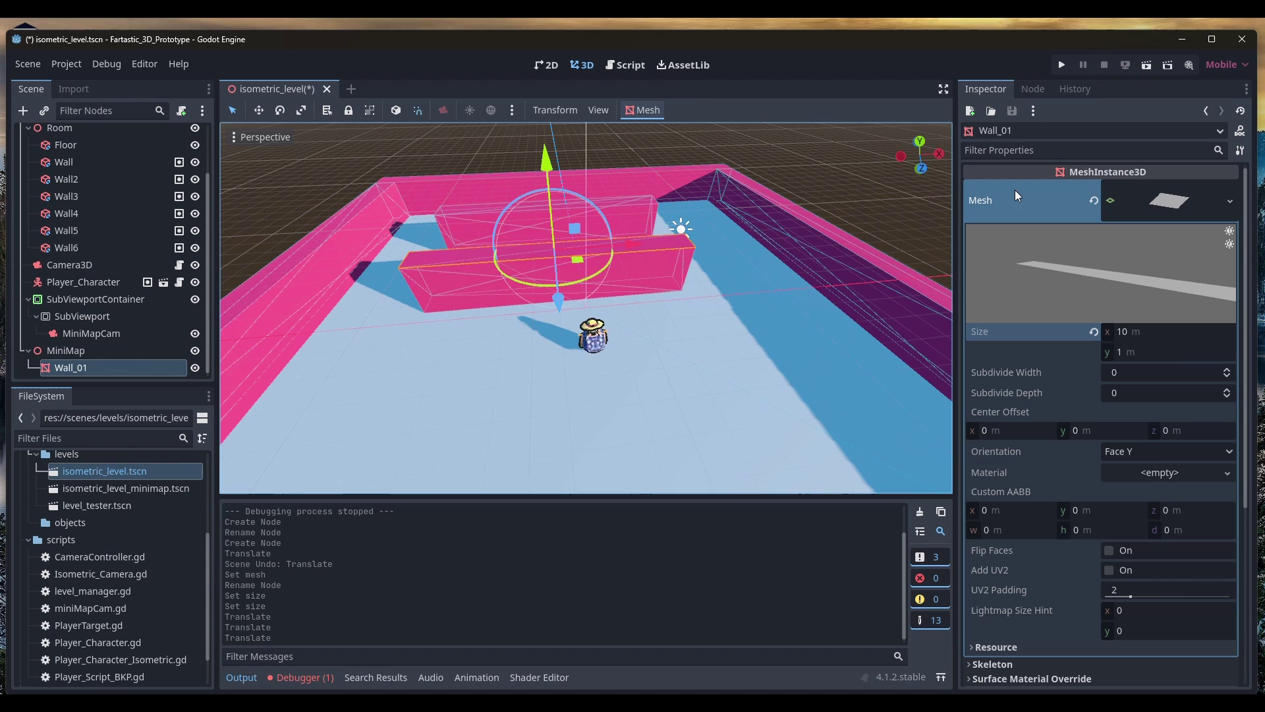
{"action": "scroll", "coordinate": [1182, 476], "scroll_direction": "down", "scroll_amount": 2}
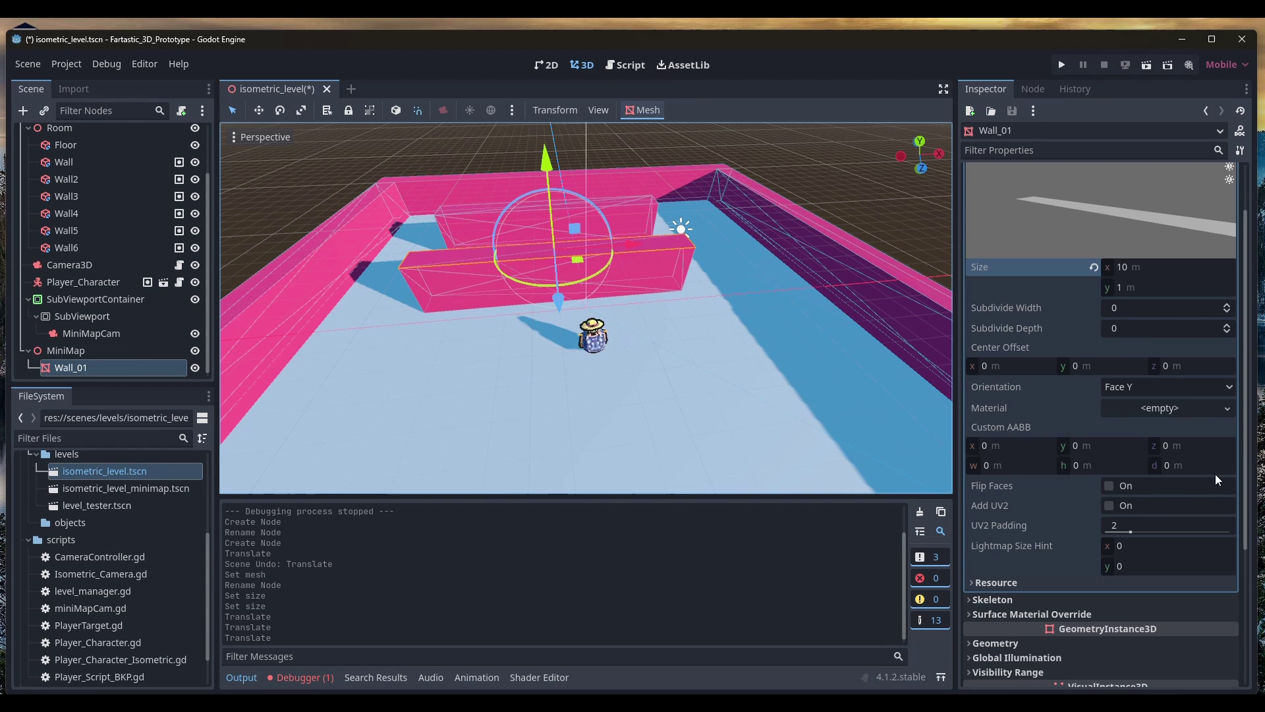
{"action": "left_click", "coordinate": [1226, 408]}
{"action": "left_click", "coordinate": [1008, 491]}
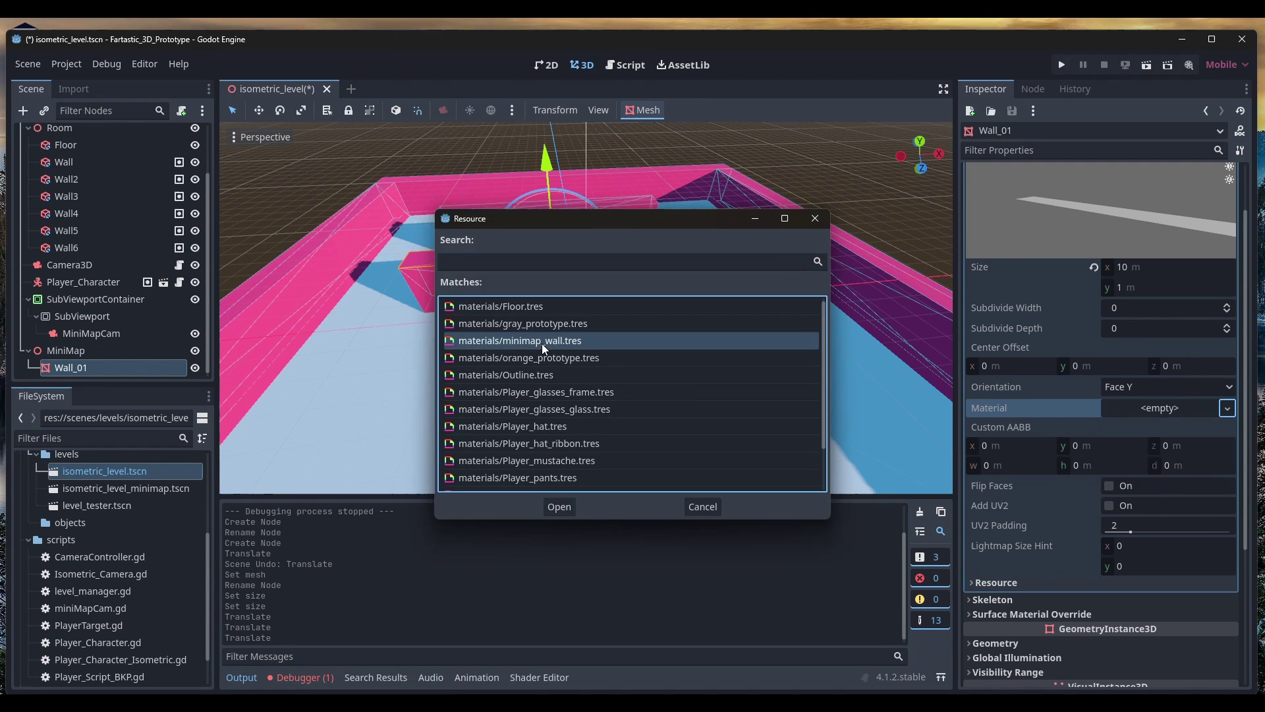
{"action": "double_click", "coordinate": [542, 341]}
{"action": "left_click", "coordinate": [1186, 425]}
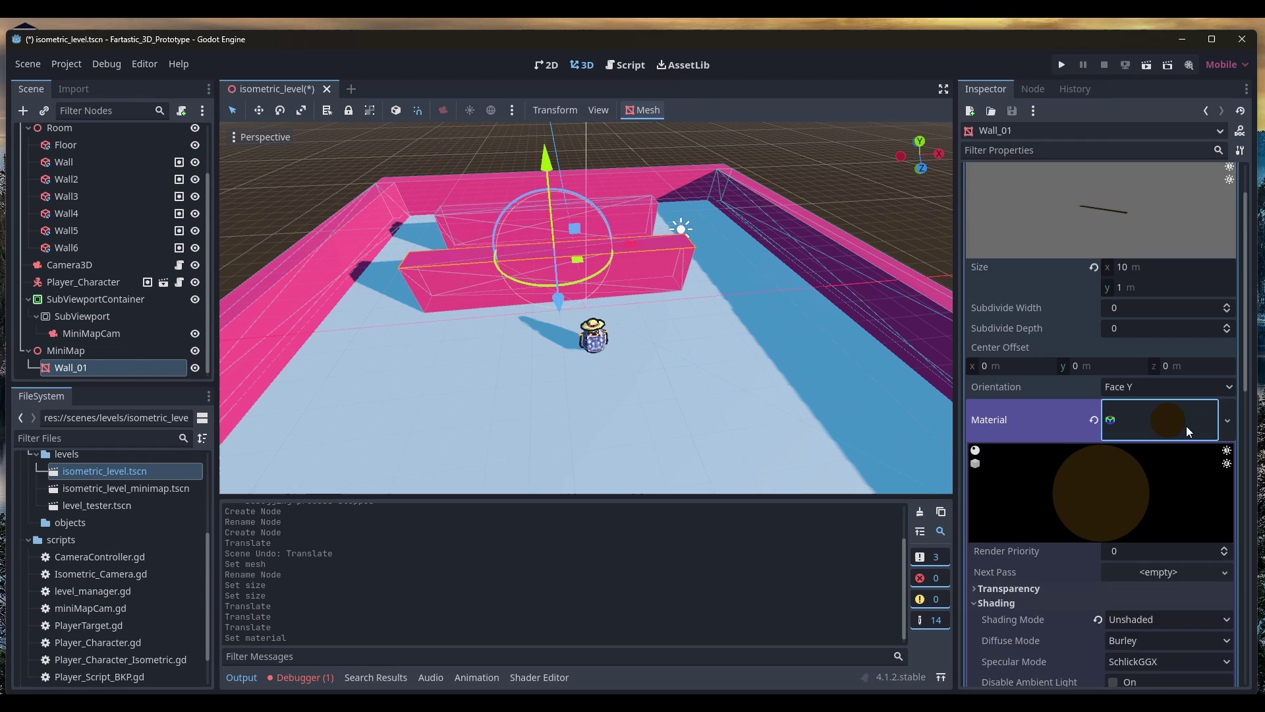
{"action": "scroll", "coordinate": [1186, 425], "scroll_direction": "down", "scroll_amount": 3}
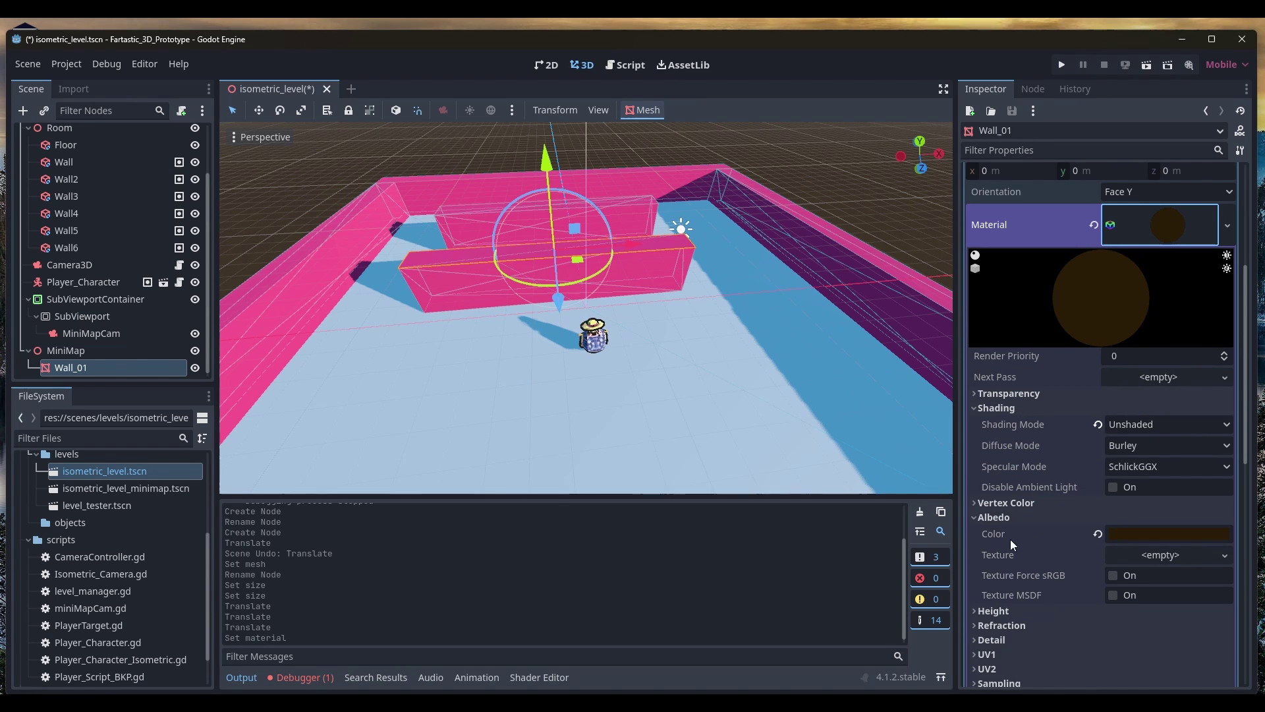
{"action": "mouse_move", "coordinate": [1184, 539]}
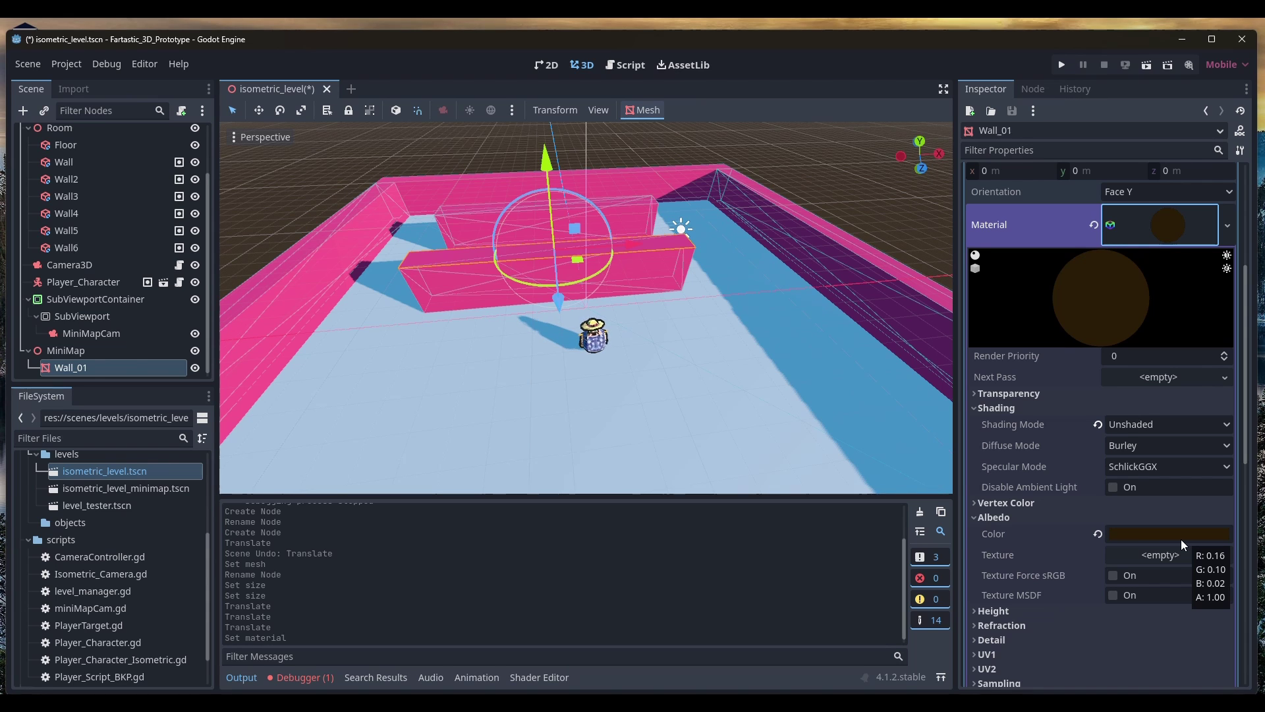
{"action": "left_click", "coordinate": [982, 517]}
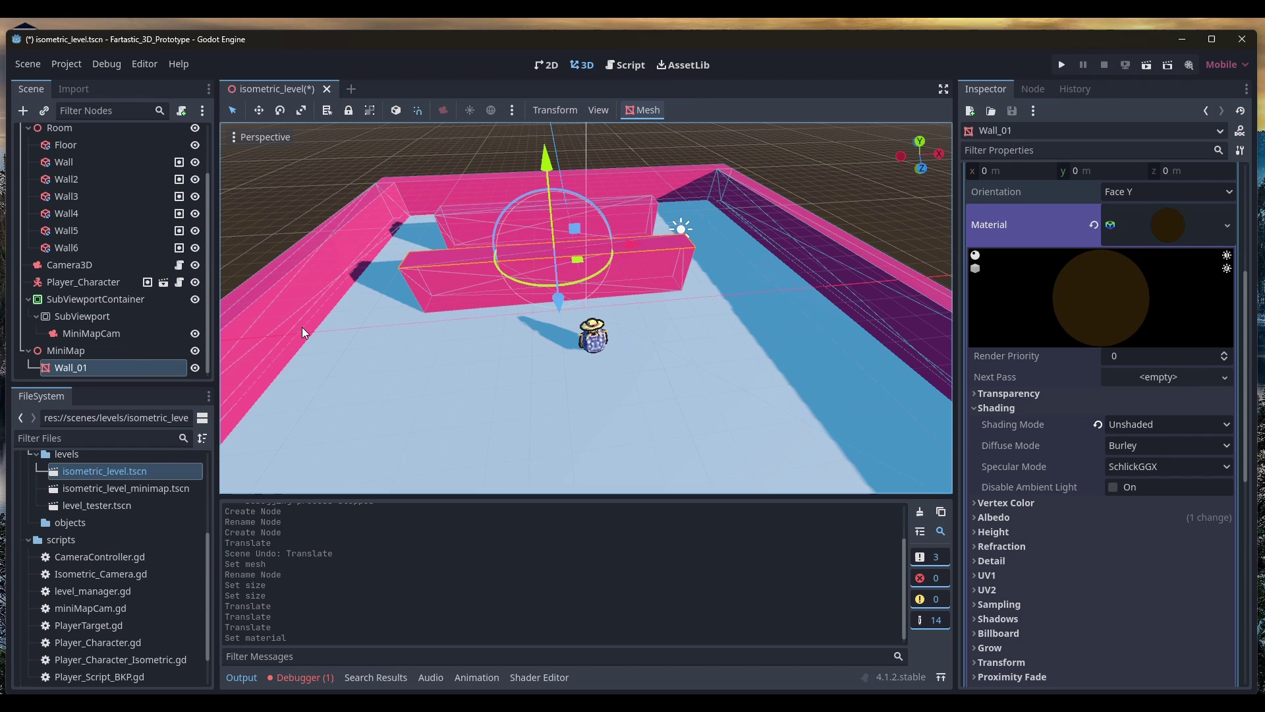
Switch MiniMapCam to Orthogonal projection with size 12 m
{"action": "left_click", "coordinate": [91, 335]}
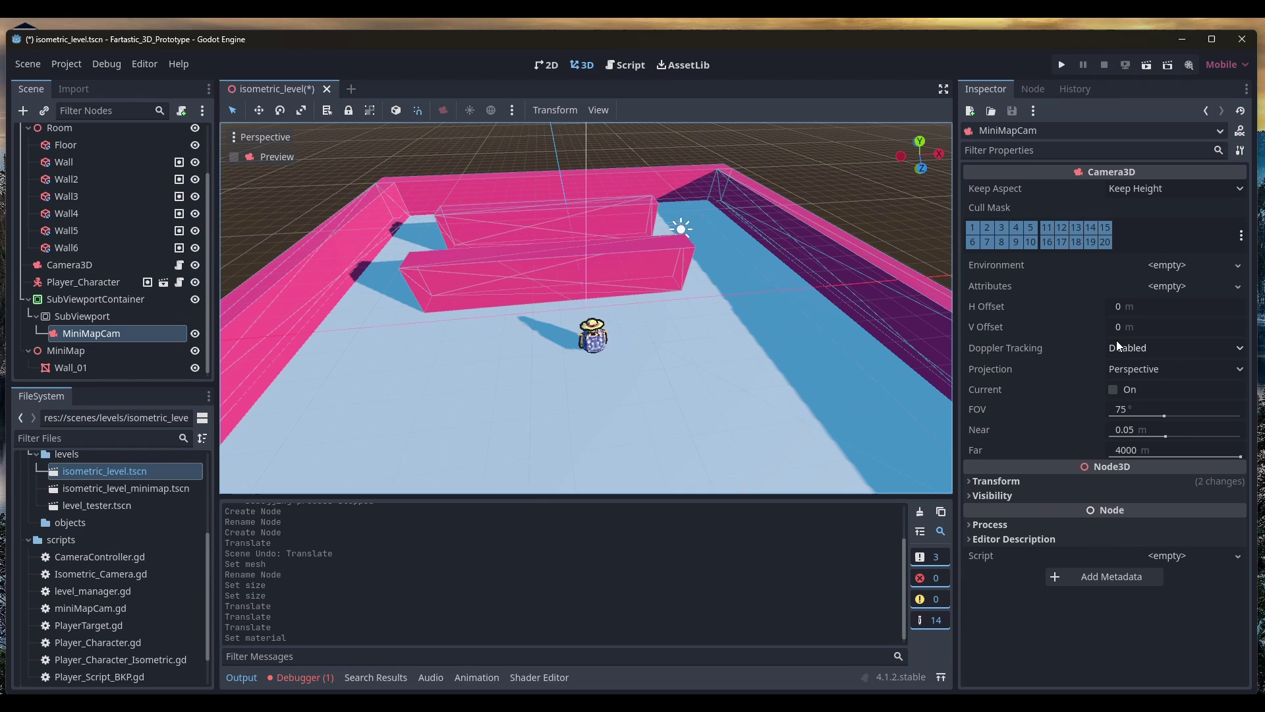
{"action": "left_click", "coordinate": [1143, 374]}
{"action": "left_click", "coordinate": [1140, 408]}
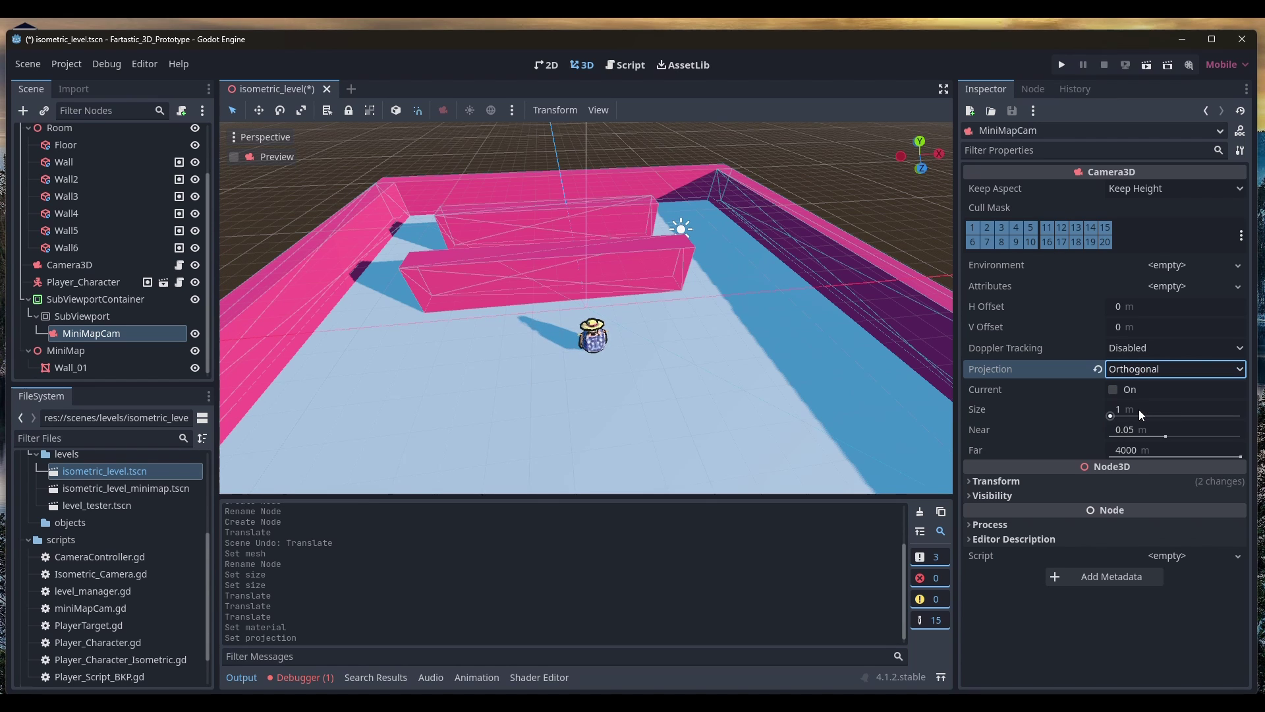
{"action": "left_click", "coordinate": [1138, 373]}
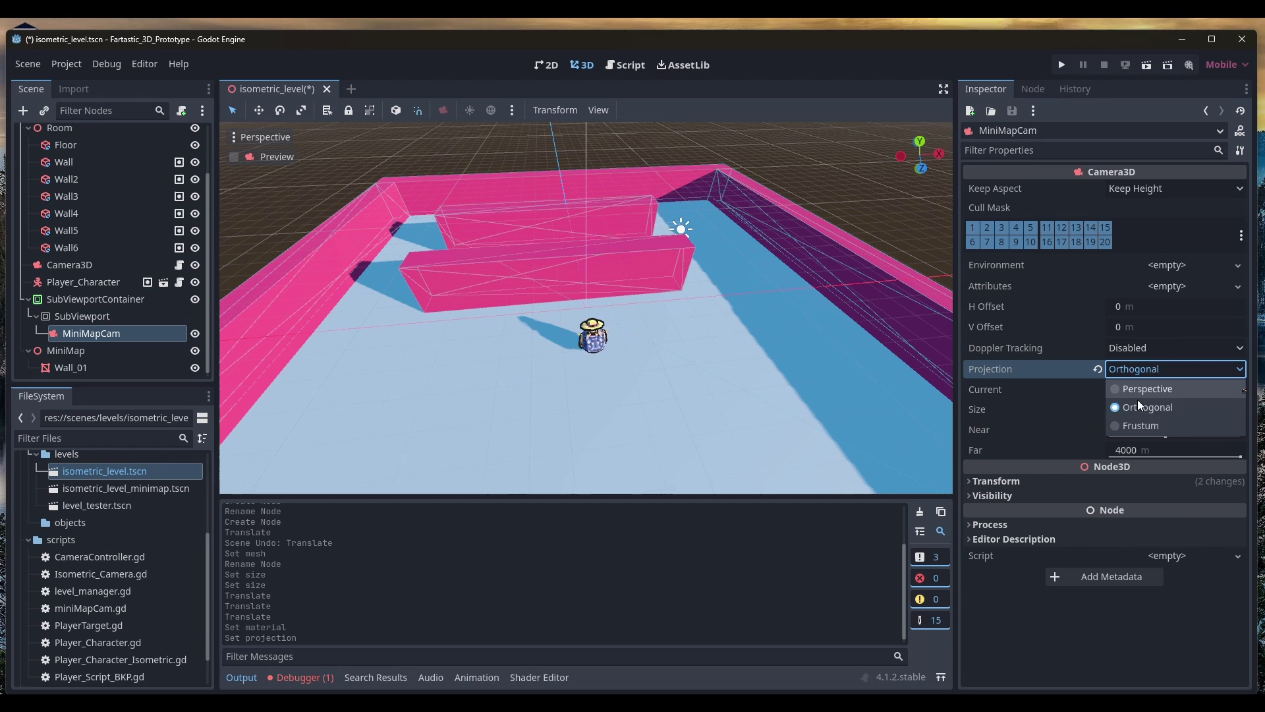
{"action": "left_click", "coordinate": [1138, 404]}
{"action": "left_click", "coordinate": [1140, 409]}
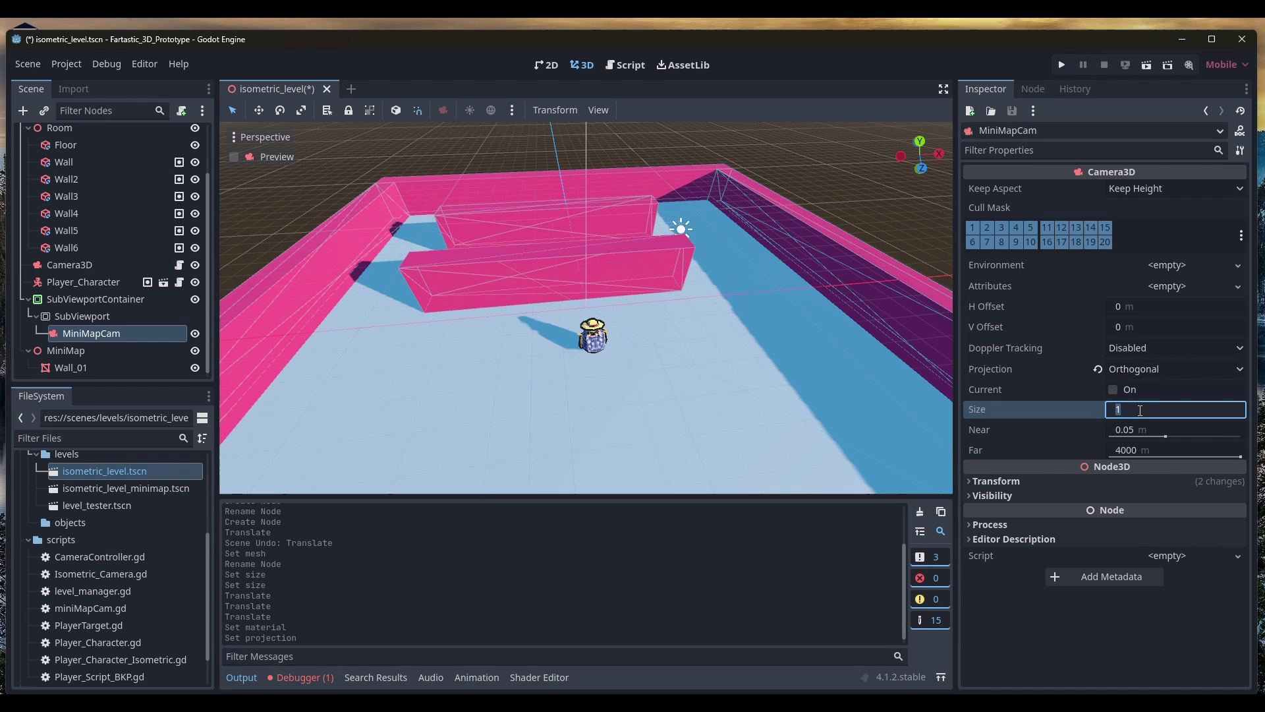
{"action": "type", "text": "12"}
{"action": "key", "text": "Return"}
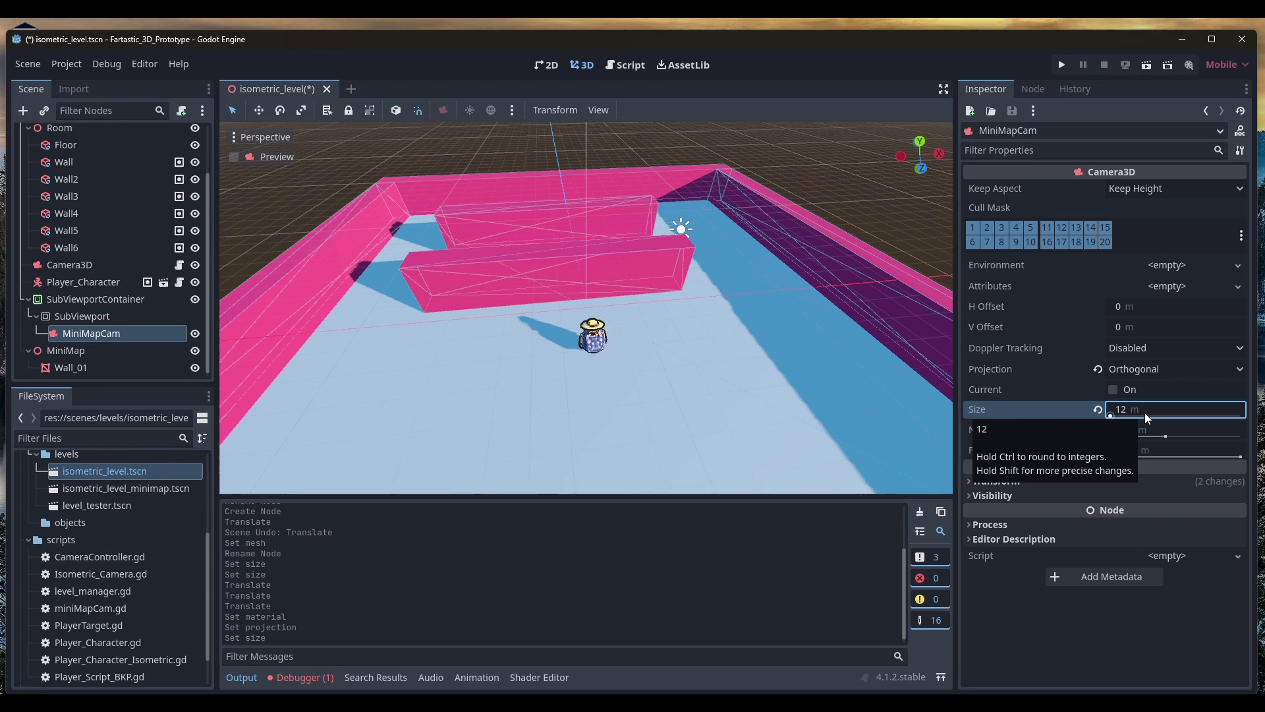
{"action": "left_click", "coordinate": [71, 337]}
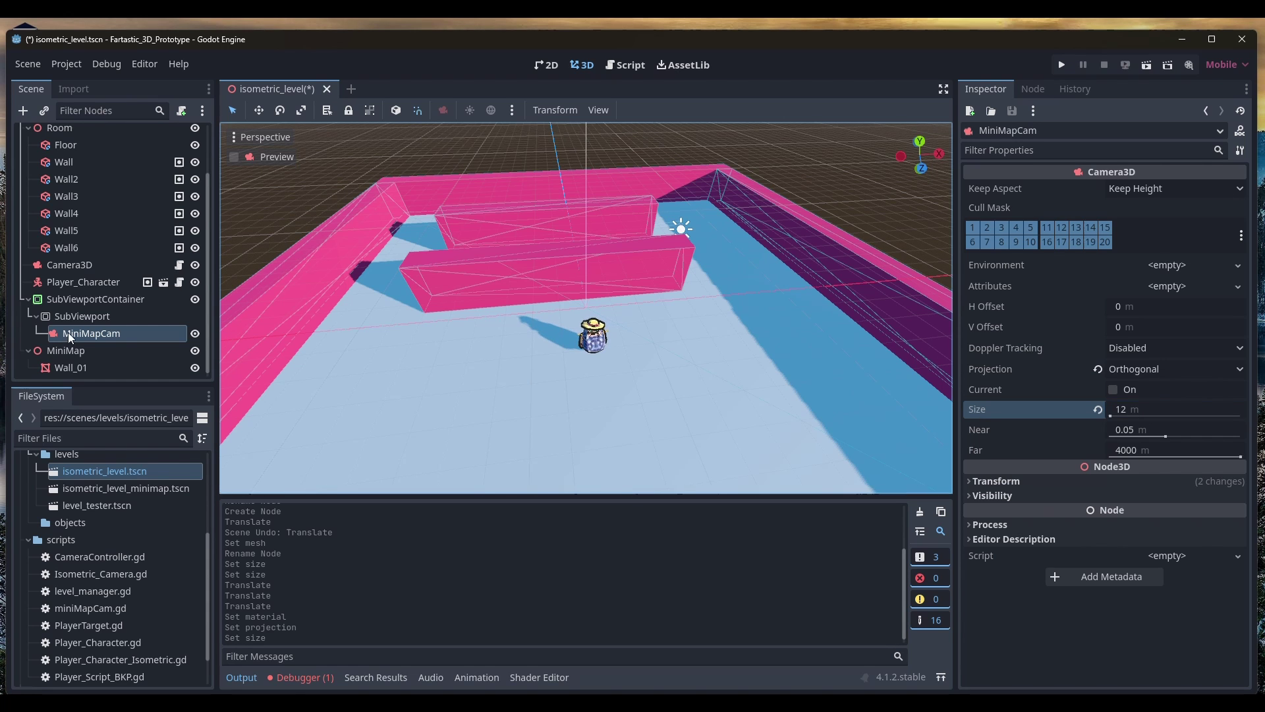
{"action": "left_click", "coordinate": [72, 301]}
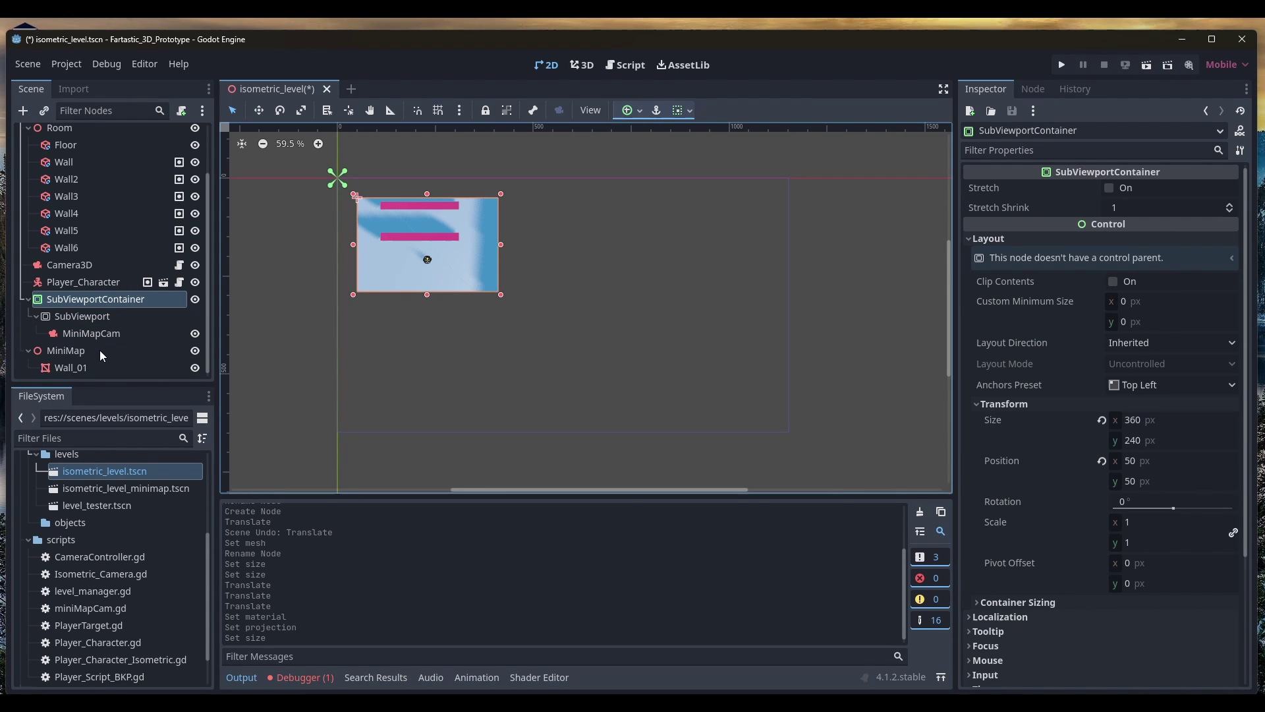
{"action": "left_click", "coordinate": [105, 333]}
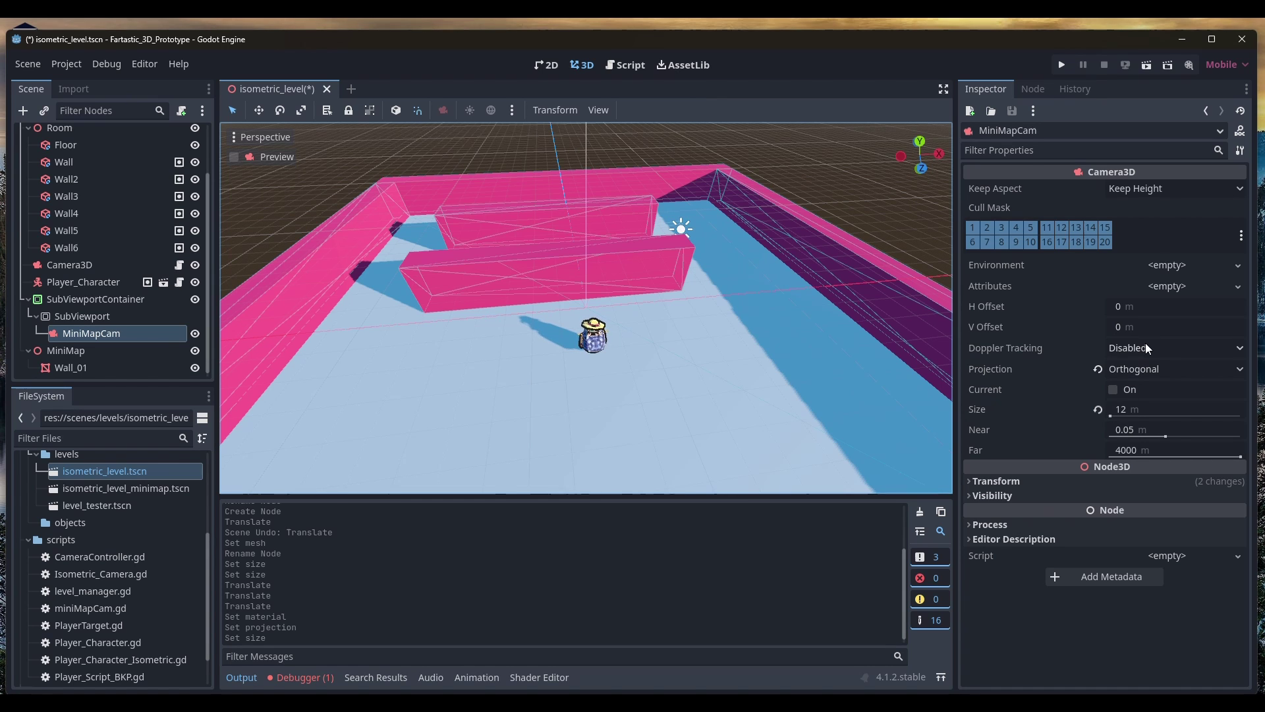
Give MiniMapCam a new Environment with a dark red Custom Color background, then test-run the level
{"action": "left_click", "coordinate": [1169, 265]}
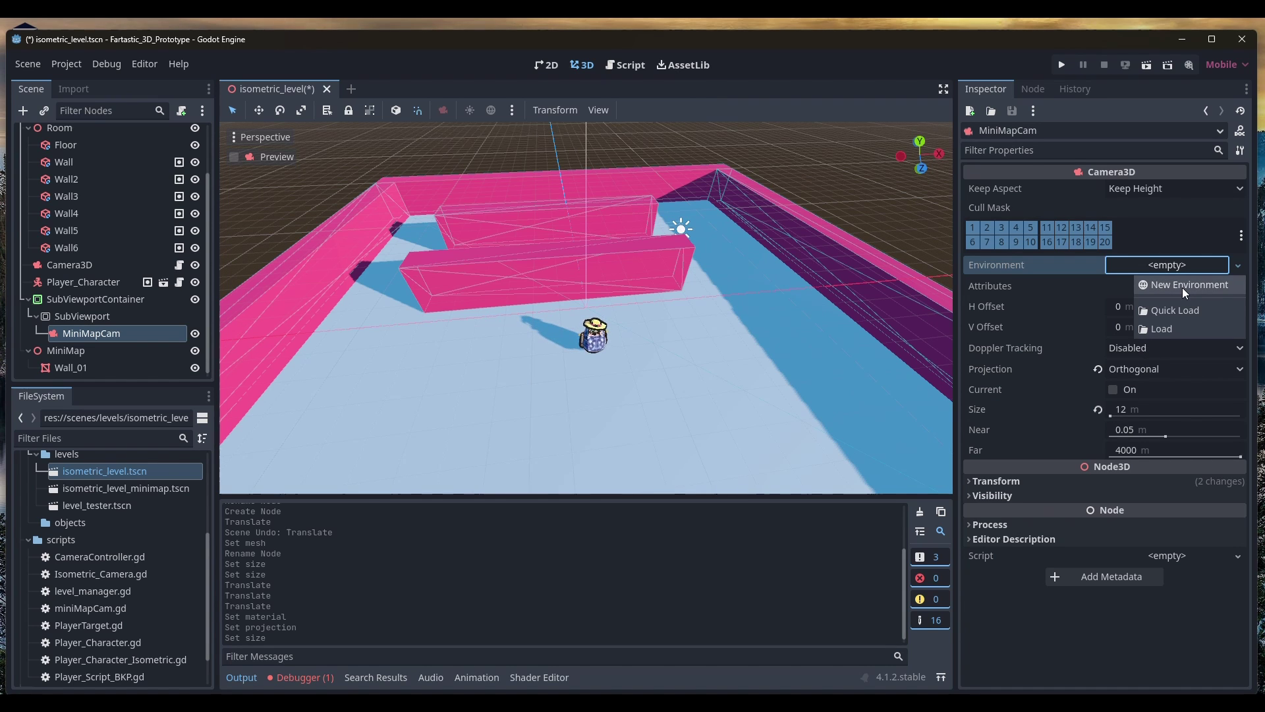
{"action": "left_click", "coordinate": [1182, 287]}
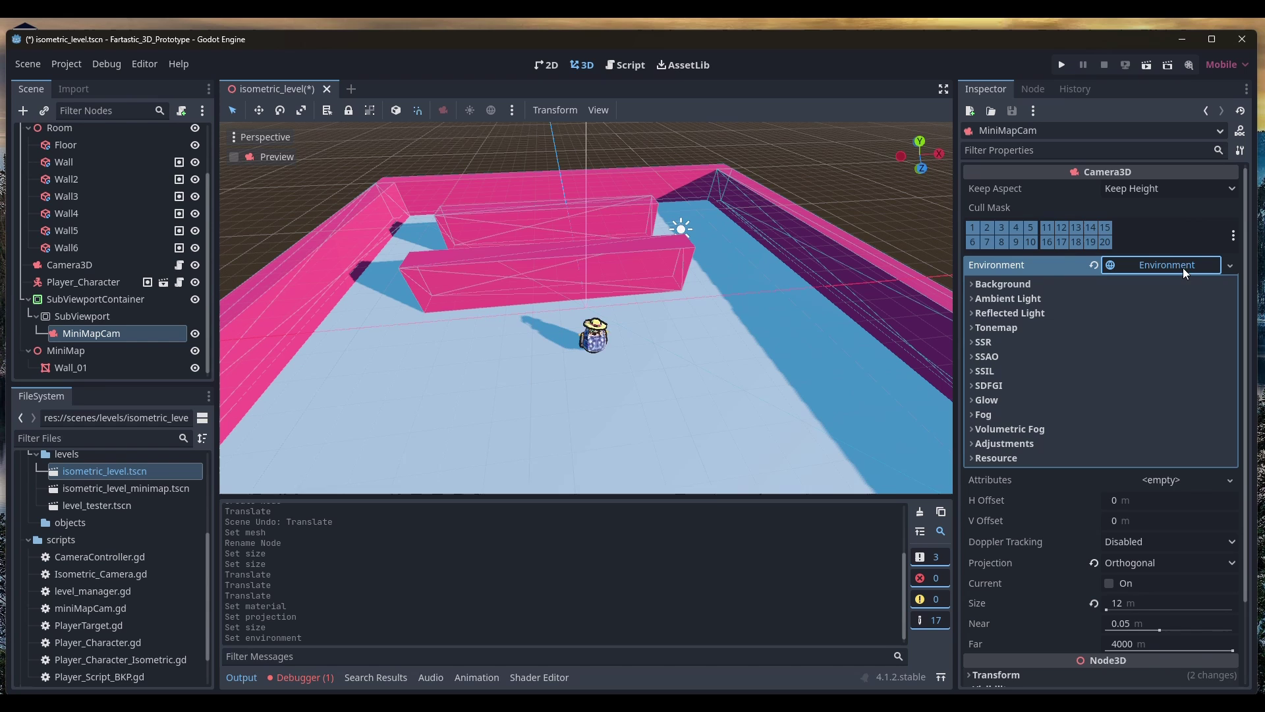
{"action": "left_click", "coordinate": [1183, 268]}
{"action": "left_click", "coordinate": [1004, 284]}
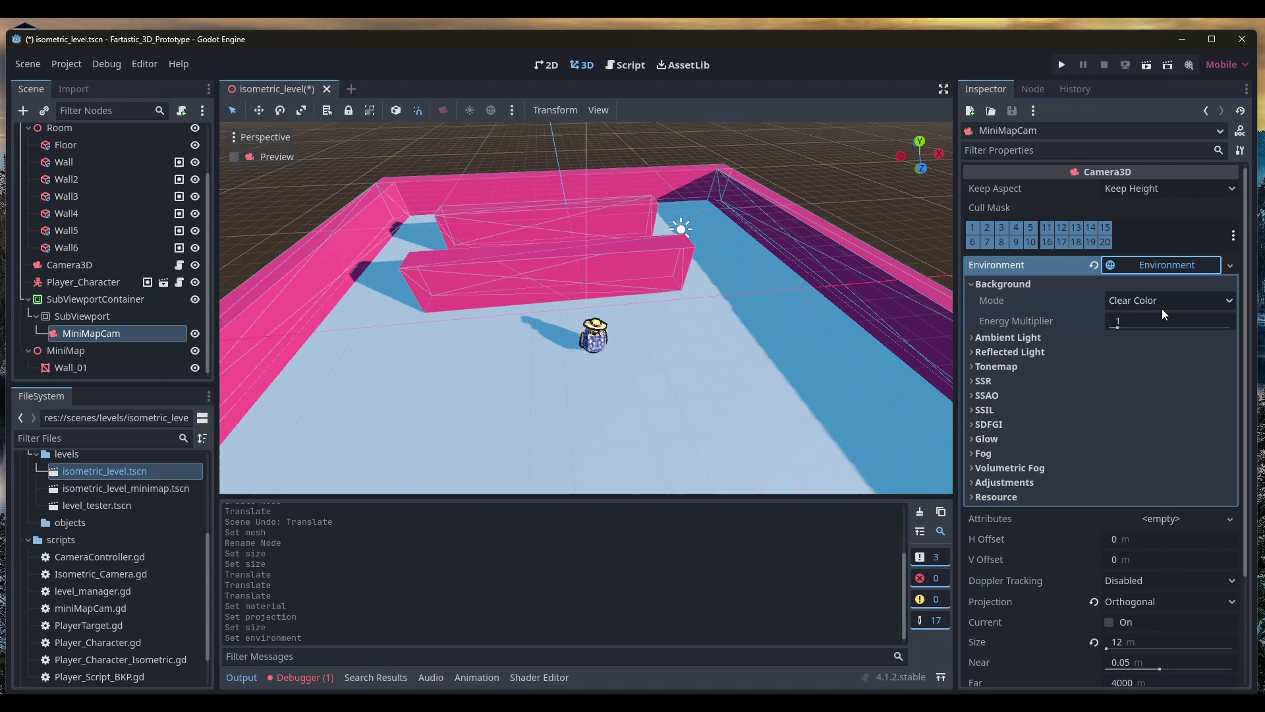
{"action": "left_click", "coordinate": [1164, 308]}
{"action": "left_click", "coordinate": [1158, 339]}
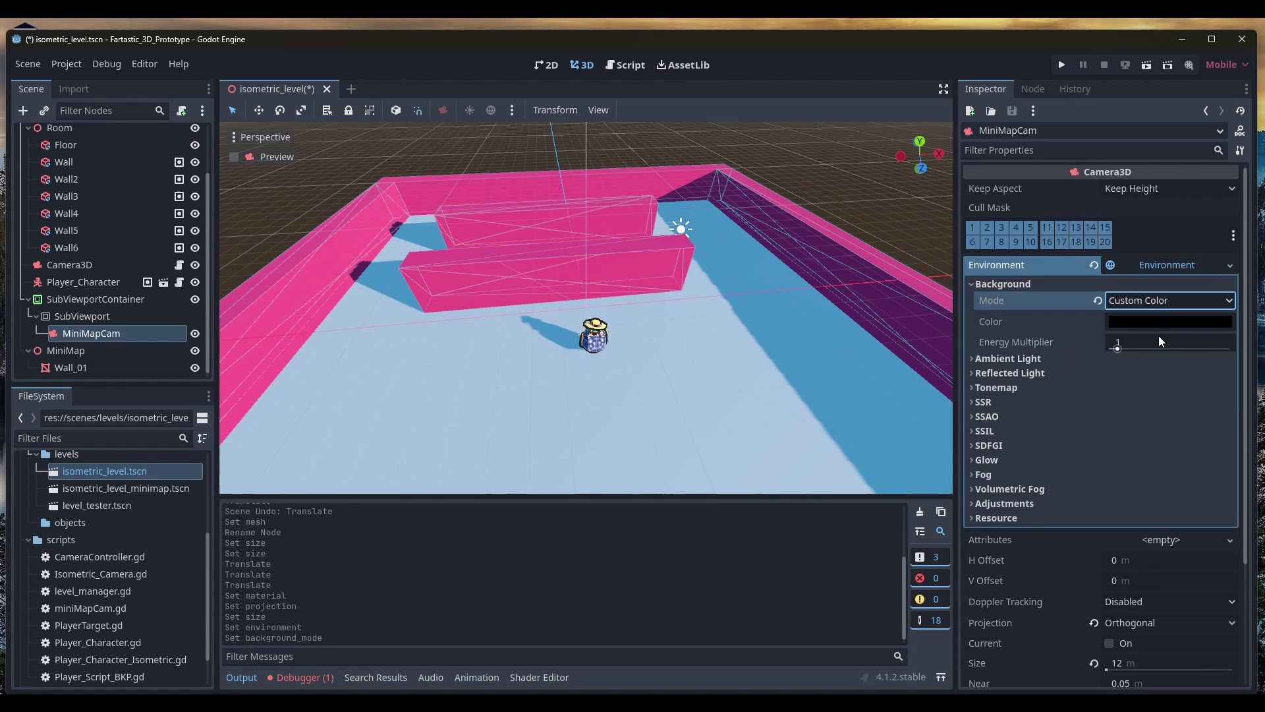
{"action": "left_click", "coordinate": [1159, 323]}
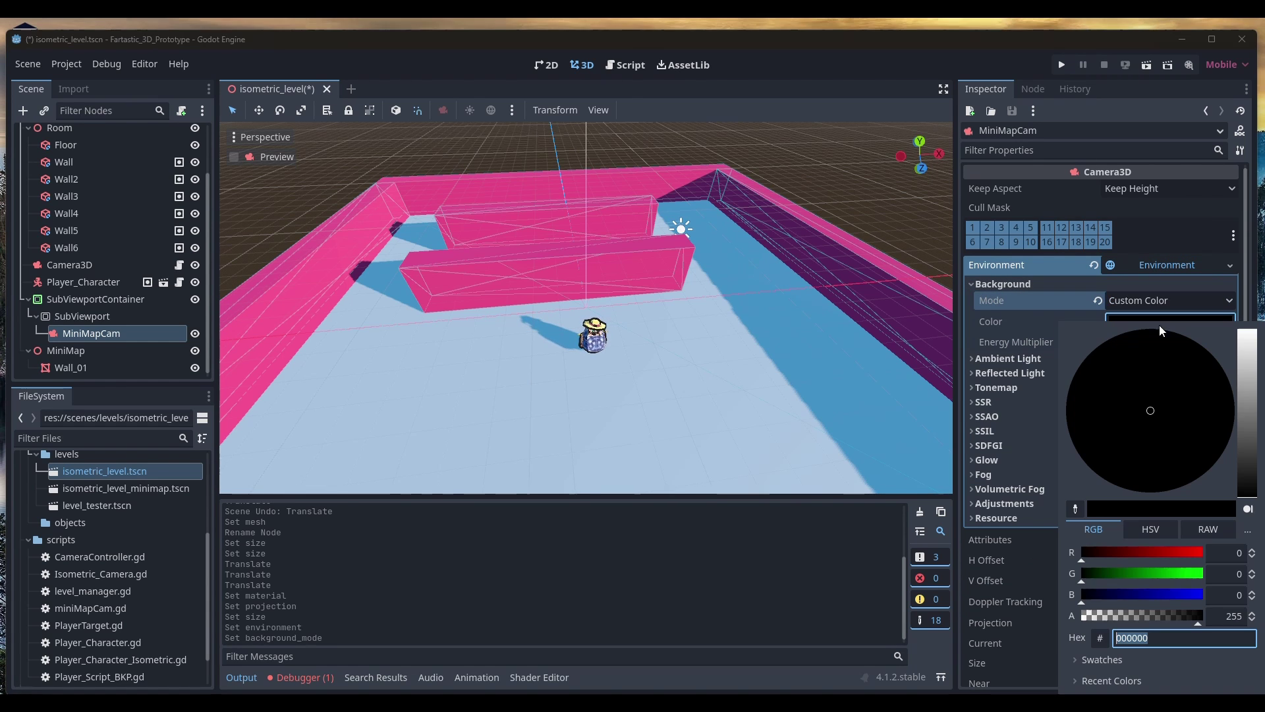
{"action": "left_click", "coordinate": [1107, 556]}
{"action": "key", "text": "F5"}
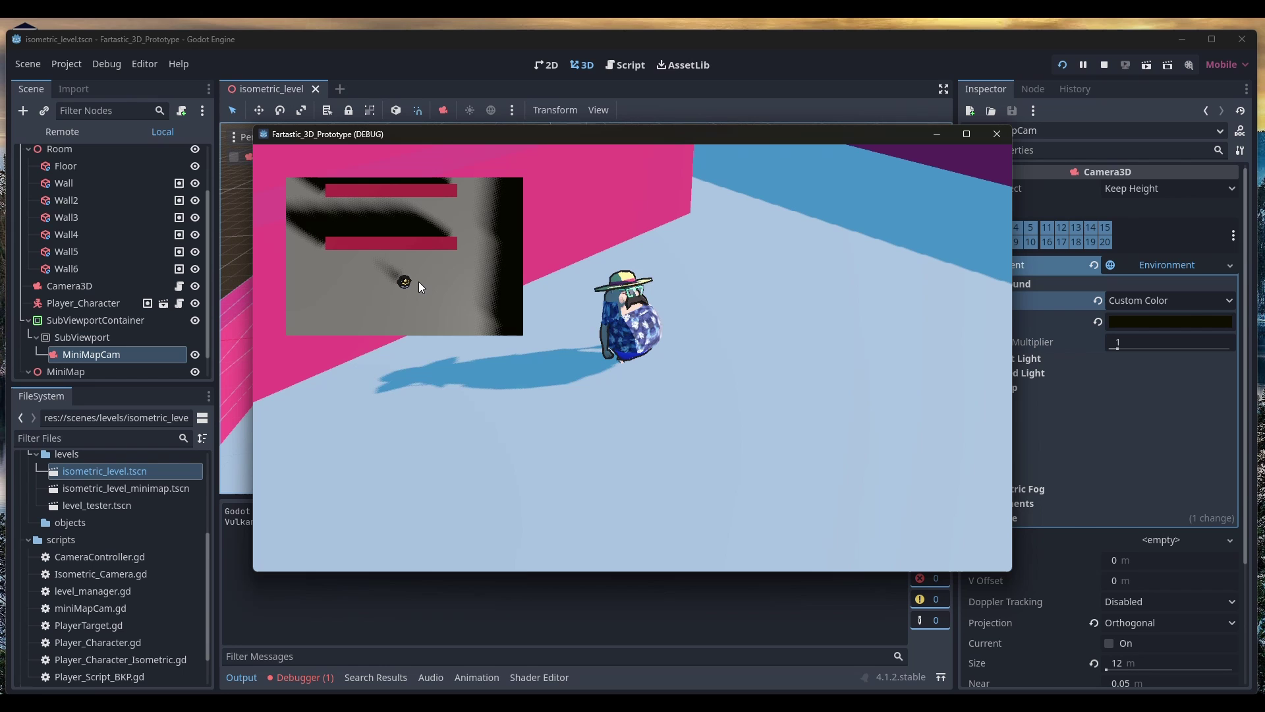
{"action": "left_click", "coordinate": [997, 134]}
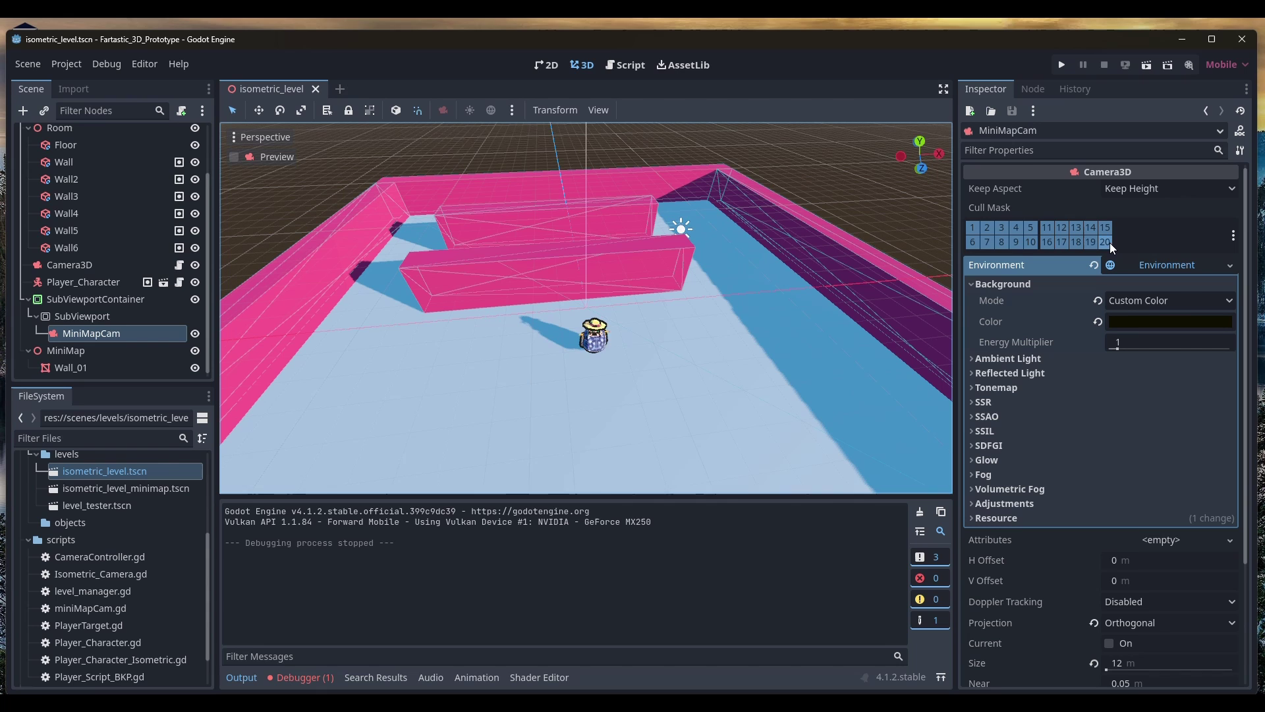
Untick every cull-mask layer on the minimap camera except layer 20
{"action": "left_click", "coordinate": [972, 243]}
{"action": "left_click", "coordinate": [972, 228]}
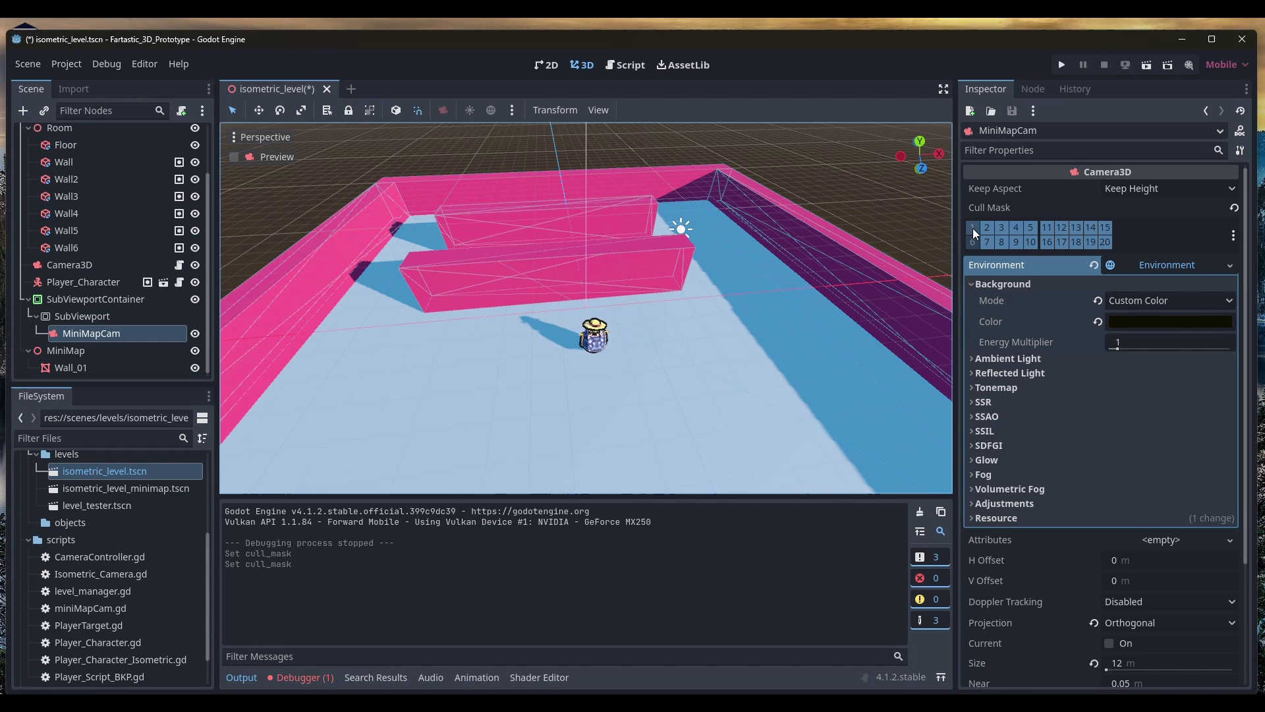
{"action": "left_click", "coordinate": [987, 230]}
{"action": "left_click", "coordinate": [988, 242]}
{"action": "left_click", "coordinate": [1001, 241]}
{"action": "left_click", "coordinate": [1002, 232]}
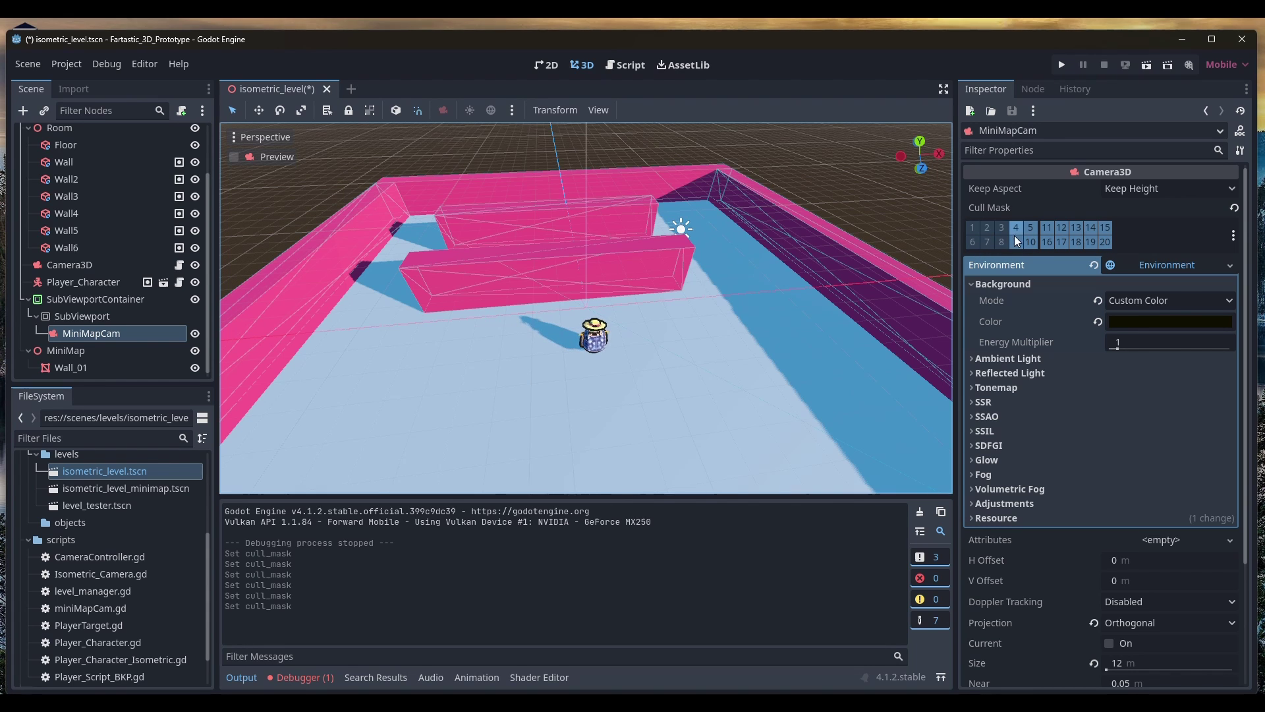
{"action": "left_click", "coordinate": [1016, 240]}
{"action": "left_click", "coordinate": [1016, 229]}
{"action": "left_click", "coordinate": [1031, 229]}
{"action": "left_click", "coordinate": [1032, 241]}
{"action": "left_click", "coordinate": [1045, 230]}
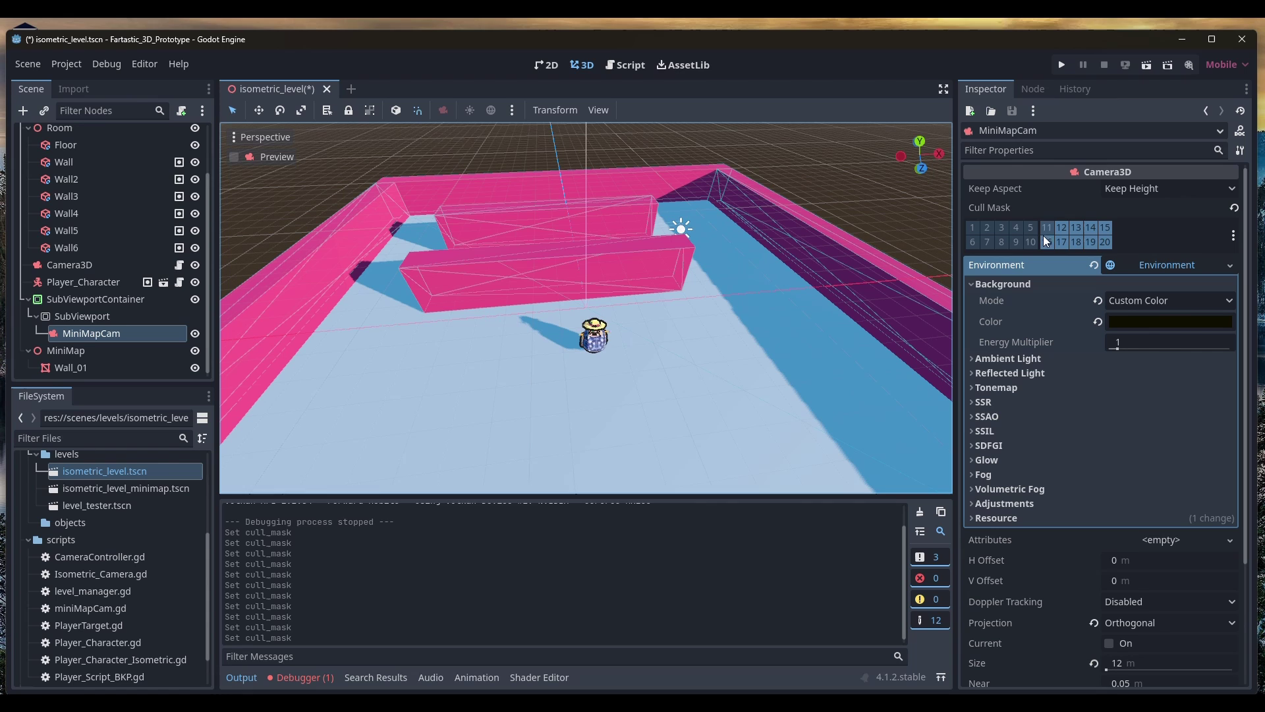
{"action": "left_click", "coordinate": [1048, 241]}
{"action": "left_click", "coordinate": [1060, 241]}
{"action": "left_click", "coordinate": [1062, 228]}
{"action": "left_click", "coordinate": [1077, 228]}
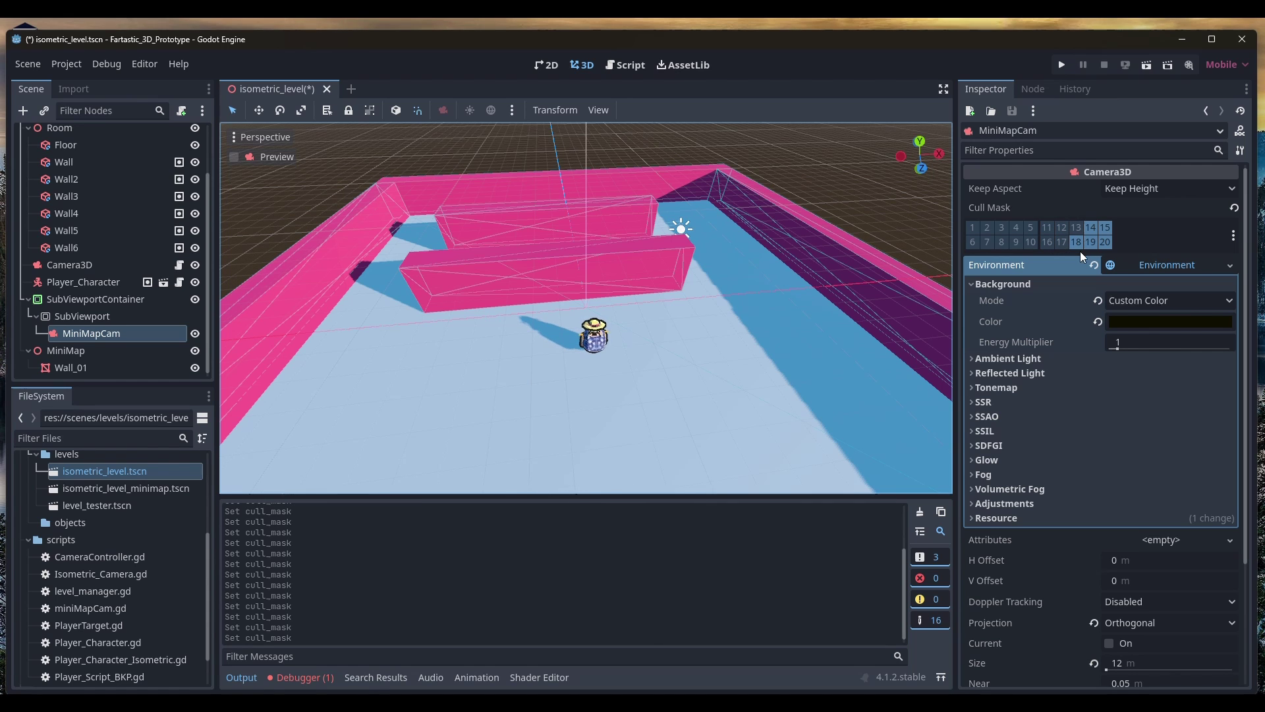
{"action": "left_click", "coordinate": [1077, 242]}
{"action": "left_click", "coordinate": [1091, 227]}
{"action": "left_click", "coordinate": [1105, 227]}
{"action": "left_click", "coordinate": [1090, 242]}
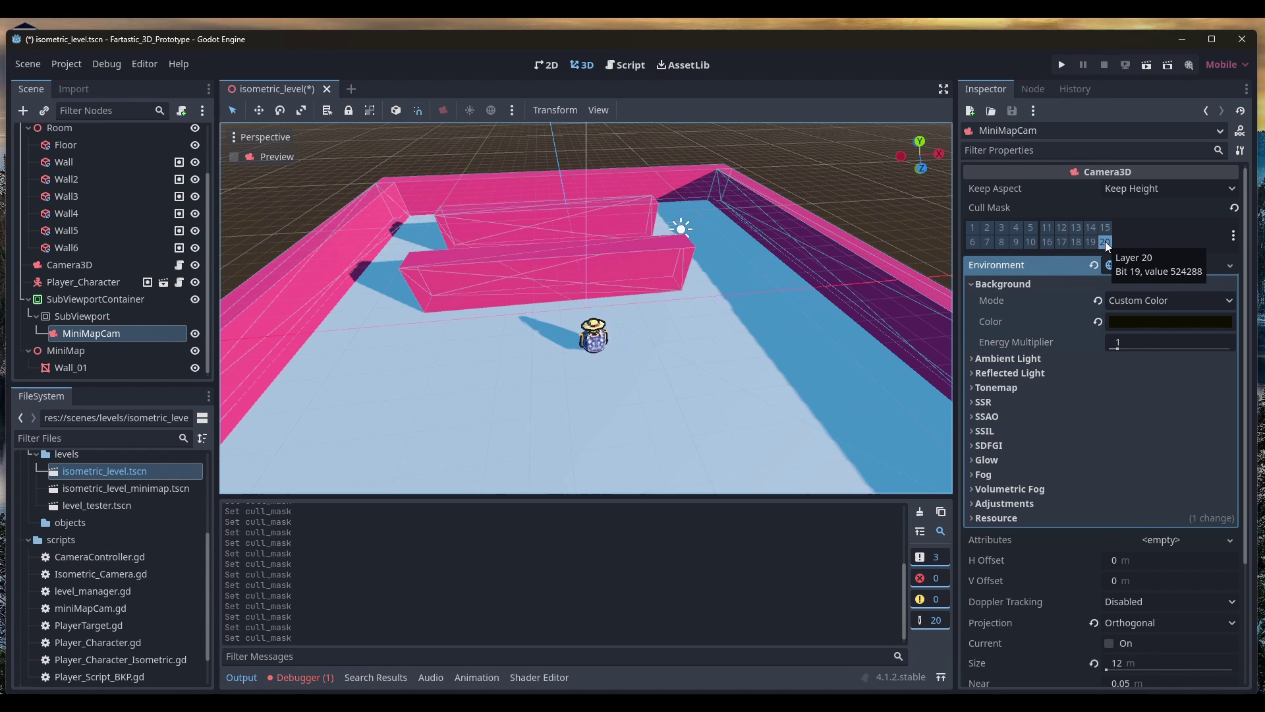
Move Wall_01 from visual layer 1 to layer 20 and run the project with F5
{"action": "left_click", "coordinate": [60, 365]}
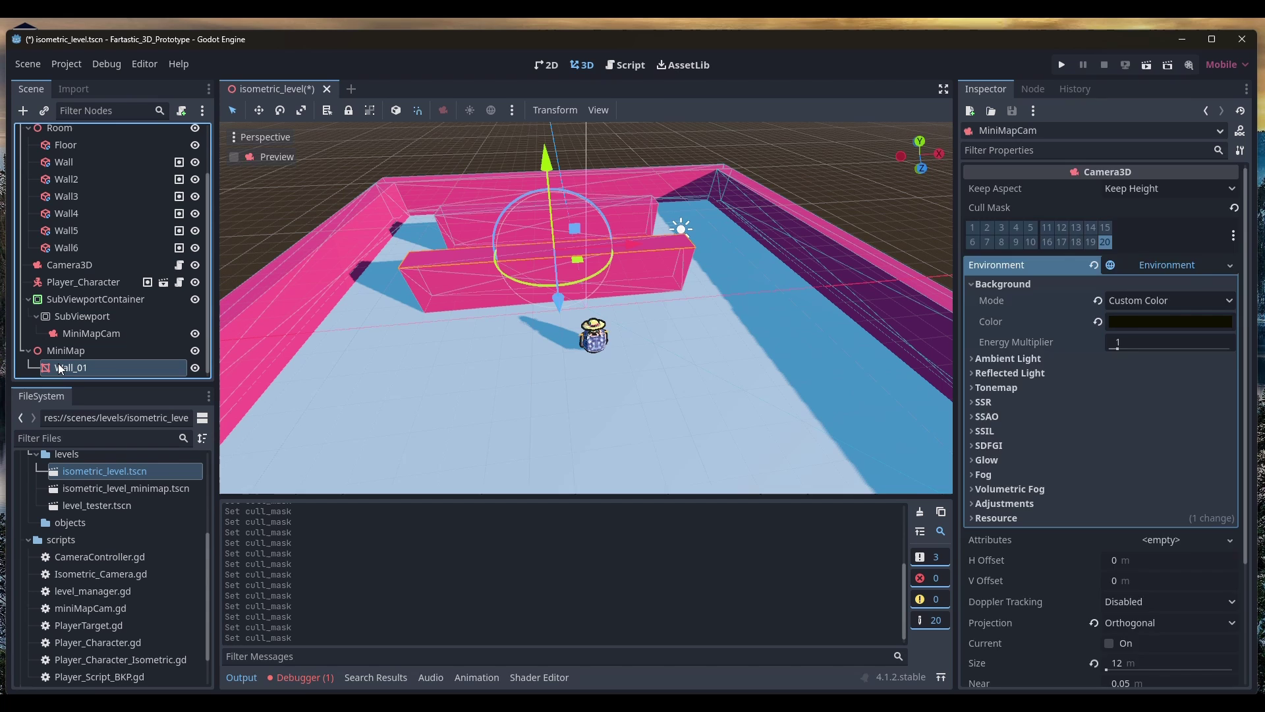
{"action": "left_click", "coordinate": [69, 352]}
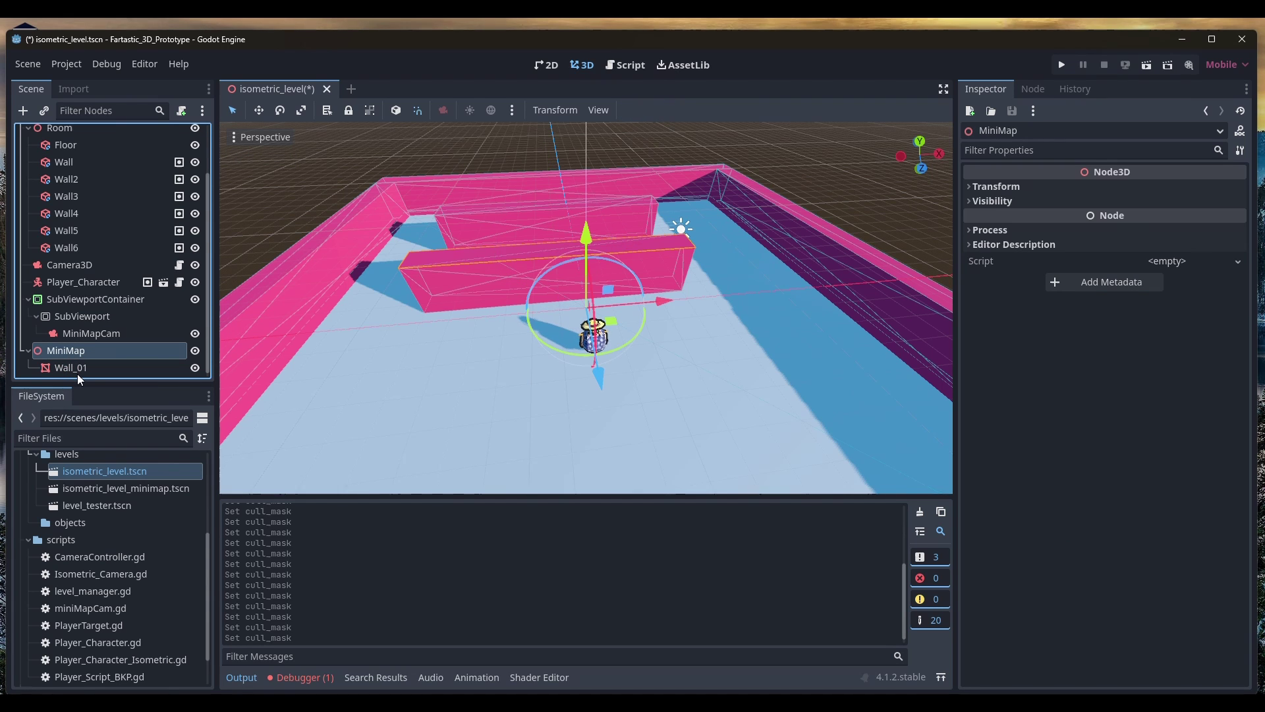
{"action": "left_click", "coordinate": [83, 369]}
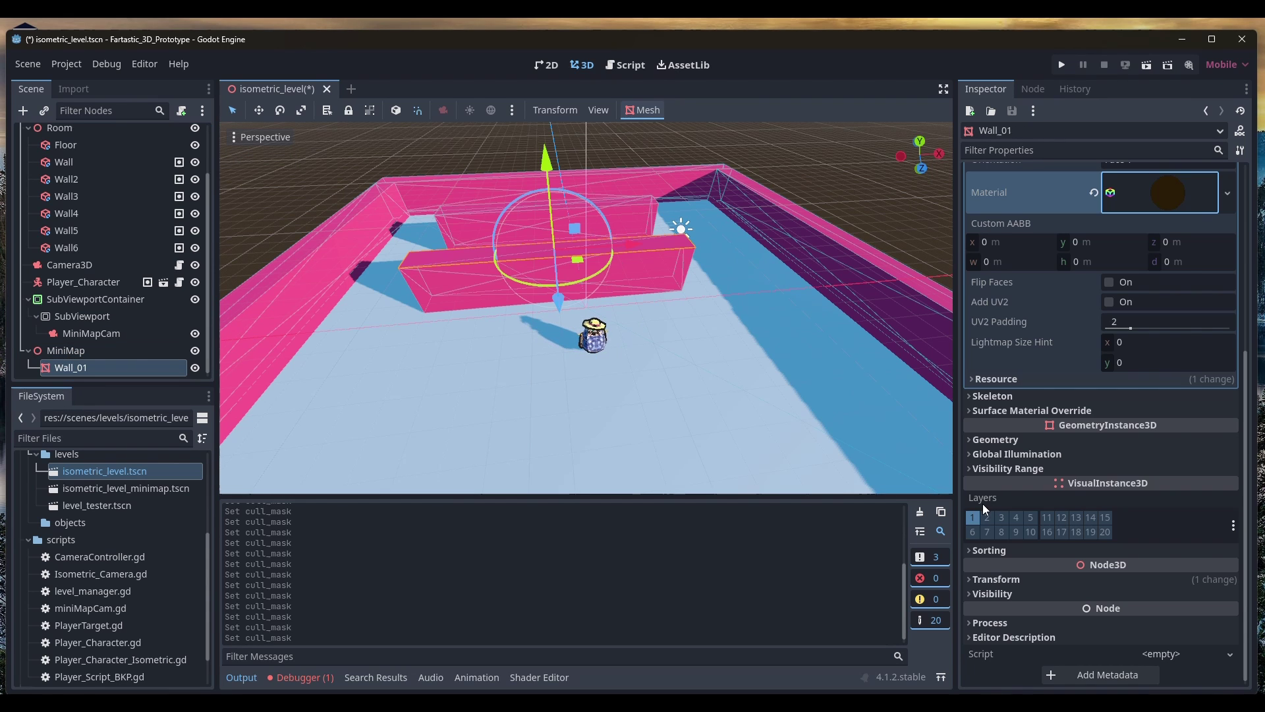
{"action": "left_click", "coordinate": [974, 518]}
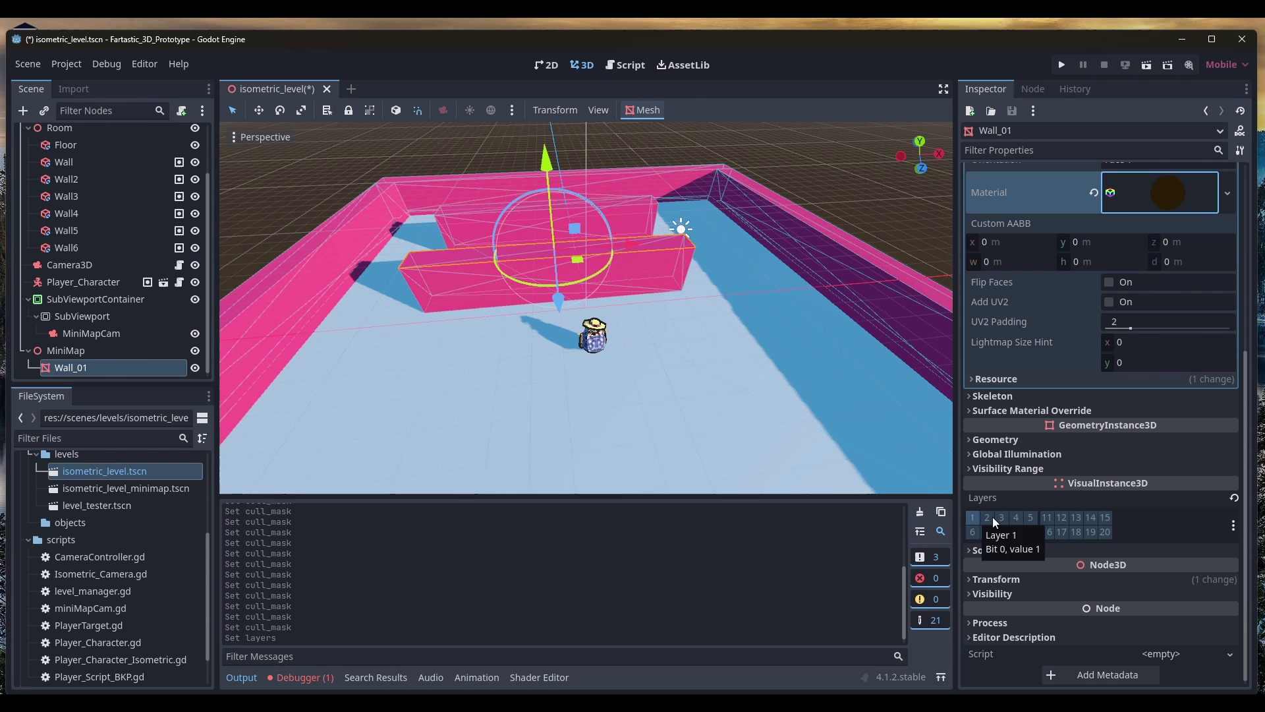
{"action": "left_click", "coordinate": [1109, 533]}
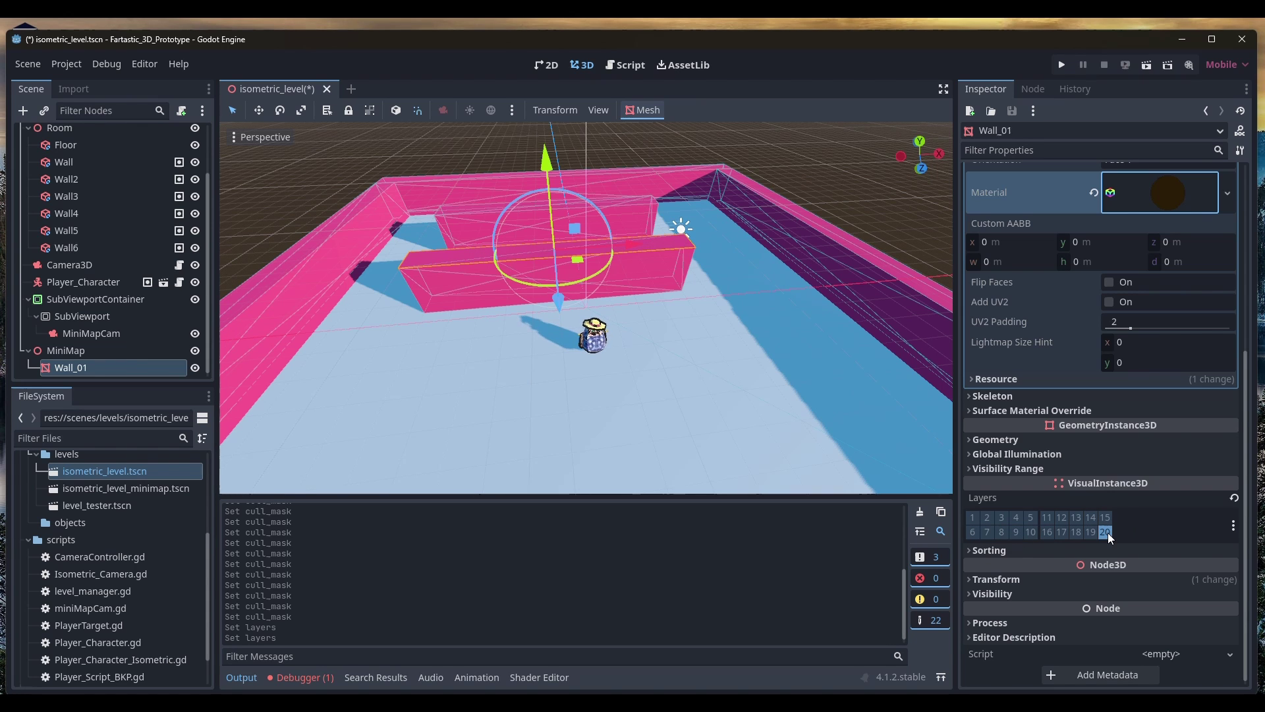
{"action": "scroll", "coordinate": [413, 247], "scroll_direction": "up", "scroll_amount": 1}
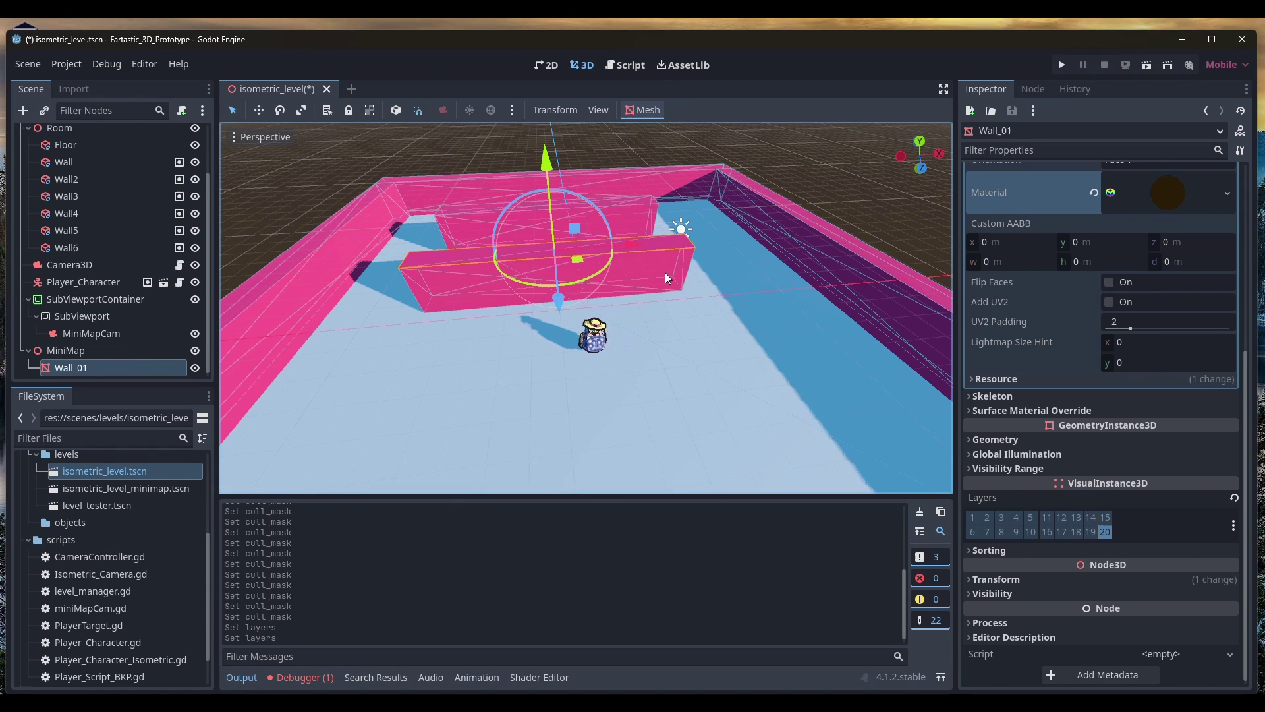
{"action": "key", "text": "F5"}
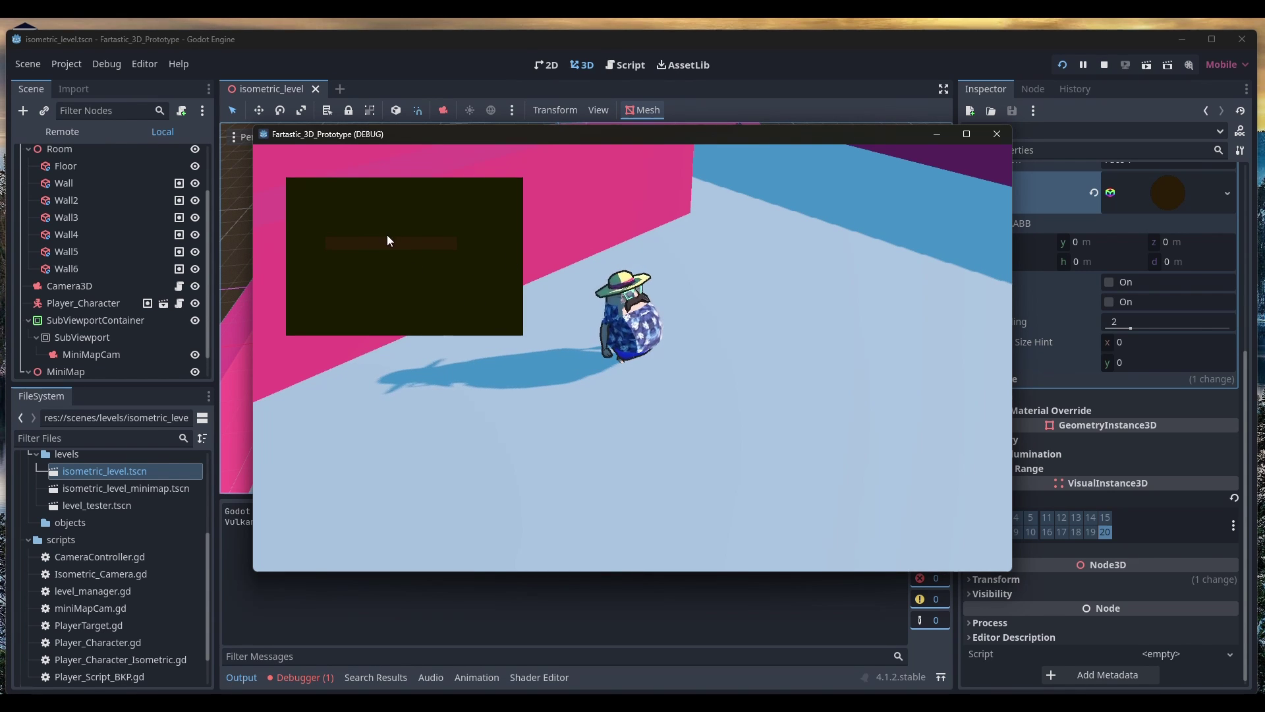
Close the game, set MiniMapCam's background colour to 2d2b00, and select SubViewportContainer
{"action": "left_click", "coordinate": [998, 132]}
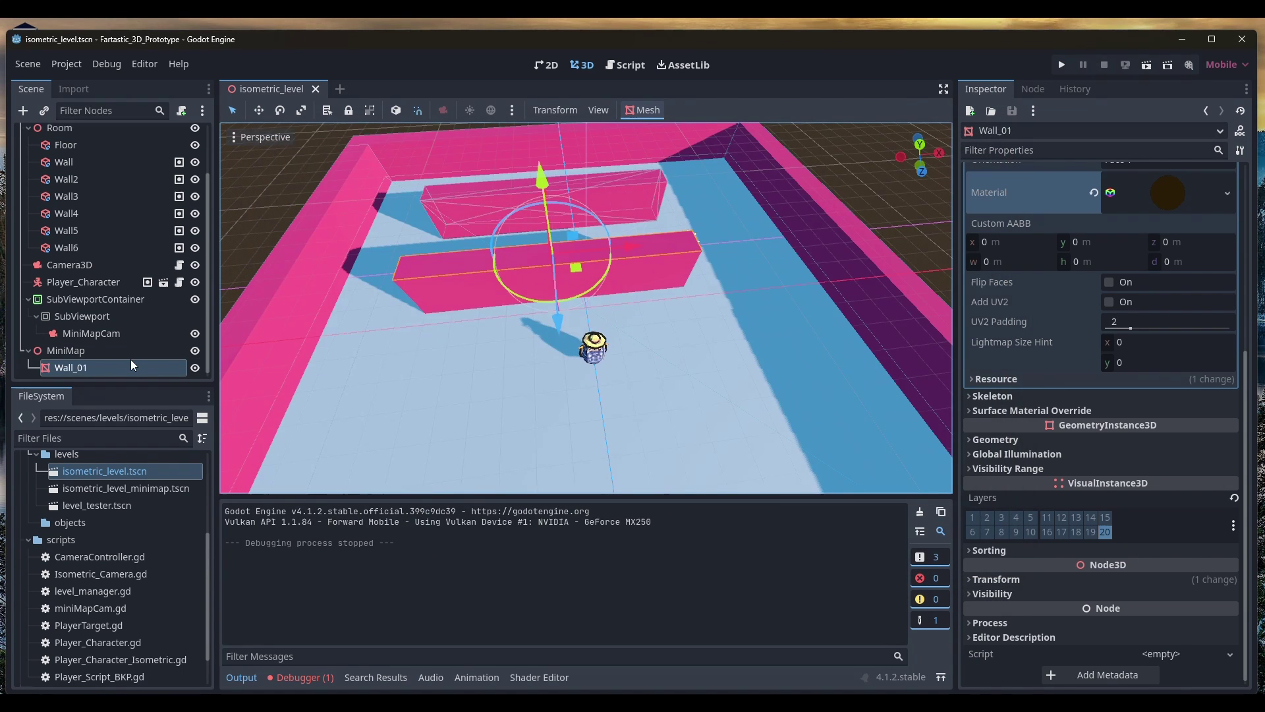
{"action": "left_click", "coordinate": [120, 333]}
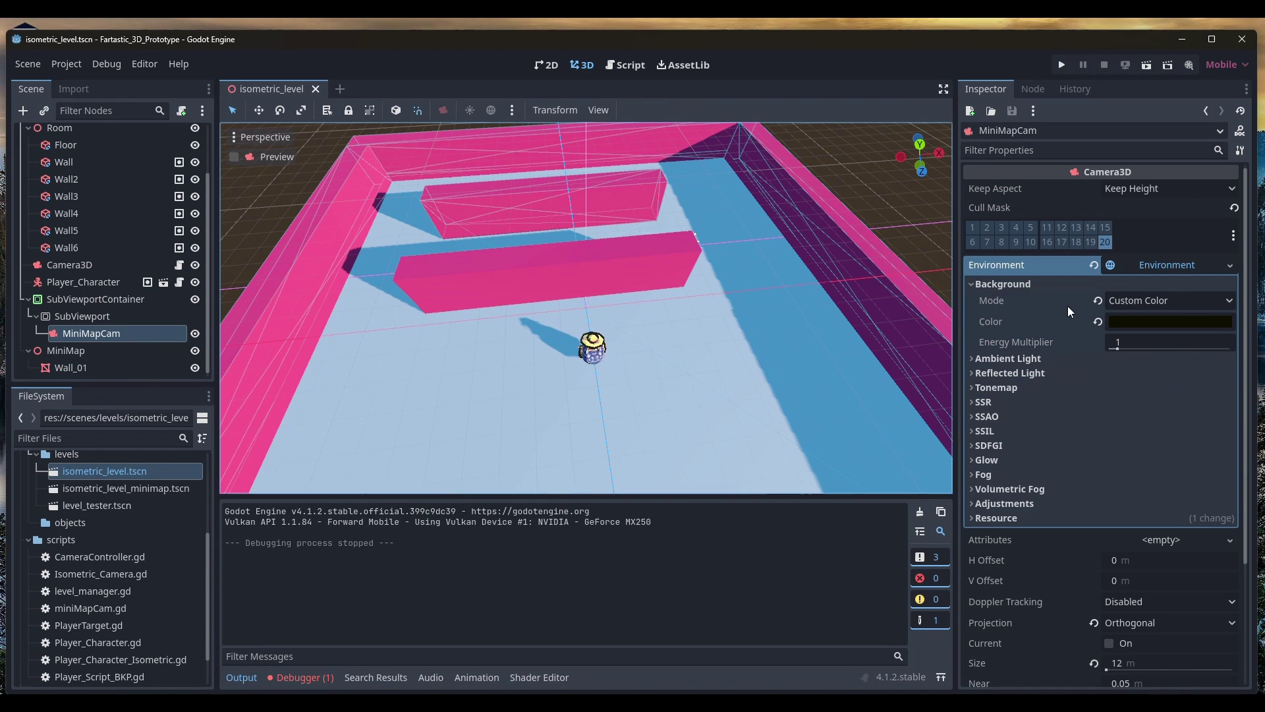
{"action": "left_click", "coordinate": [1165, 322]}
{"action": "left_click", "coordinate": [1252, 468]}
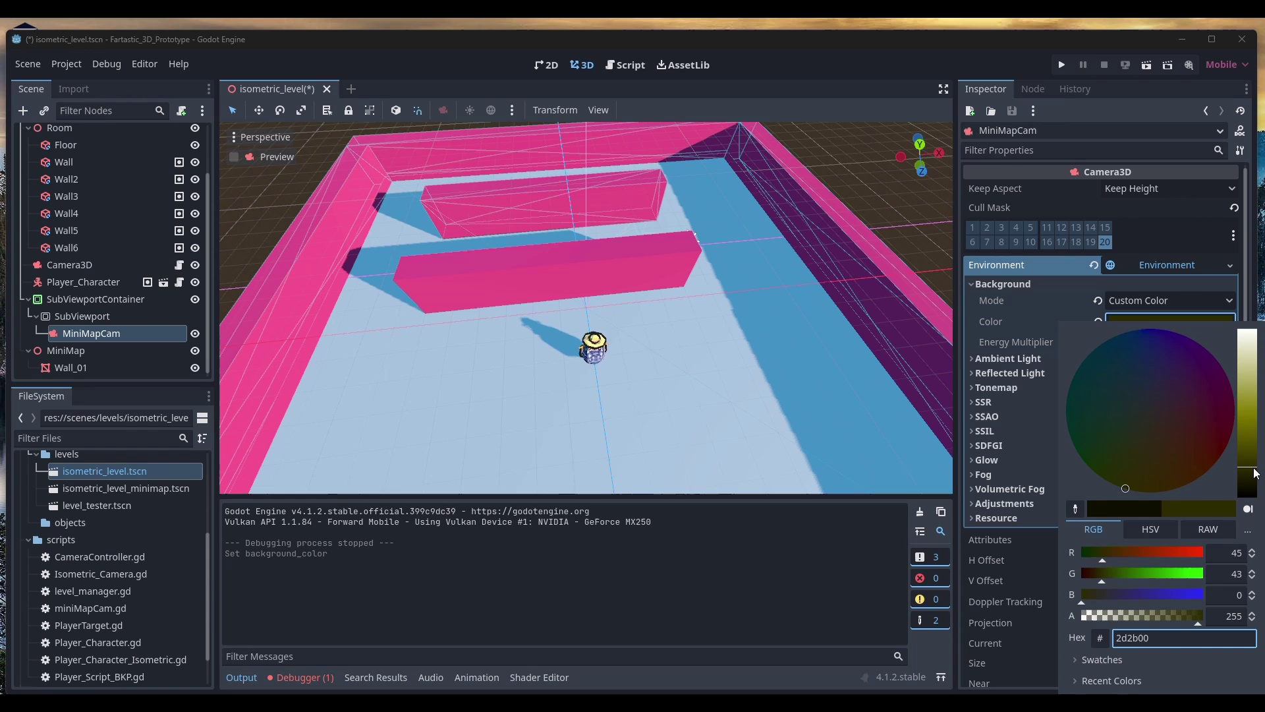
{"action": "left_click", "coordinate": [849, 195]}
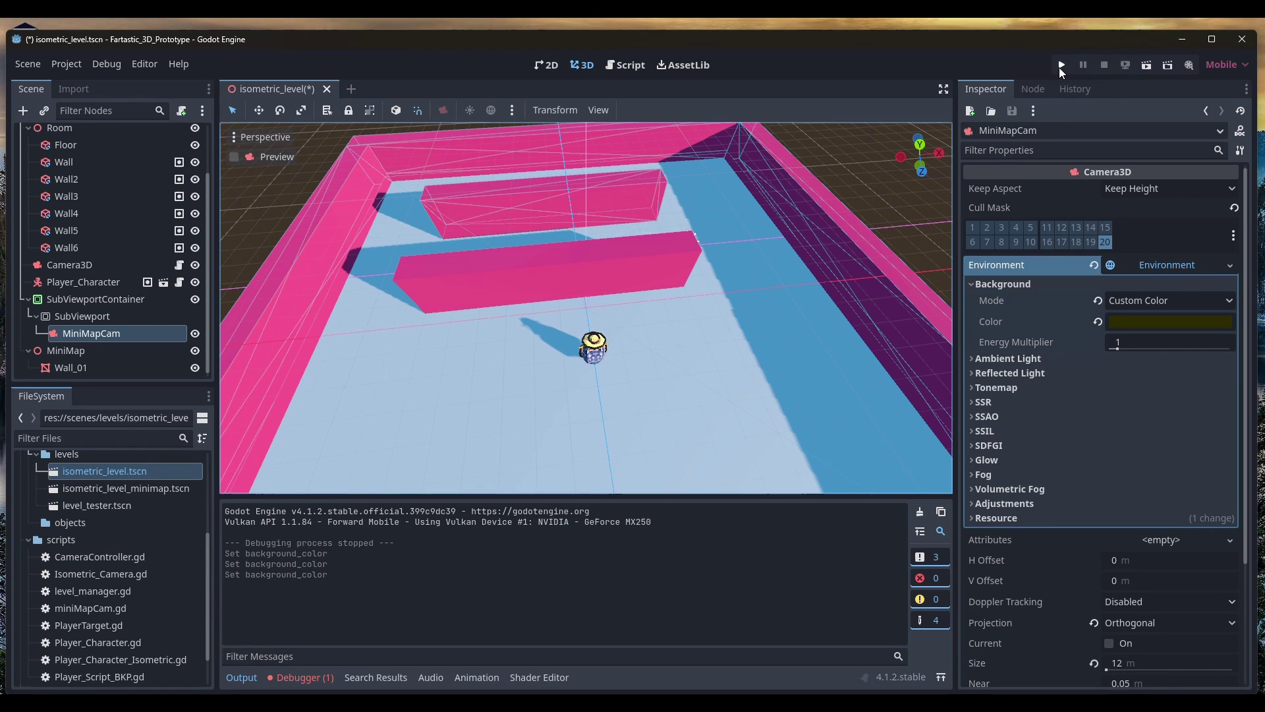
{"action": "left_click", "coordinate": [89, 296]}
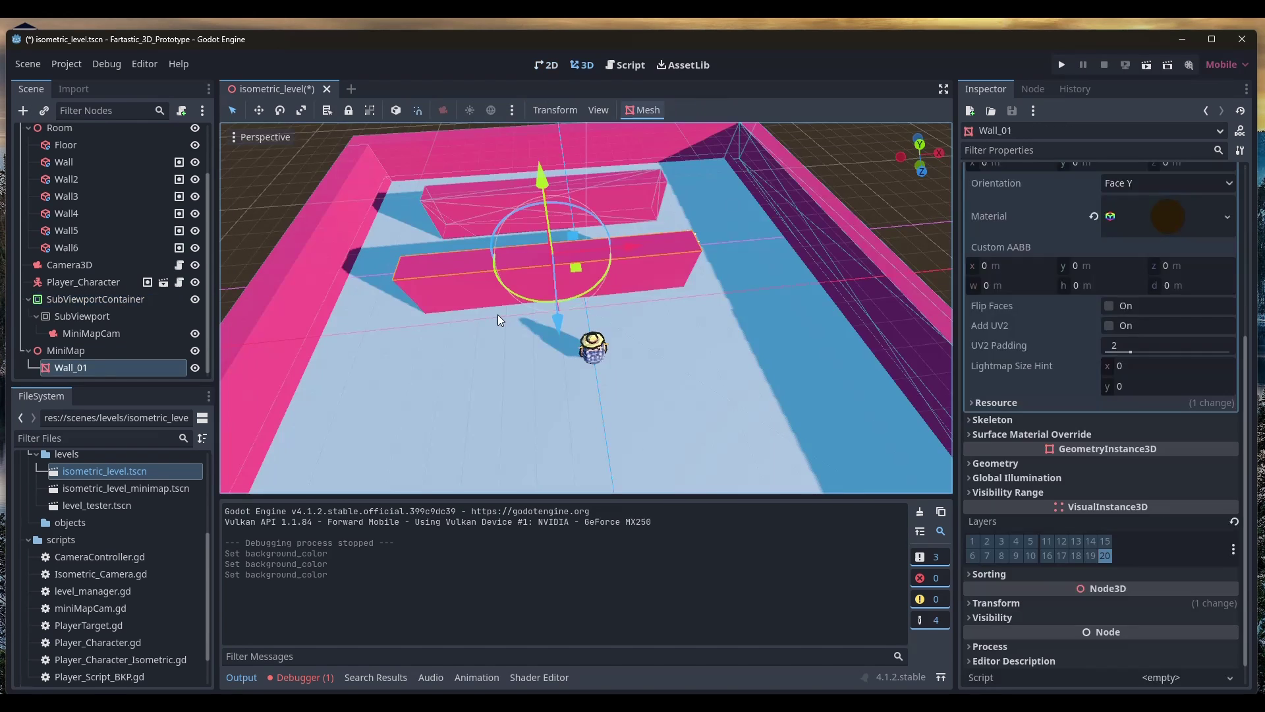
Duplicate Wall_01 into Wall_02 and move it onto the far inner wall
{"action": "key", "text": "ctrl+d"}
{"action": "middle_click_drag", "start_coordinate": [497, 314], "coordinate": [703, 282]}
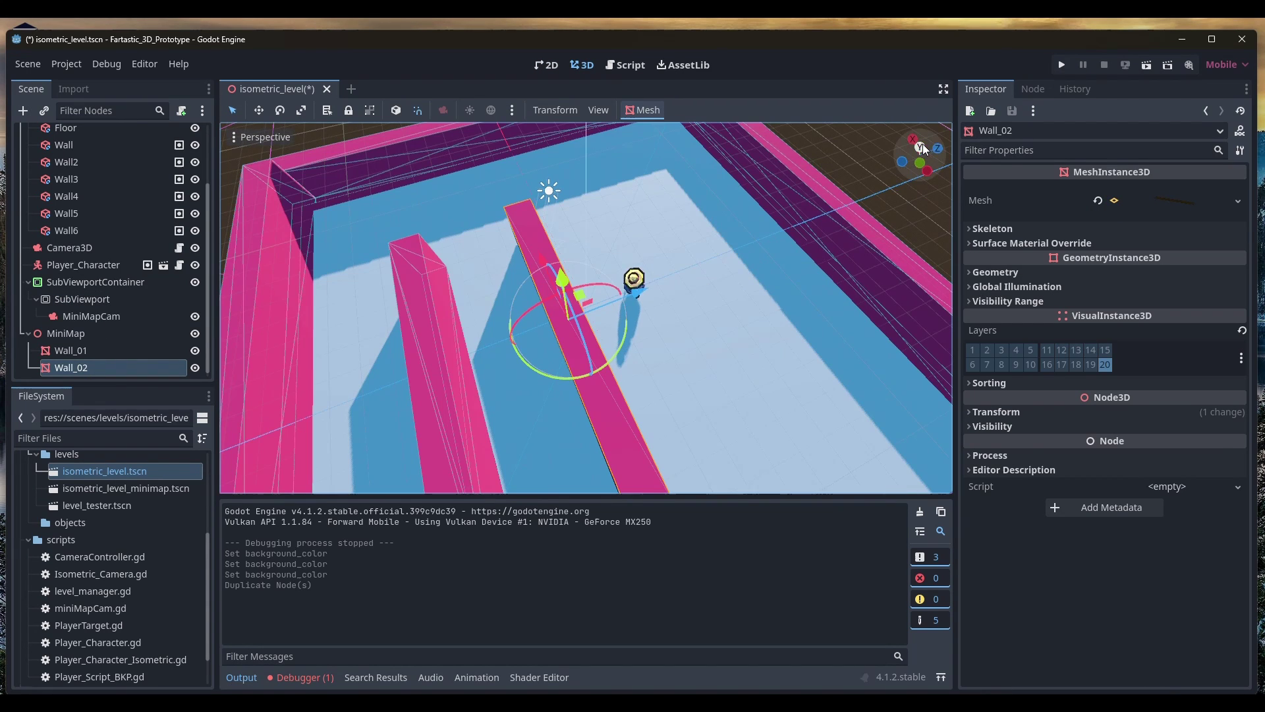
{"action": "left_click", "coordinate": [923, 144]}
{"action": "left_click_drag", "start_coordinate": [559, 355], "coordinate": [558, 249]}
{"action": "key", "text": "f"}
Duplicate into Wall_03, move it to the top outer wall, and give it a new PlaneMesh
{"action": "key", "text": "ctrl+d"}
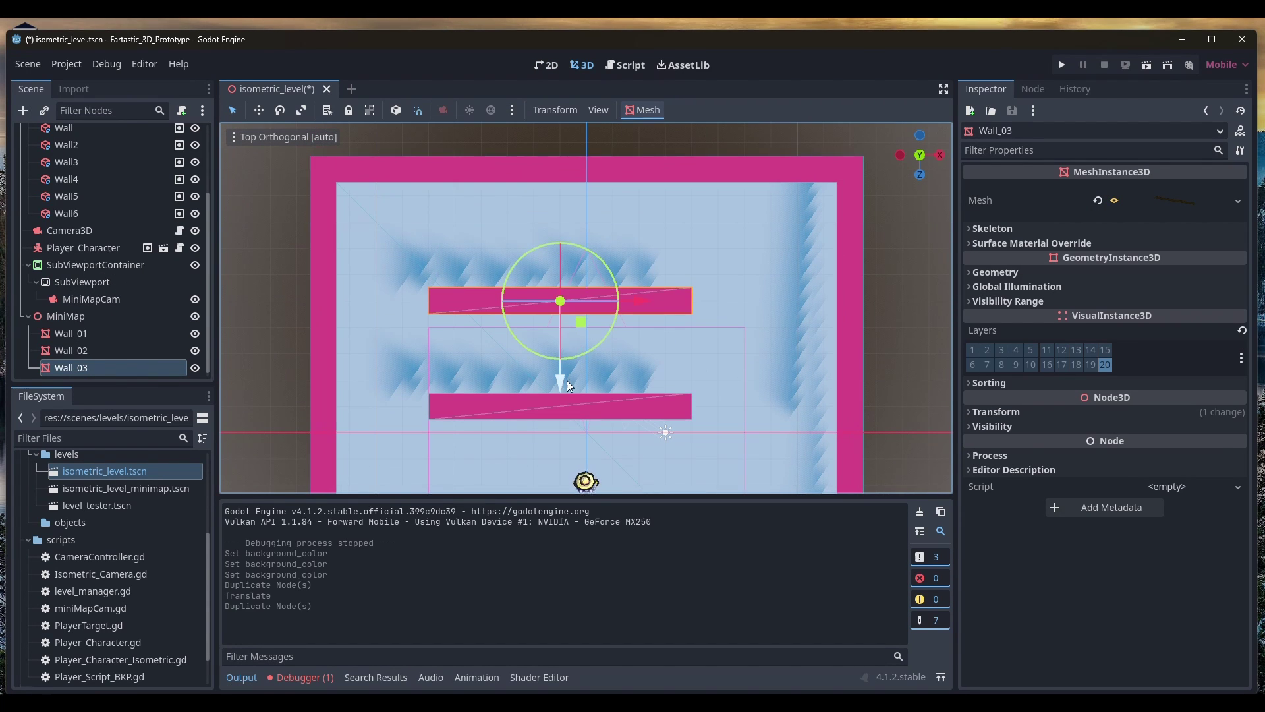
{"action": "left_click_drag", "start_coordinate": [566, 380], "coordinate": [571, 240]}
{"action": "left_click", "coordinate": [1238, 201]}
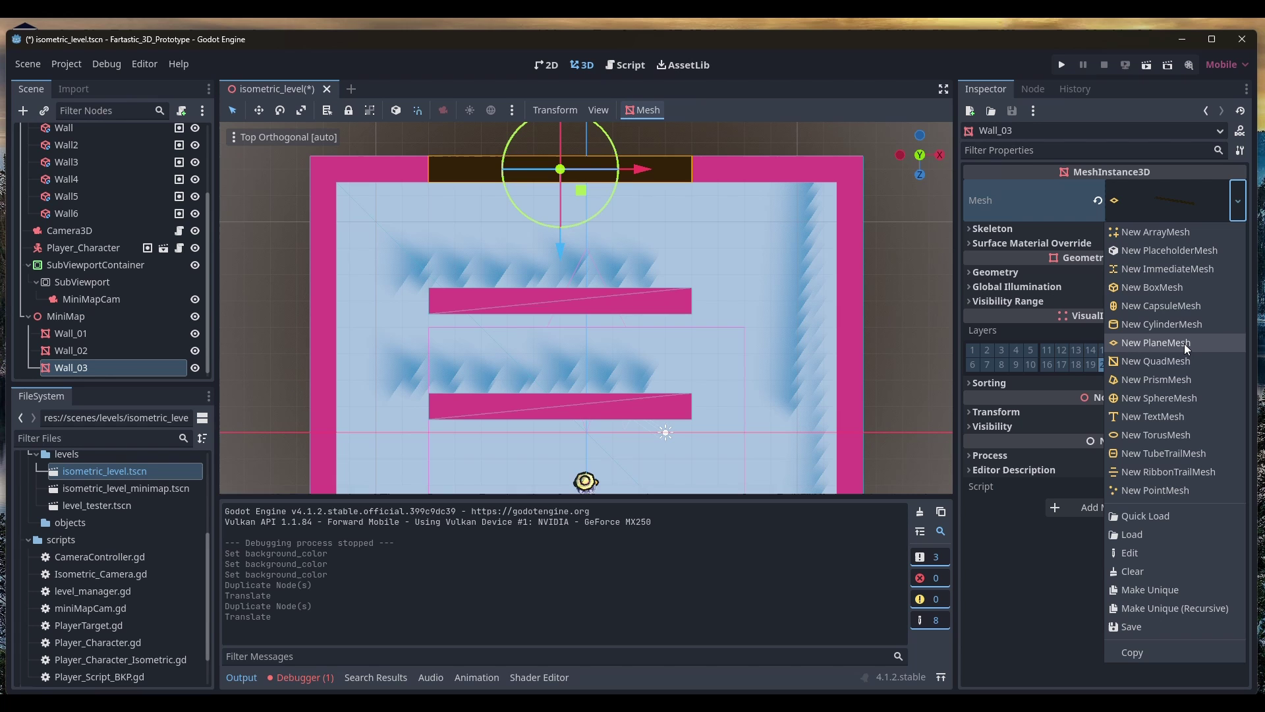
{"action": "left_click", "coordinate": [1184, 342]}
Apply the minimap_wall material to Wall_03 and size it 21×1 m spanning the top wall
{"action": "left_click", "coordinate": [1227, 473]}
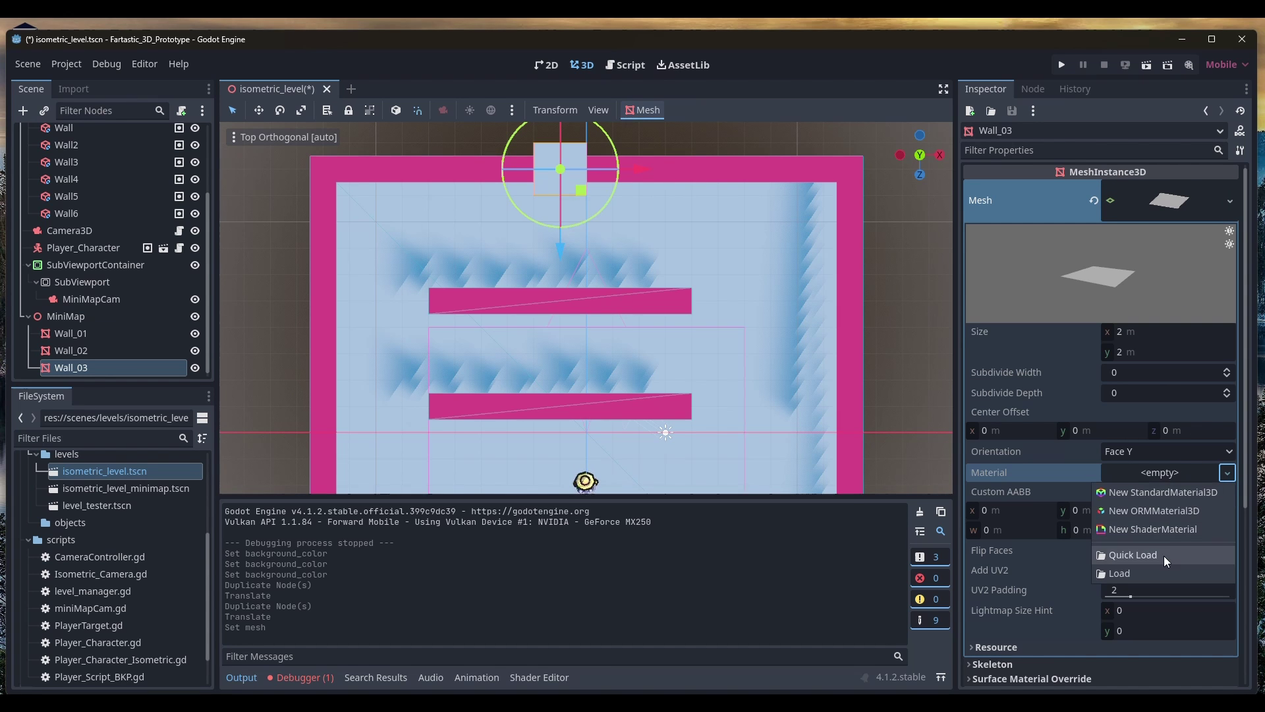
{"action": "left_click", "coordinate": [1143, 557]}
{"action": "double_click", "coordinate": [555, 341]}
{"action": "left_click", "coordinate": [1138, 332]}
{"action": "type", "text": "21"}
{"action": "key", "text": "Tab"}
{"action": "type", "text": "1"}
{"action": "key", "text": "Return"}
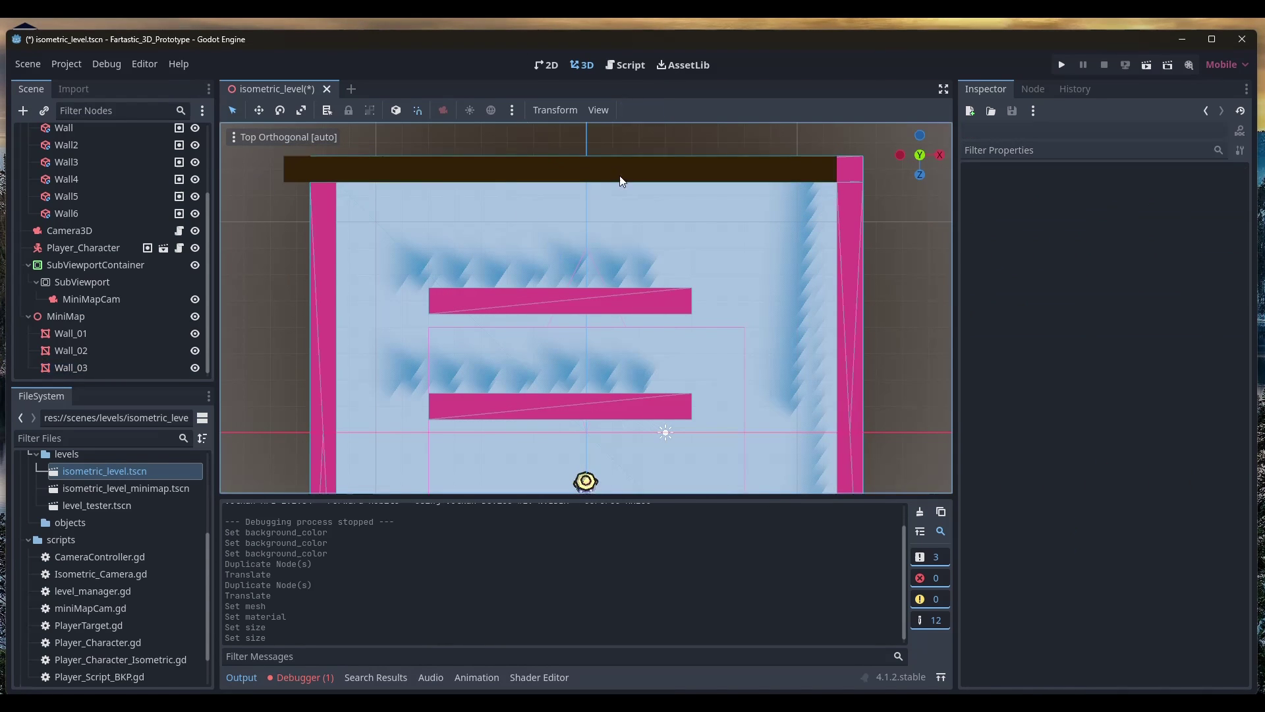
{"action": "left_click_drag", "start_coordinate": [636, 170], "coordinate": [687, 173]}
{"action": "scroll", "coordinate": [659, 302], "scroll_direction": "down", "scroll_amount": 7}
Duplicate into Wall_04–Wall_06 for the bottom, left and right outer walls, rotating the side ones
{"action": "key", "text": "ctrl+d"}
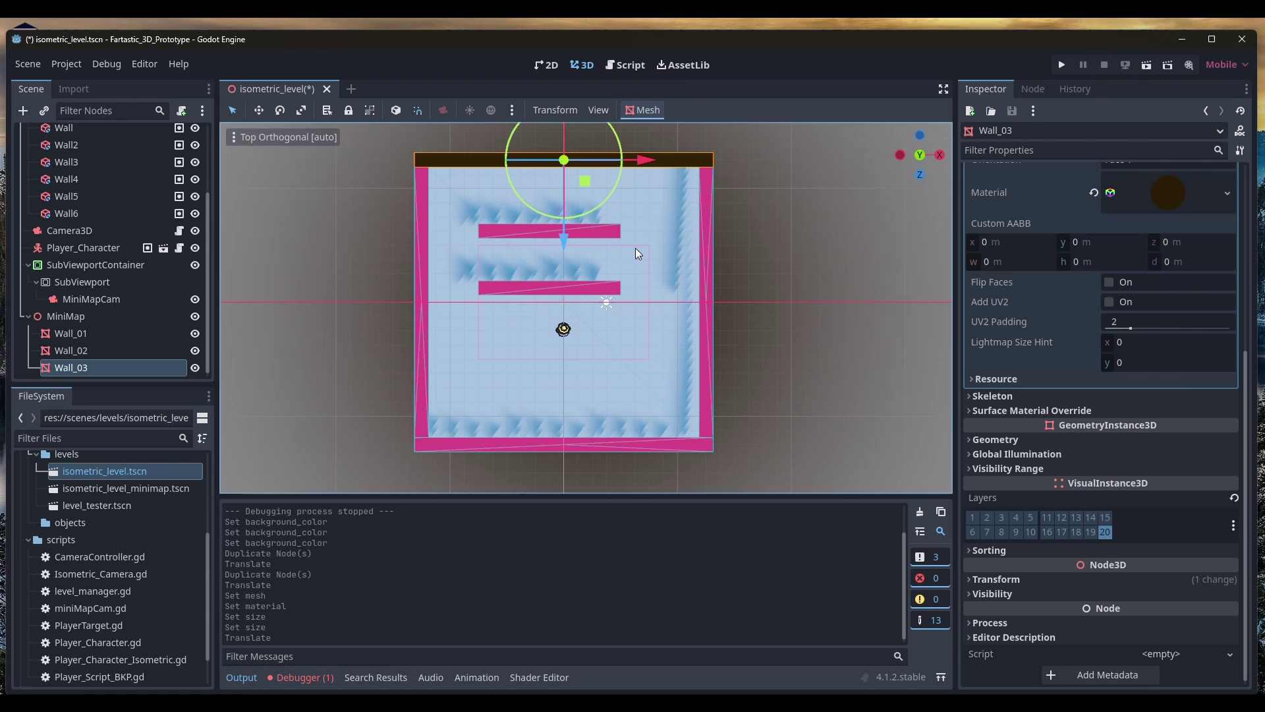
{"action": "left_click_drag", "start_coordinate": [564, 217], "coordinate": [657, 359]}
{"action": "key", "text": "ctrl+d"}
{"action": "left_click_drag", "start_coordinate": [565, 435], "coordinate": [478, 353]}
{"action": "left_click_drag", "start_coordinate": [643, 267], "coordinate": [784, 267]}
{"action": "key", "text": "ctrl+d"}
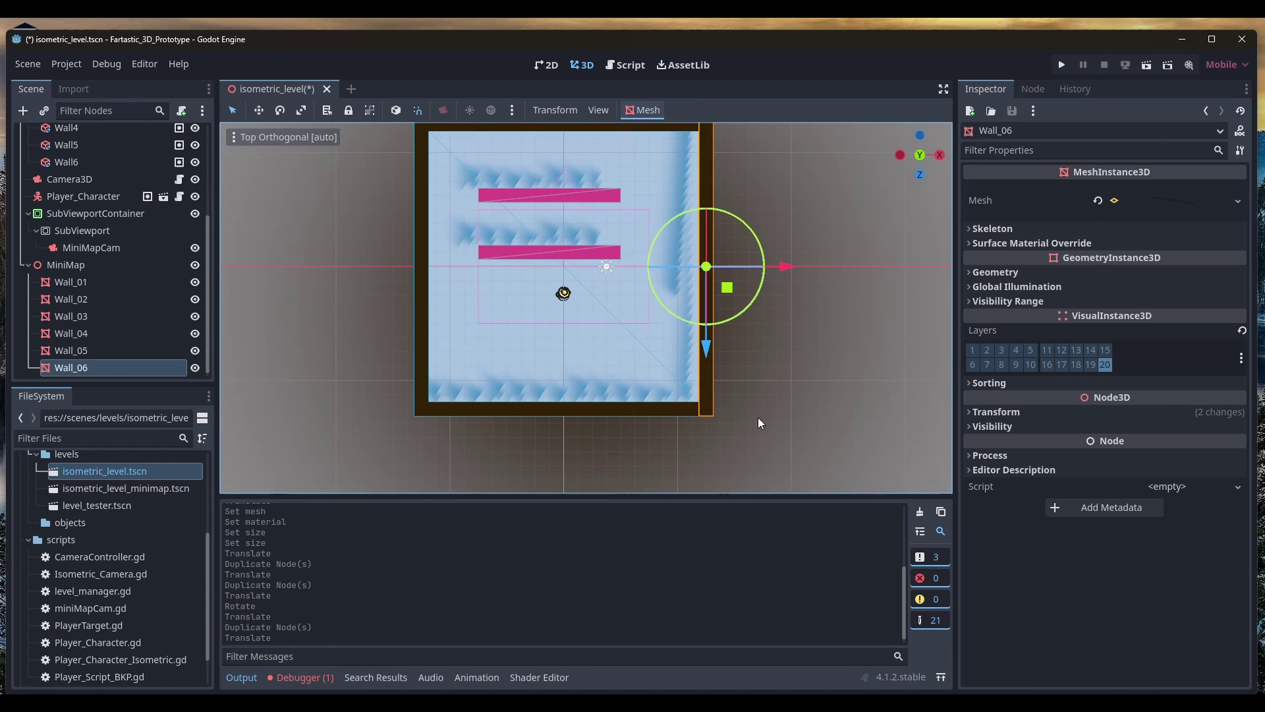
{"action": "middle_click_drag", "start_coordinate": [757, 418], "coordinate": [2, 361]}
Set Position Y to 0 on Wall_03–Wall_06, then on Wall_01 and Wall_02
{"action": "left_click", "coordinate": [71, 316], "text": "shift"}
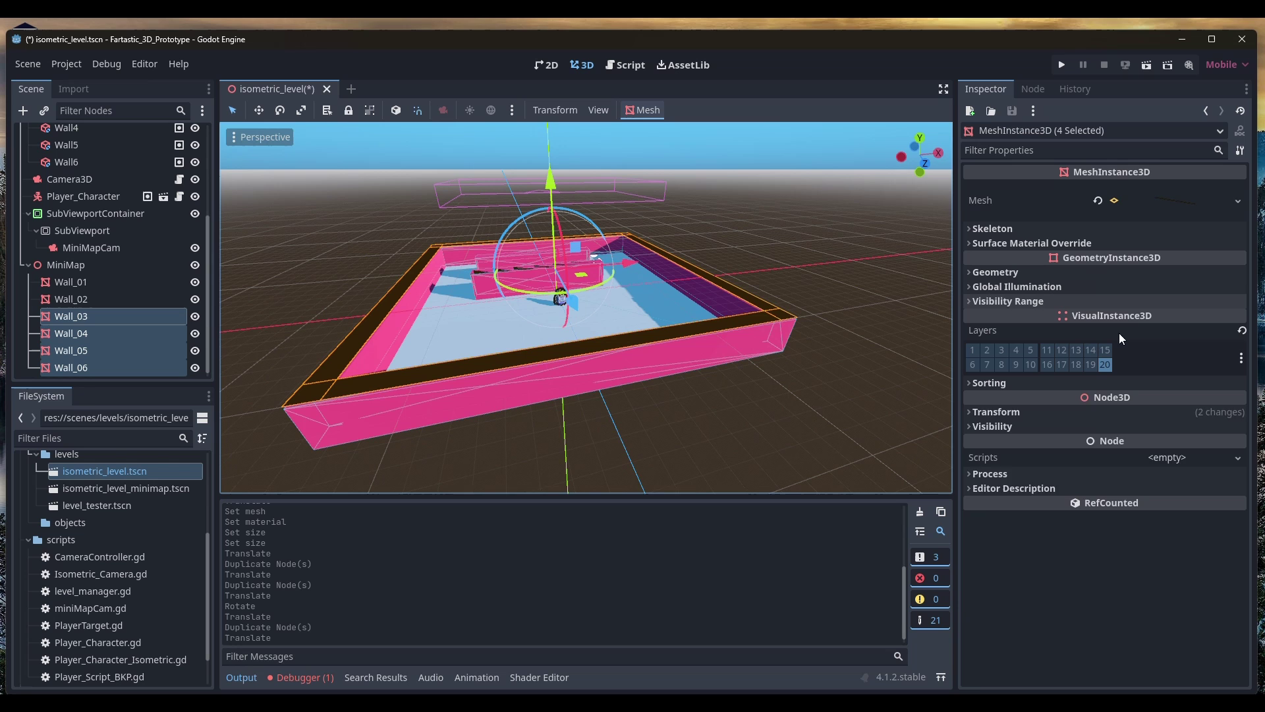
{"action": "left_click", "coordinate": [996, 412]}
{"action": "left_click", "coordinate": [1094, 445]}
{"action": "type", "text": "0"}
{"action": "key", "text": "Return"}
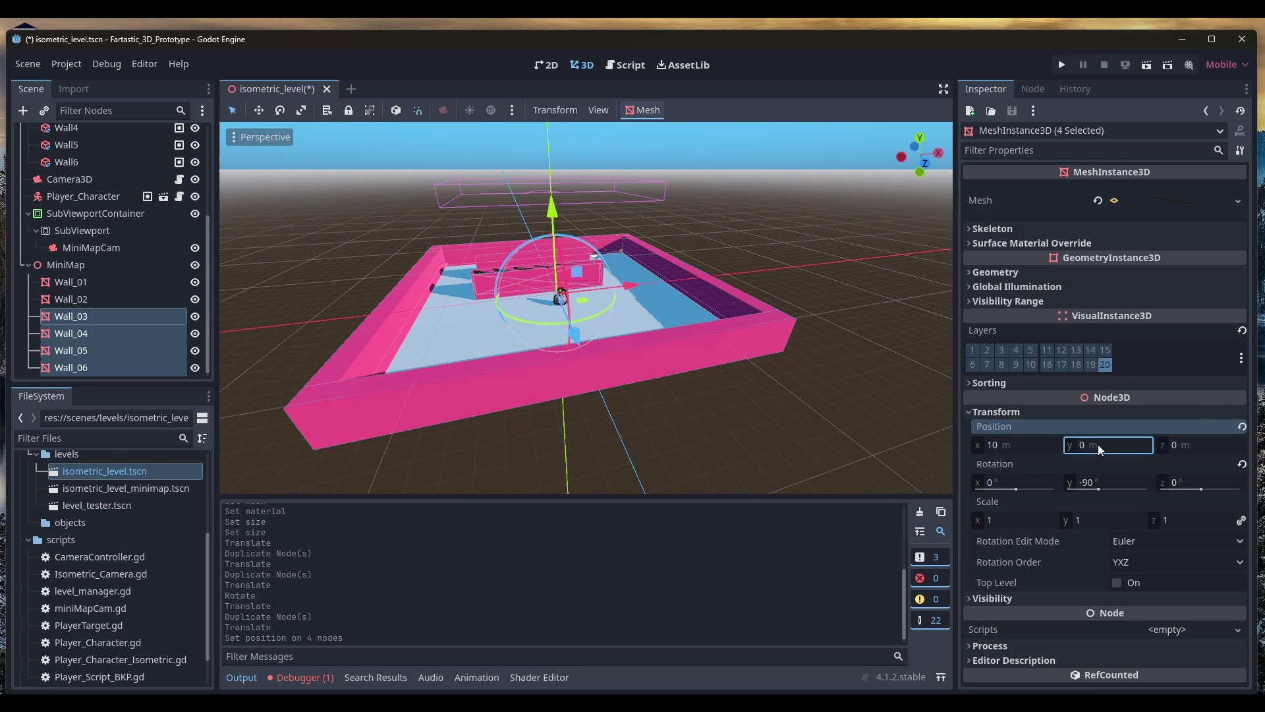
{"action": "left_click", "coordinate": [85, 294]}
{"action": "left_click", "coordinate": [85, 294], "text": "shift"}
{"action": "left_click", "coordinate": [997, 412]}
{"action": "left_click", "coordinate": [1094, 444]}
{"action": "type", "text": "0"}
{"action": "key", "text": "Return"}
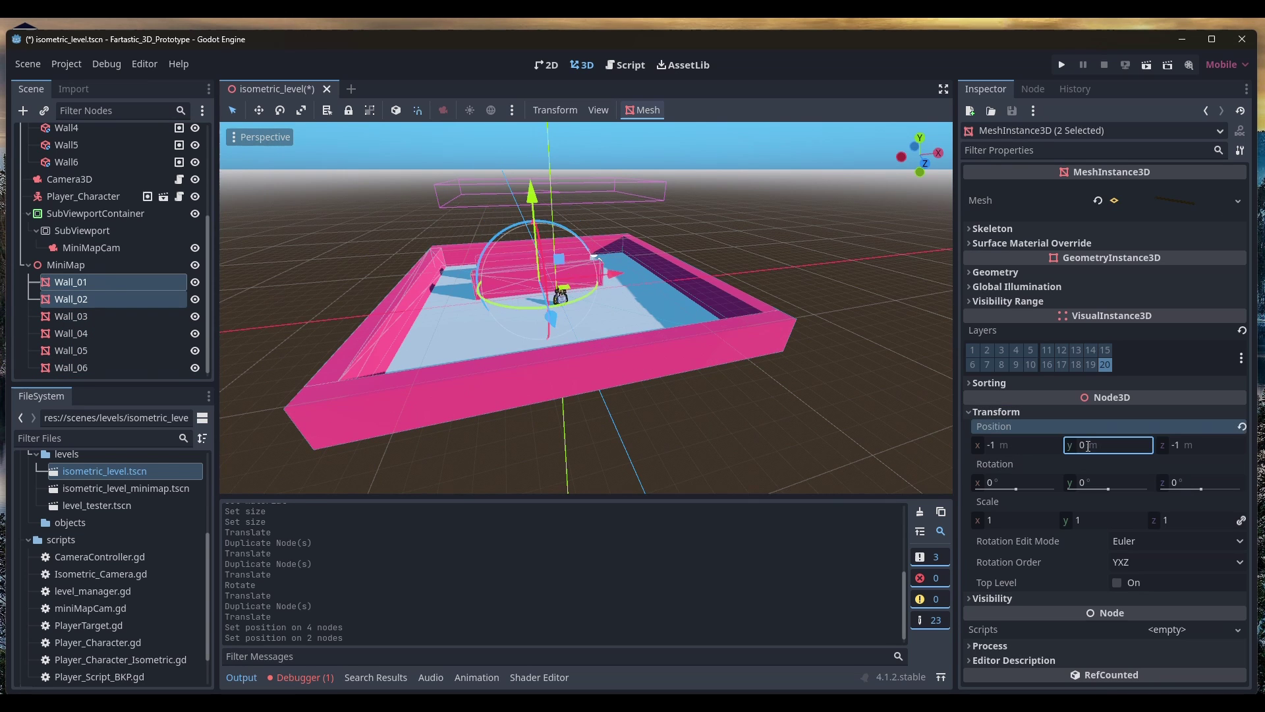
{"action": "left_click", "coordinate": [790, 395]}
{"action": "middle_click_drag", "start_coordinate": [790, 395], "coordinate": [821, 283]}
{"action": "key", "text": "F5"}
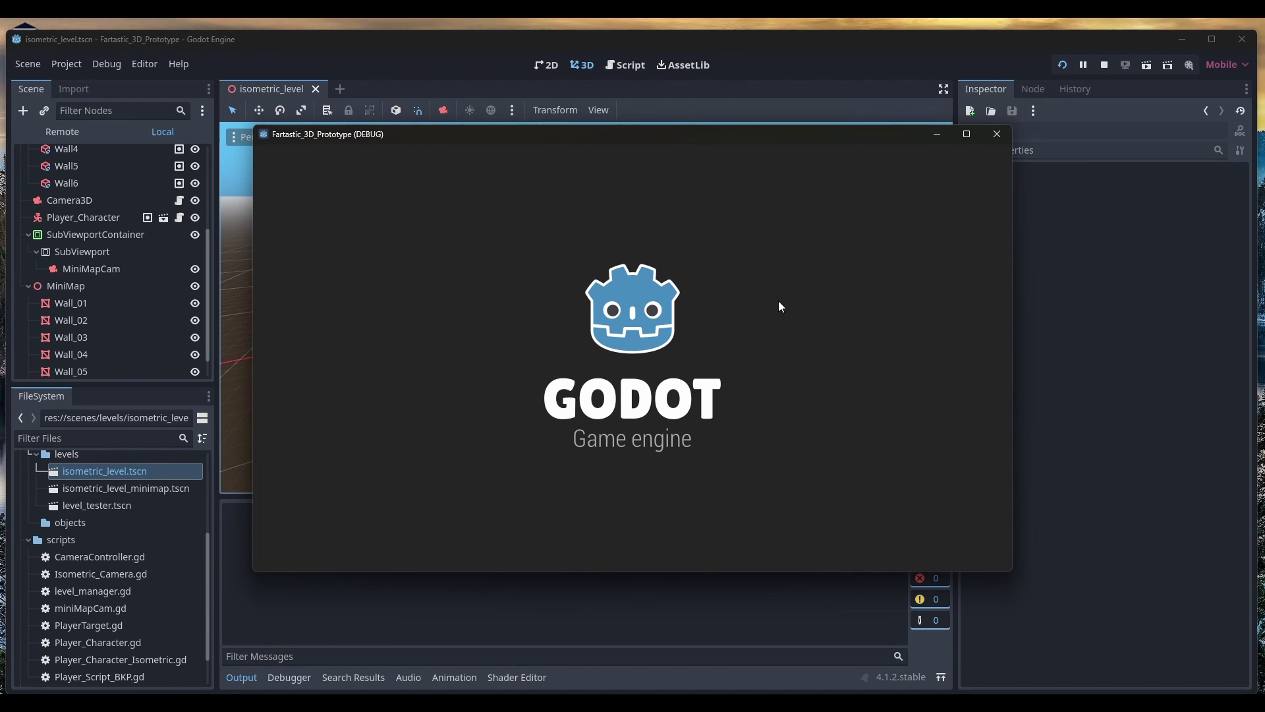
{"action": "key", "text": "w"}
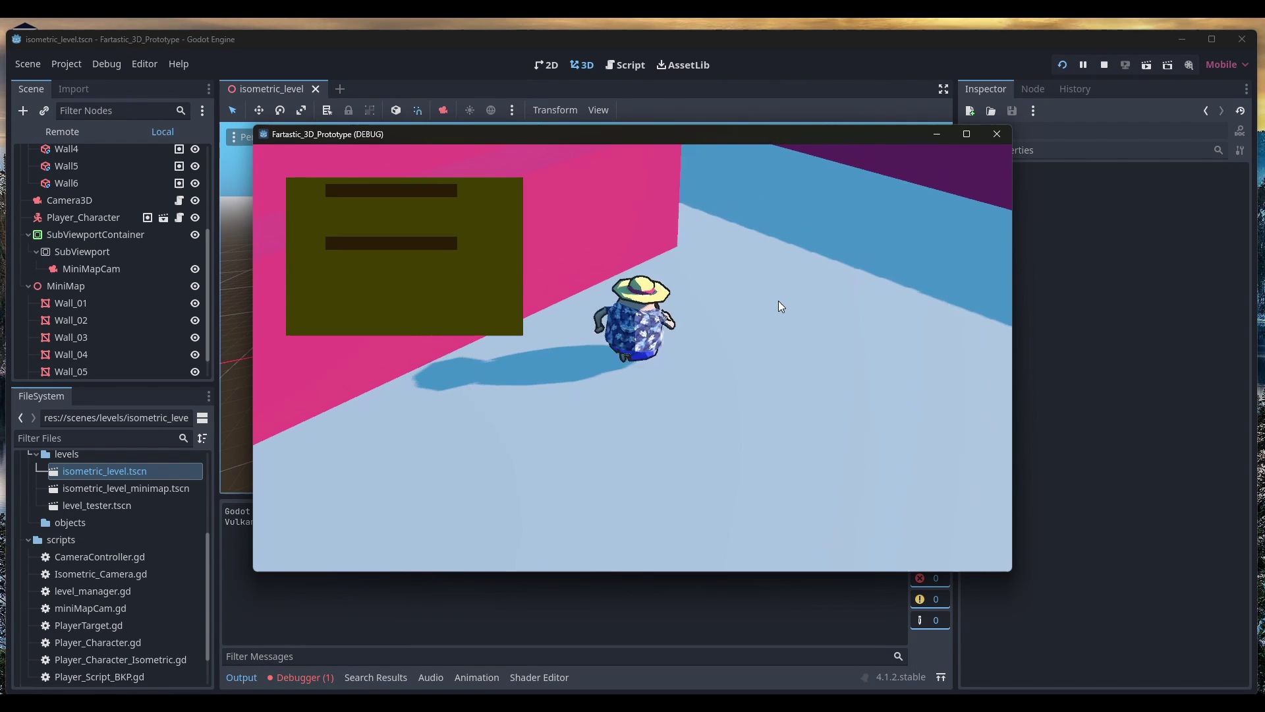
{"action": "key", "text": "a"}
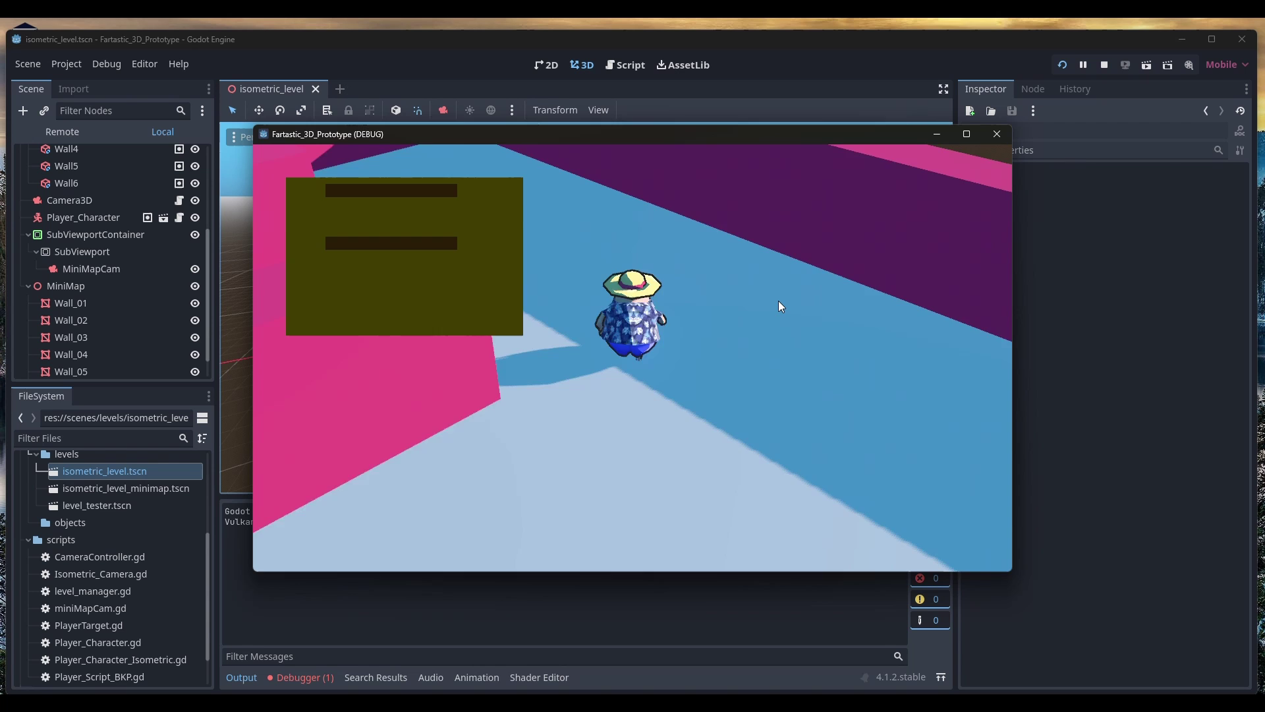
{"action": "key", "text": "w"}
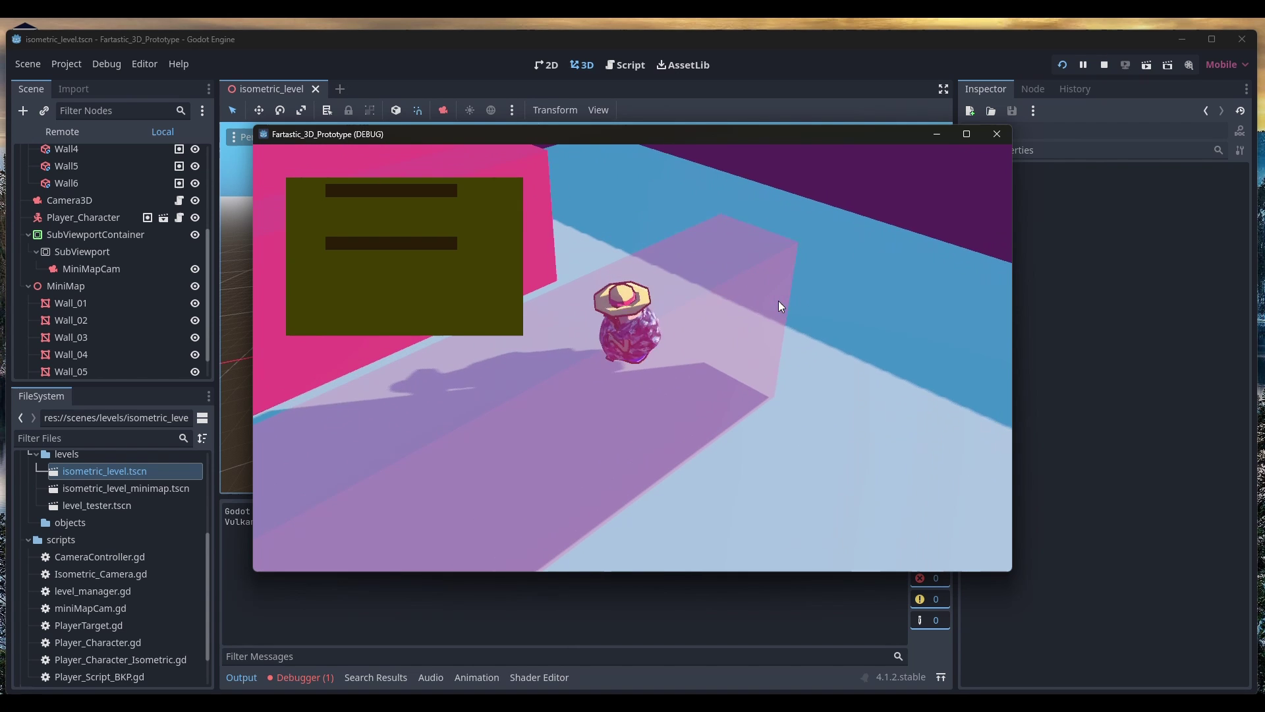
{"action": "key", "text": "w"}
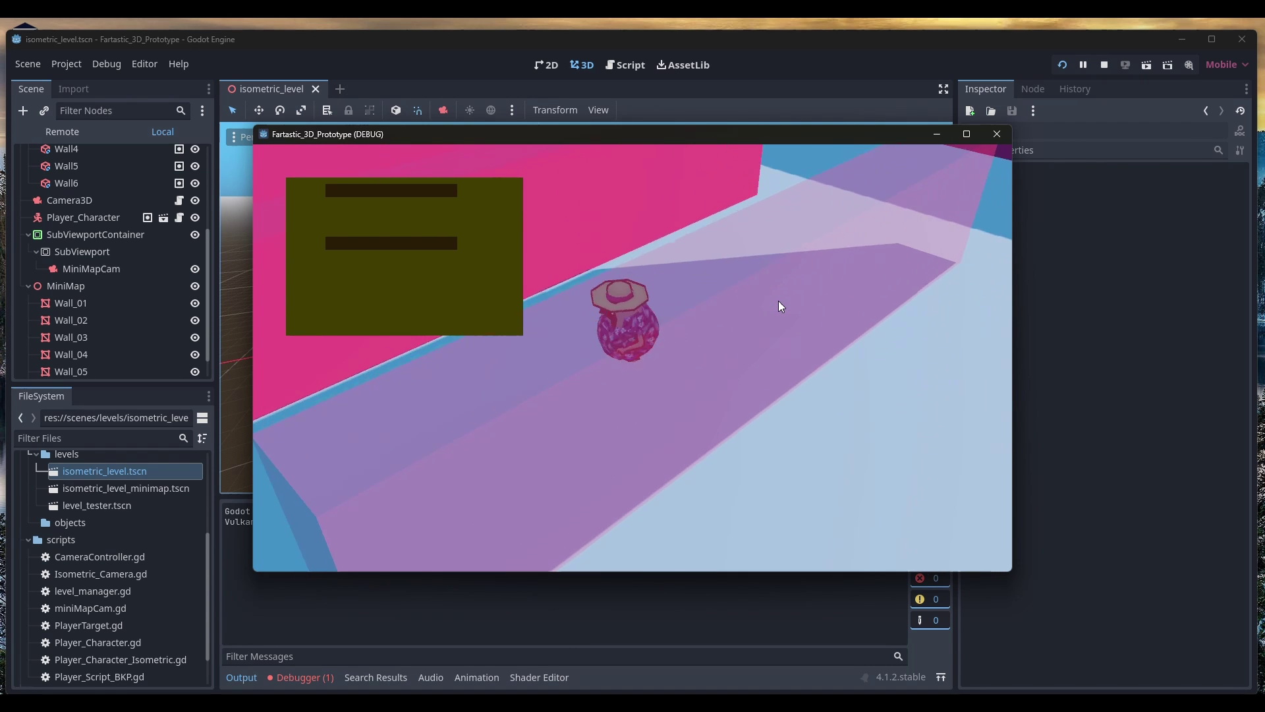
{"action": "key", "text": "F8"}
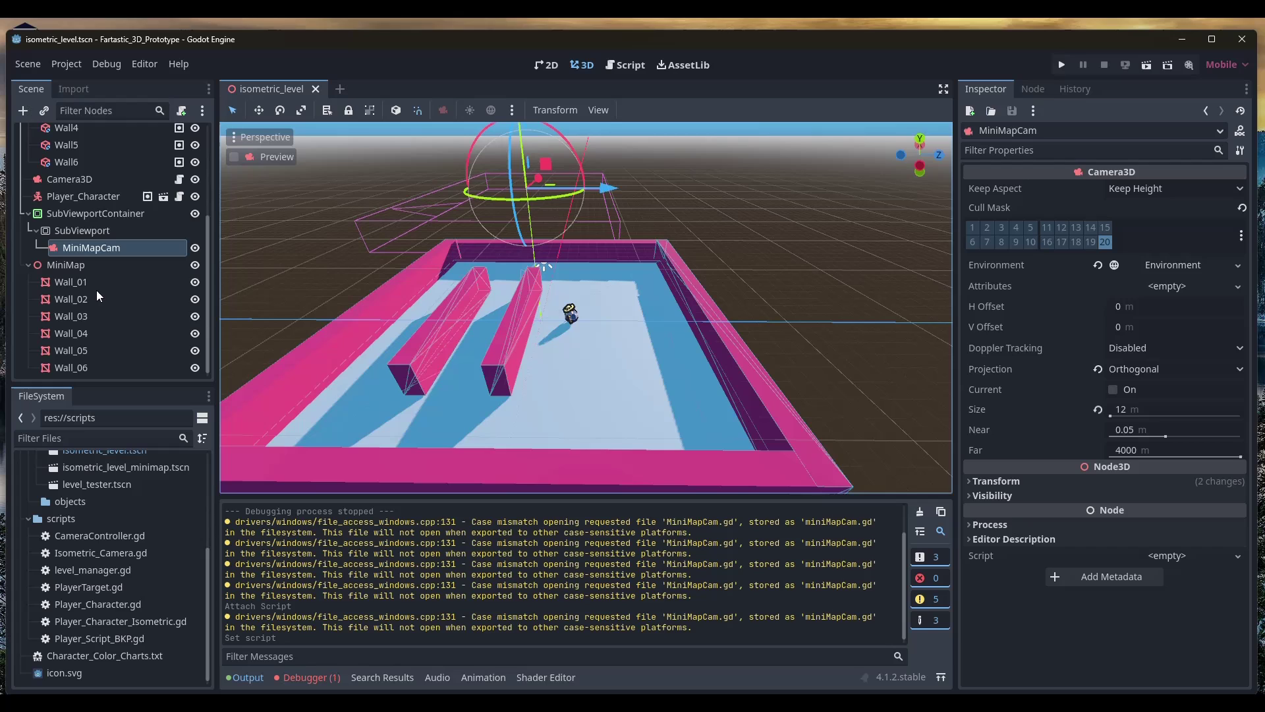
Create a script for MiniMapCam saved in the scripts folder as res://scripts/MiniMapCam.gd
{"action": "left_click", "coordinate": [96, 246]}
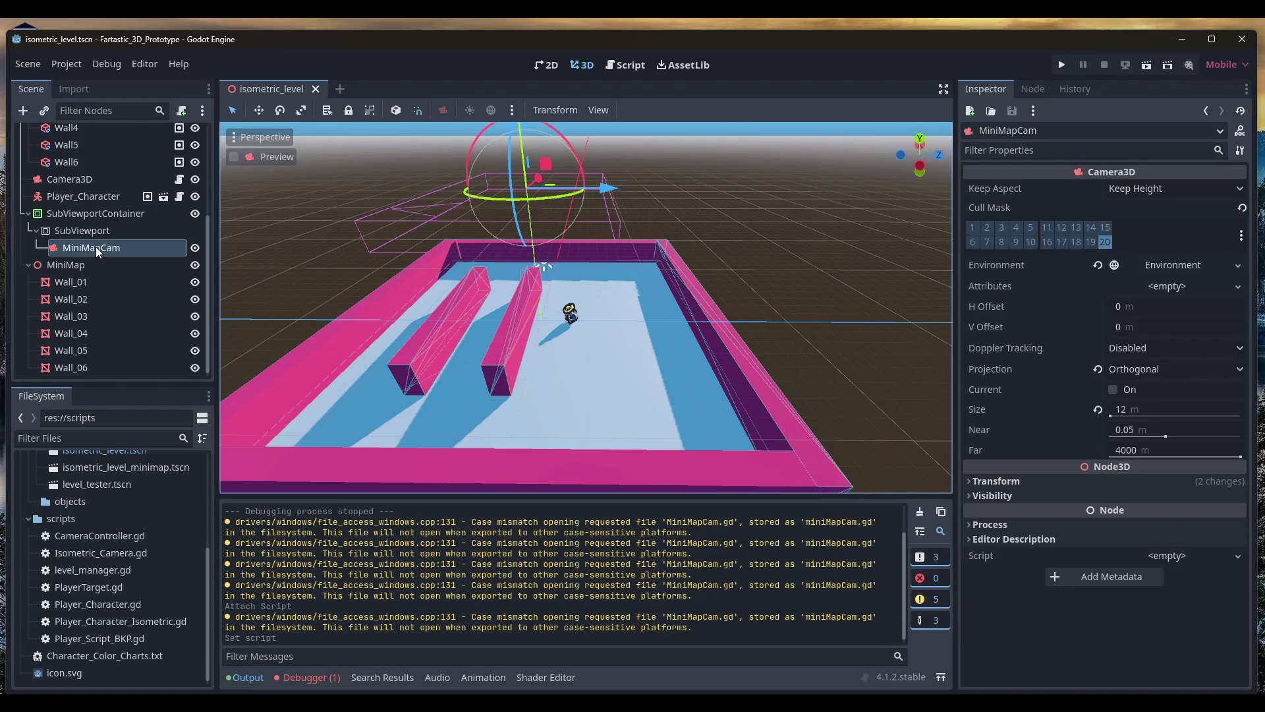
{"action": "left_click", "coordinate": [181, 111]}
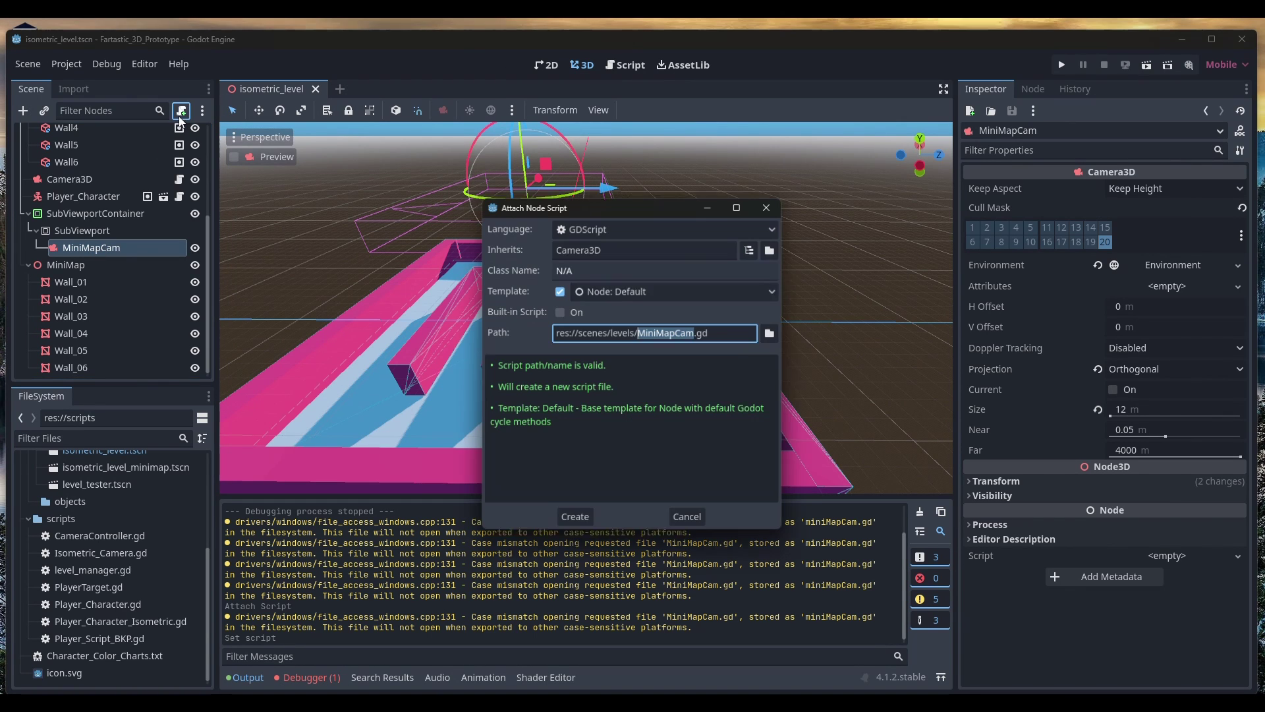
{"action": "left_click", "coordinate": [775, 333]}
{"action": "left_click", "coordinate": [331, 154]}
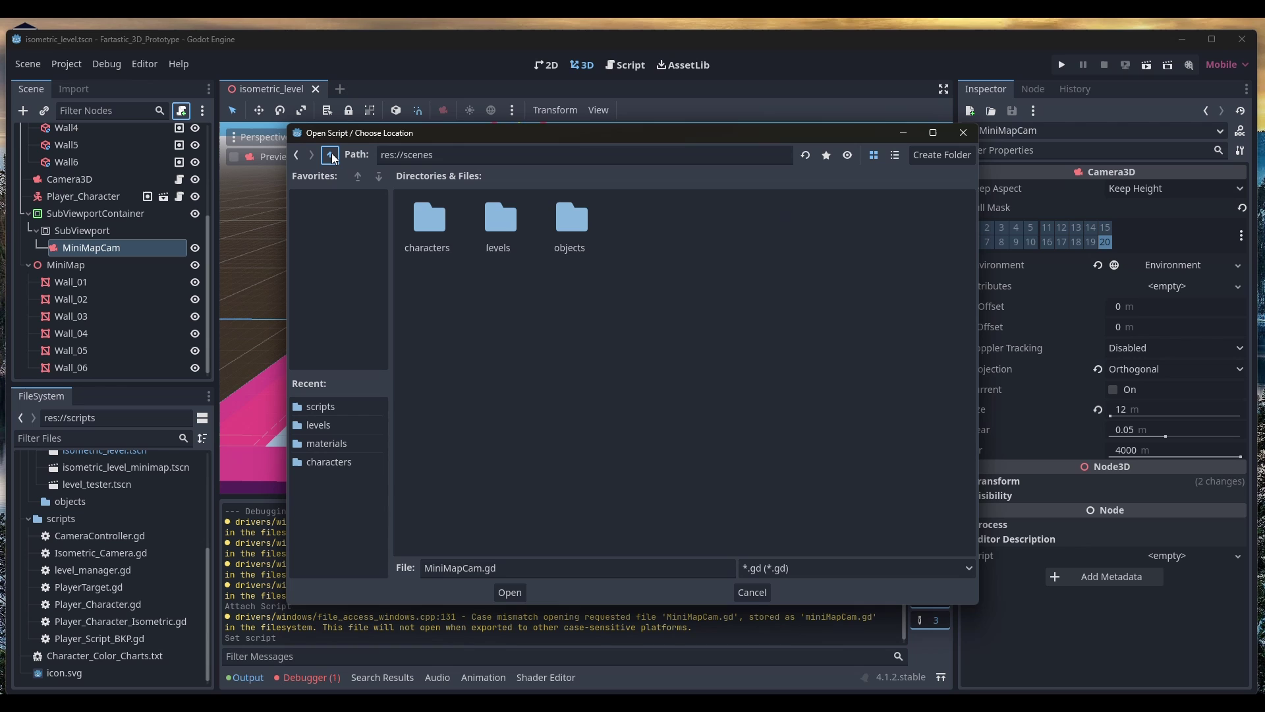
{"action": "left_click", "coordinate": [331, 154]}
{"action": "double_click", "coordinate": [649, 221]}
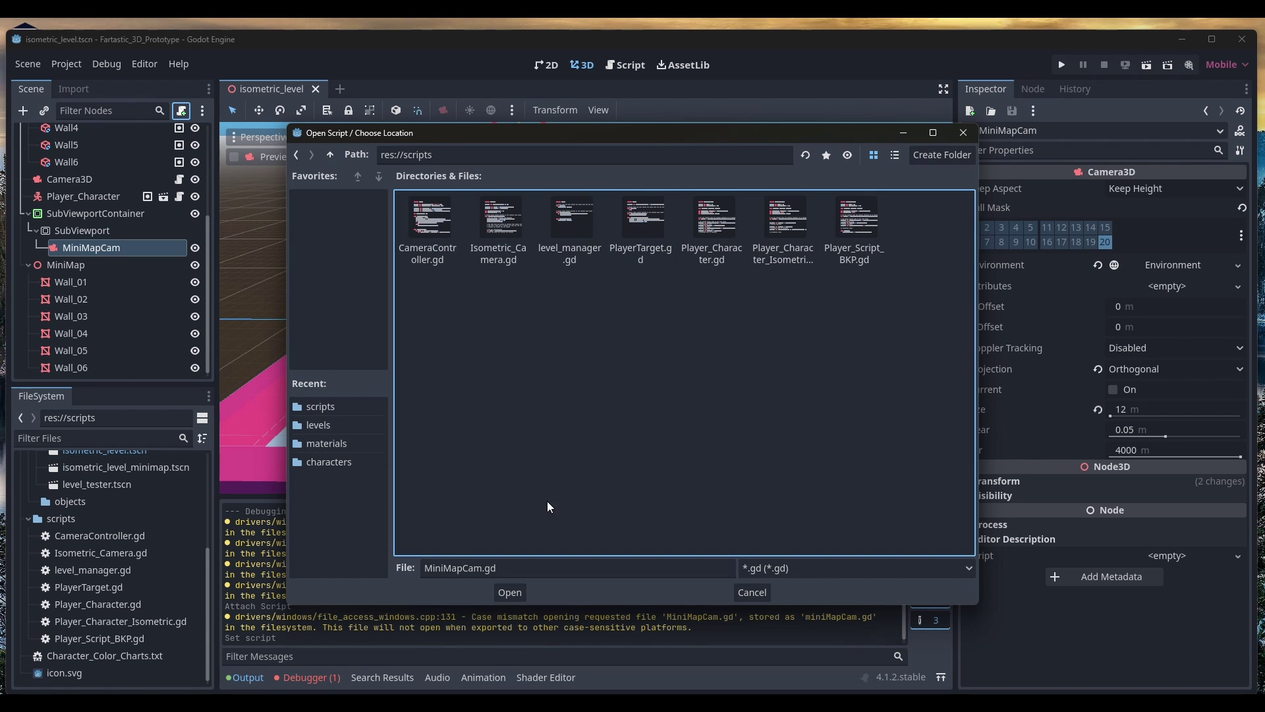
{"action": "left_click", "coordinate": [517, 595]}
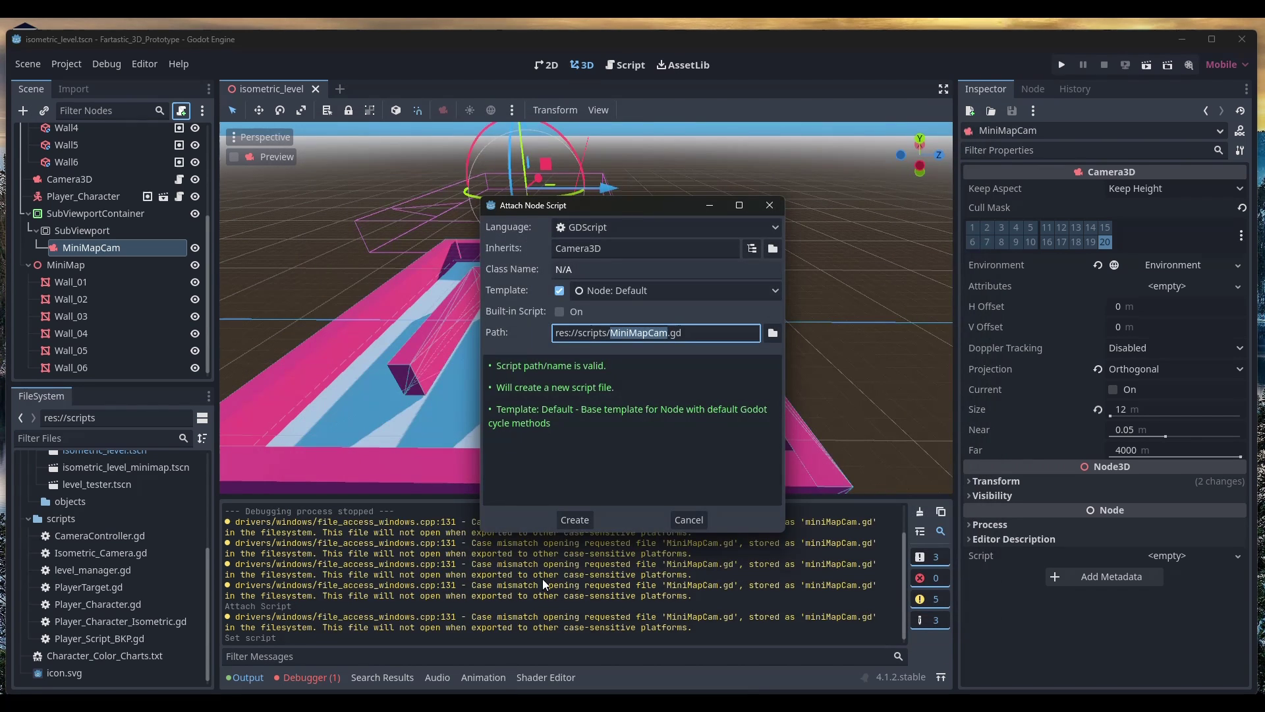
{"action": "left_click", "coordinate": [589, 518]}
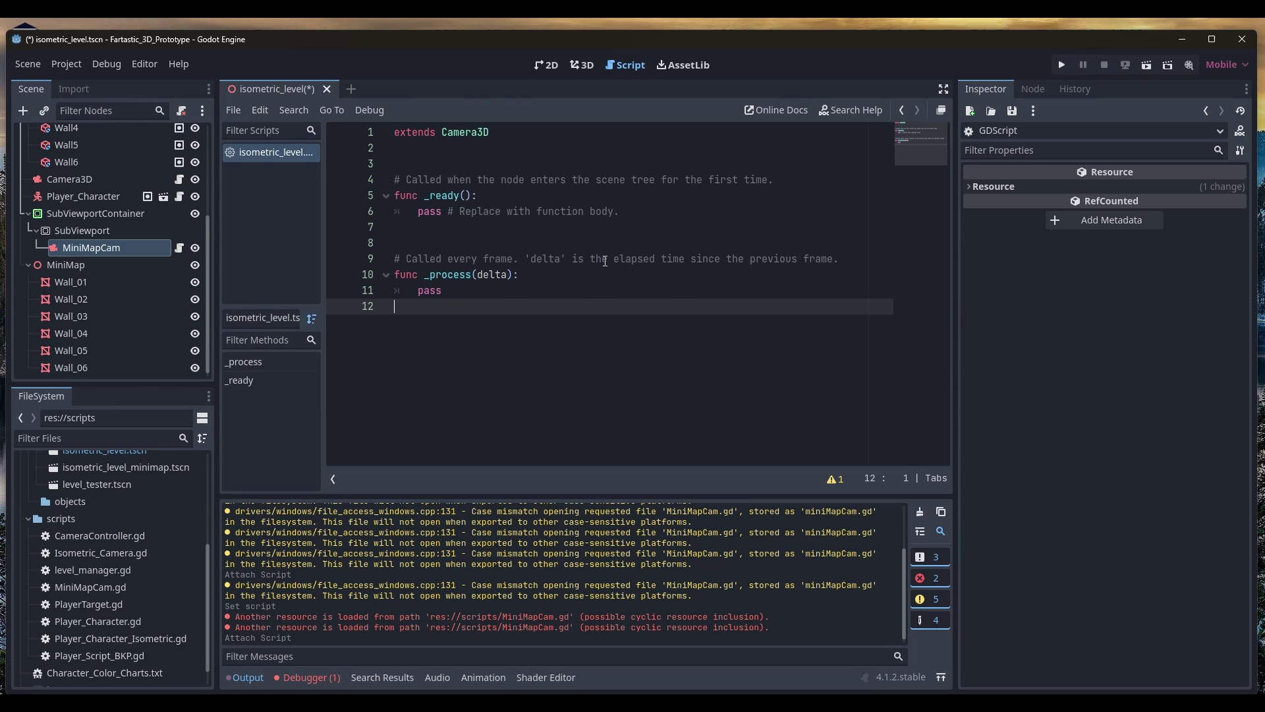
{"action": "left_click_drag", "start_coordinate": [702, 234], "coordinate": [314, 165]}
{"action": "key", "text": "BackSpace"}
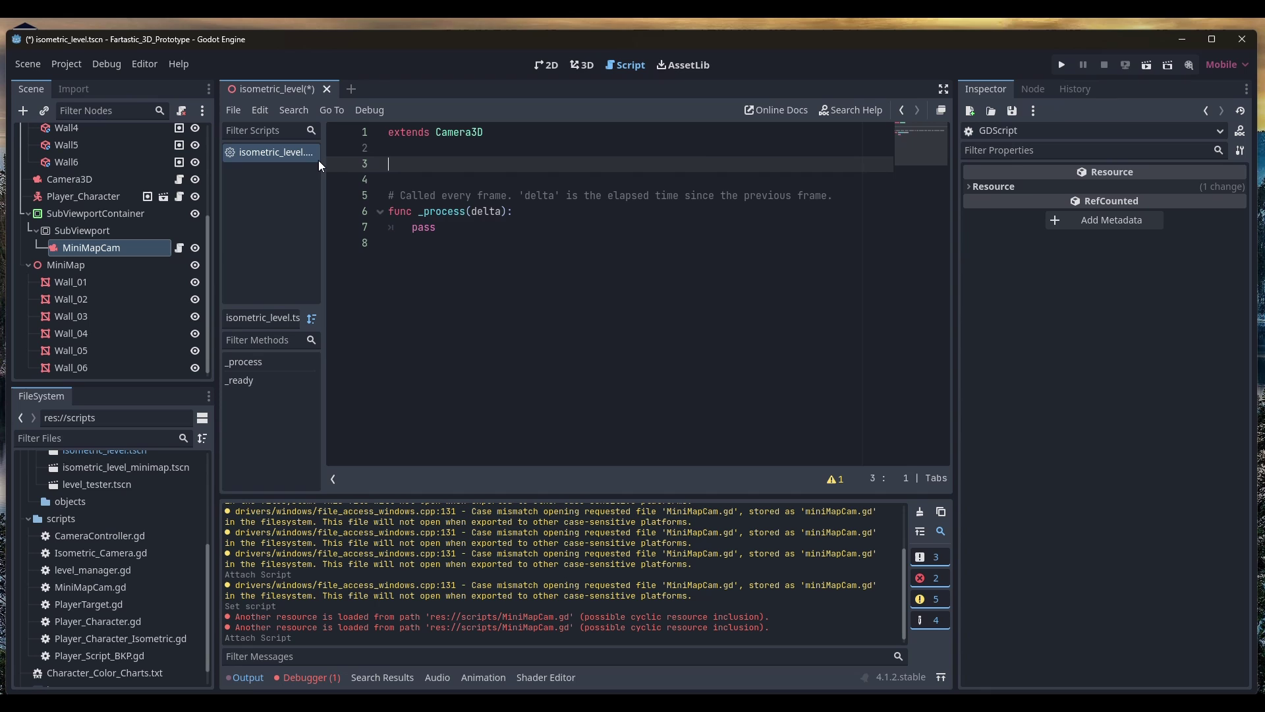
{"action": "type", "text": "@onready var player"}
{"action": "key", "text": "BackSpace"}
{"action": "key", "text": "BackSpace"}
{"action": "type", "text": "u"}
{"action": "key", "text": "BackSpace"}
{"action": "type", "text": "er ="}
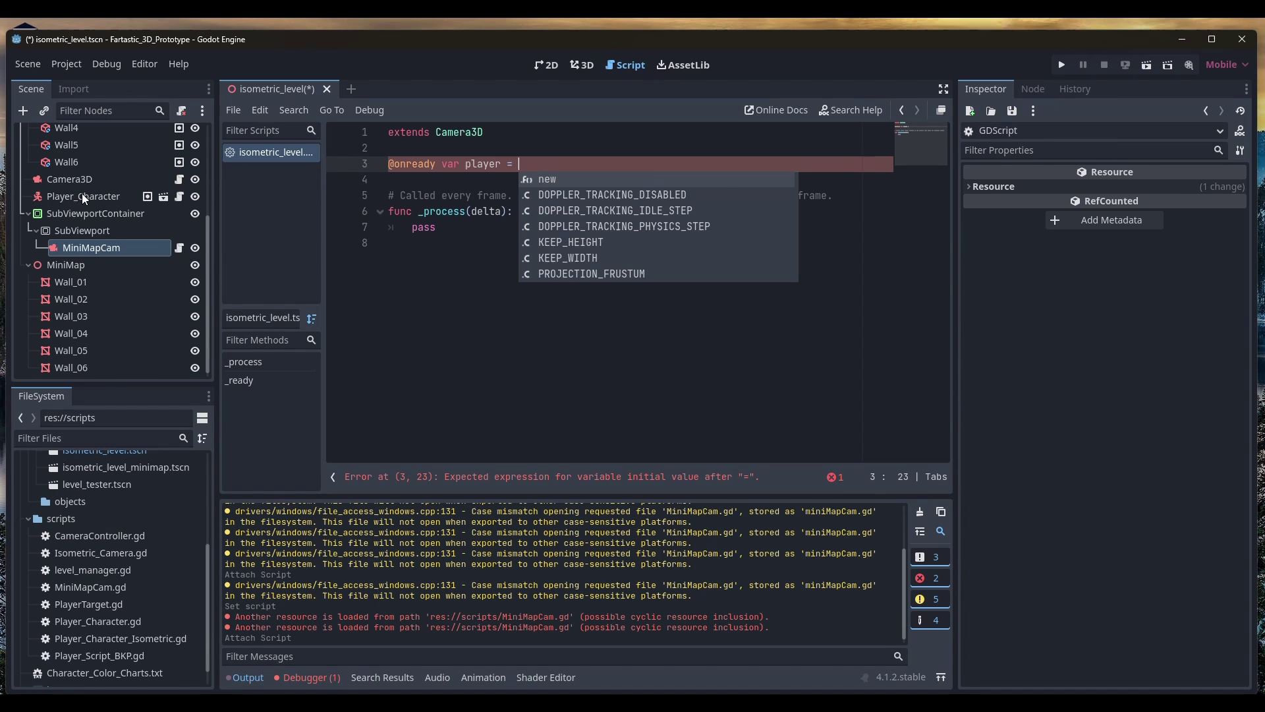
Drag Player_Character into the line so it reads $"../../../Player_Character"
{"action": "left_click_drag", "start_coordinate": [82, 195], "coordinate": [600, 161]}
{"action": "left_click", "coordinate": [78, 197]}
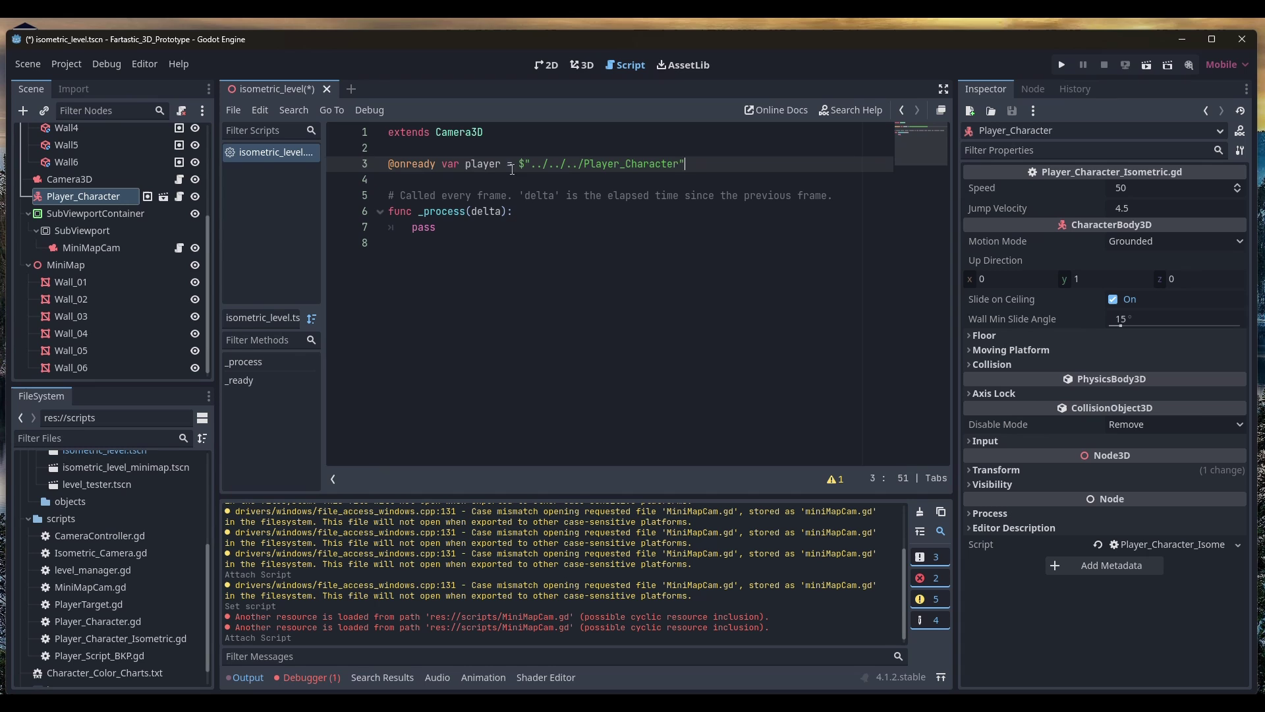
{"action": "left_click_drag", "start_coordinate": [516, 165], "coordinate": [686, 165]}
{"action": "left_click", "coordinate": [701, 165]}
Replace 'pass' in _process with 'position = Vector3(player.position.x, position.y, player.position.z)'
{"action": "double_click", "coordinate": [427, 227]}
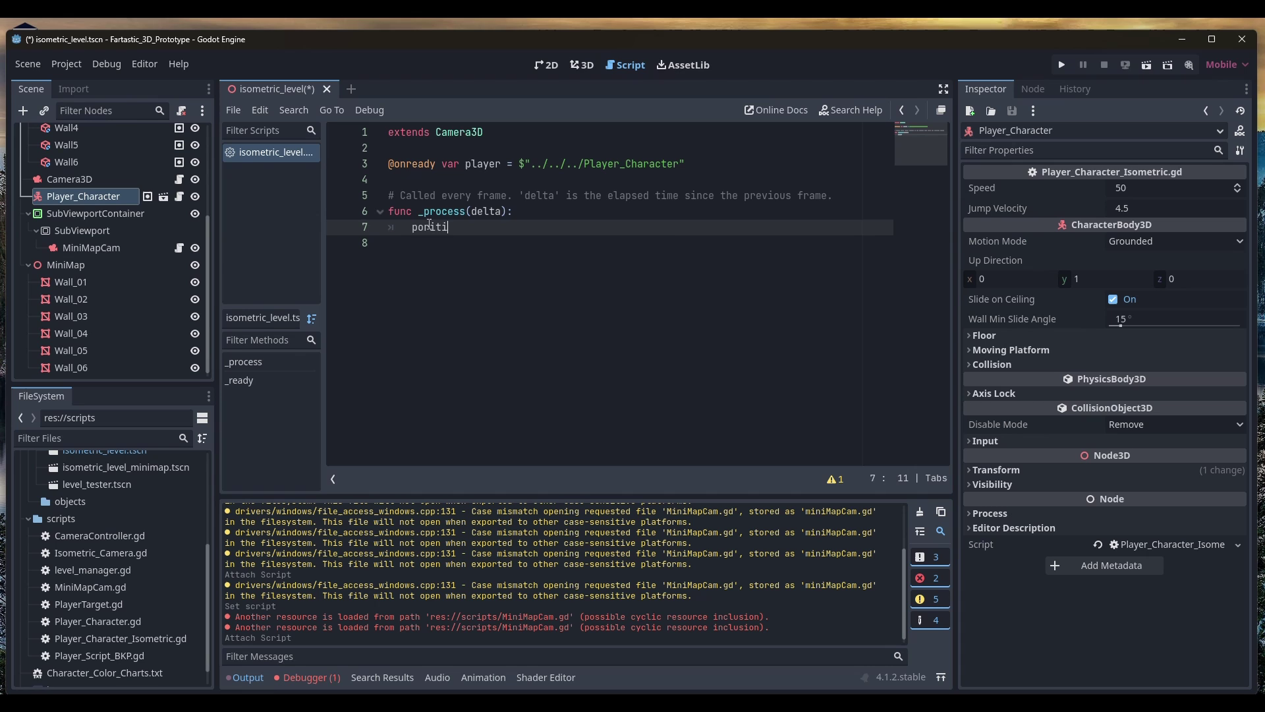
{"action": "left_click", "coordinate": [759, 327]}
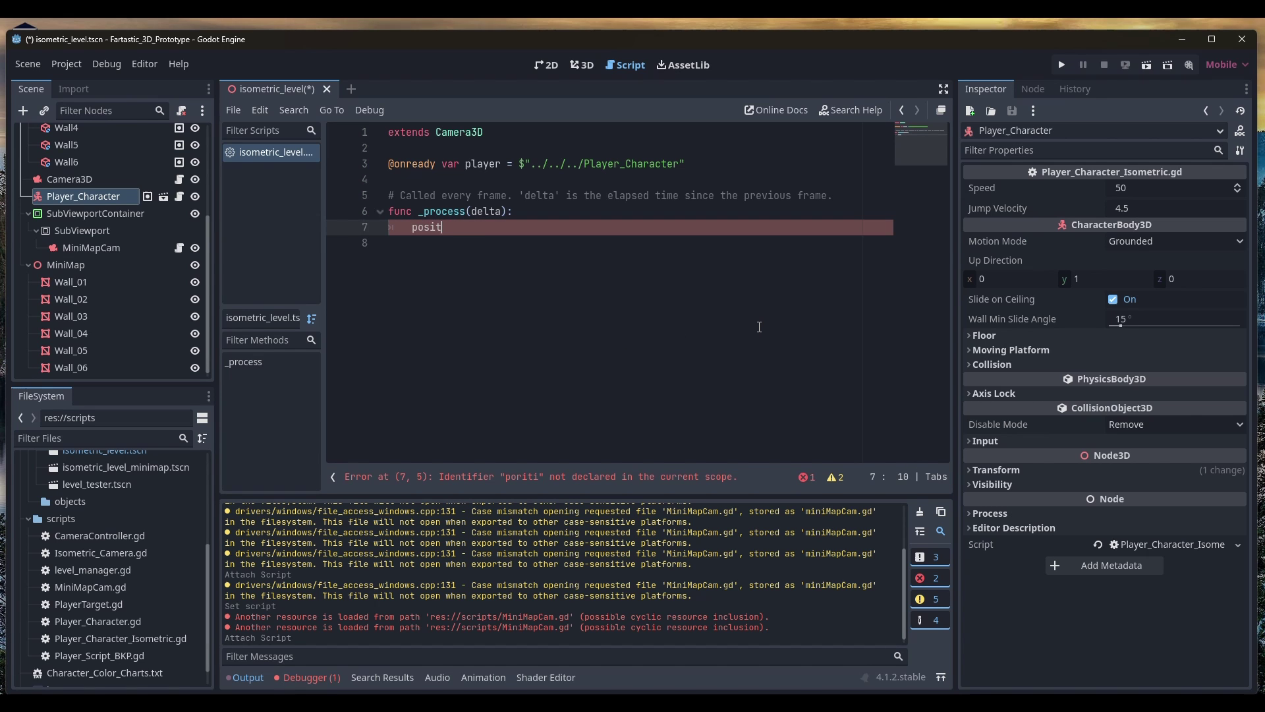
{"action": "type", "text": "ion"}
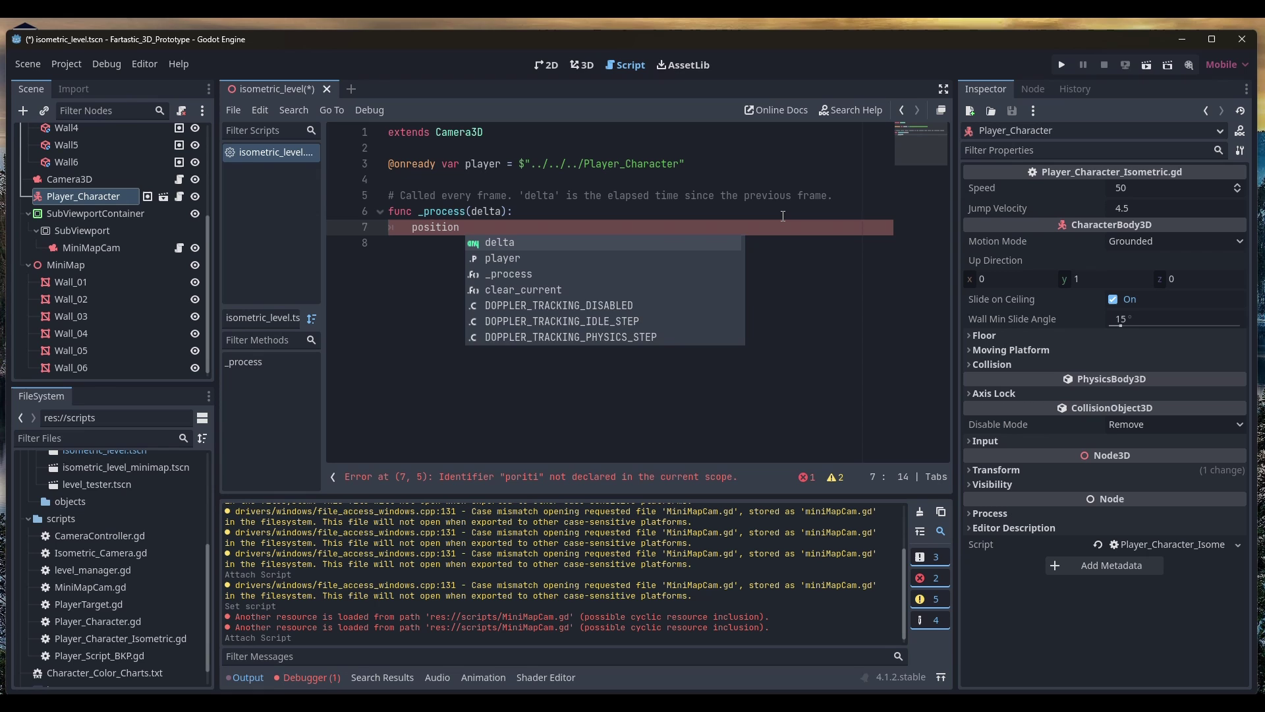
{"action": "type", "text": " = Vect"}
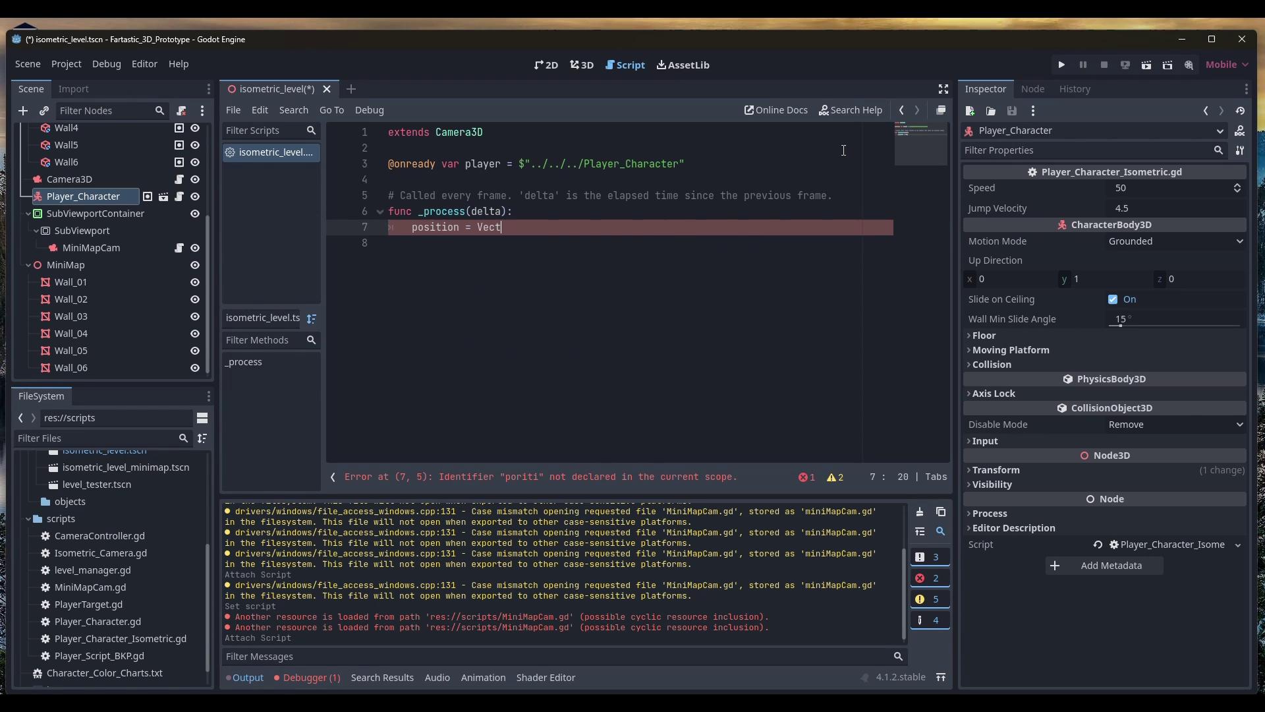
{"action": "type", "text": "ro33"}
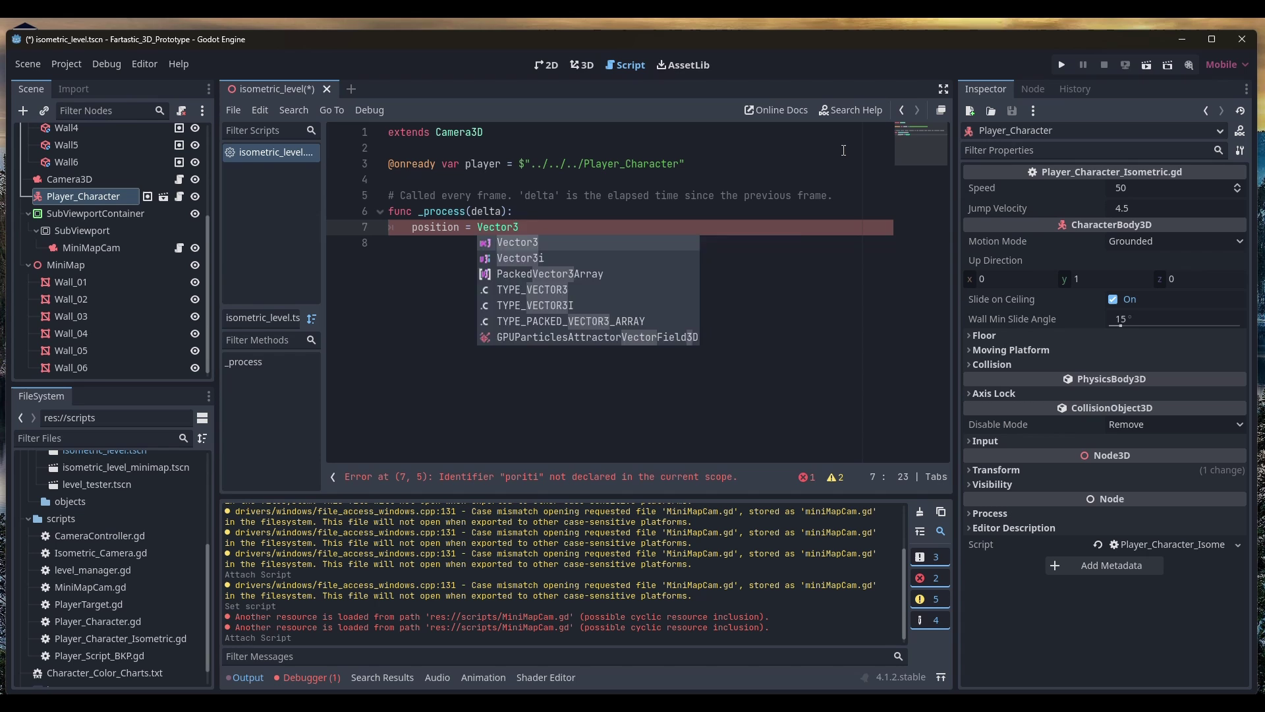
{"action": "type", "text": "(positi"}
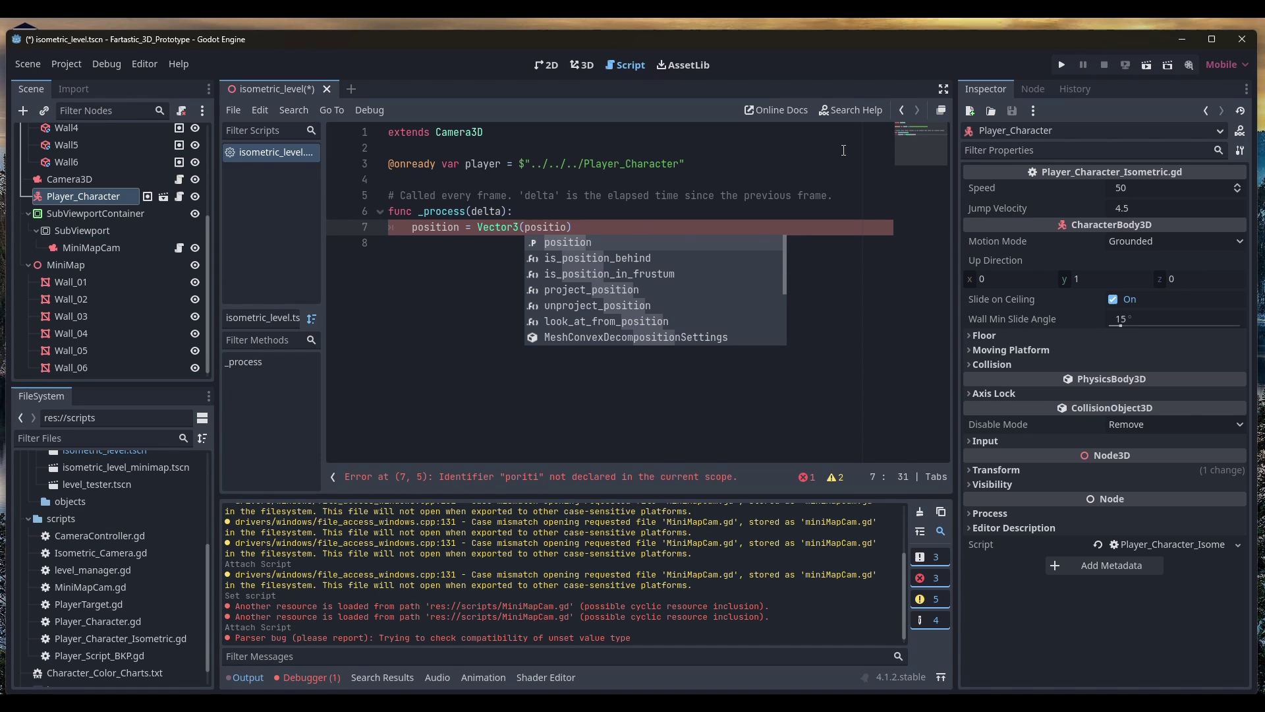
{"action": "type", "text": "o"}
{"action": "type", "text": "n.x"}
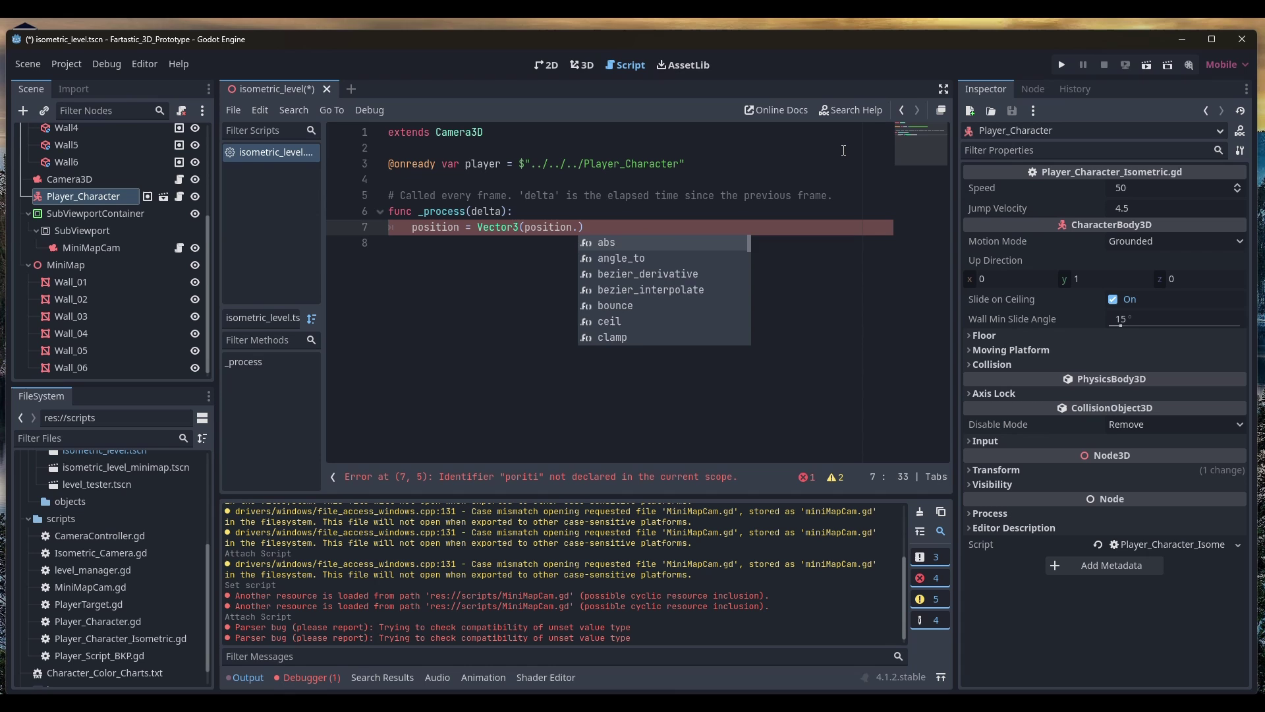
{"action": "type", "text": ", position"}
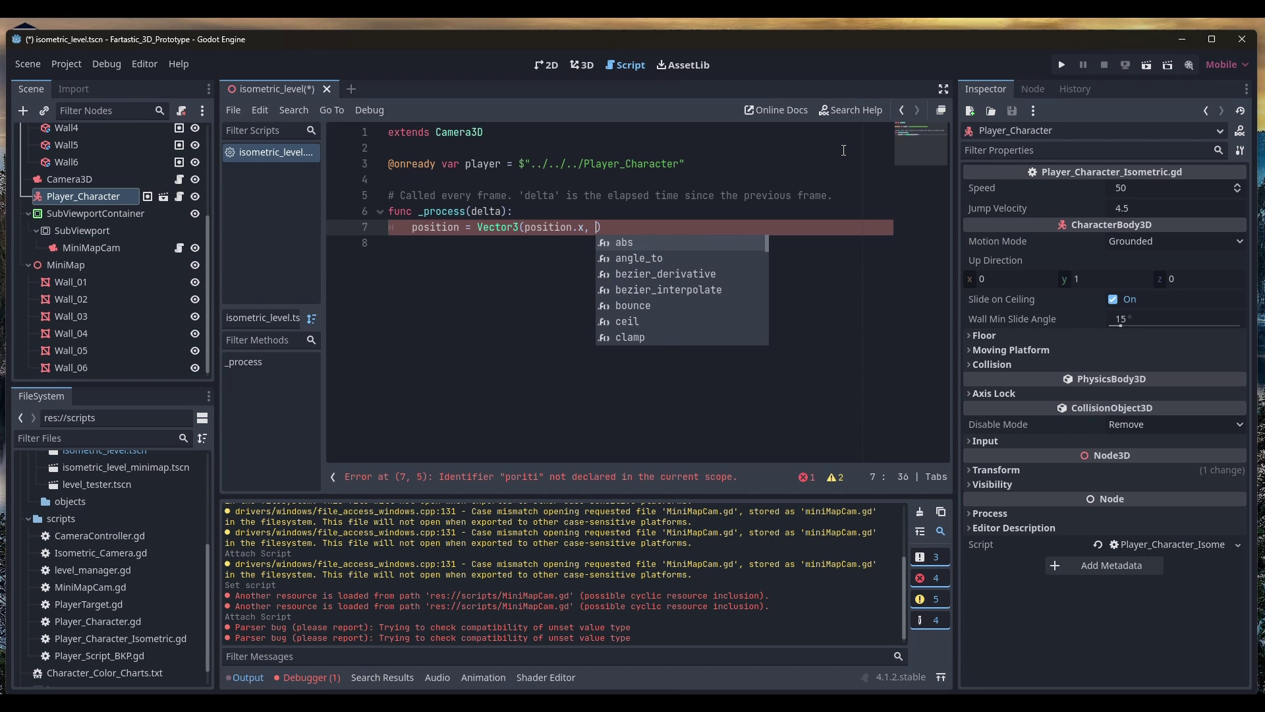
{"action": "type", "text": ".y"}
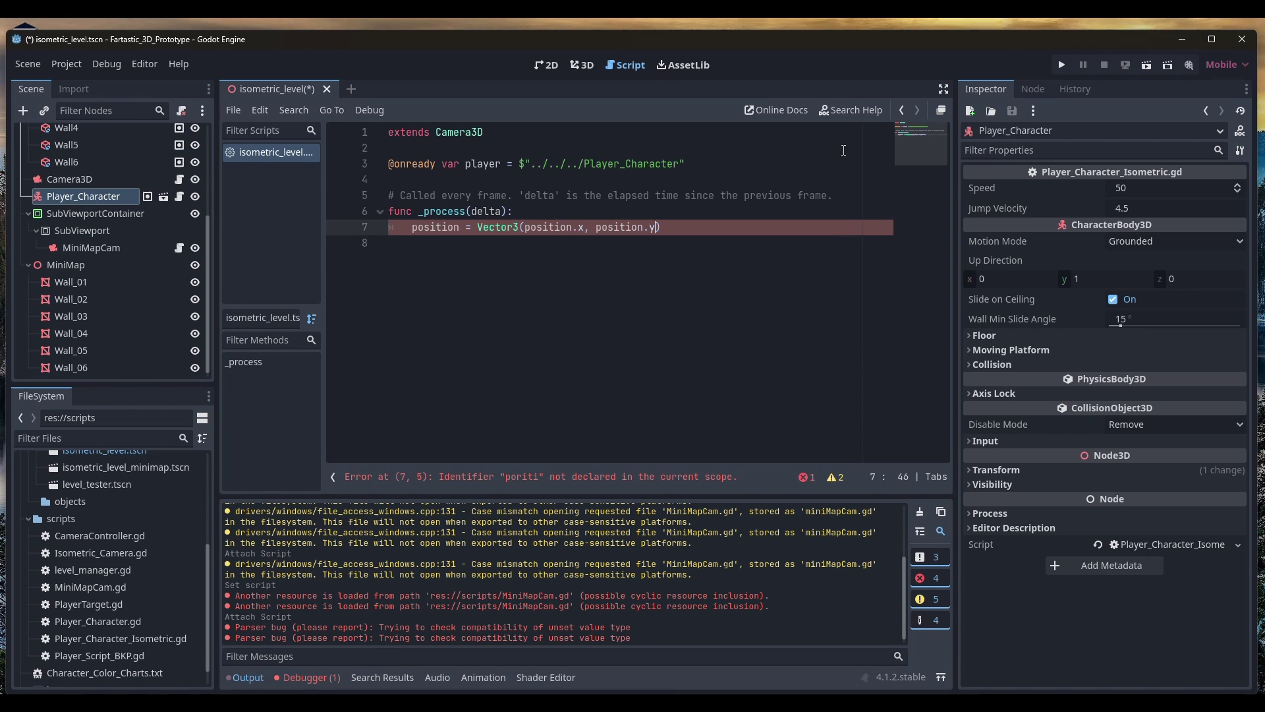
{"action": "type", "text": ", position.z"}
{"action": "key", "text": "Left"}
{"action": "key", "text": "Left"}
{"action": "key", "text": "Left"}
{"action": "key", "text": "Left"}
{"action": "key", "text": "Left"}
{"action": "key", "text": "Left"}
{"action": "key", "text": "Left"}
{"action": "key", "text": "Left"}
{"action": "key", "text": "Left"}
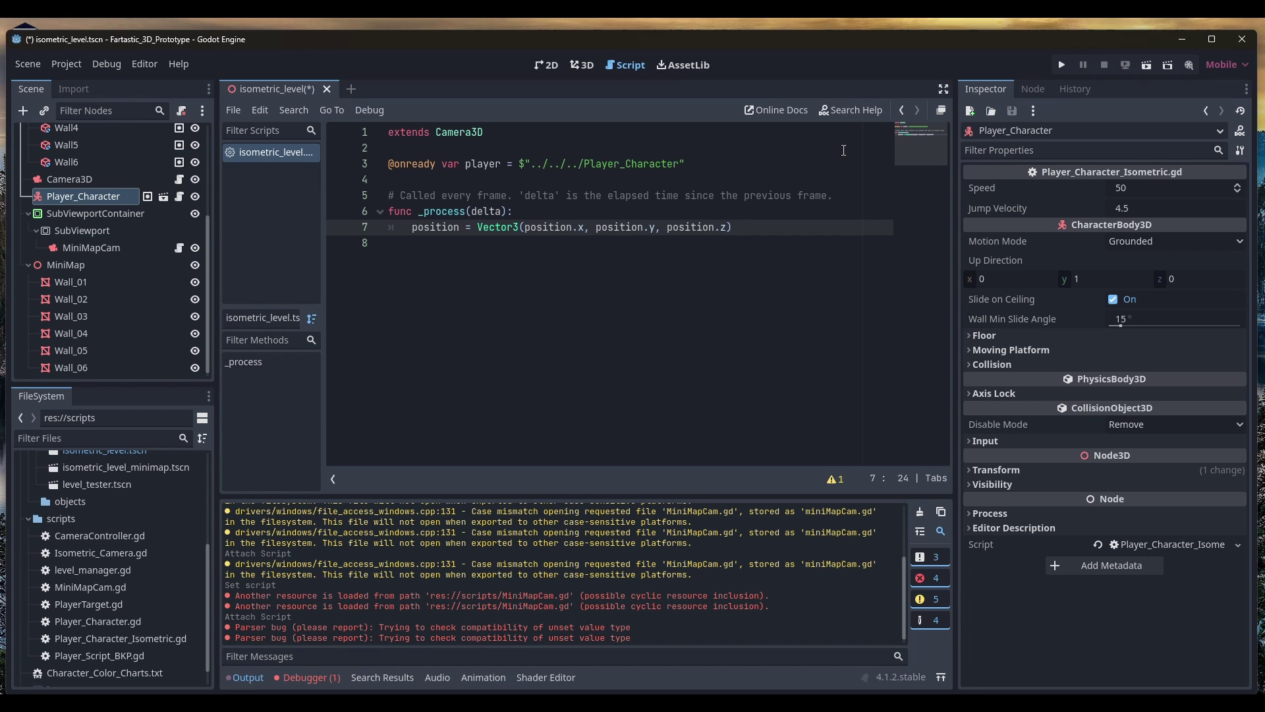
{"action": "type", "text": "player."}
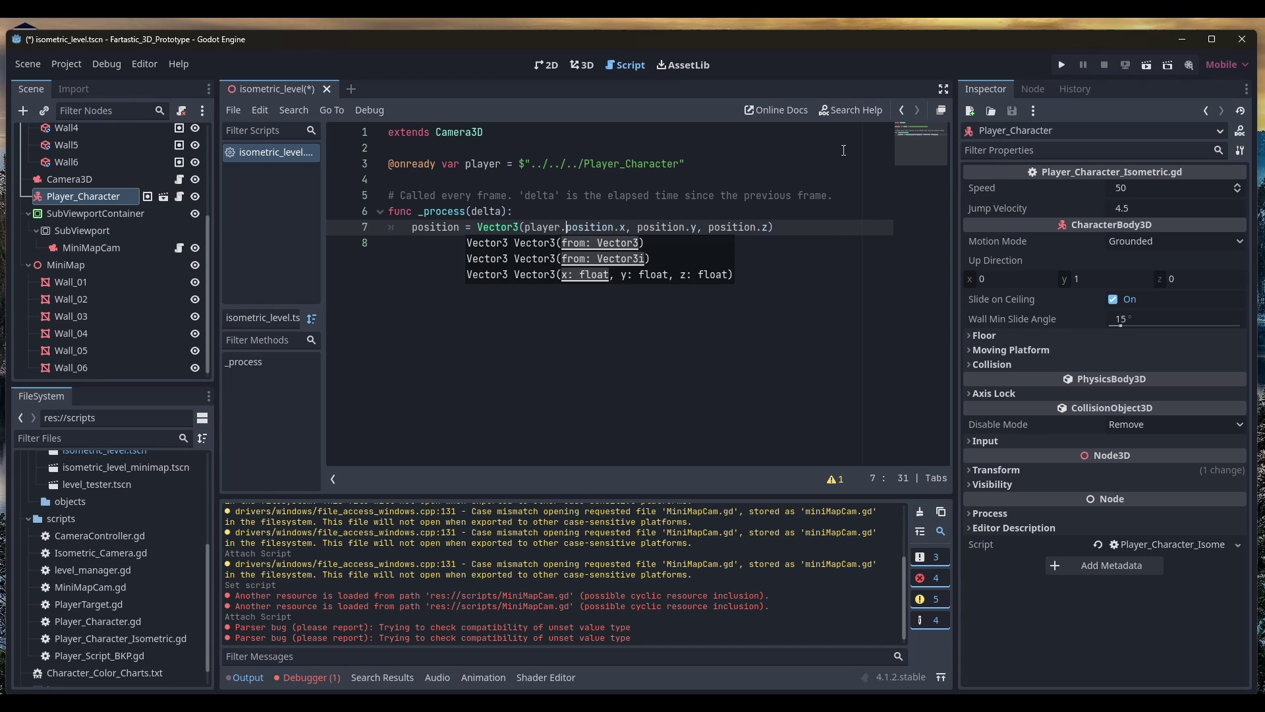
{"action": "key", "text": "ctrl+Right"}
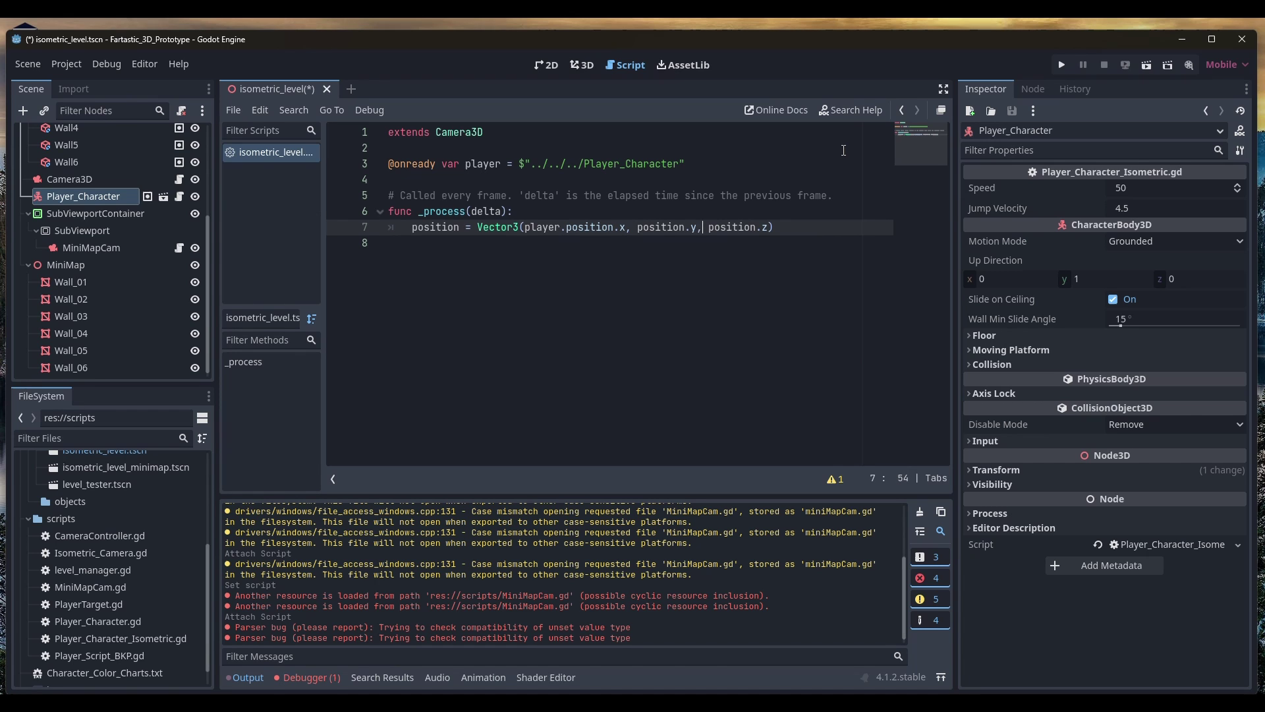
{"action": "type", "text": "r.p"}
Run the game, walk the character along the pink wall to check the minimap, then stop it
{"action": "key", "text": "F5"}
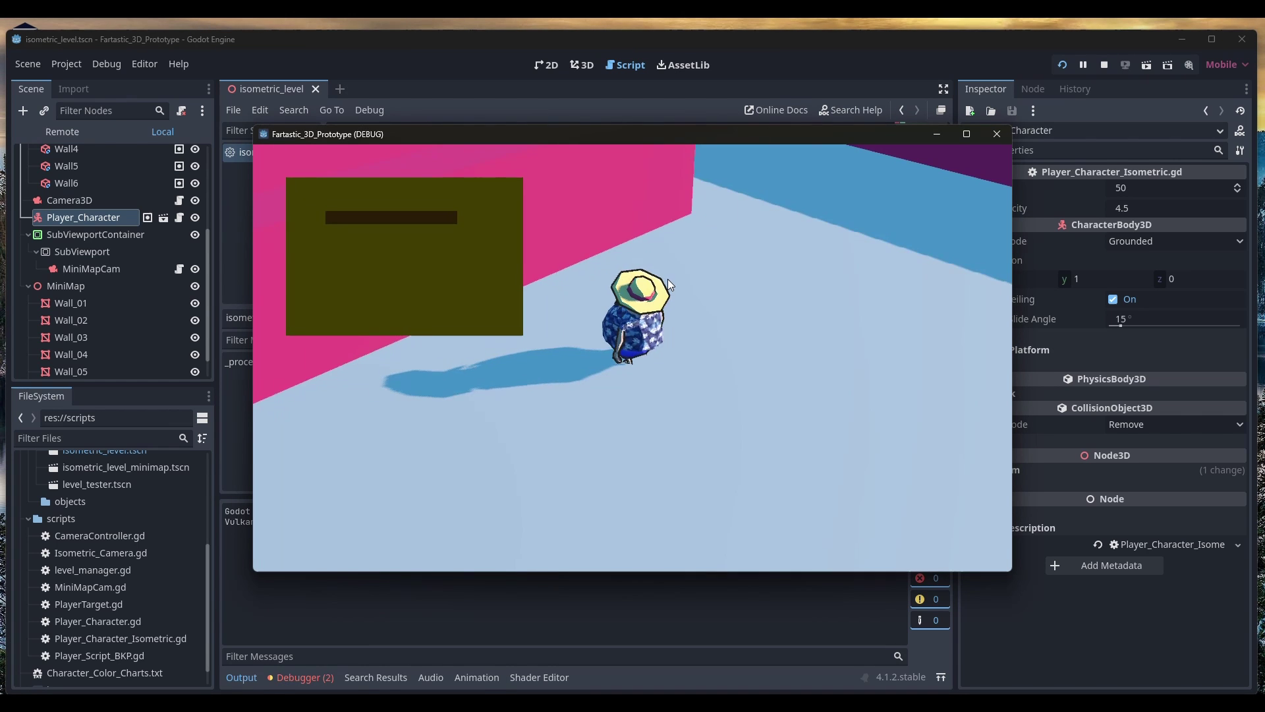
{"action": "key", "text": "w"}
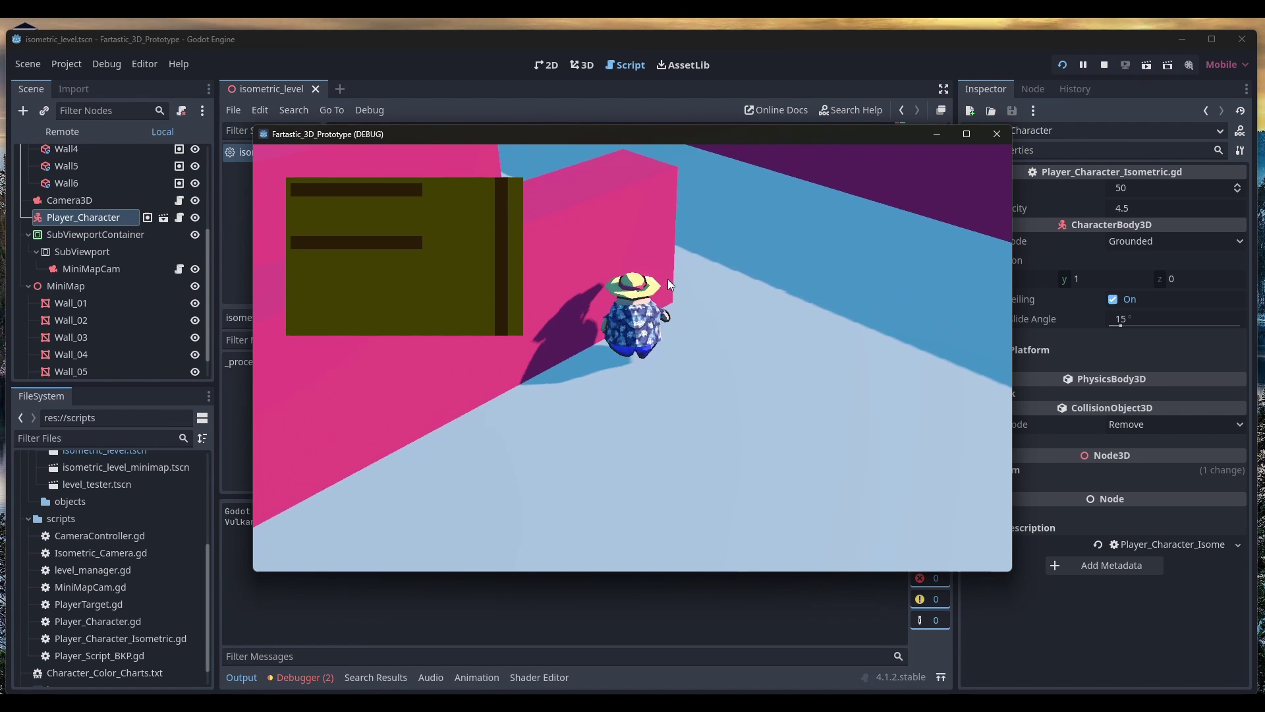
{"action": "key", "text": "d"}
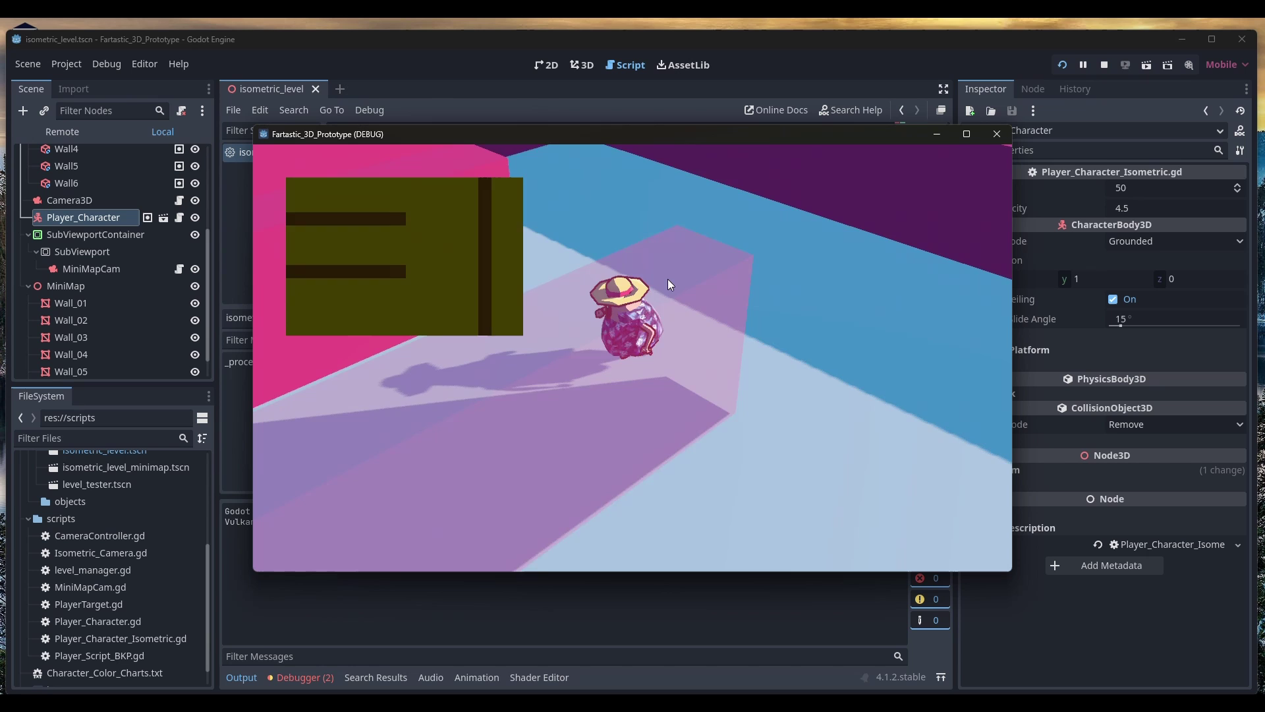
{"action": "key", "text": "a"}
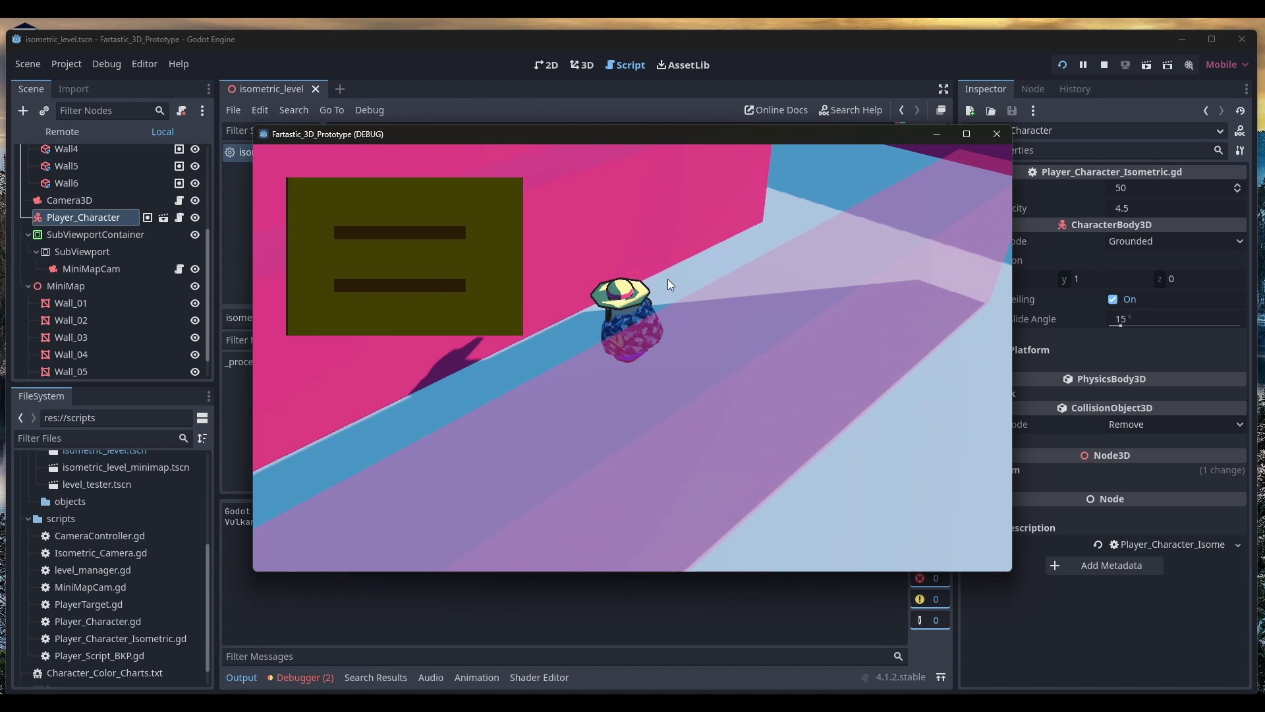
{"action": "key", "text": "a"}
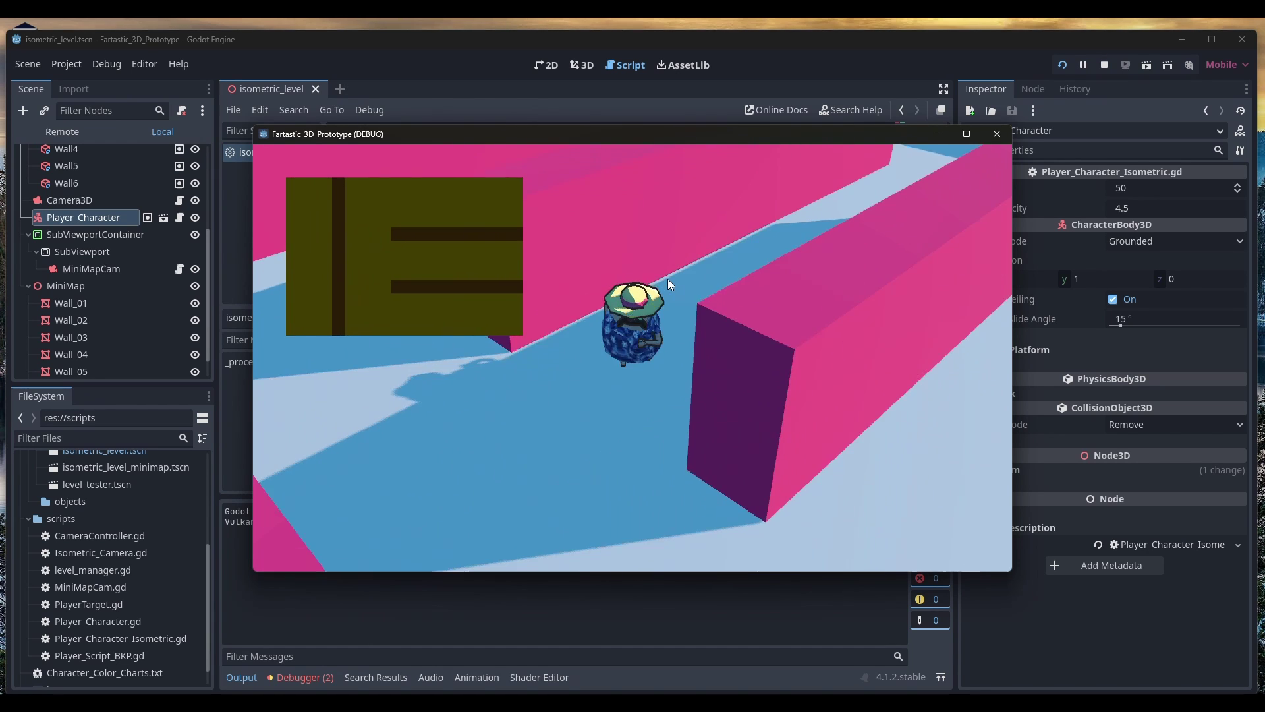
{"action": "key", "text": "F8"}
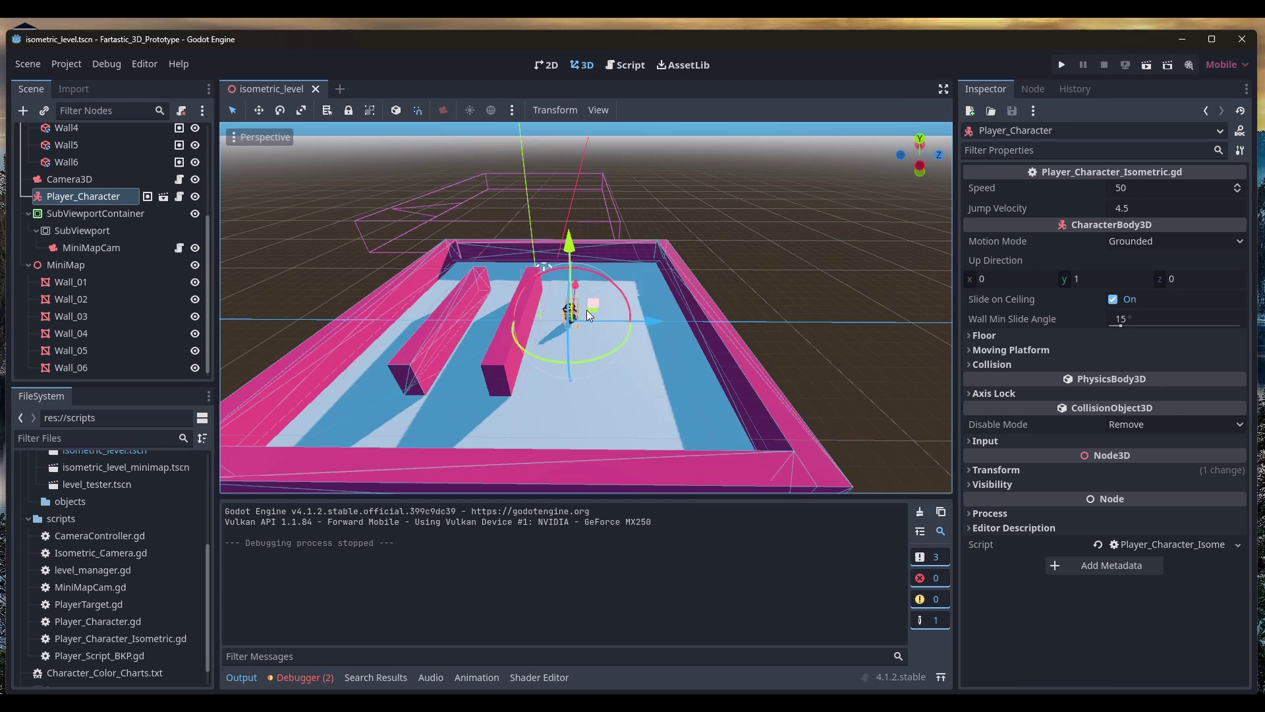
Add a MeshInstance3D with a new PlaneMesh under Player_Character
{"action": "key", "text": "ctrl+a"}
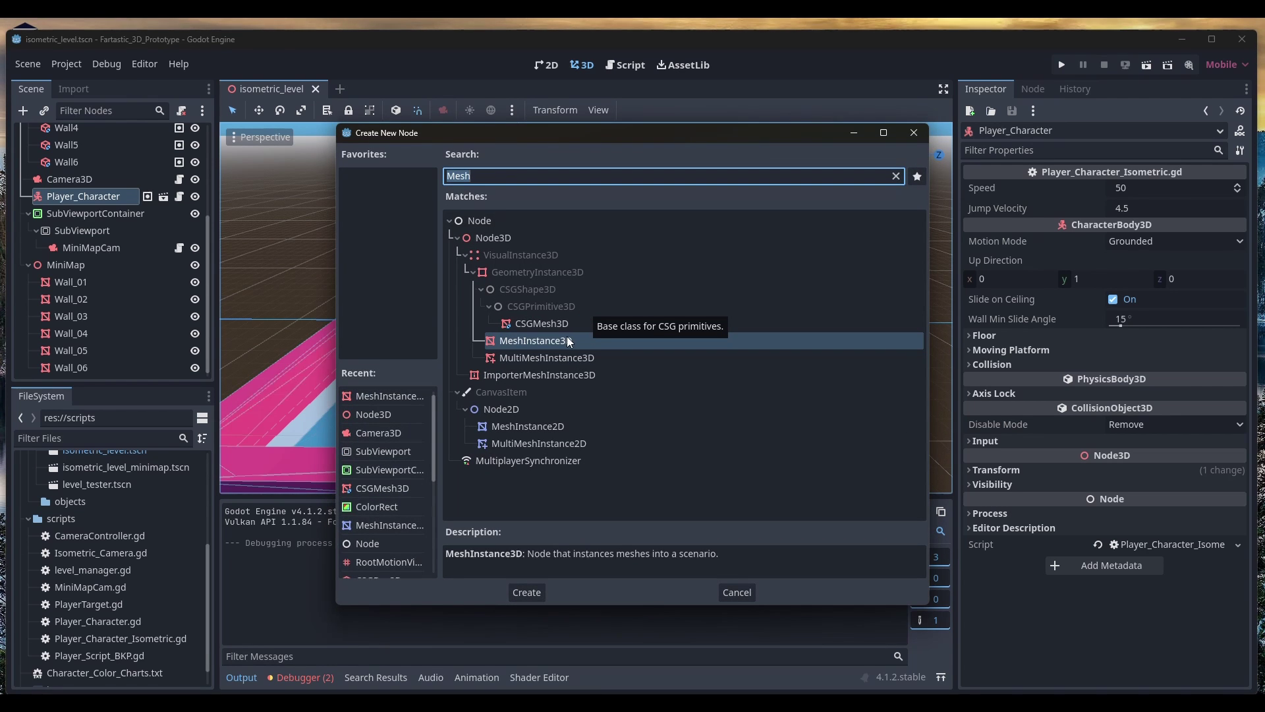
{"action": "double_click", "coordinate": [567, 338]}
{"action": "left_click", "coordinate": [1178, 191]}
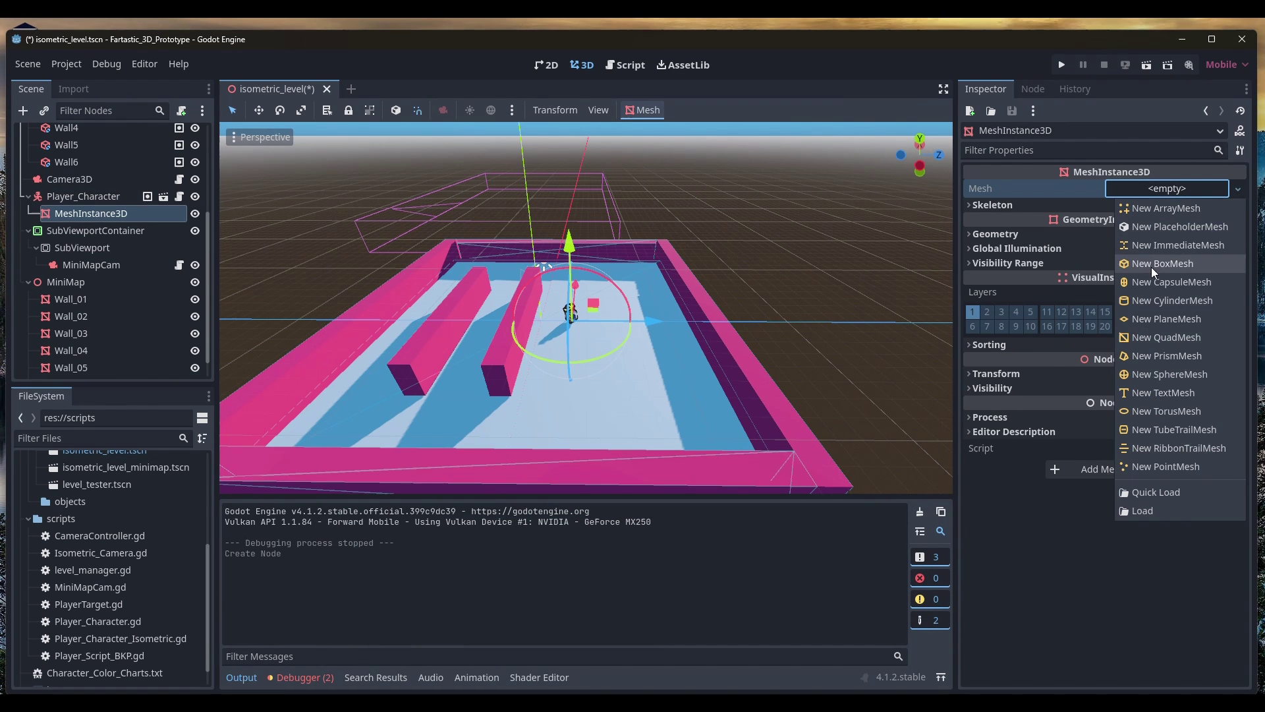
{"action": "left_click", "coordinate": [1166, 321]}
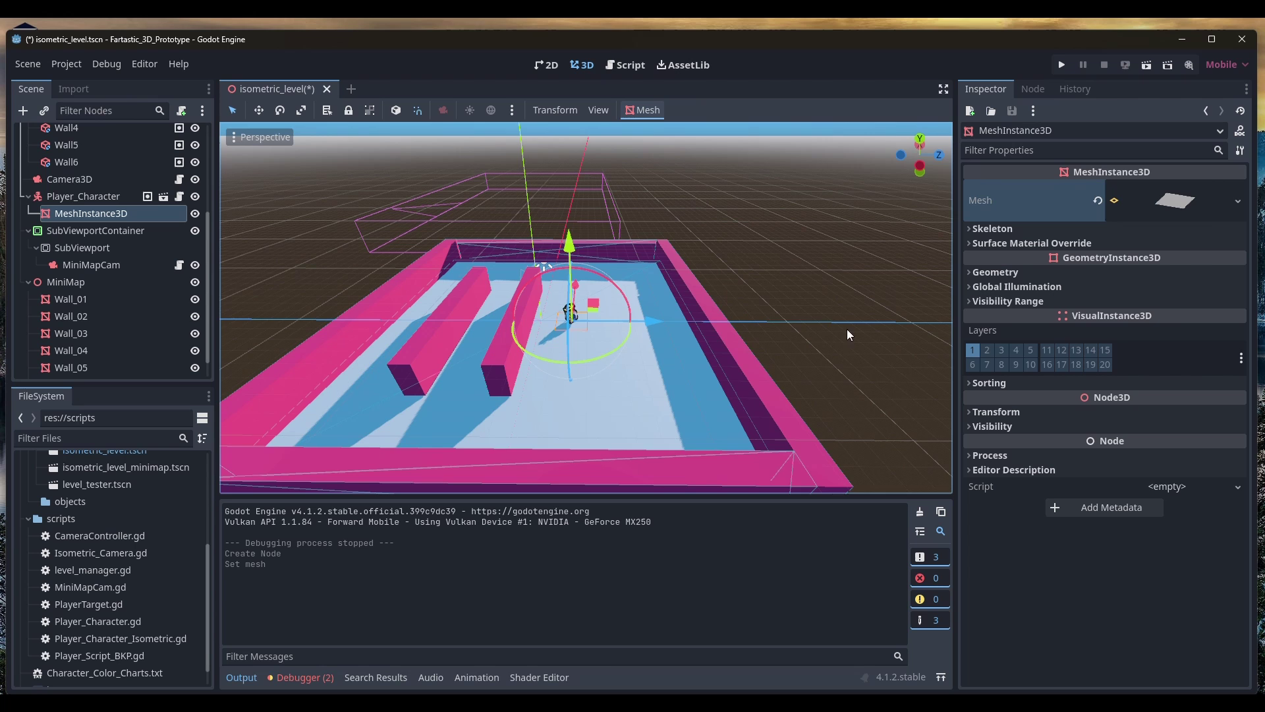
Zoom in on the character and lift the plane mesh above it
{"action": "middle_click_drag", "start_coordinate": [677, 330], "coordinate": [539, 286]}
{"action": "scroll", "coordinate": [539, 284], "scroll_direction": "up", "scroll_amount": 6}
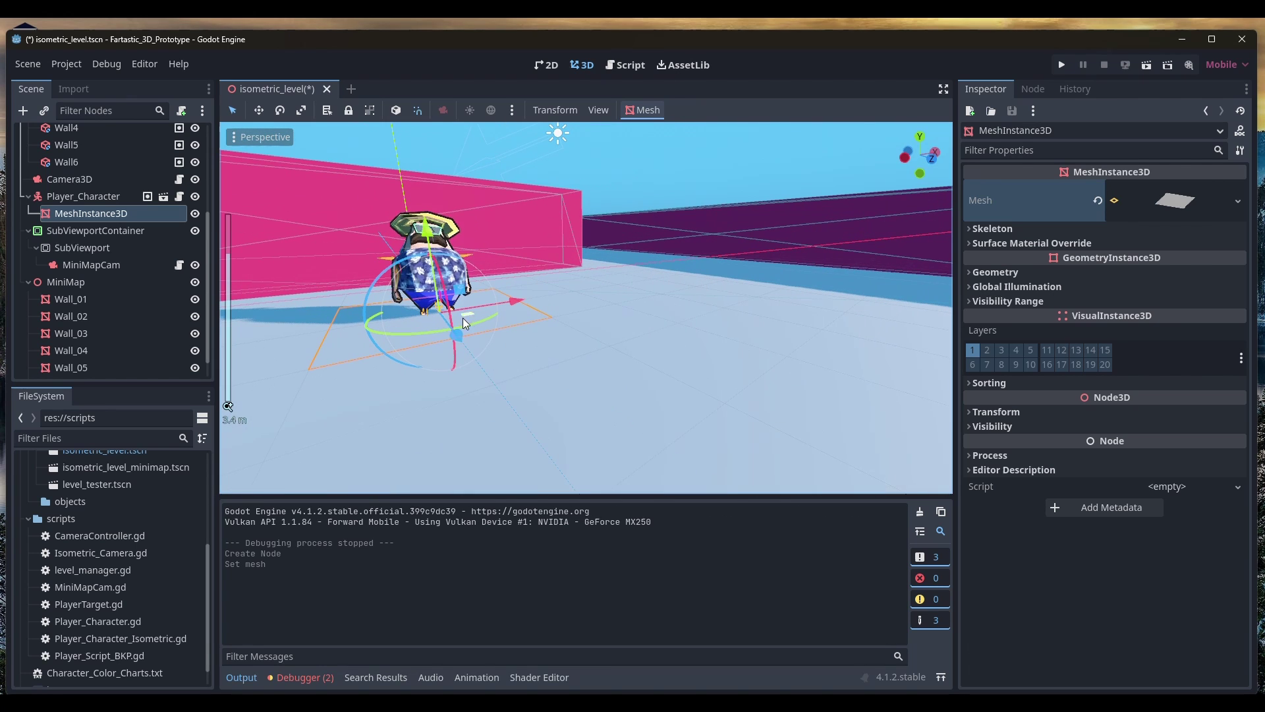
{"action": "left_click_drag", "start_coordinate": [427, 228], "coordinate": [433, 141]}
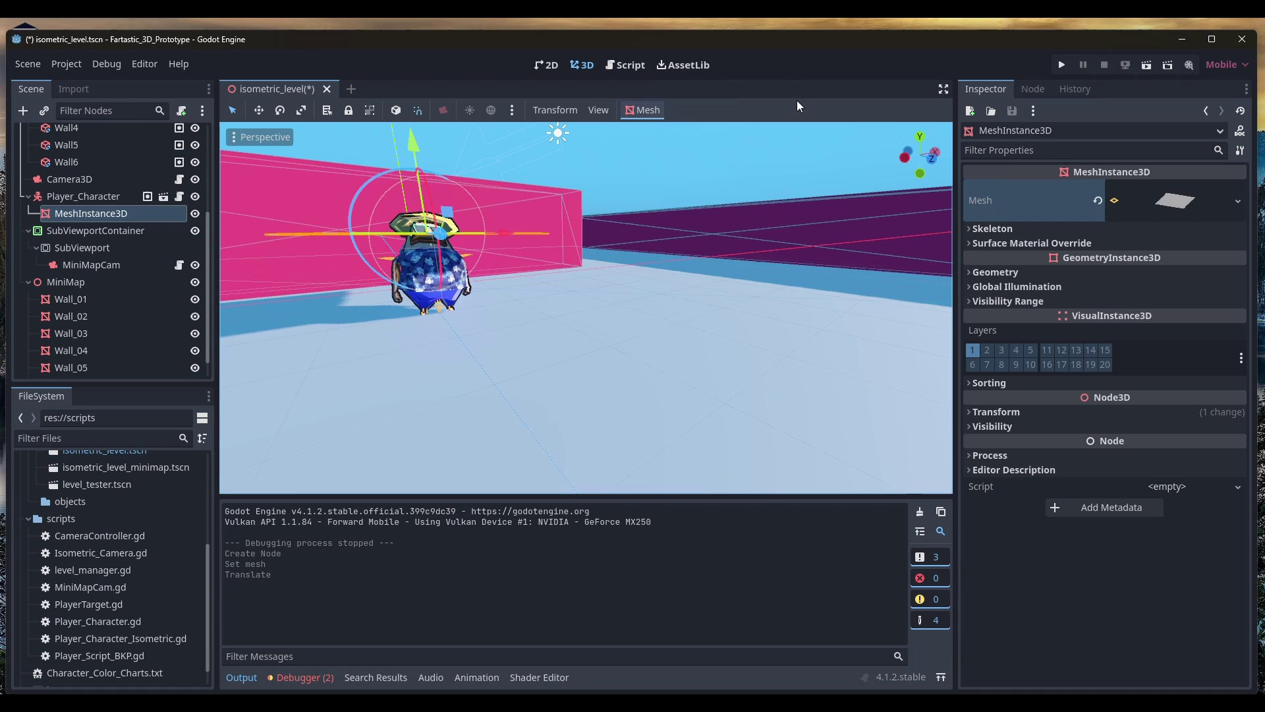
Give the plane mesh a new StandardMaterial3D with Shading Mode set to Unshaded
{"action": "left_click", "coordinate": [919, 136]}
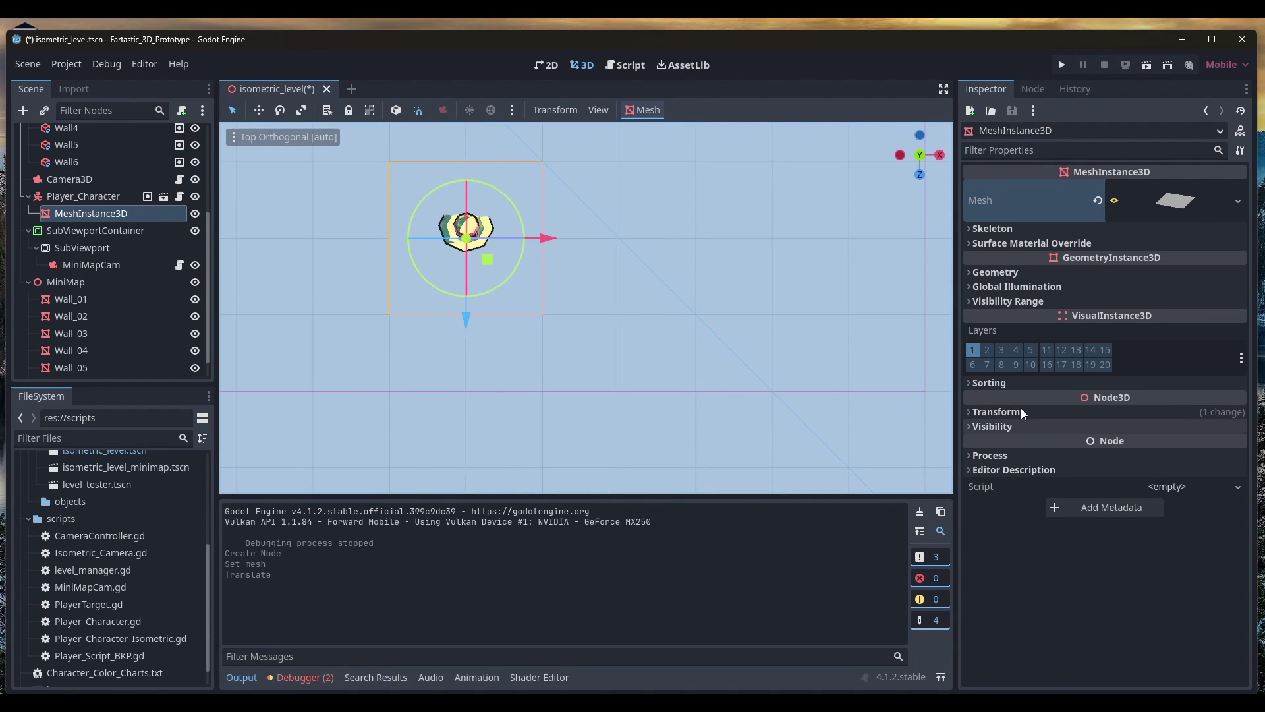
{"action": "left_click", "coordinate": [1176, 204]}
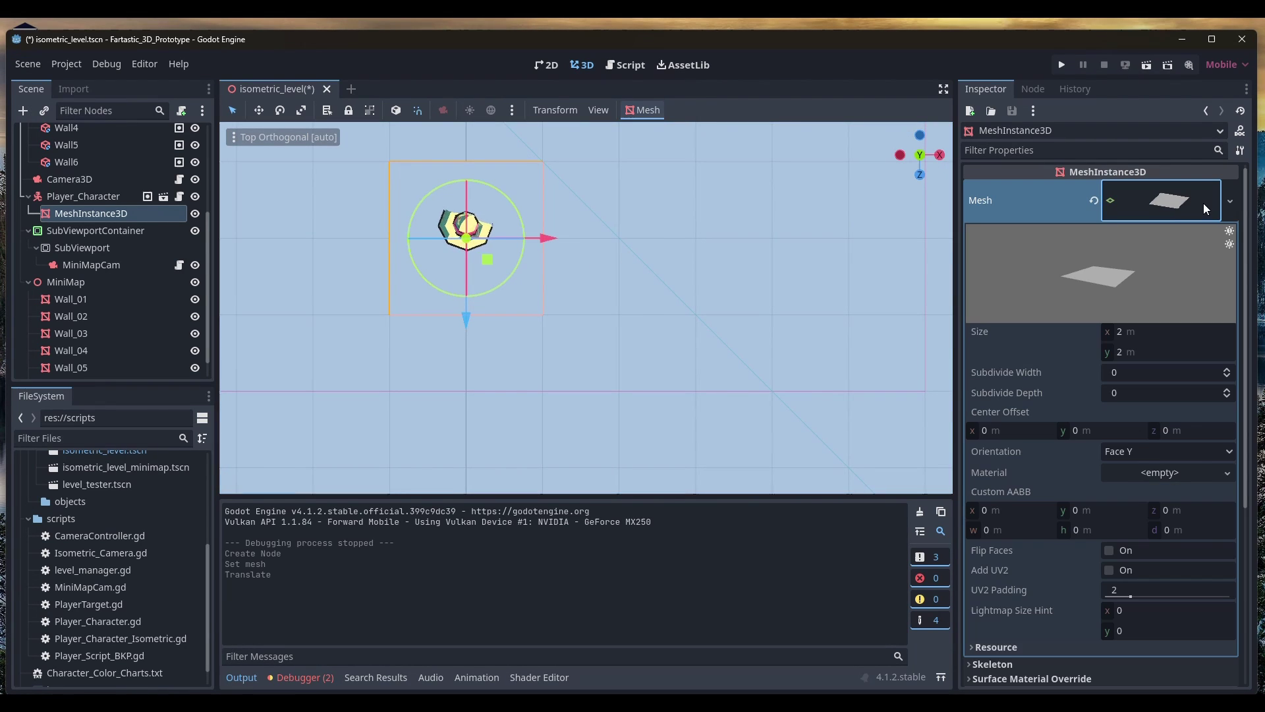
{"action": "left_click", "coordinate": [1199, 472]}
{"action": "left_click", "coordinate": [1161, 495]}
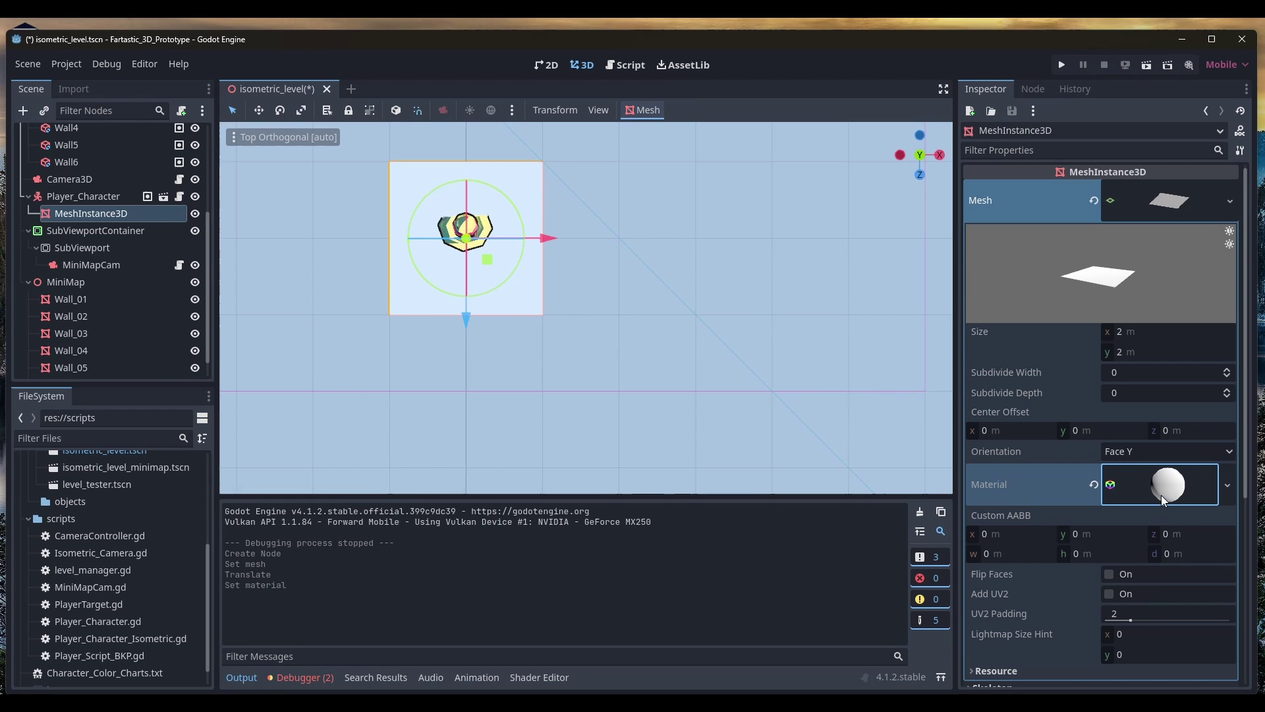
{"action": "left_click", "coordinate": [1154, 491]}
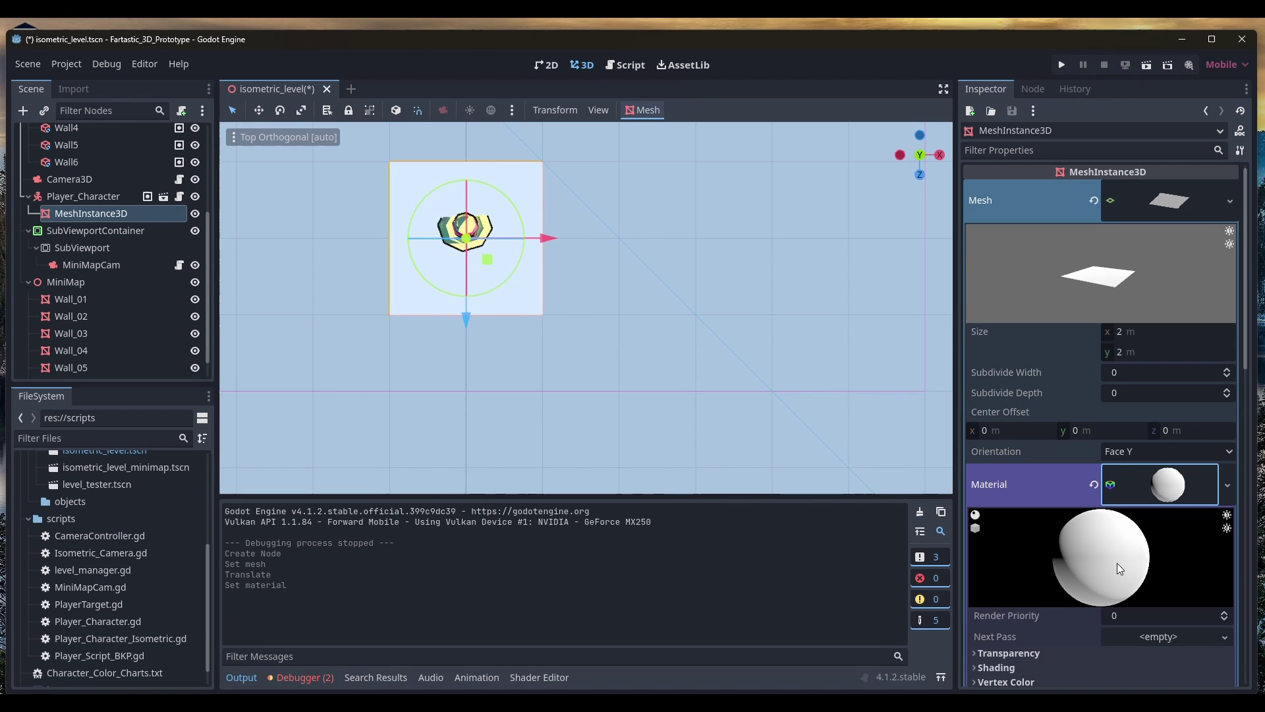
{"action": "scroll", "coordinate": [1087, 520], "scroll_direction": "down", "scroll_amount": 4}
{"action": "left_click", "coordinate": [1018, 407]}
{"action": "left_click", "coordinate": [1147, 424]}
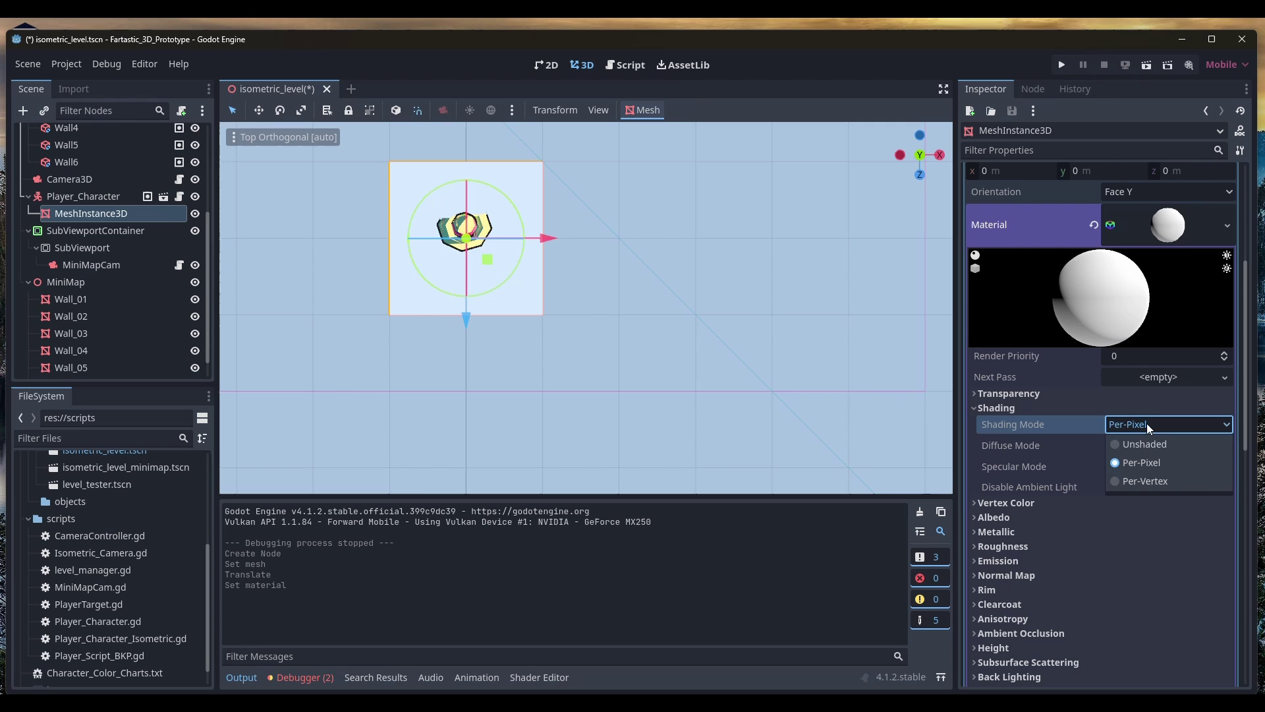
{"action": "left_click", "coordinate": [1149, 444]}
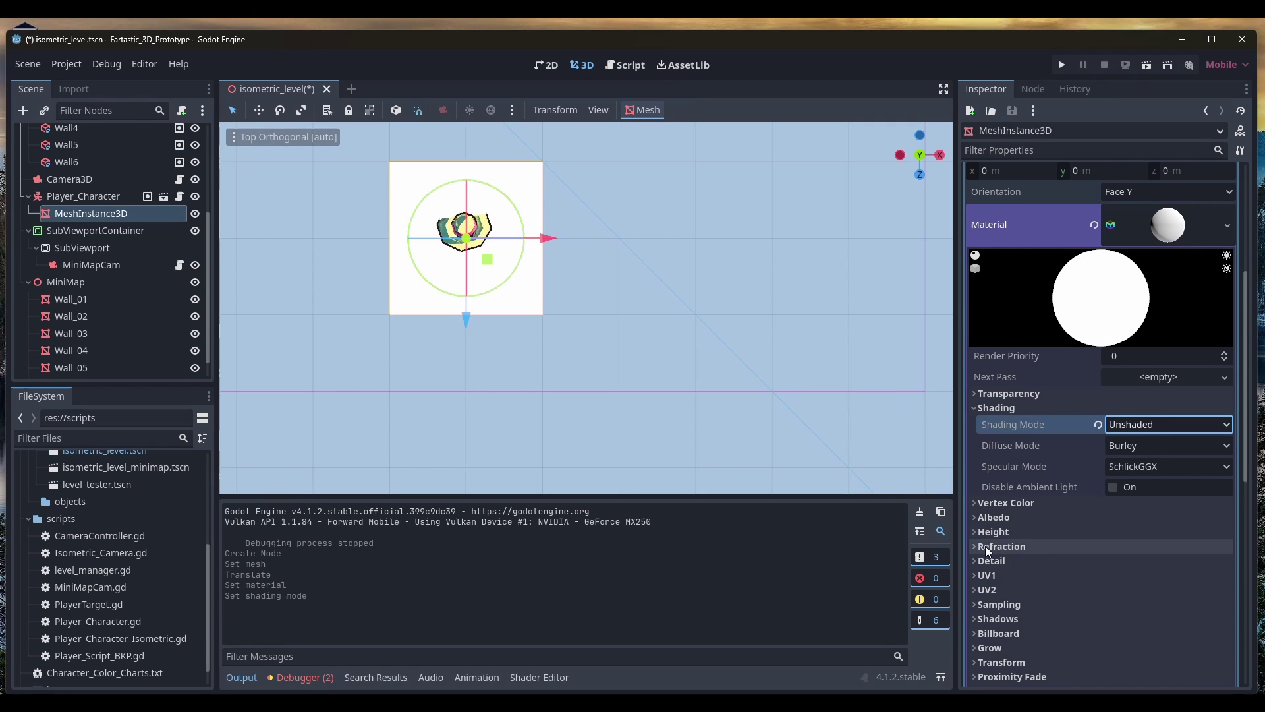
Set the material's albedo colour to bright green 4cb637
{"action": "left_click", "coordinate": [1000, 518]}
{"action": "left_click", "coordinate": [1169, 534]}
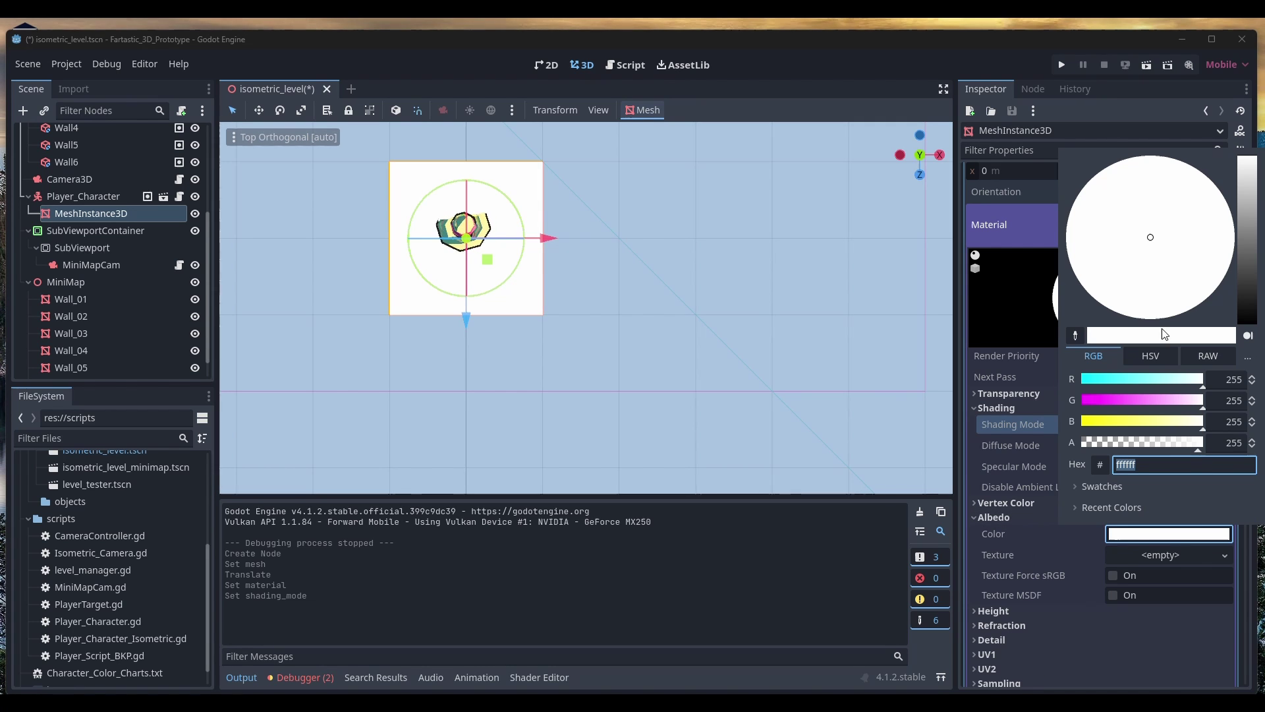
{"action": "type", "text": "d5acd3"}
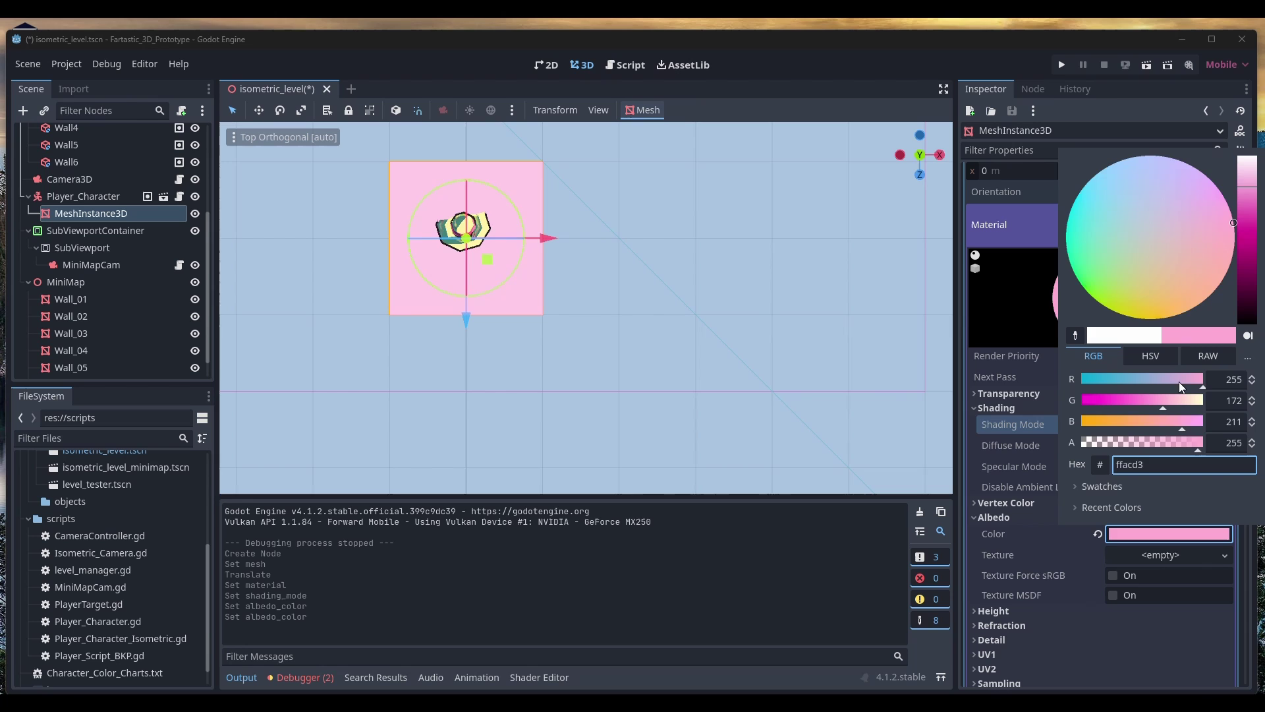
{"action": "left_click_drag", "start_coordinate": [1108, 410], "coordinate": [1161, 398]}
{"action": "left_click", "coordinate": [1087, 277]}
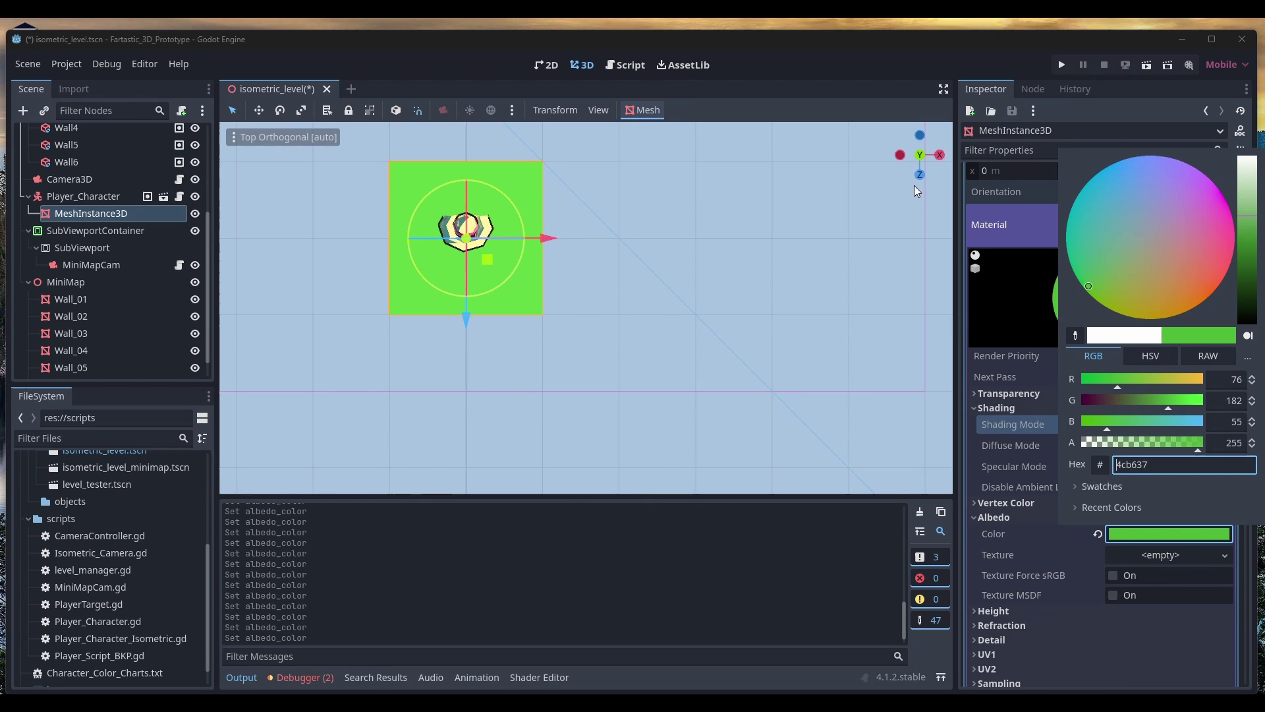
{"action": "left_click", "coordinate": [773, 205]}
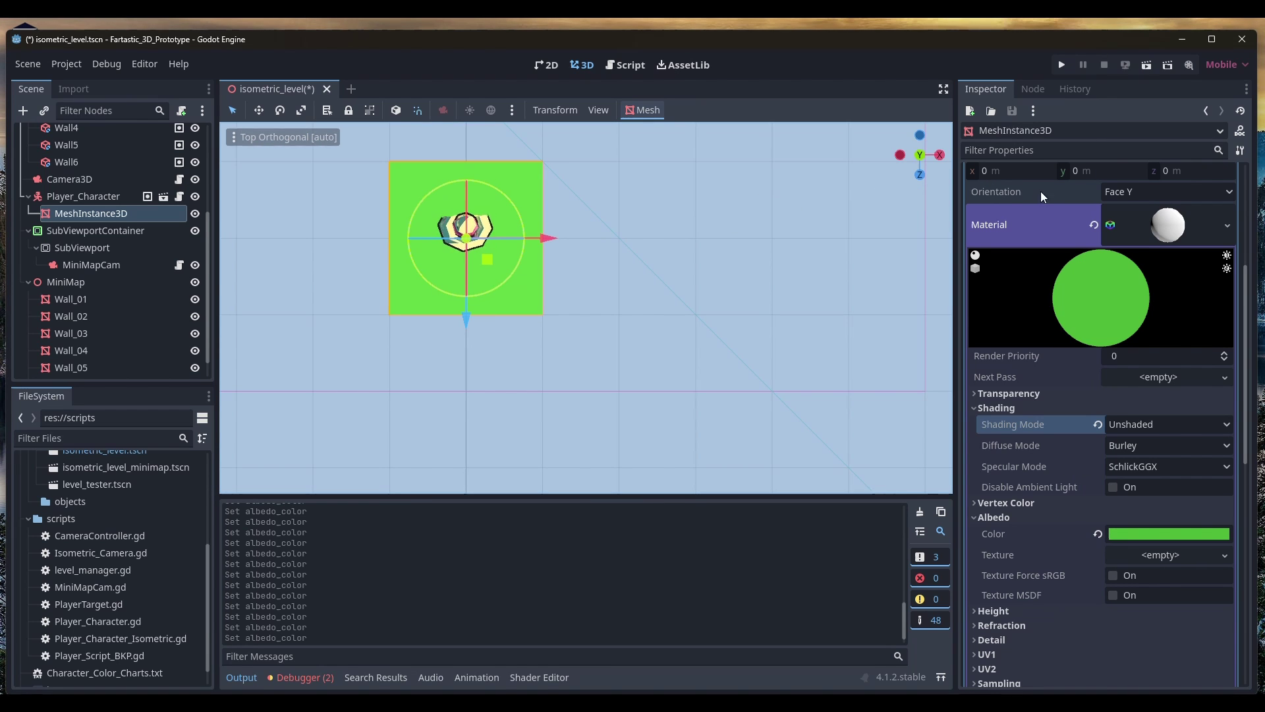
Resize the plane to 0.7 × 0.7 m and rotate it -45 degrees
{"action": "left_click", "coordinate": [1176, 231]}
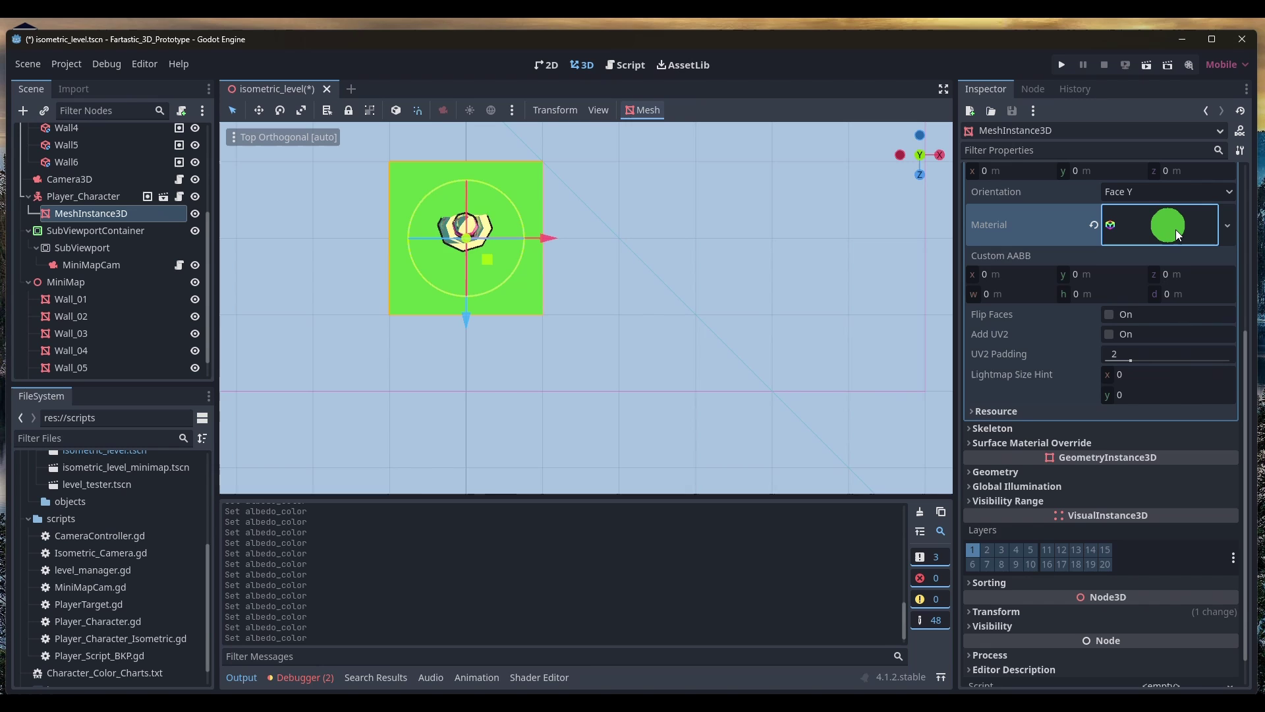
{"action": "left_click", "coordinate": [1176, 231]}
{"action": "left_click", "coordinate": [1176, 230]}
{"action": "scroll", "coordinate": [1175, 228], "scroll_direction": "up", "scroll_amount": 5}
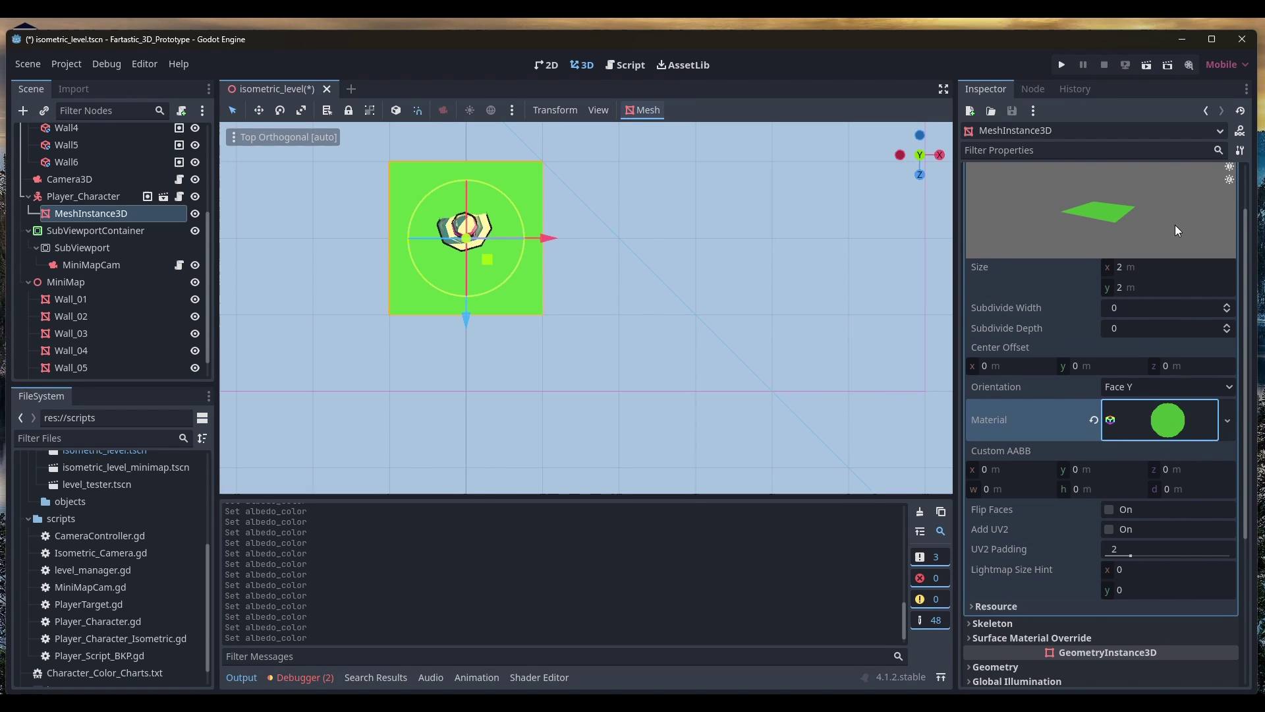
{"action": "scroll", "coordinate": [1143, 321], "scroll_direction": "up", "scroll_amount": 2}
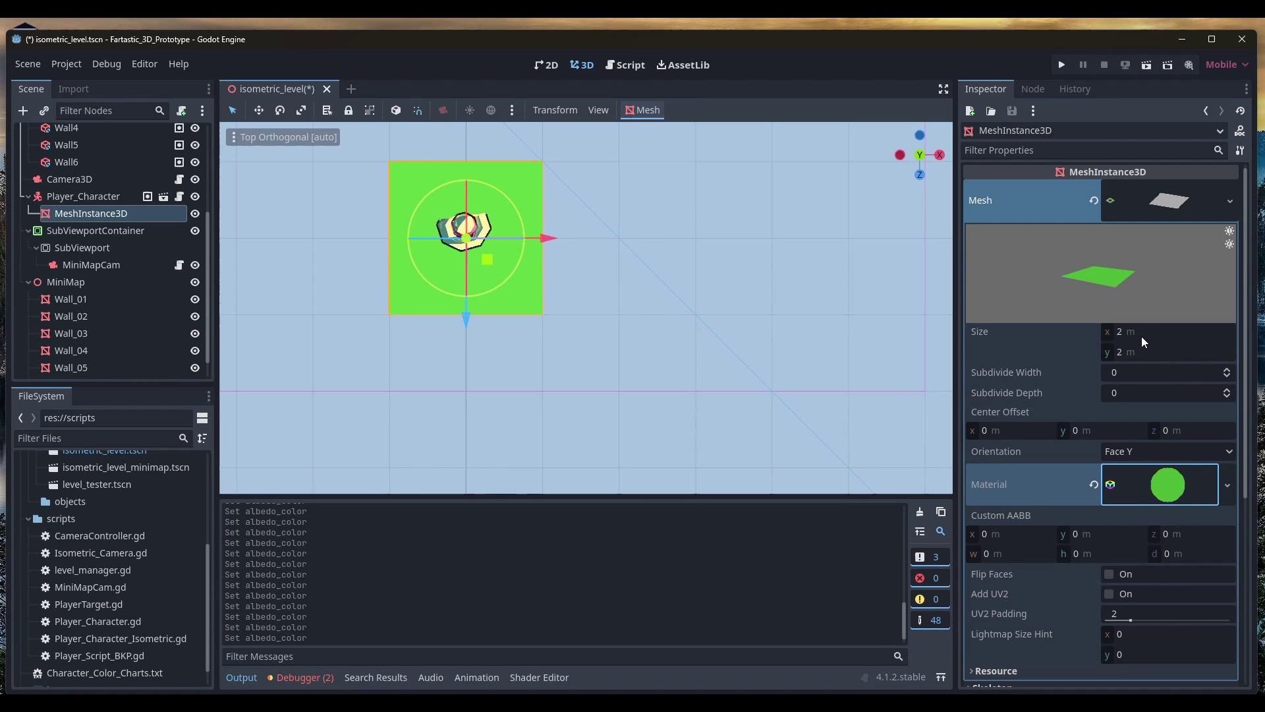
{"action": "left_click", "coordinate": [1141, 336]}
{"action": "type", "text": "."}
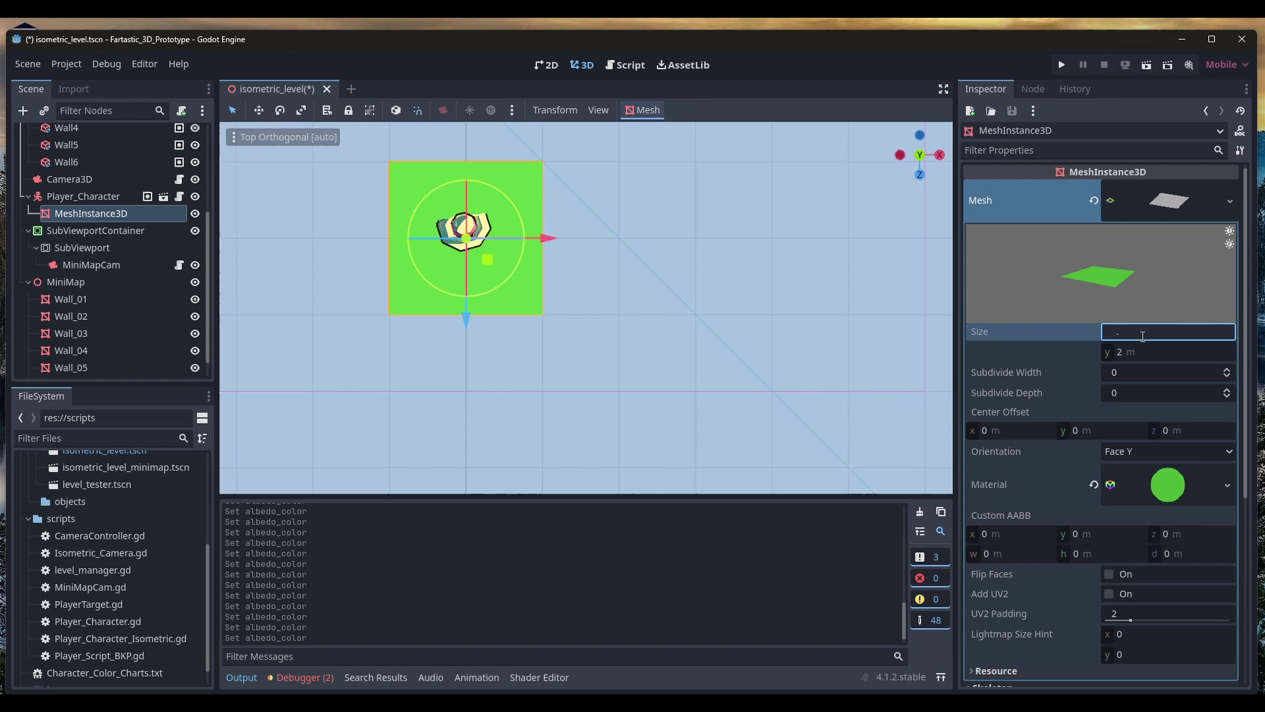
{"action": "type", "text": "7"}
{"action": "key", "text": "Tab"}
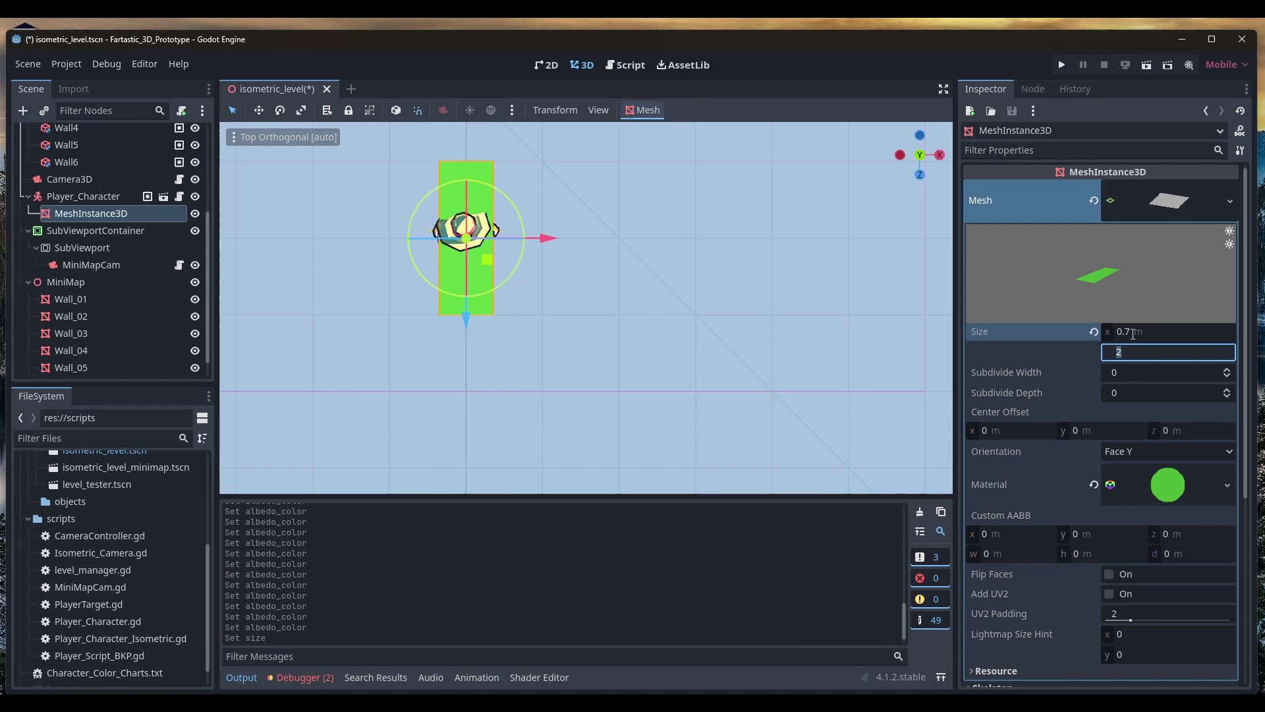
{"action": "type", "text": ".7"}
{"action": "key", "text": "Tab"}
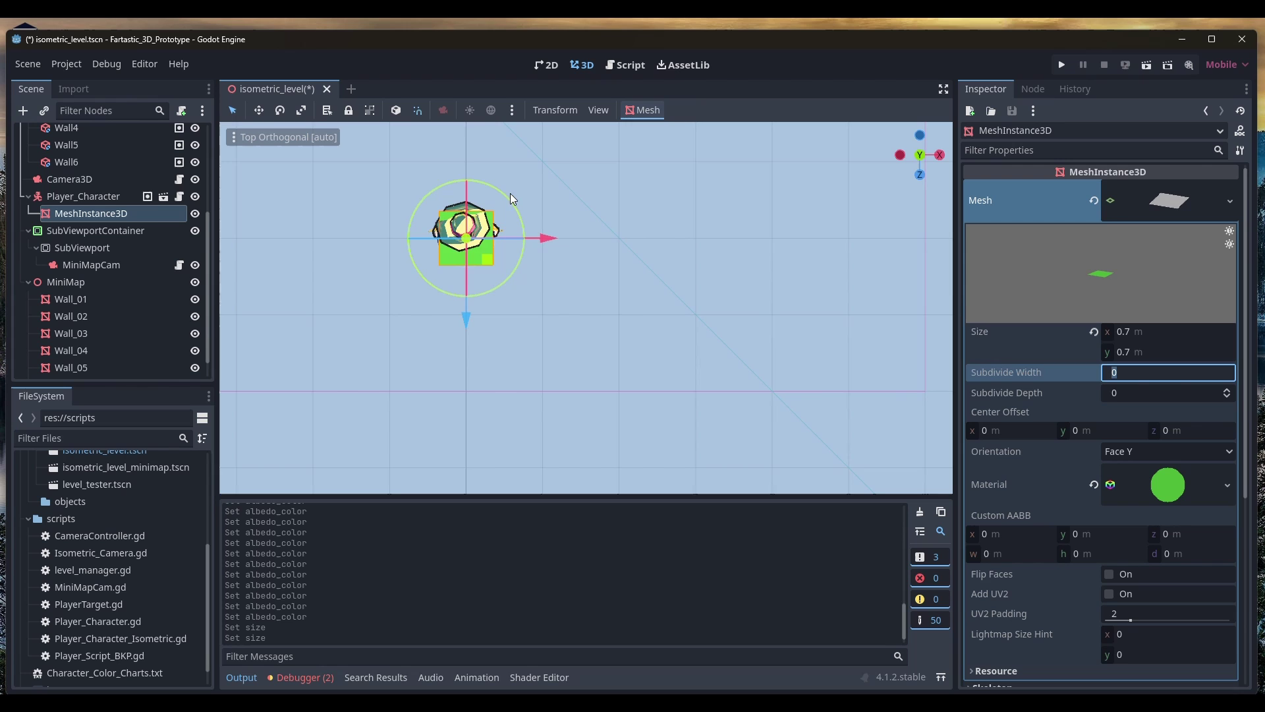
{"action": "left_click_drag", "start_coordinate": [507, 199], "coordinate": [535, 259]}
Save the scene and rename the mesh node to MinimapIndicator
{"action": "key", "text": "ctrl+s"}
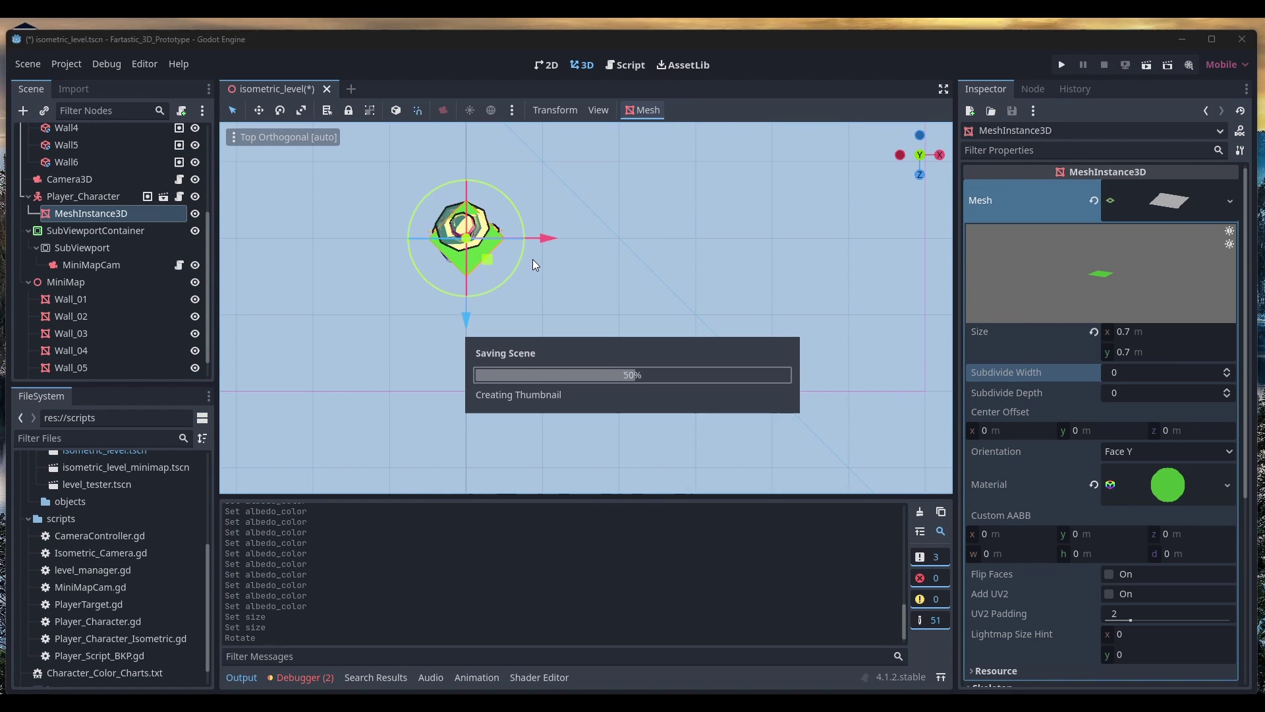
{"action": "double_click", "coordinate": [67, 212]}
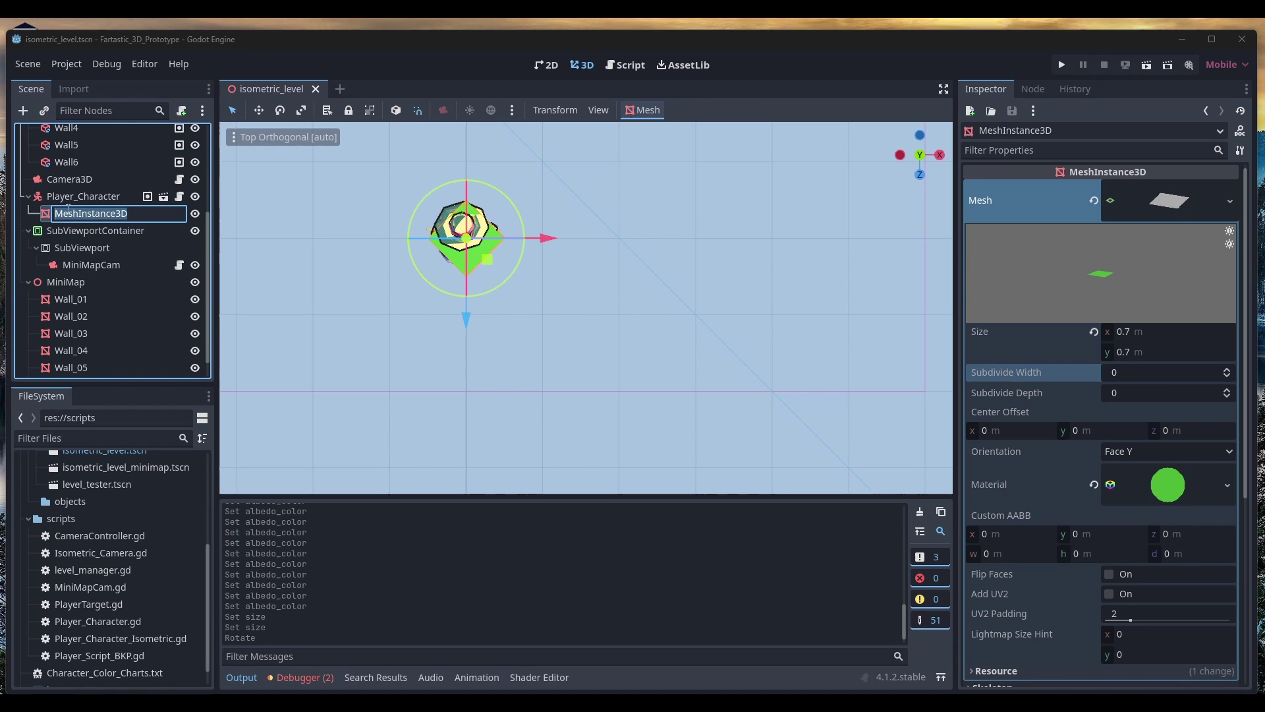
{"action": "type", "text": "Minimpa"}
{"action": "key", "text": "BackSpace"}
{"action": "key", "text": "BackSpace"}
{"action": "type", "text": "apIndicator"}
{"action": "key", "text": "Return"}
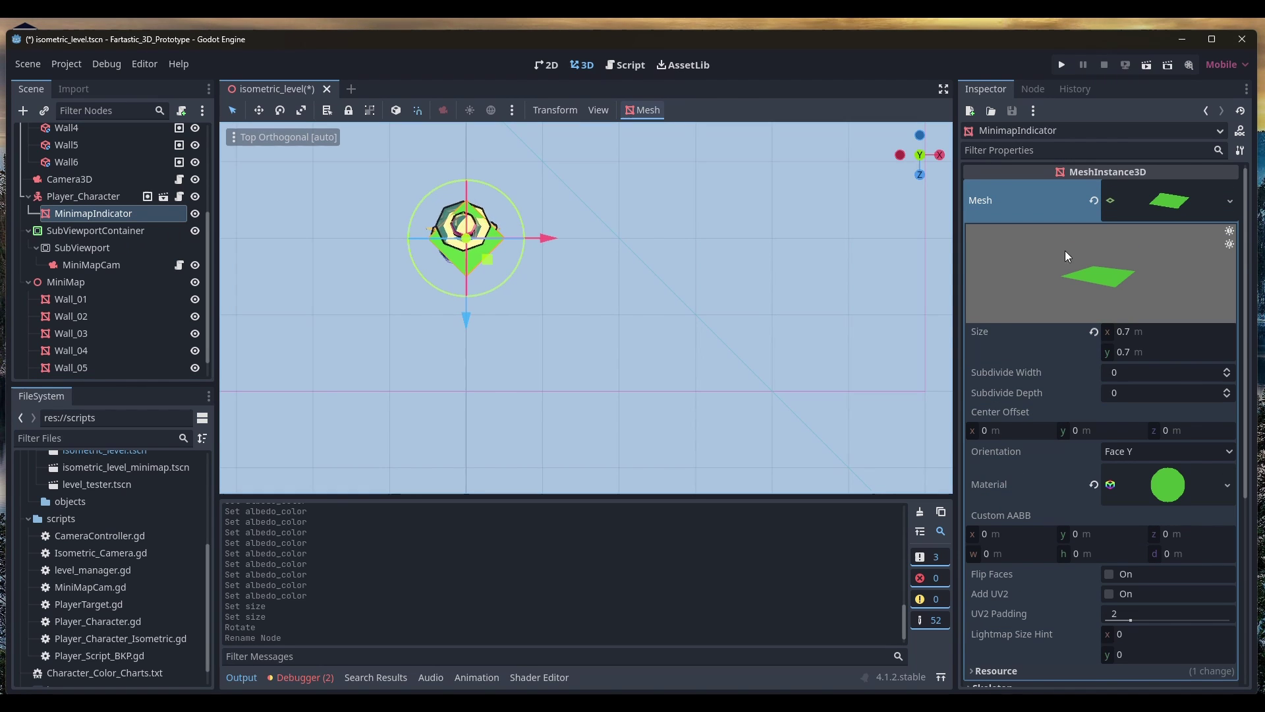
Move MinimapIndicator off render layer 1 and onto layer 20 only
{"action": "left_click", "coordinate": [1194, 205]}
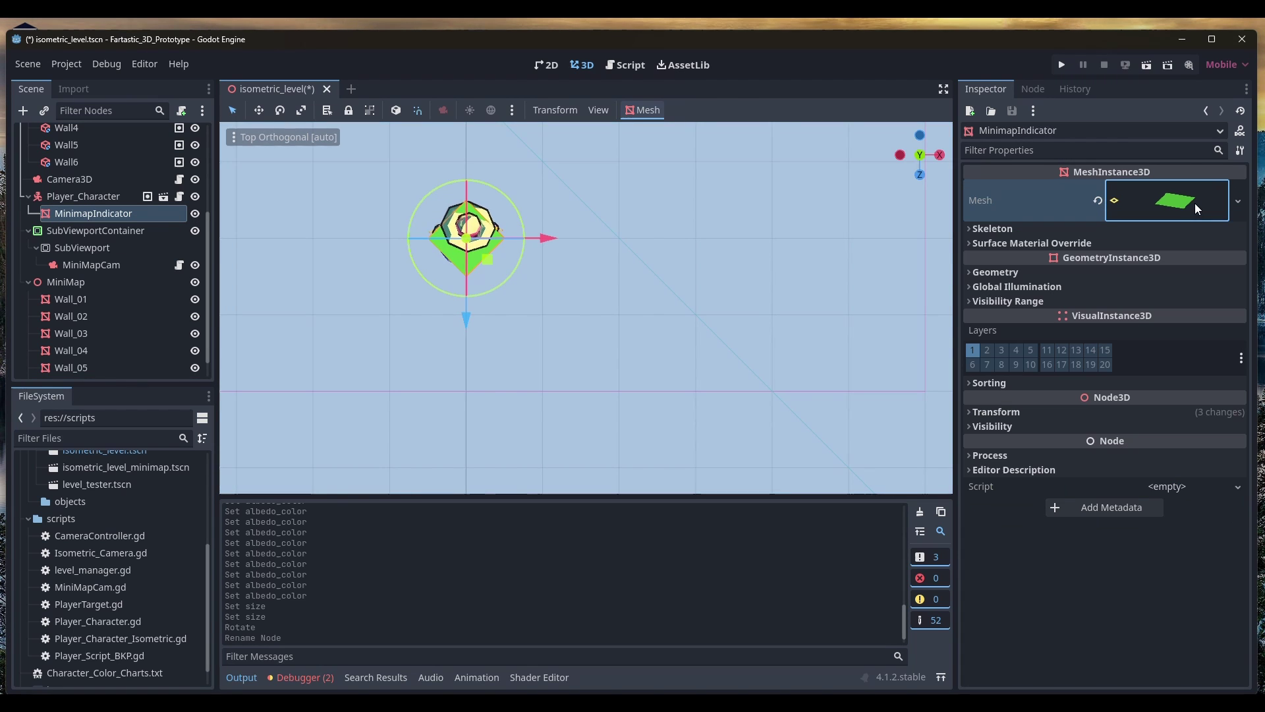
{"action": "left_click", "coordinate": [971, 353]}
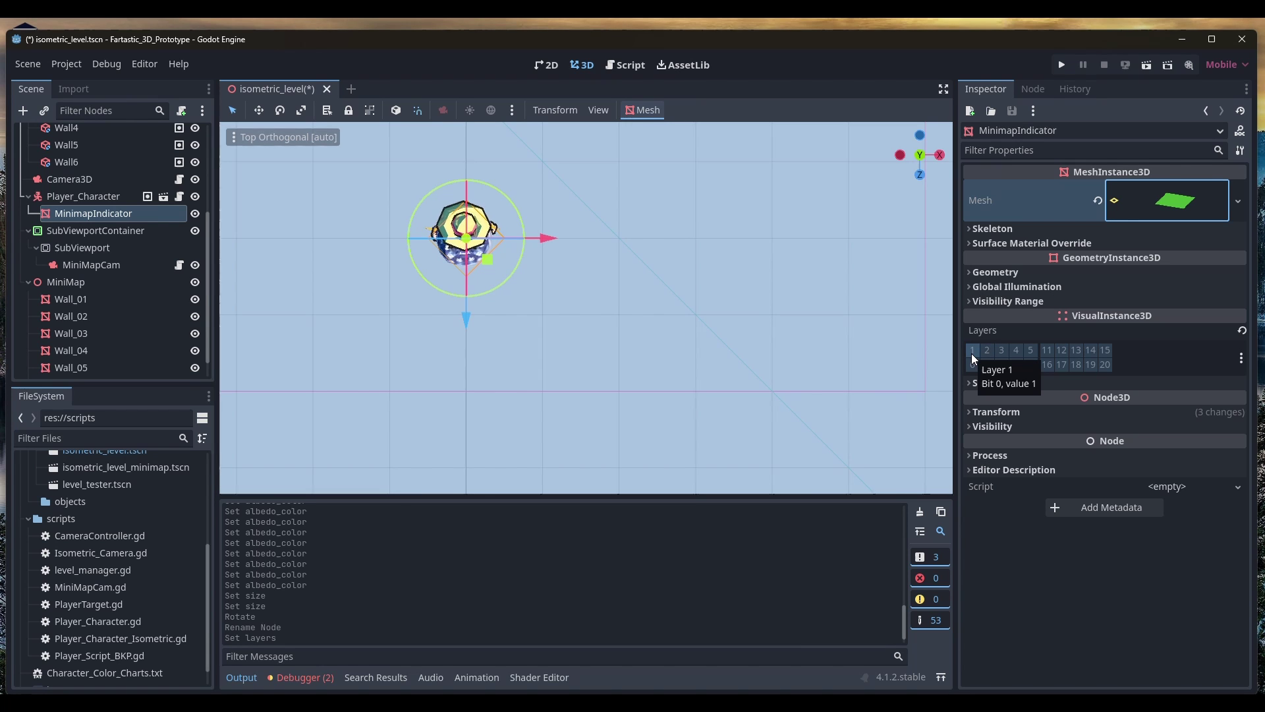
{"action": "left_click", "coordinate": [1001, 350]}
{"action": "left_click", "coordinate": [1105, 365]}
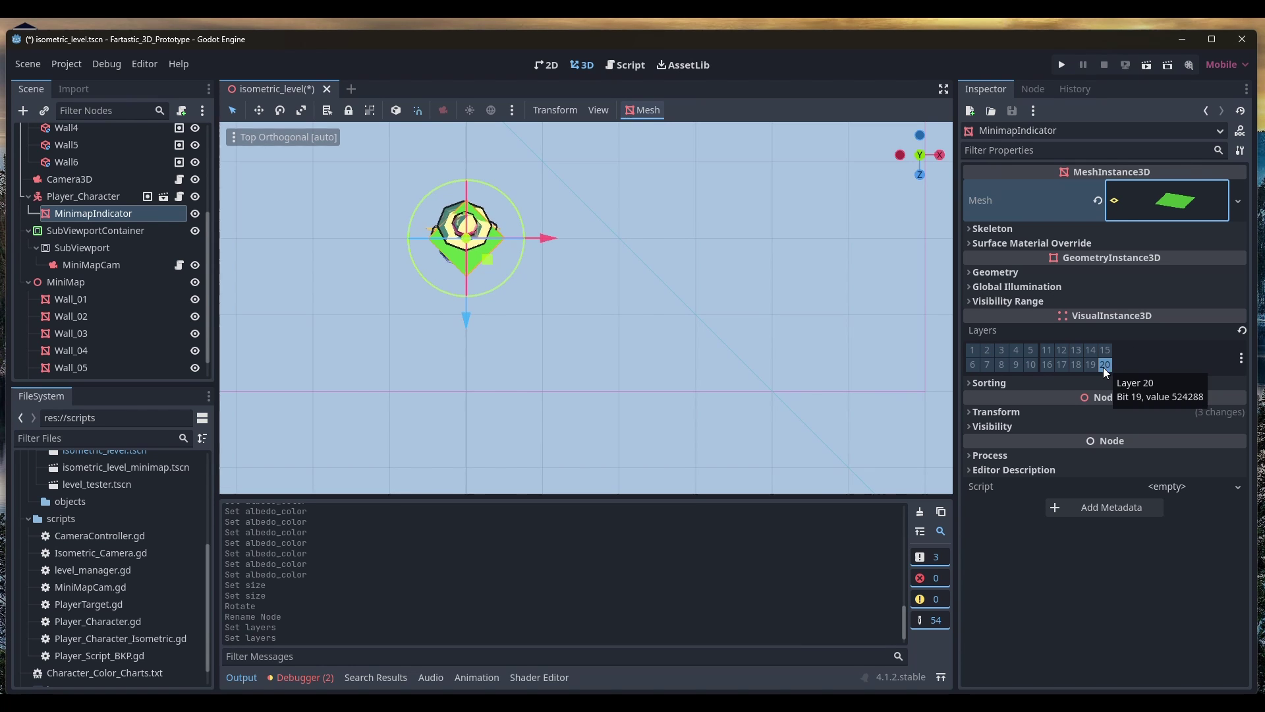
Set the indicator's Transform Position y to 0
{"action": "middle_click_drag", "start_coordinate": [550, 317], "coordinate": [560, 228]}
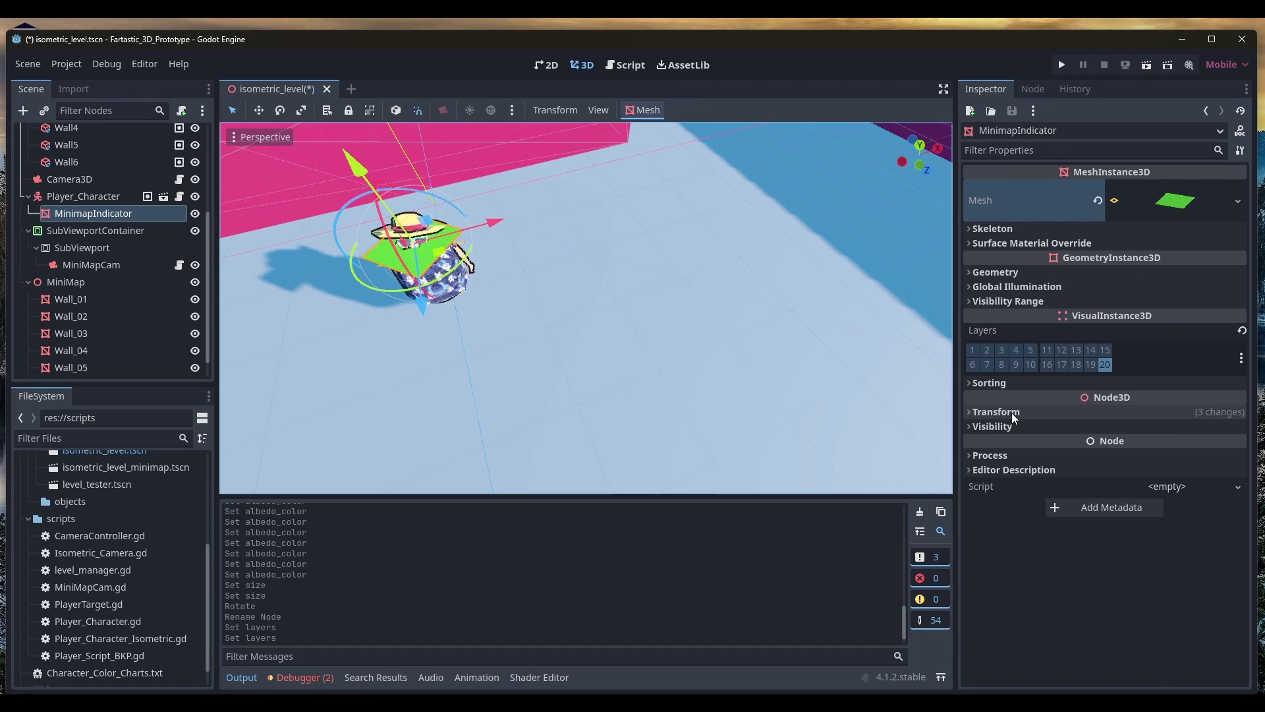
{"action": "left_click", "coordinate": [1116, 412]}
{"action": "left_click", "coordinate": [1098, 453]}
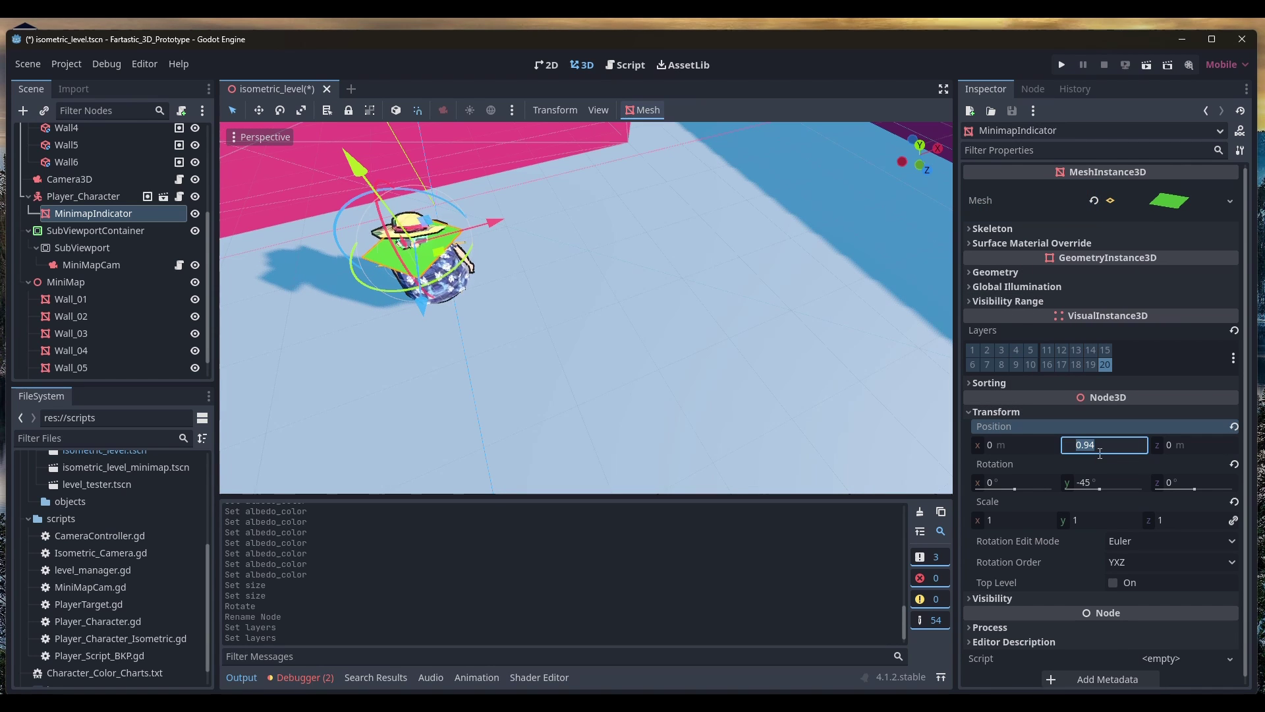
{"action": "type", "text": "0"}
{"action": "key", "text": "Return"}
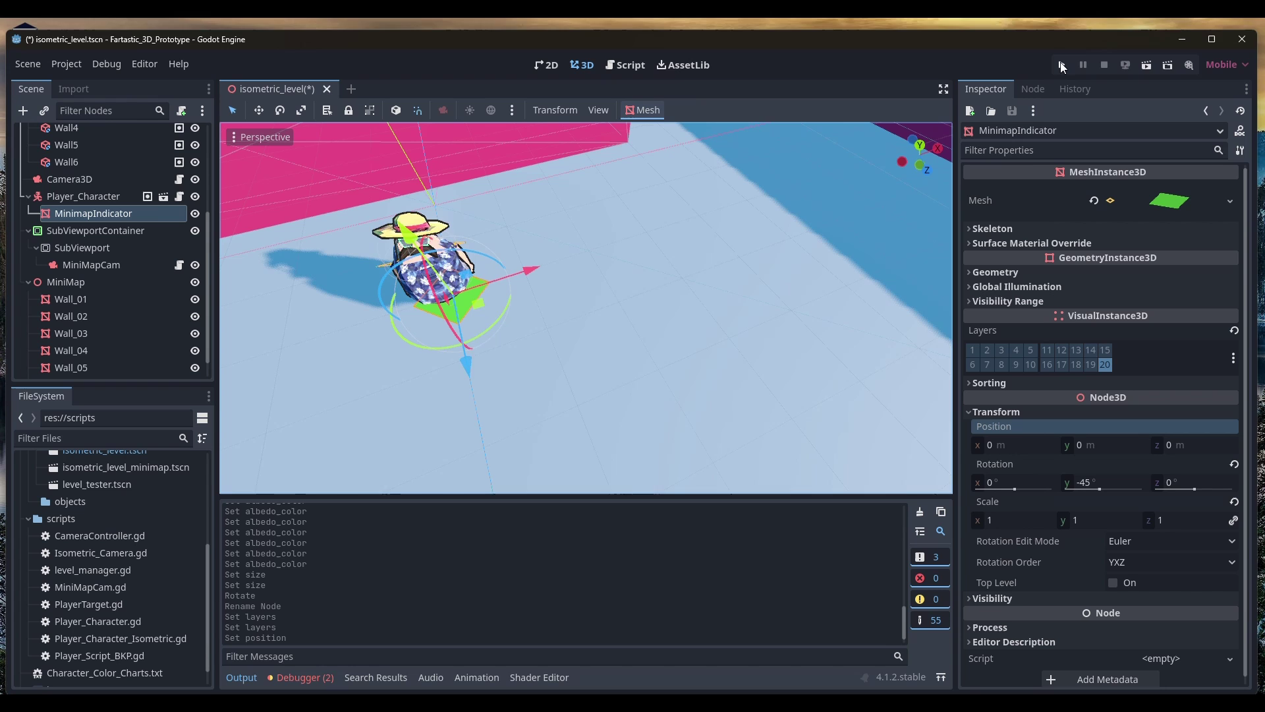
Run the game and walk the character around the pink wall, watching the minimap
{"action": "left_click", "coordinate": [1061, 64]}
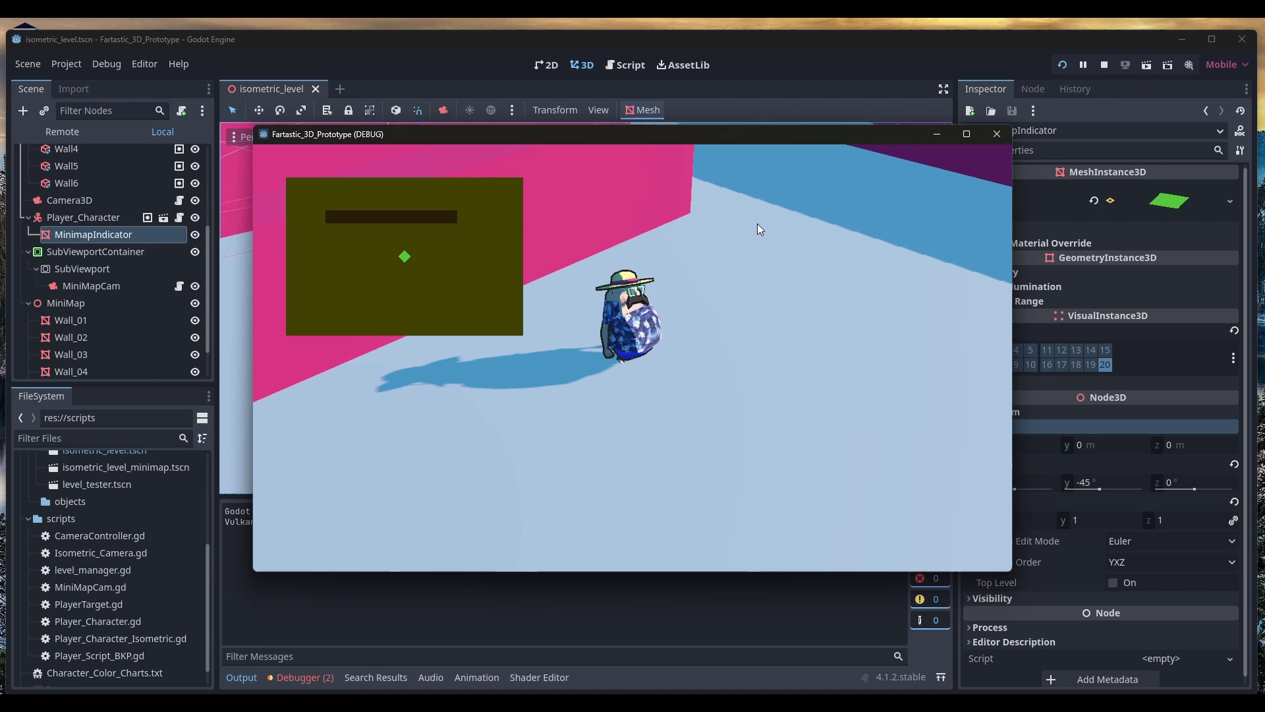
{"action": "key", "text": "d"}
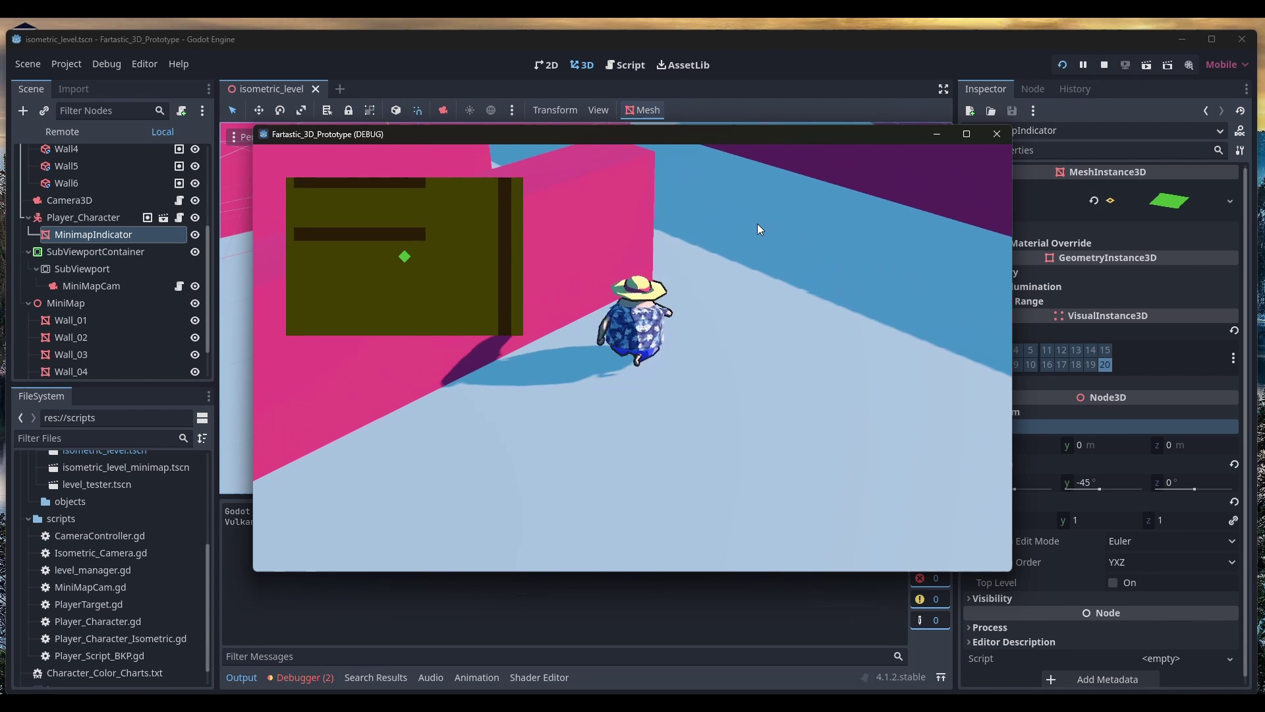
{"action": "key", "text": "w"}
{"action": "key", "text": "s"}
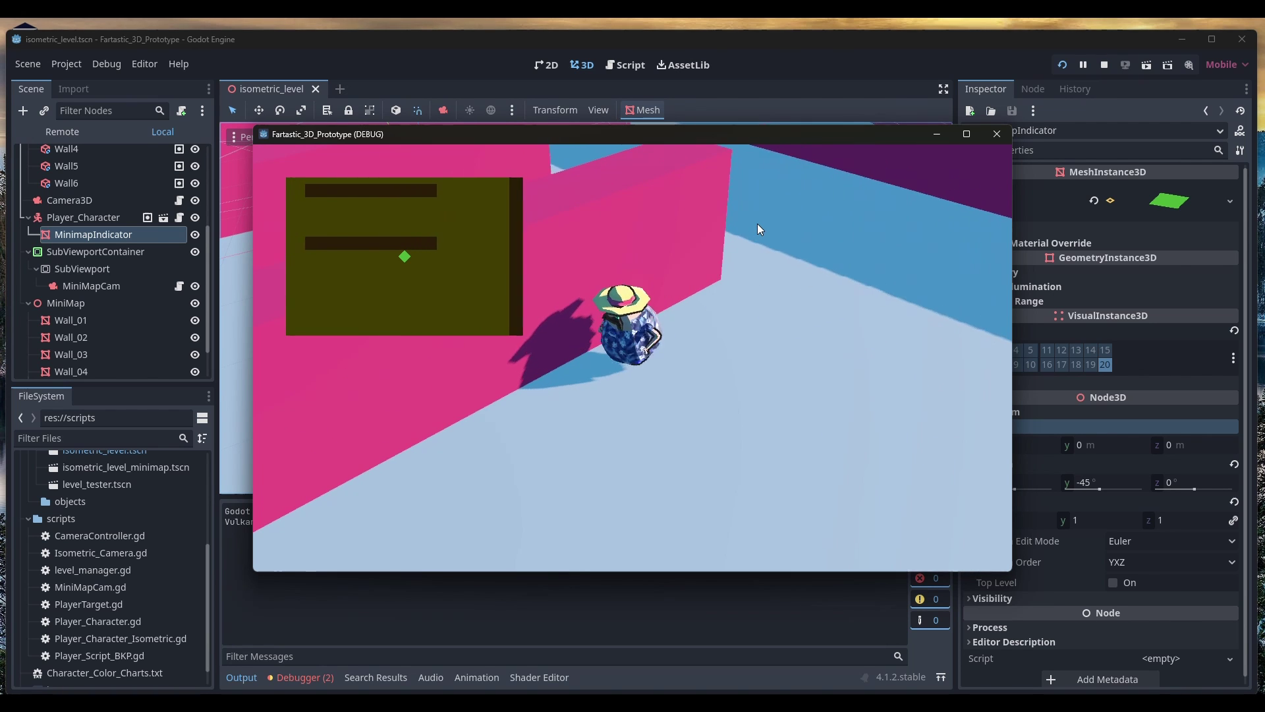
{"action": "key", "text": "w"}
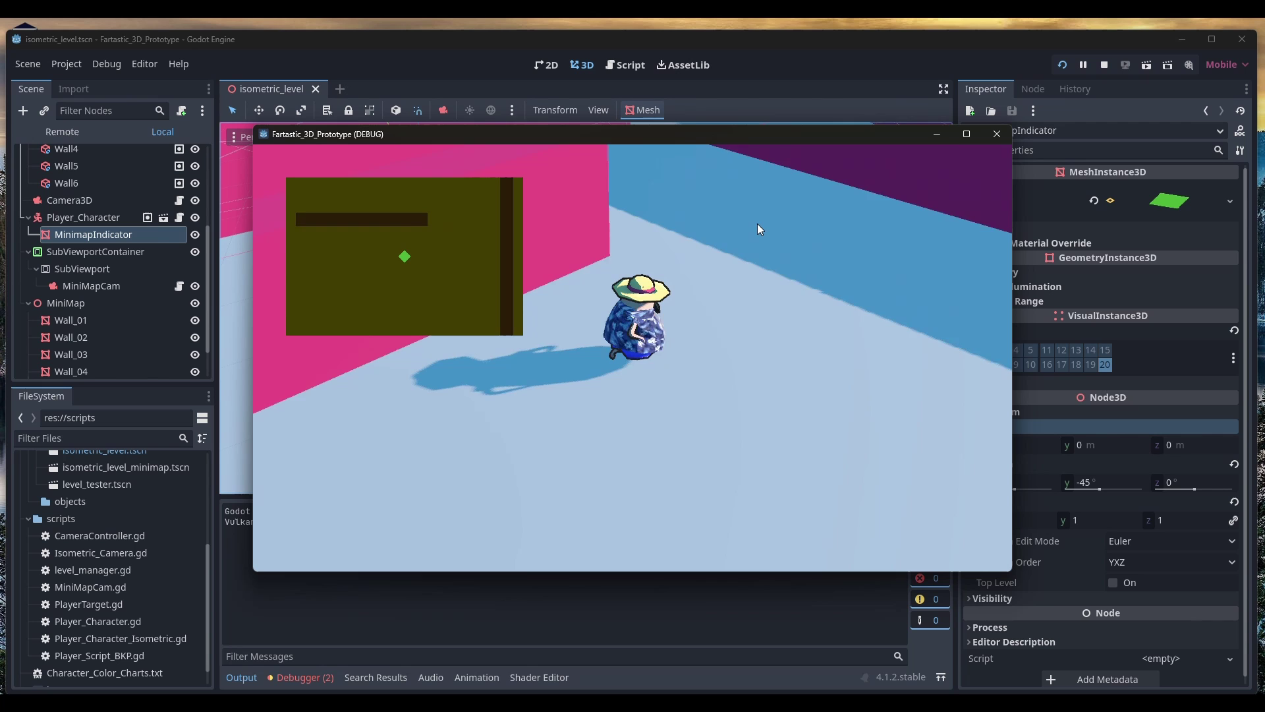
{"action": "key", "text": "a"}
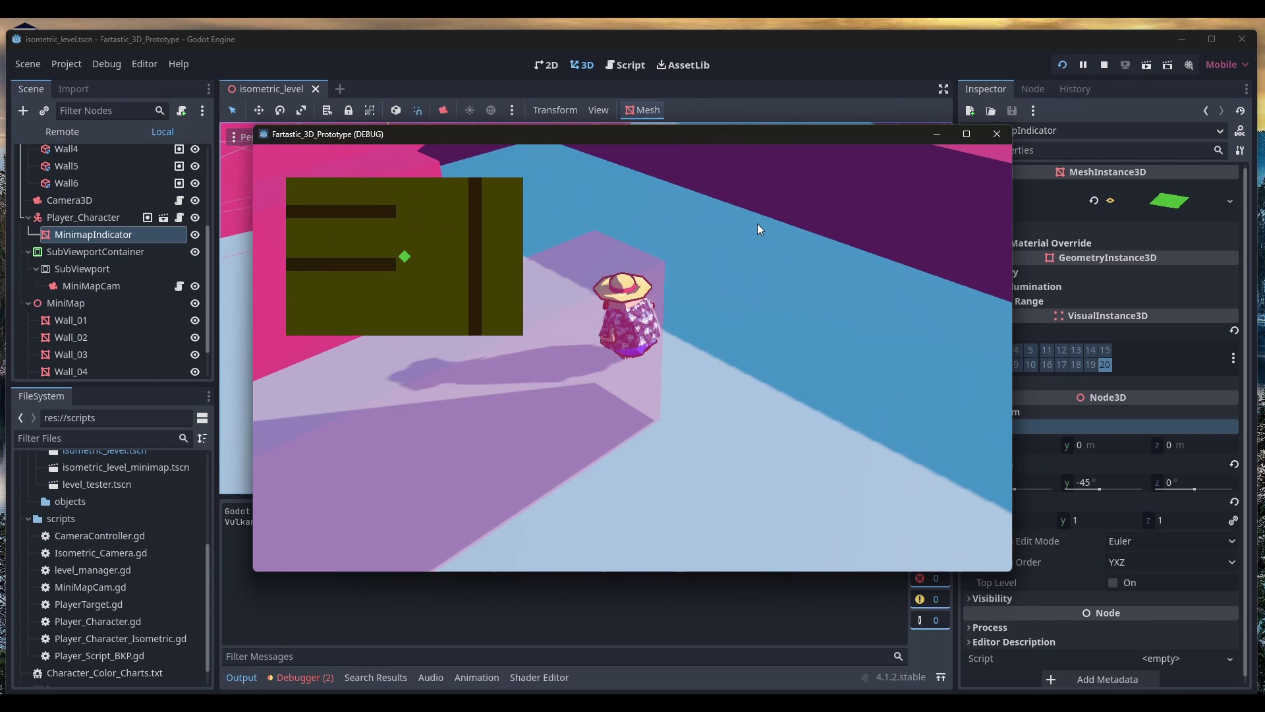
{"action": "key", "text": "a"}
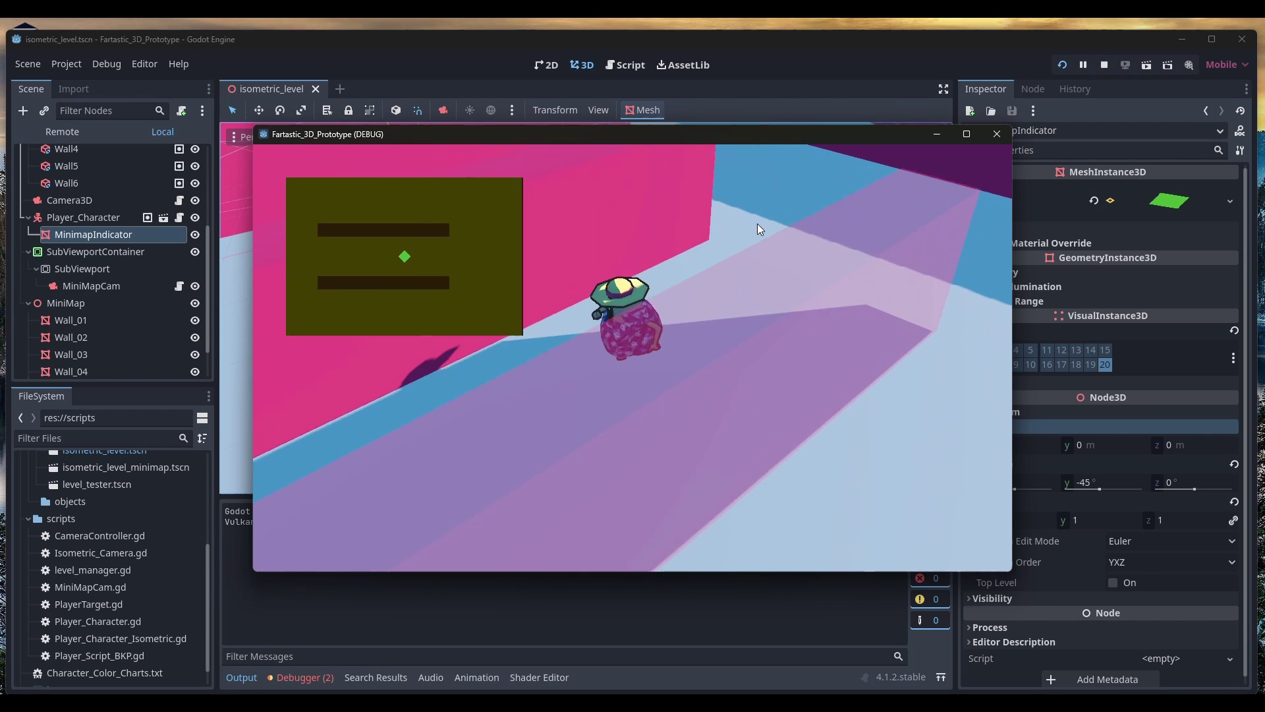
{"action": "key", "text": "a"}
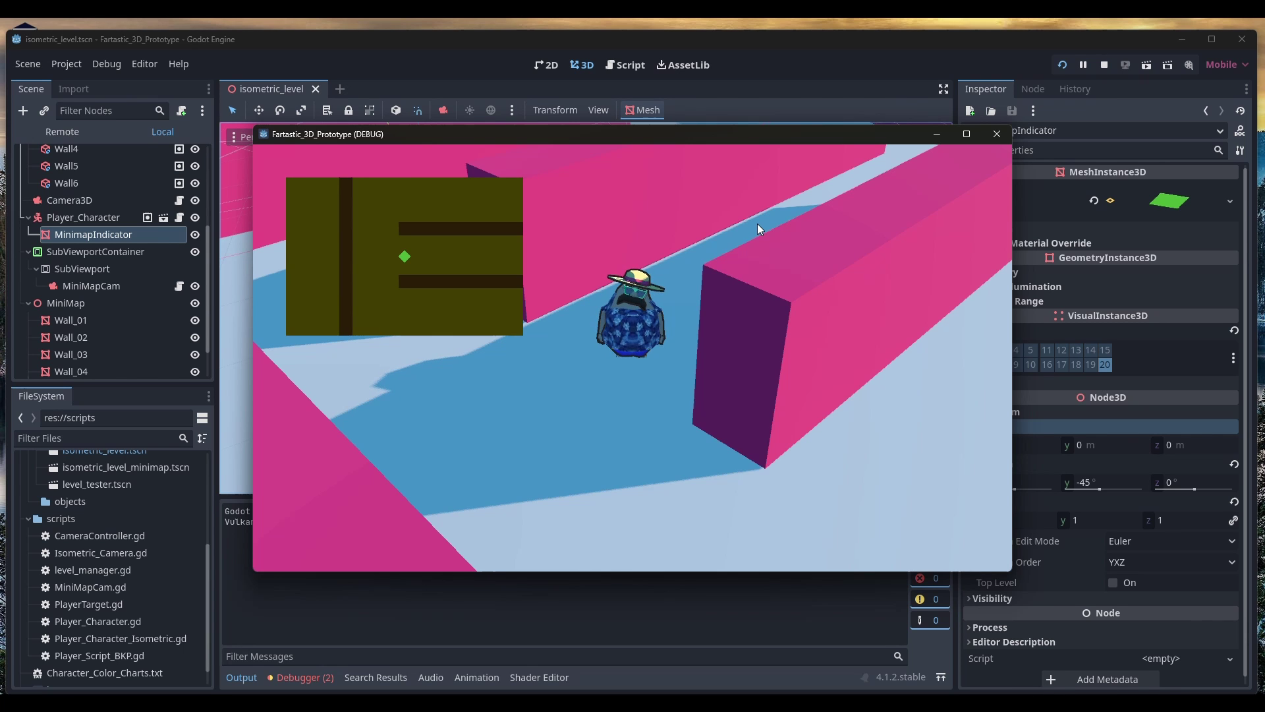
Walk the character through corridors and open floor, checking the minimap indicator follows
{"action": "key", "text": "w"}
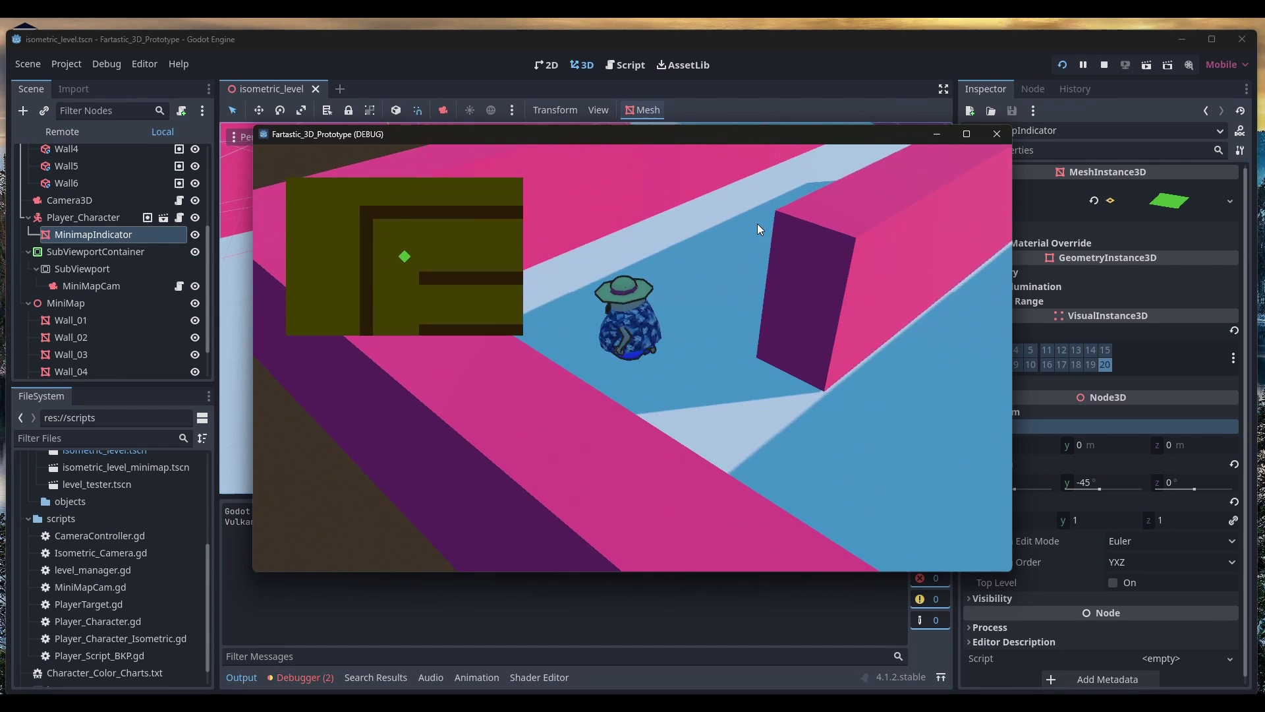
{"action": "key", "text": "w"}
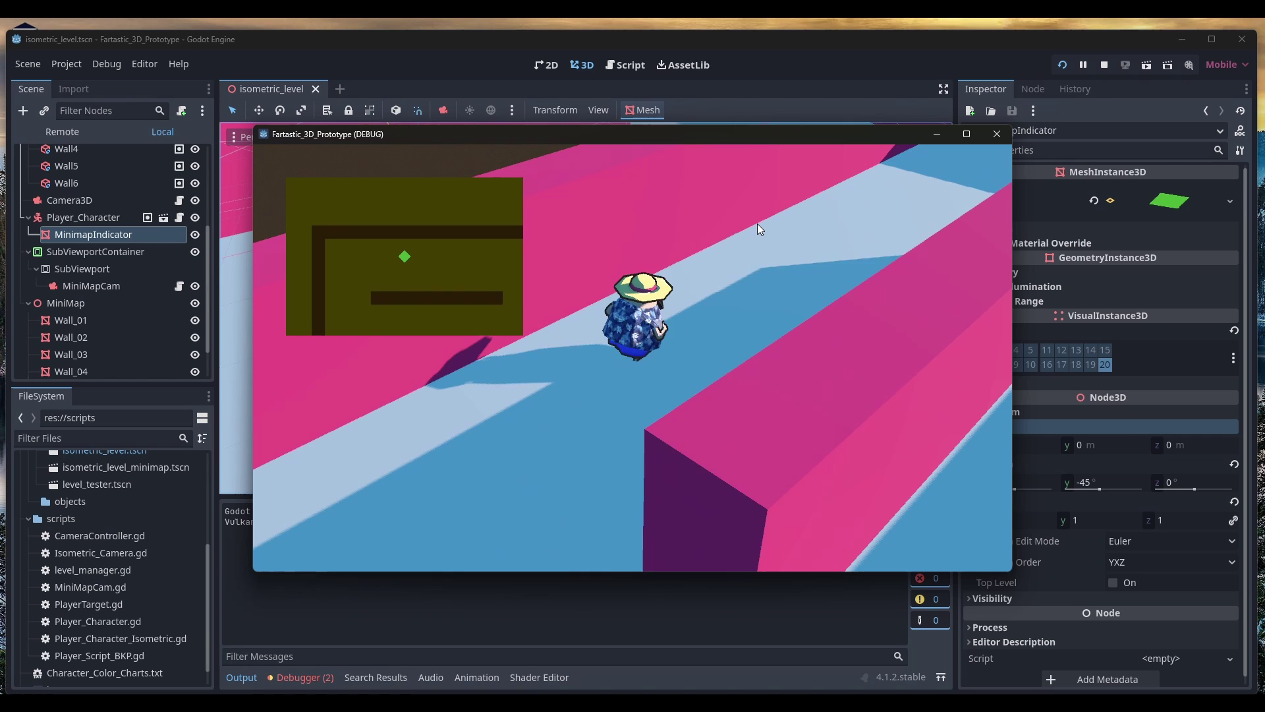
{"action": "key", "text": "w"}
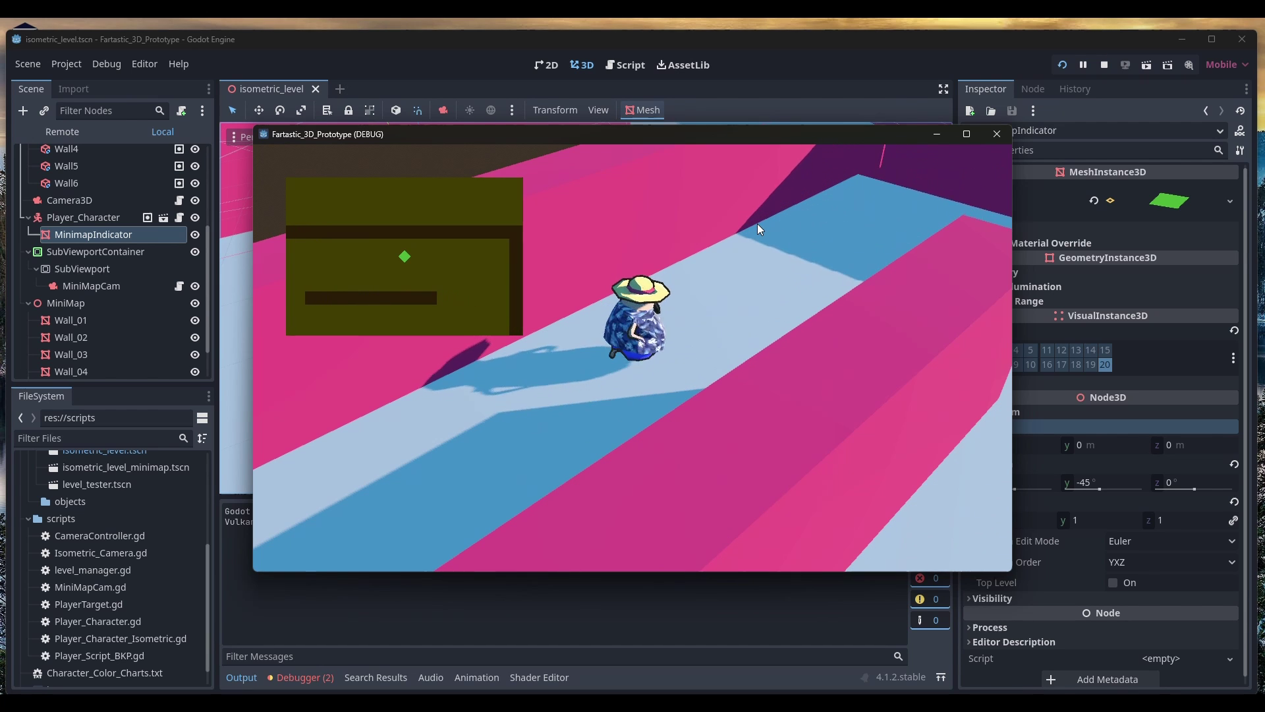
{"action": "key", "text": "w"}
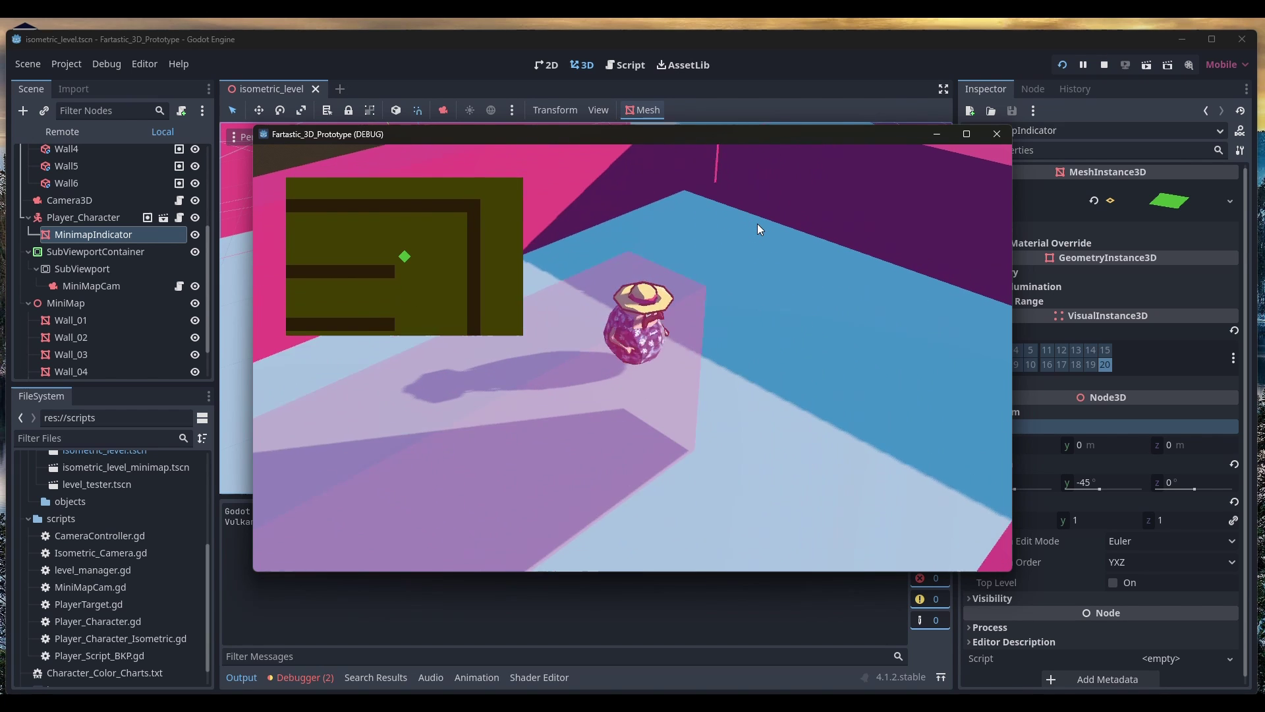
{"action": "key", "text": "w"}
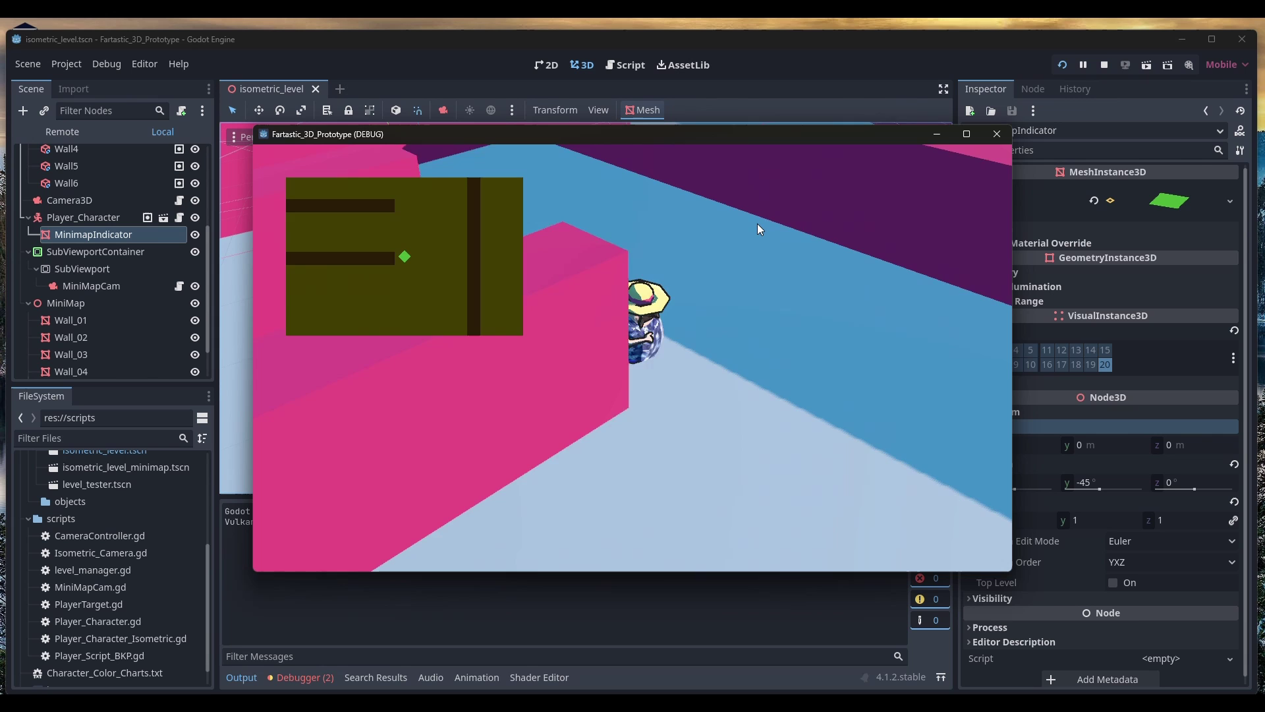
{"action": "key", "text": "w"}
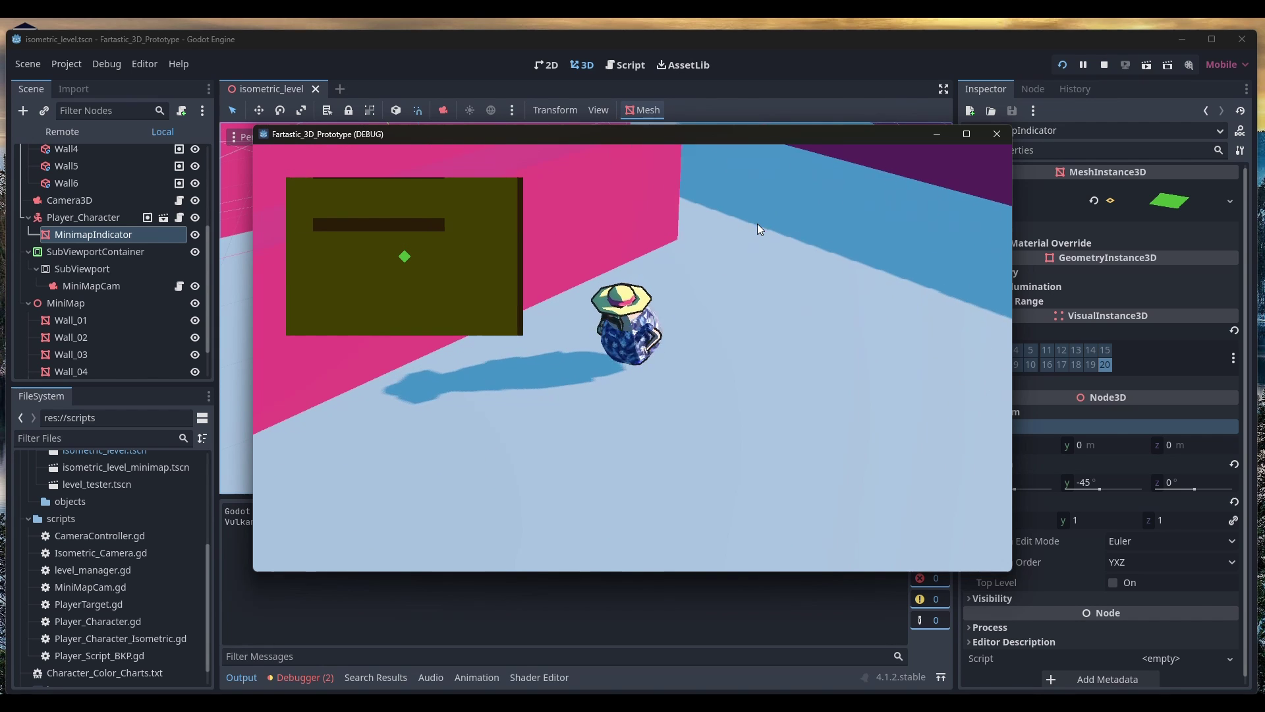
{"action": "key", "text": "w"}
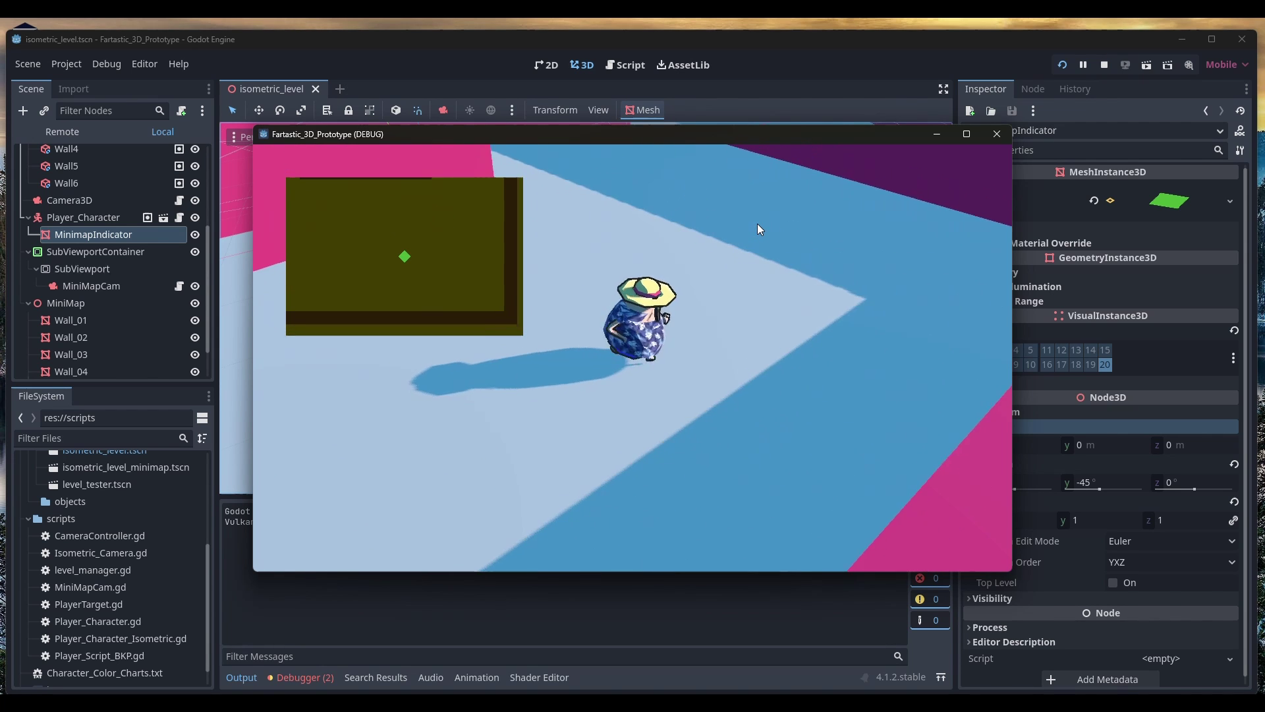
{"action": "key", "text": "w"}
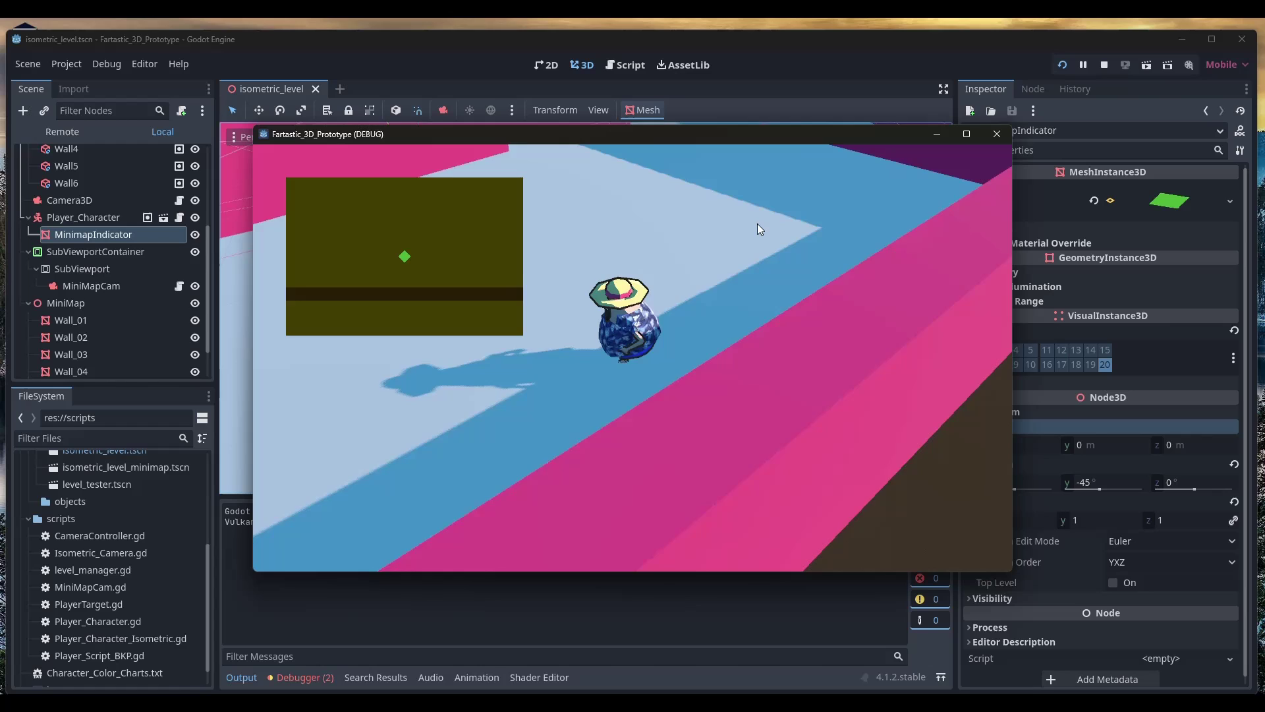
{"action": "key", "text": "w"}
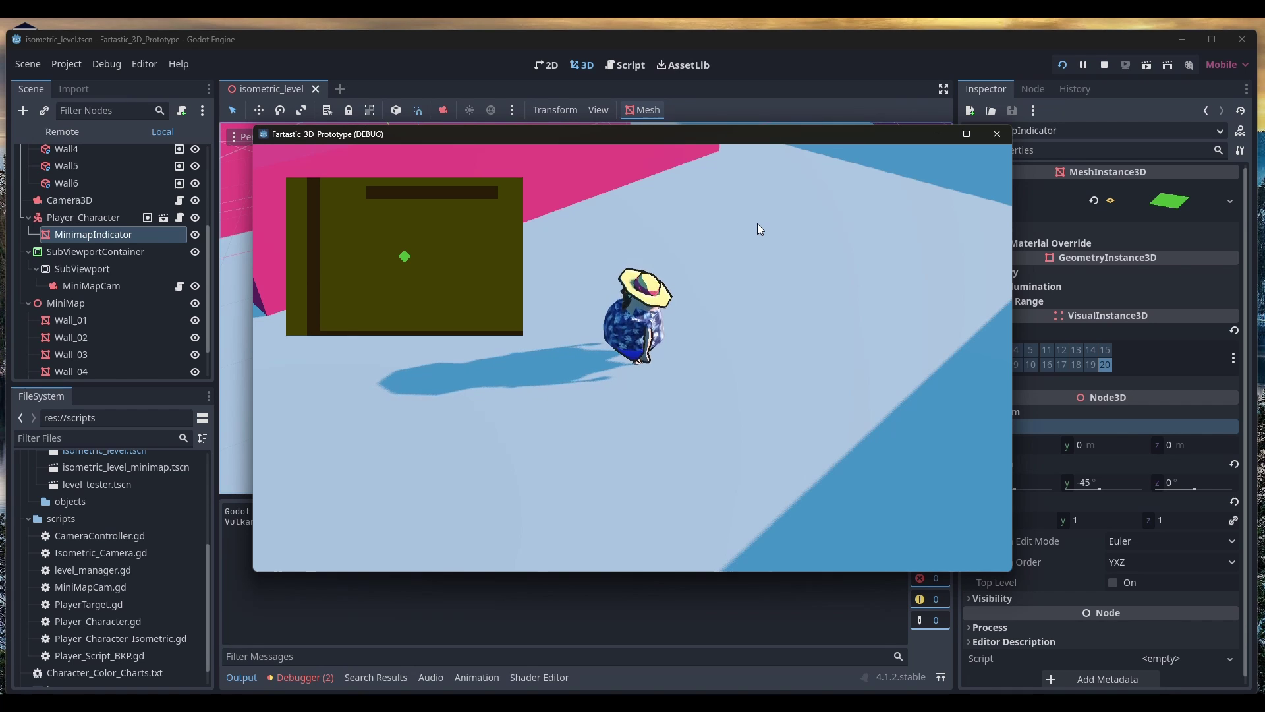
{"action": "key", "text": "a"}
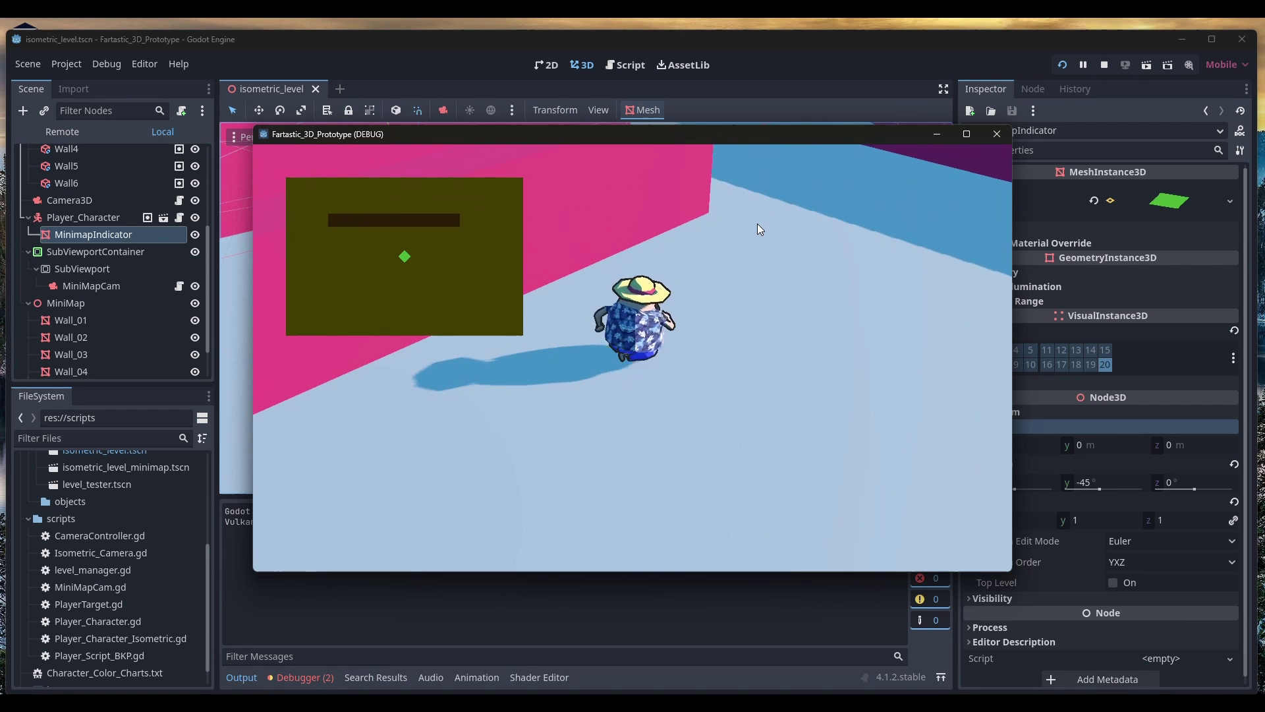
{"action": "key", "text": "w"}
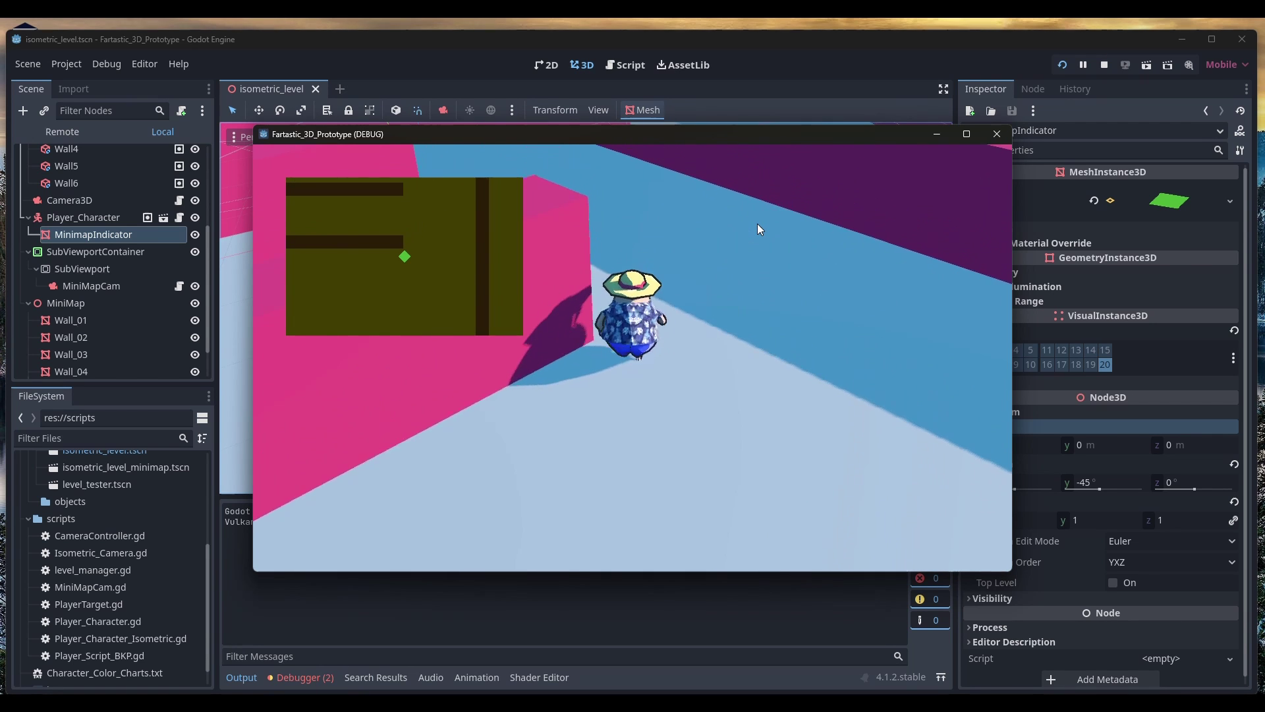
{"action": "key", "text": "w"}
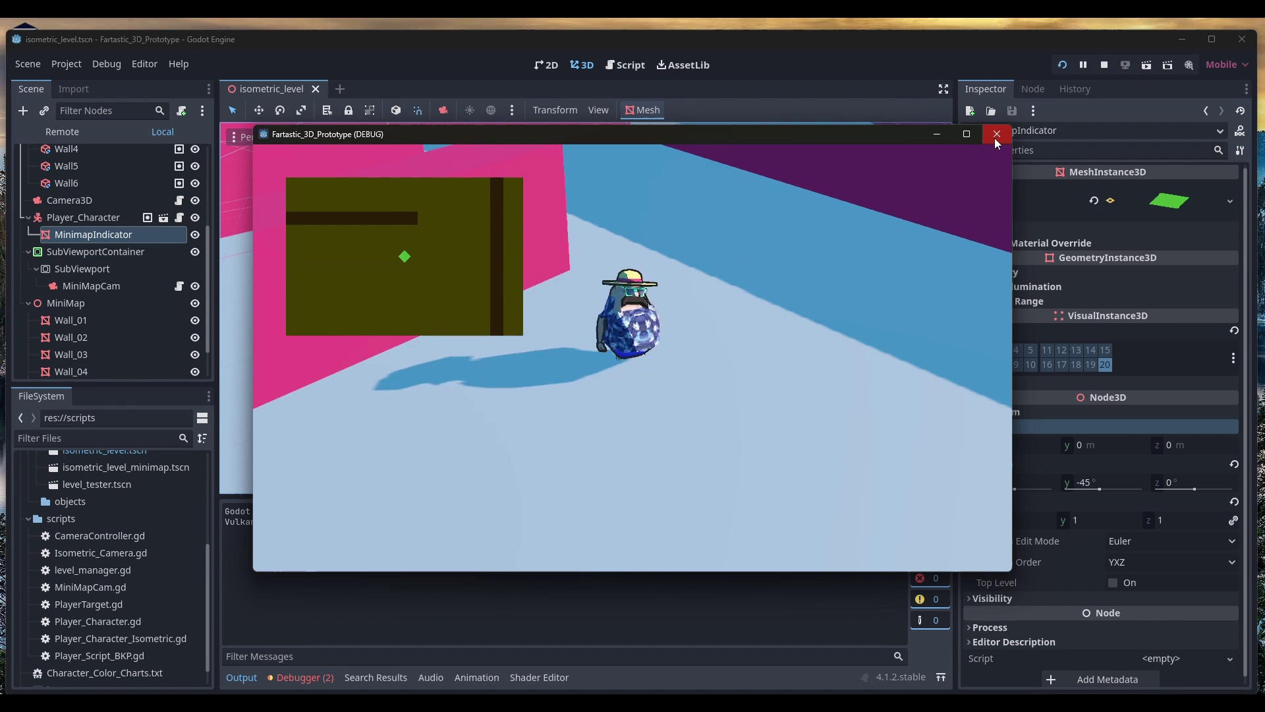
Close the game, select Camera3D and toggle layer 20 in its Cull Mask
{"action": "left_click", "coordinate": [995, 135]}
{"action": "left_click", "coordinate": [70, 178]}
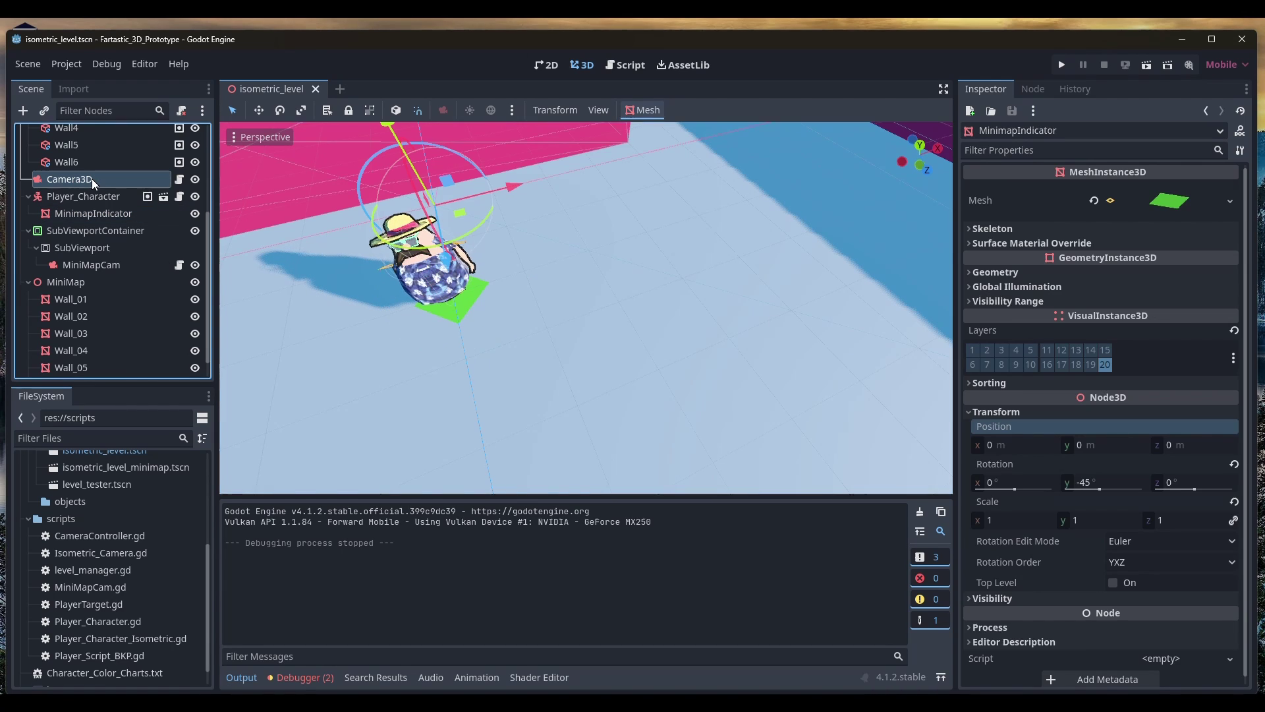
{"action": "left_click", "coordinate": [1105, 274]}
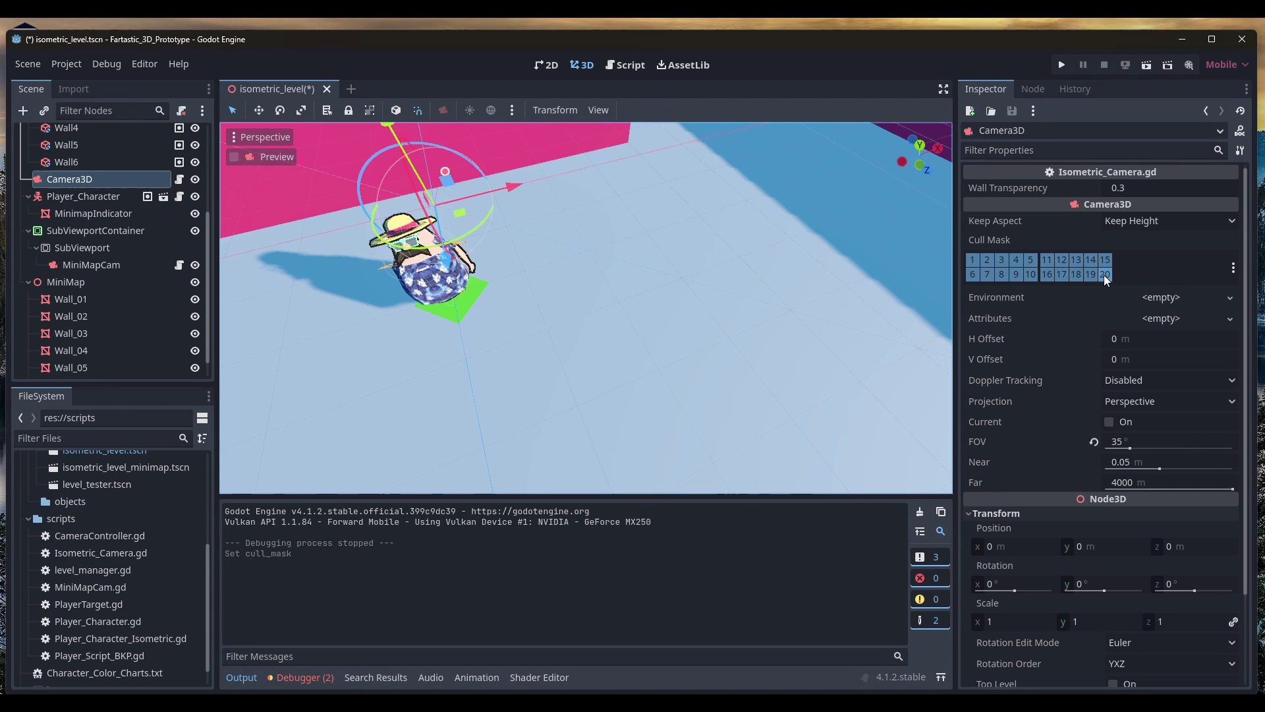
{"action": "left_click", "coordinate": [1105, 274]}
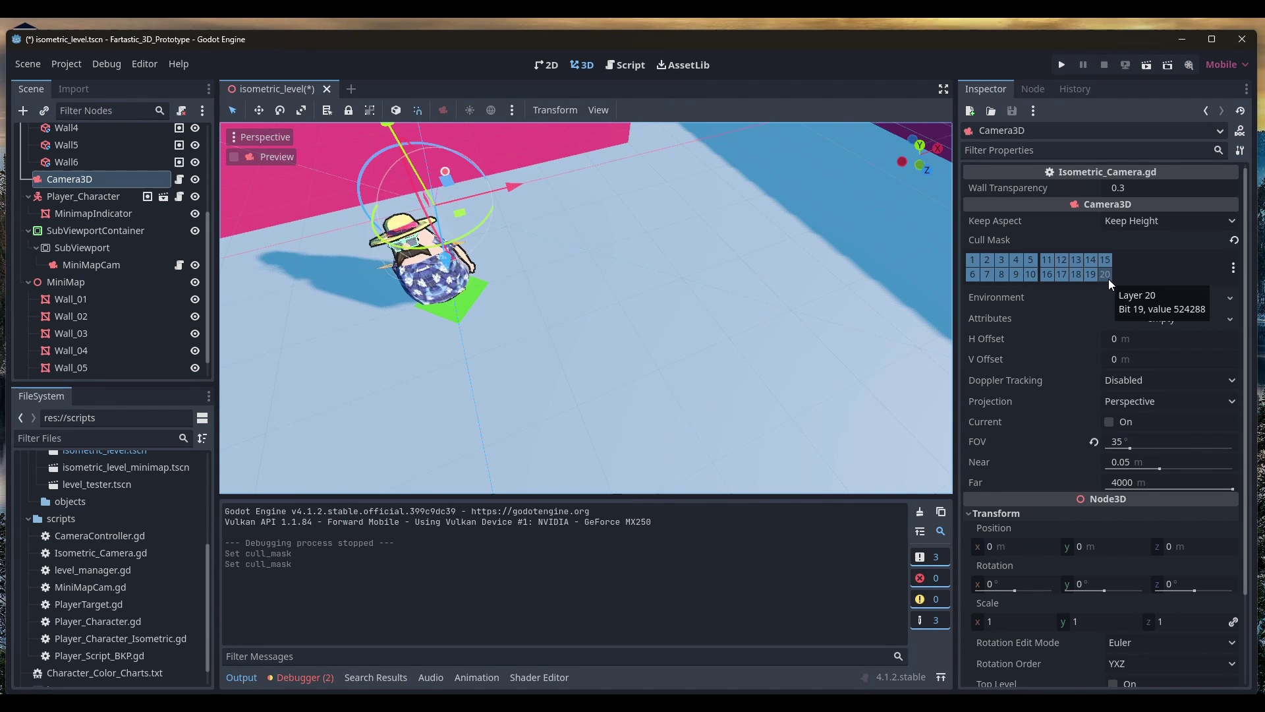
{"action": "left_click", "coordinate": [1105, 274]}
{"action": "left_click", "coordinate": [1105, 274]}
{"action": "left_click", "coordinate": [1108, 278]}
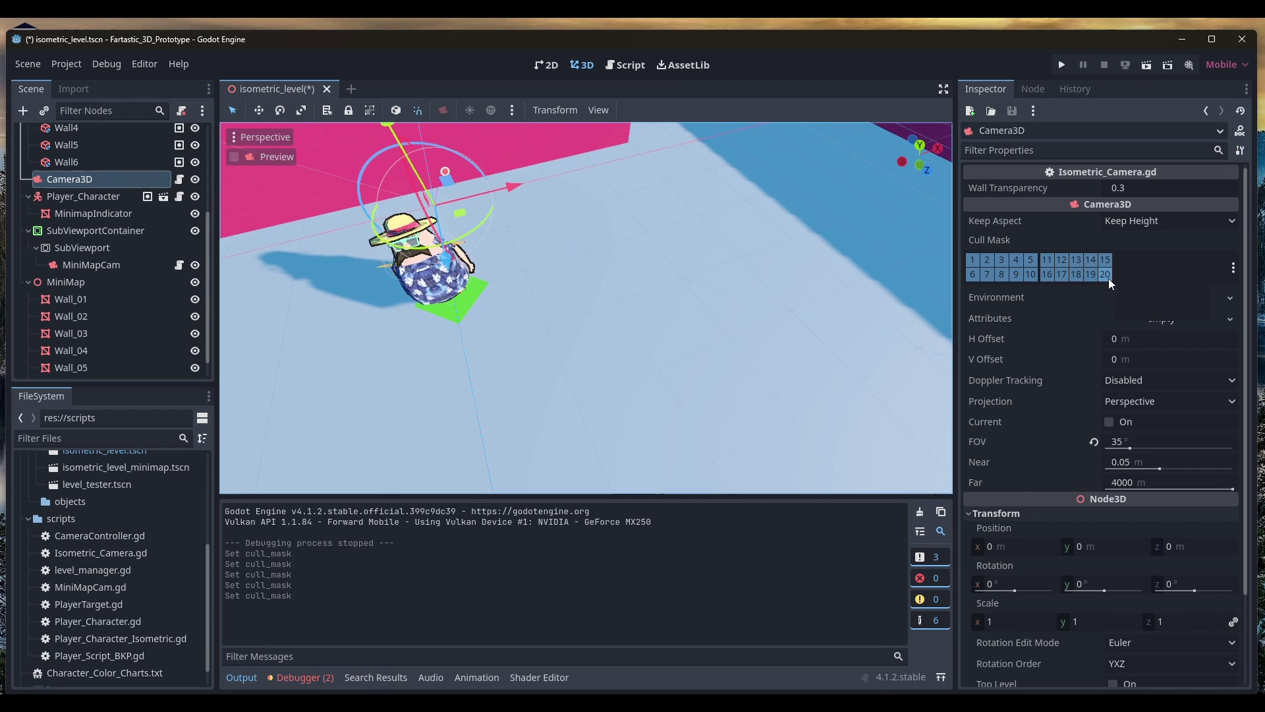
Save and run the level, walking the character around to check the view
{"action": "left_click", "coordinate": [1063, 68]}
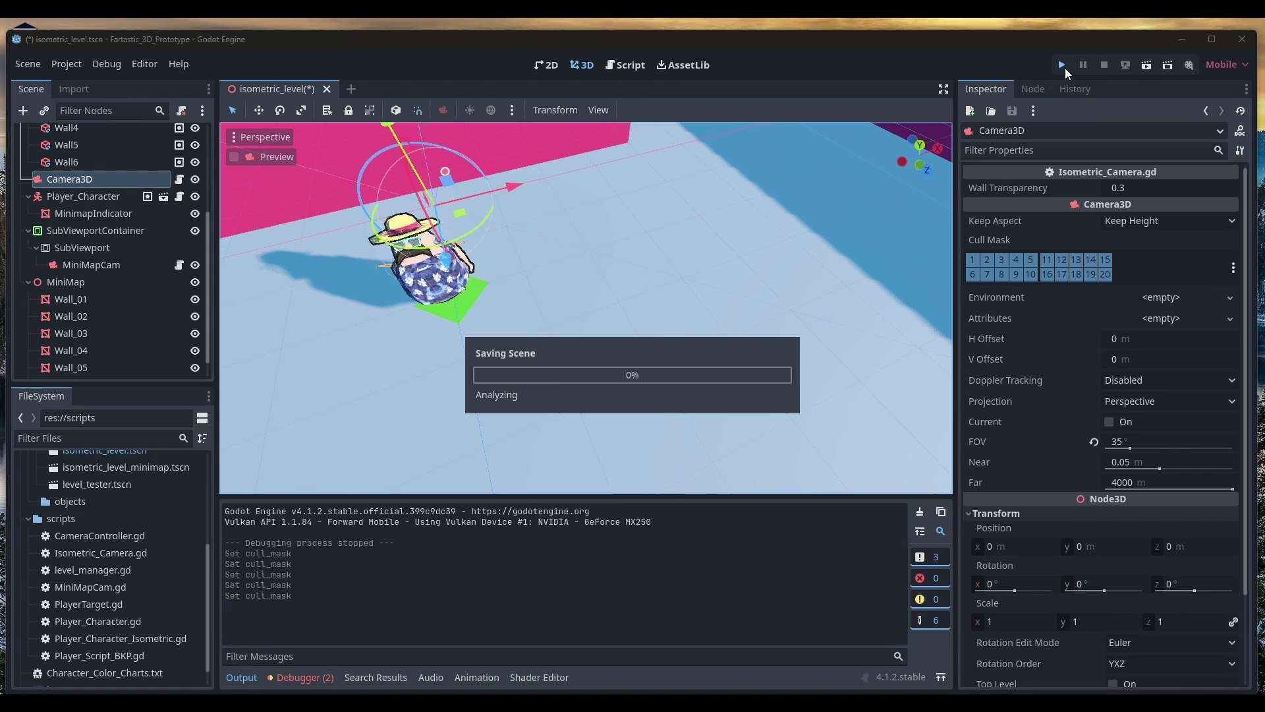
{"action": "key", "text": "s"}
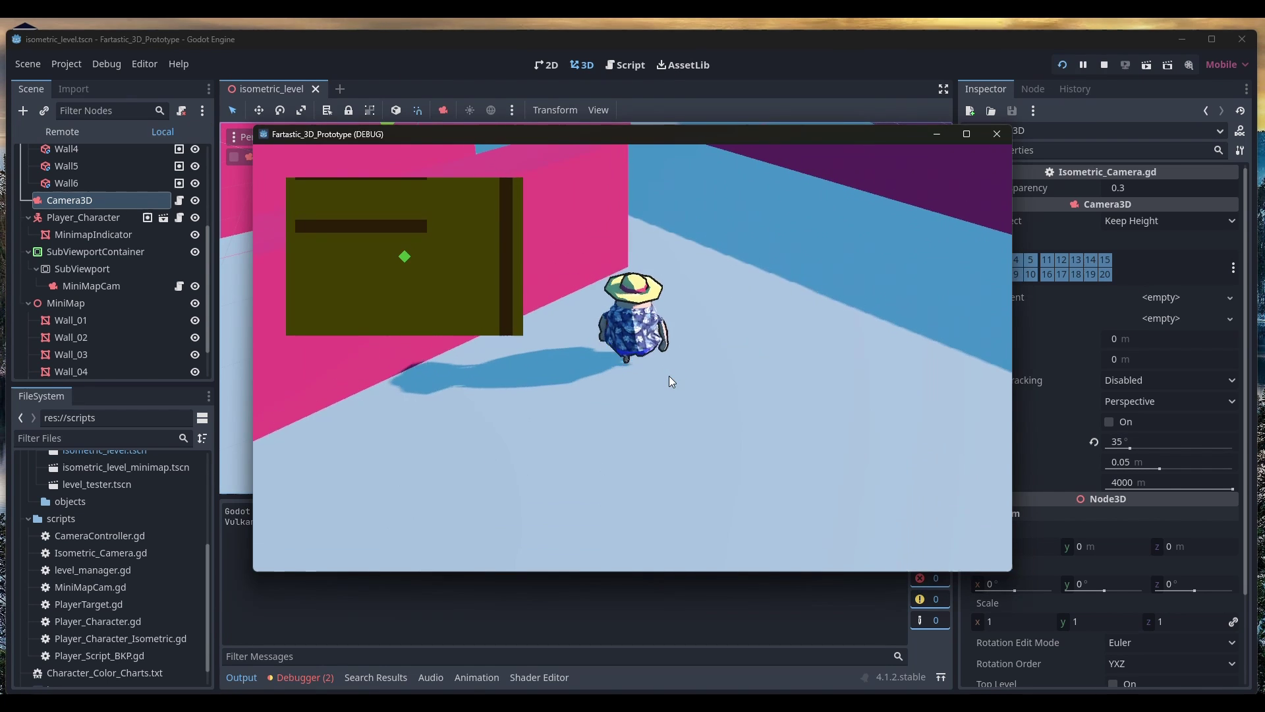
{"action": "key", "text": "w"}
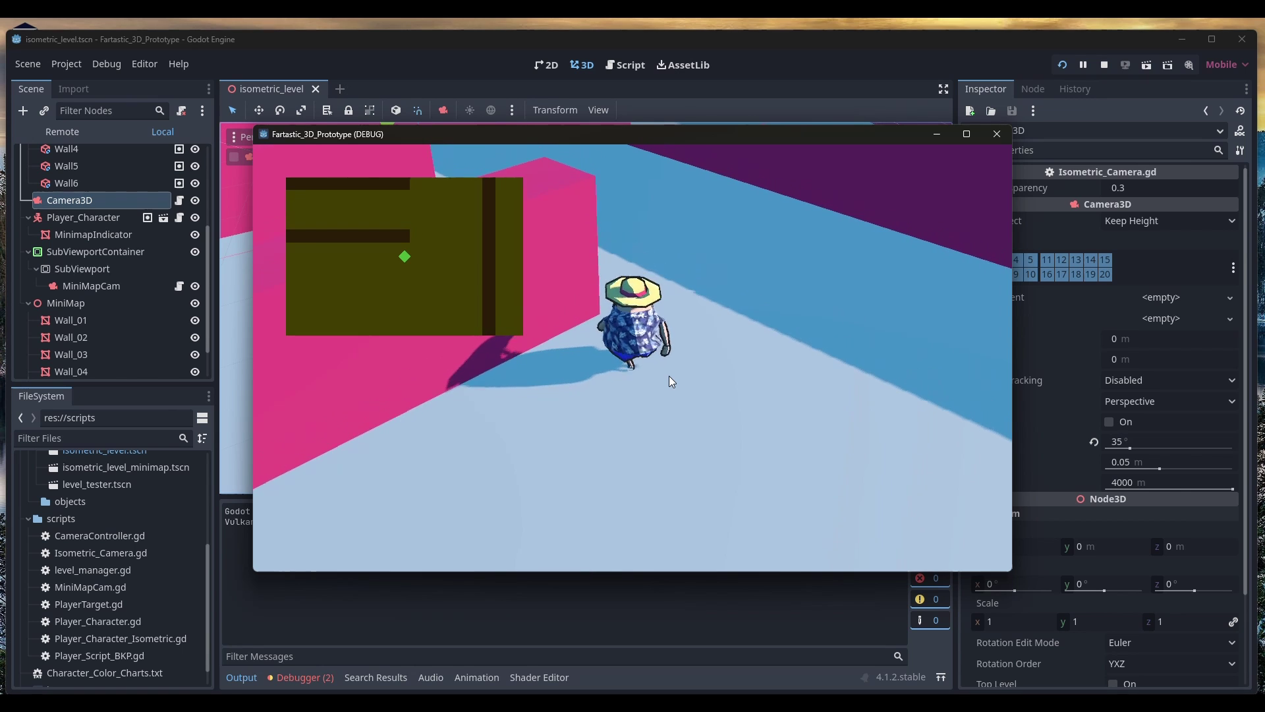
{"action": "key", "text": "a"}
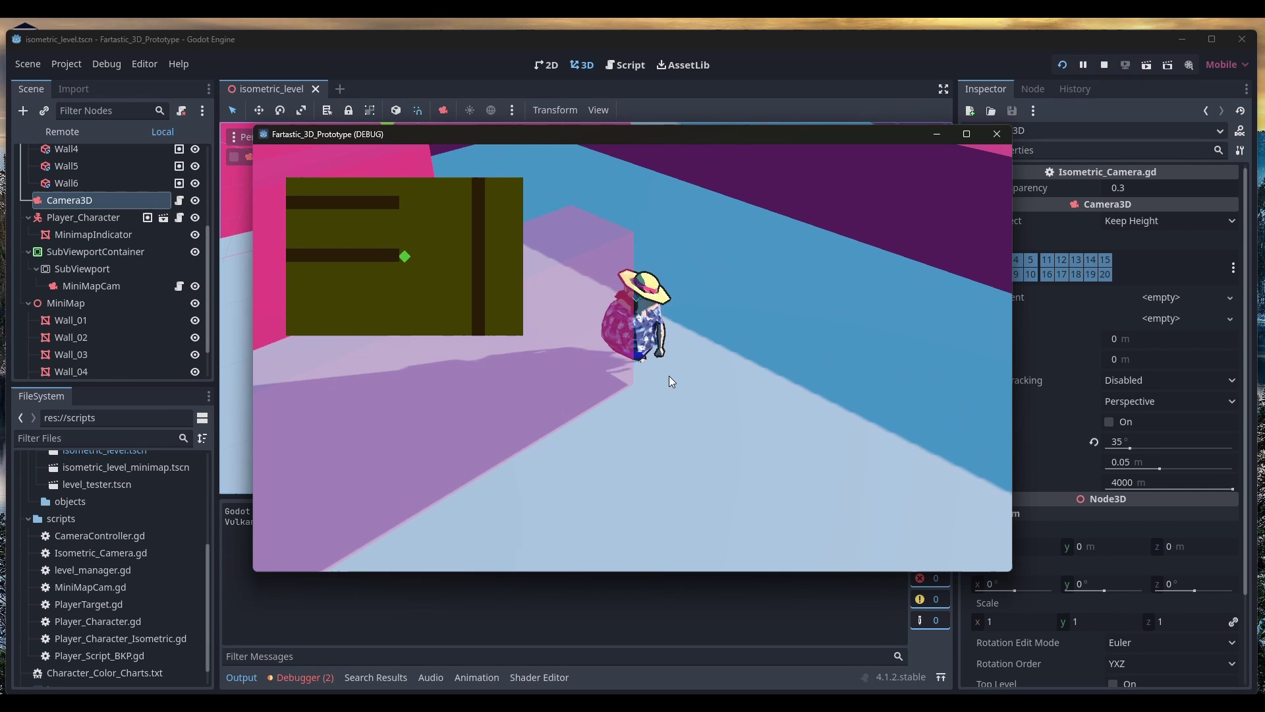
{"action": "key", "text": "s"}
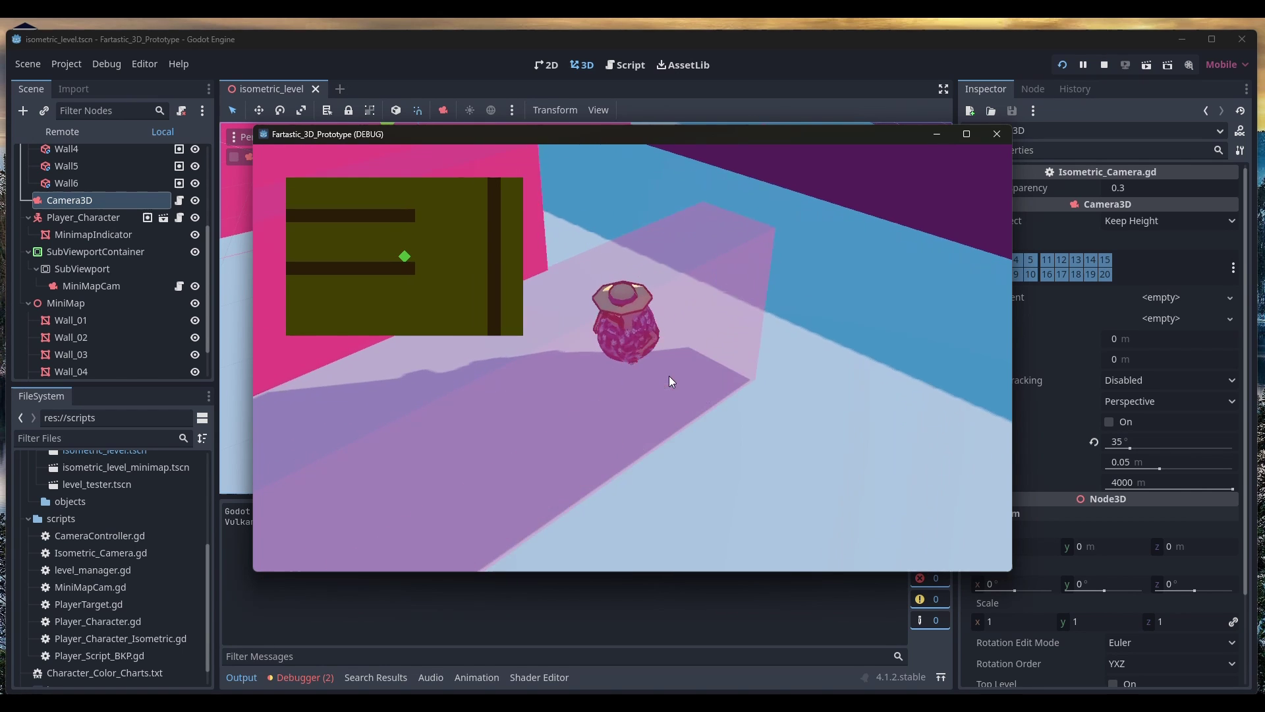
{"action": "key", "text": "w"}
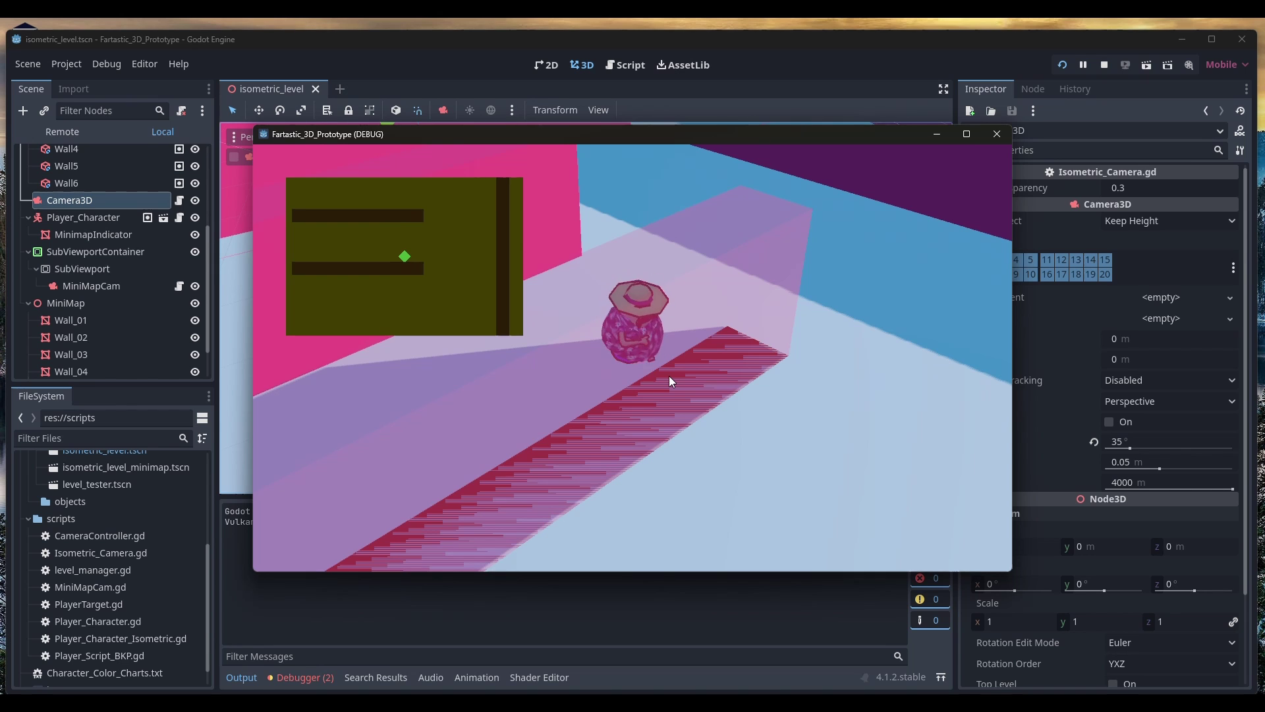
{"action": "key", "text": "w"}
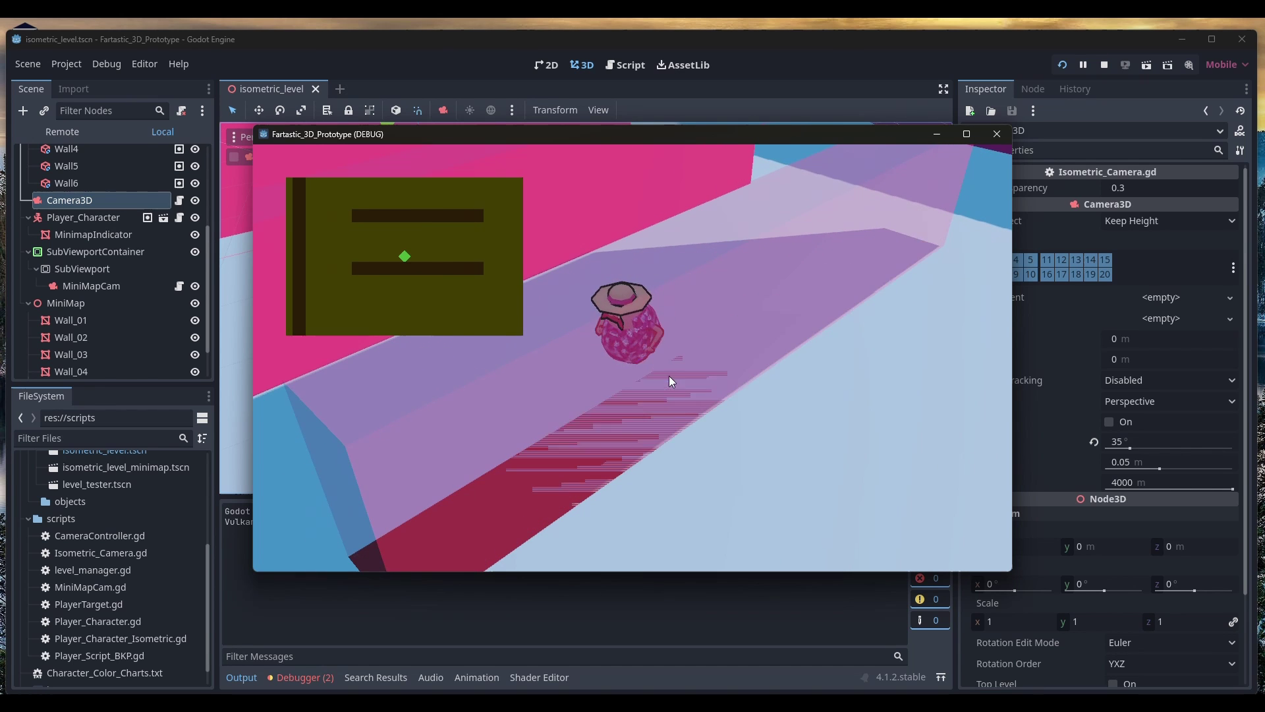
Quit the game, turn layer 20 off in the camera's Cull Mask, and relaunch
{"action": "key", "text": "alt+F4"}
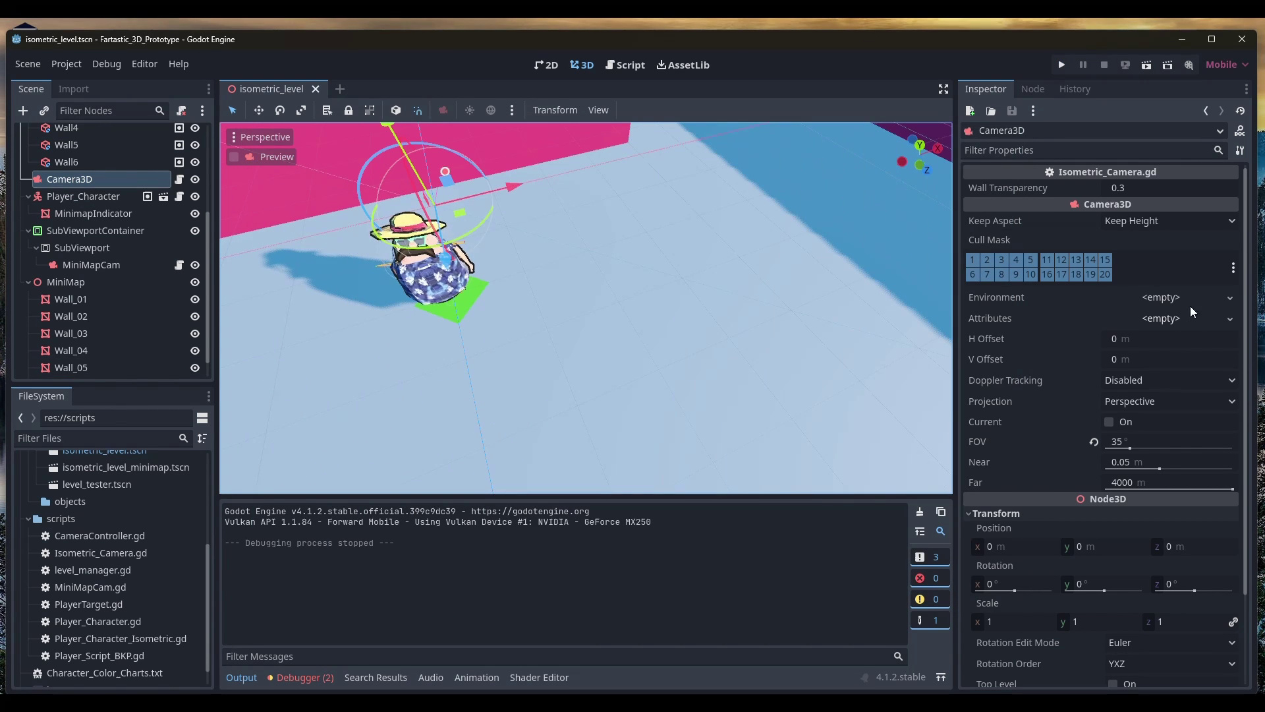
{"action": "left_click", "coordinate": [1104, 278]}
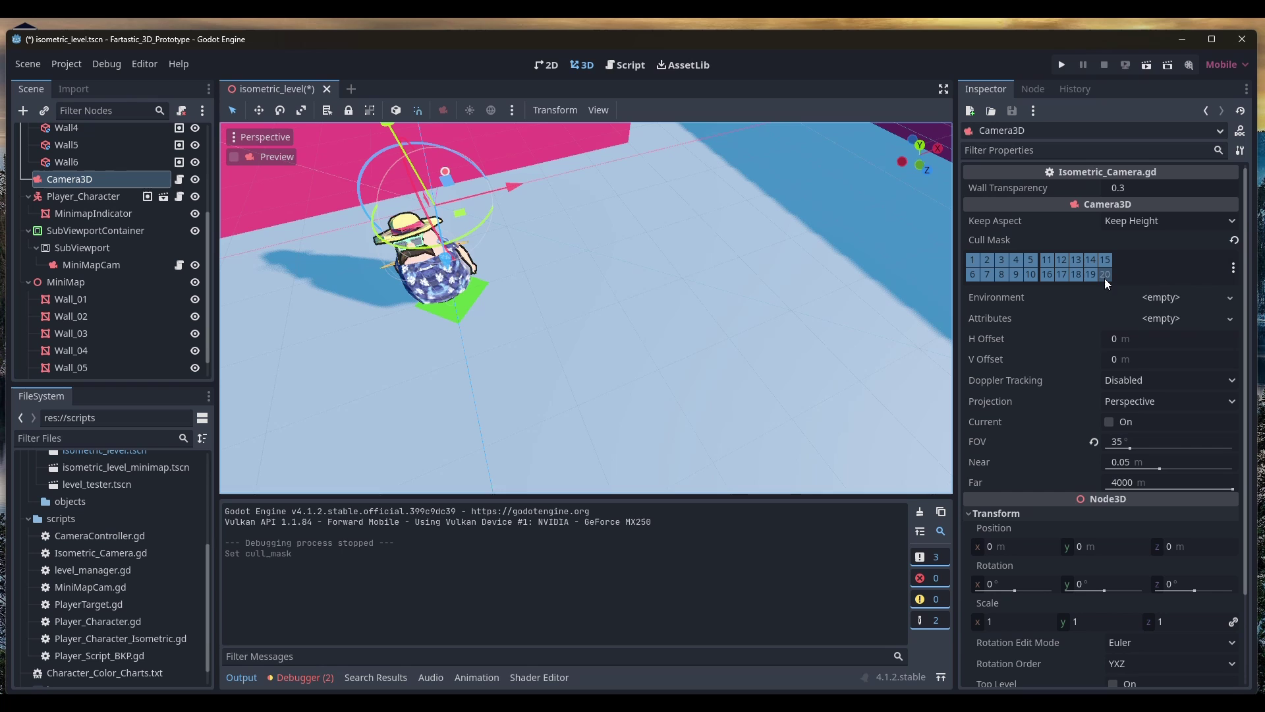
{"action": "left_click", "coordinate": [1062, 66]}
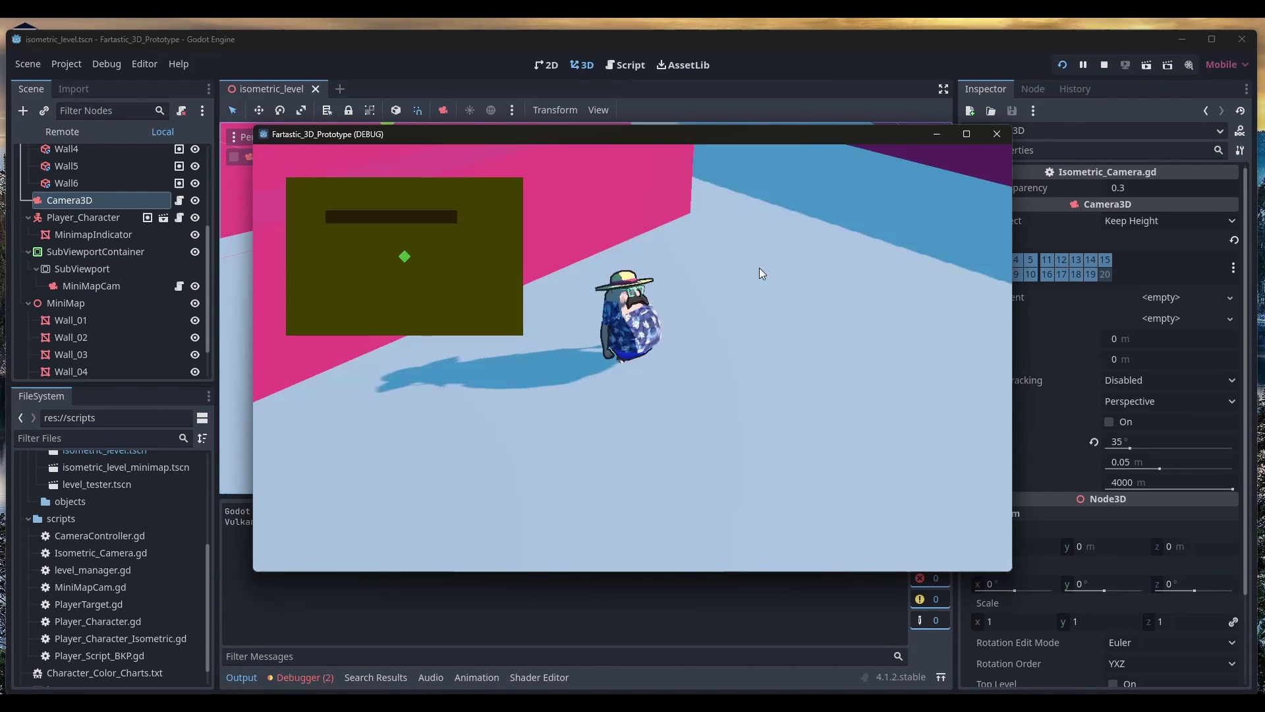
Walk the character forward through the level past the walls
{"action": "key", "text": "w"}
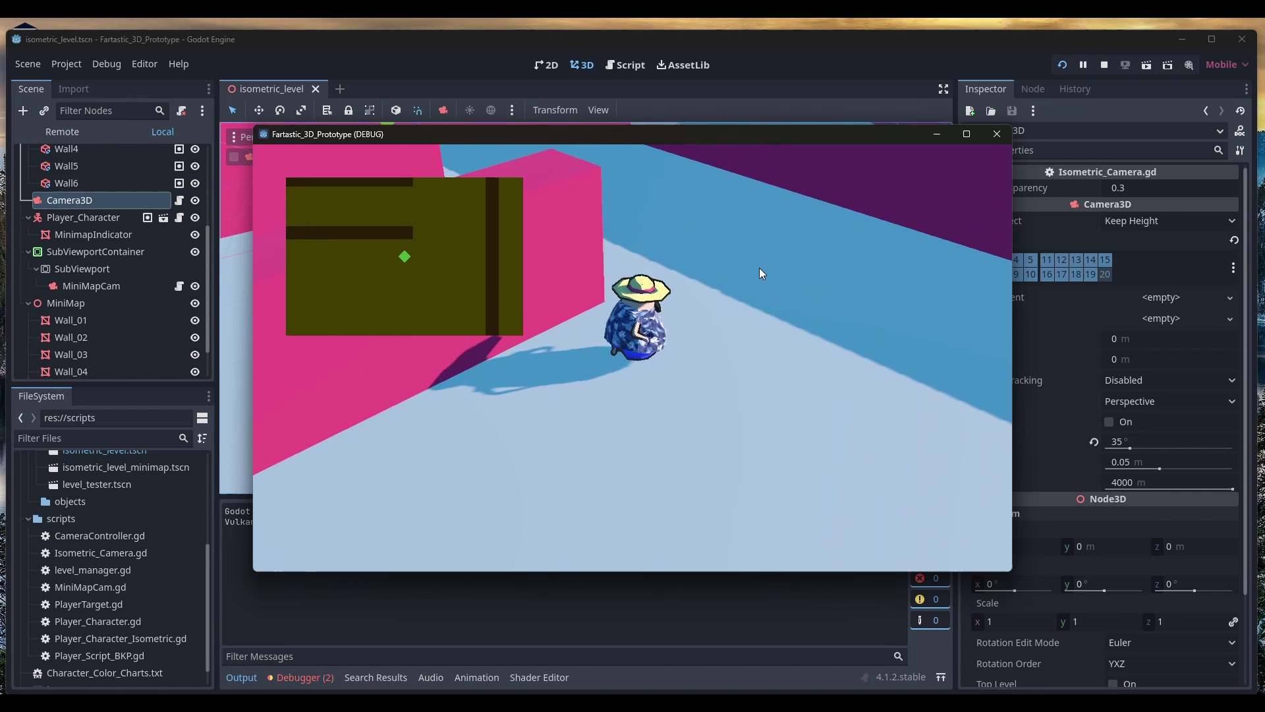
{"action": "key", "text": "w"}
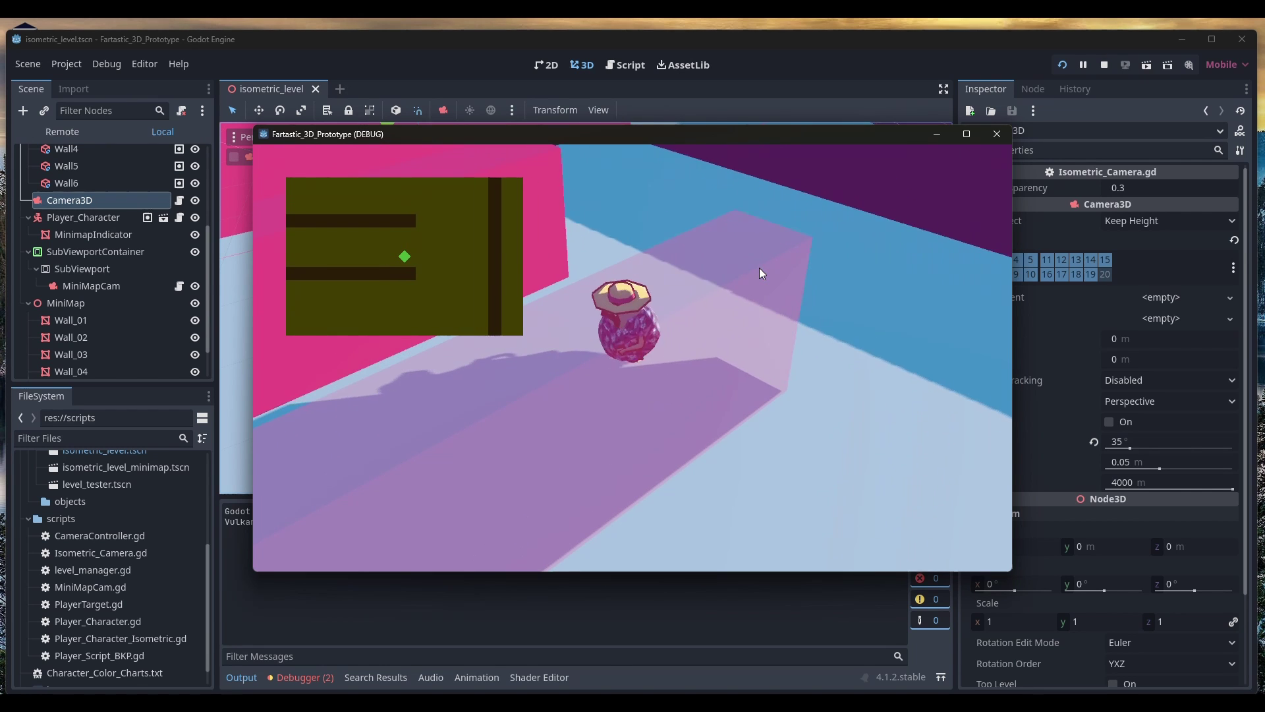
{"action": "key", "text": "w"}
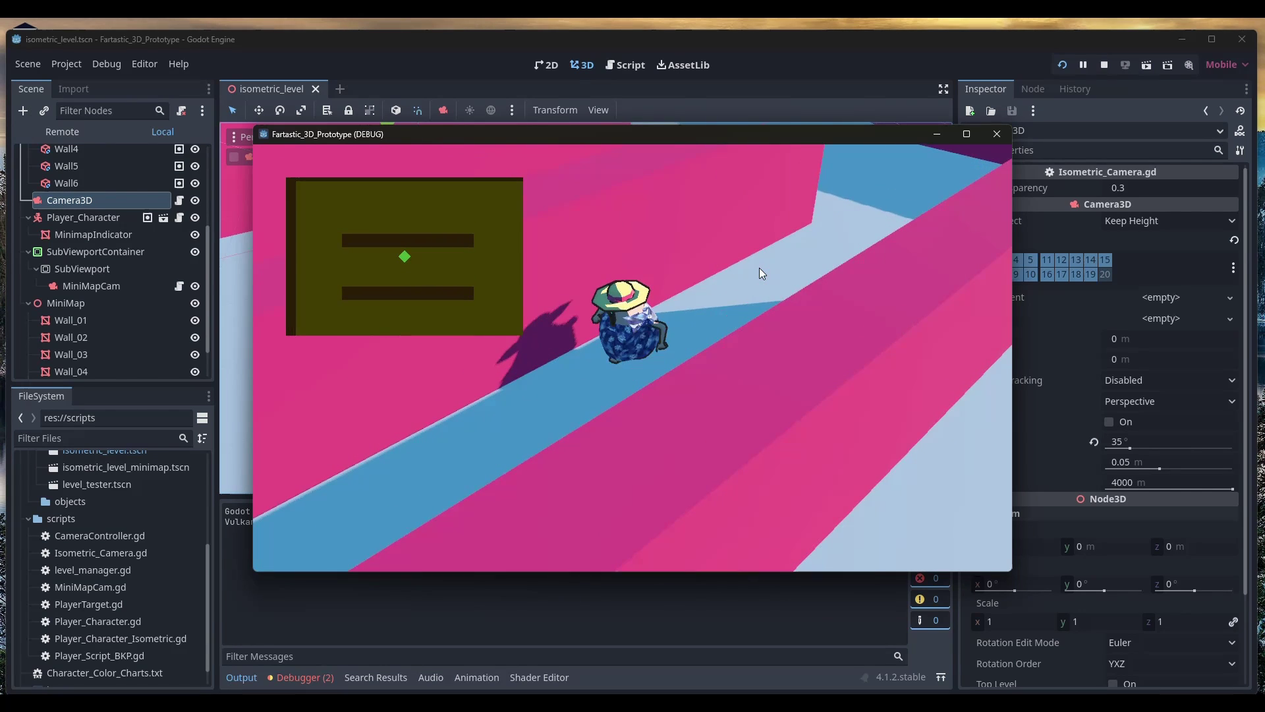
{"action": "key", "text": "w"}
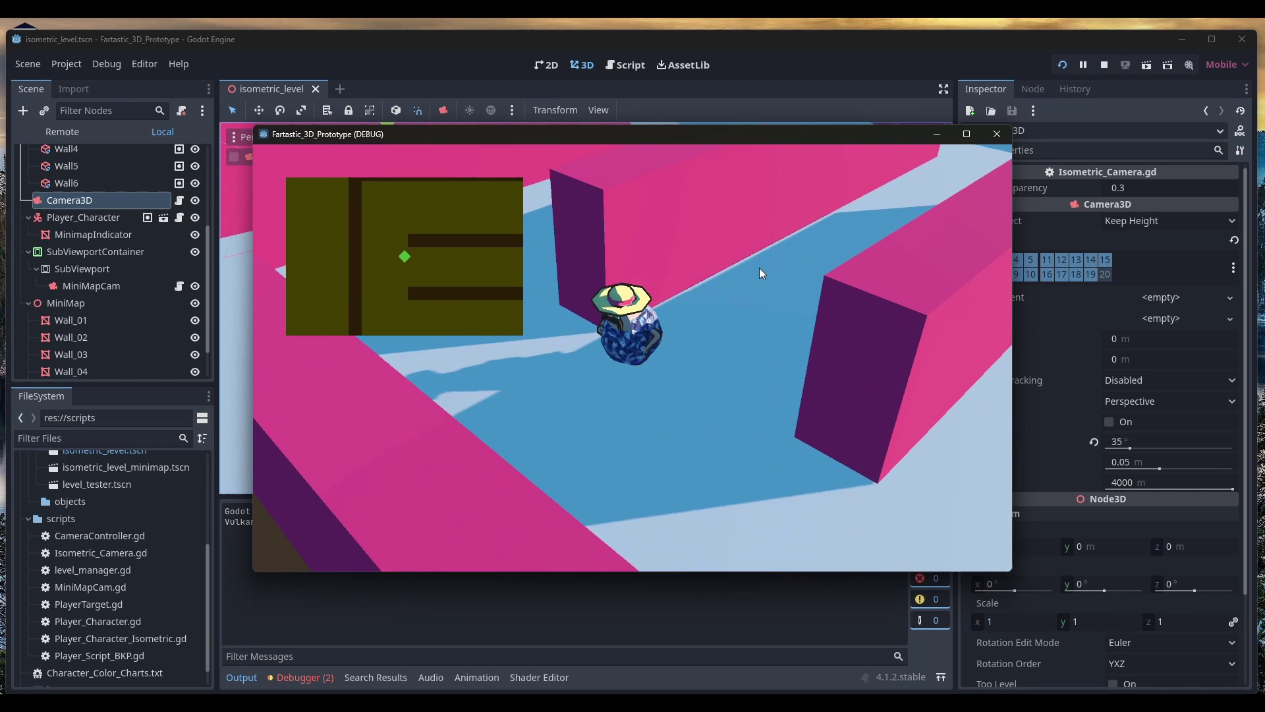
{"action": "key", "text": "w"}
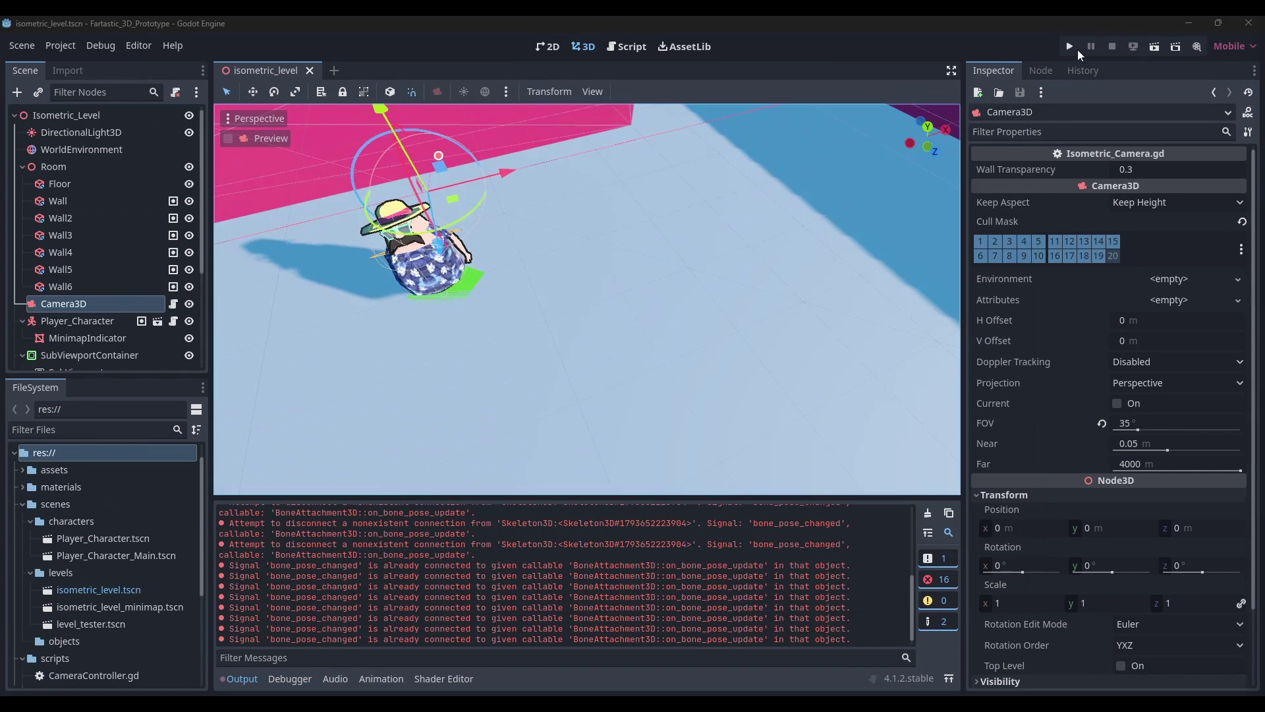
Relaunch the game, maximize its window to check the minimap, then close it
{"action": "left_click", "coordinate": [1070, 45]}
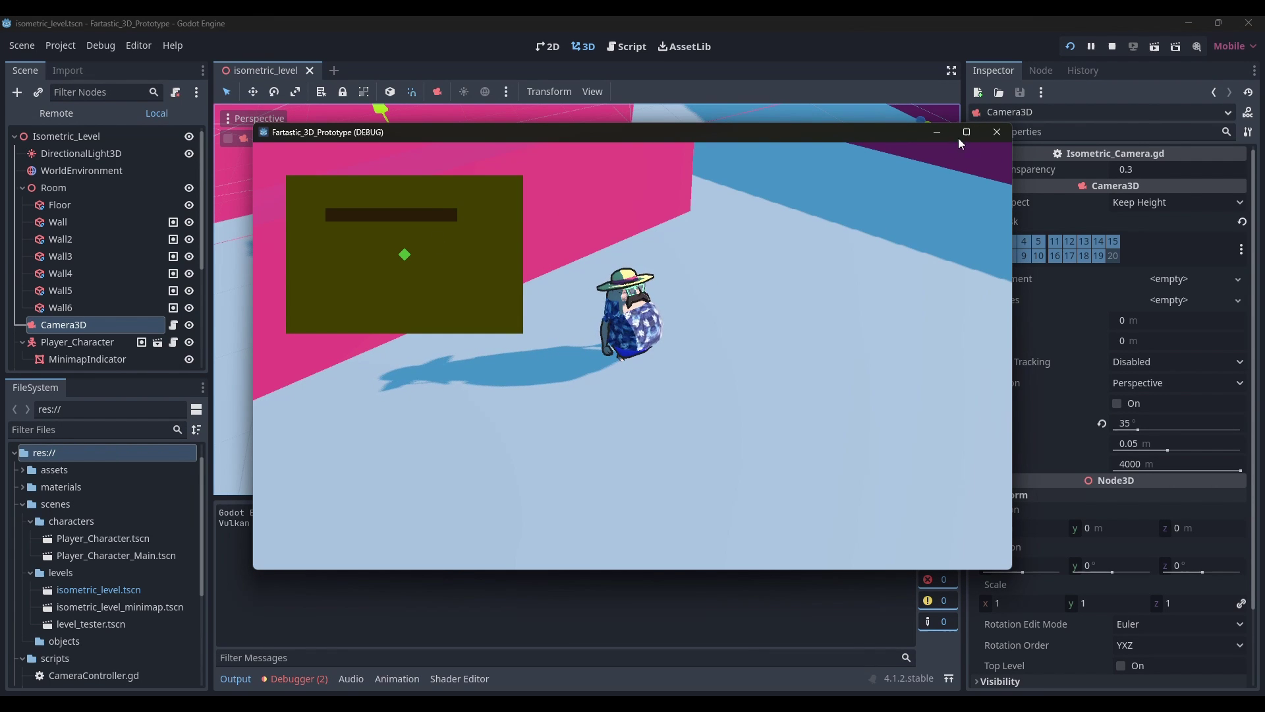
{"action": "left_click", "coordinate": [966, 131]}
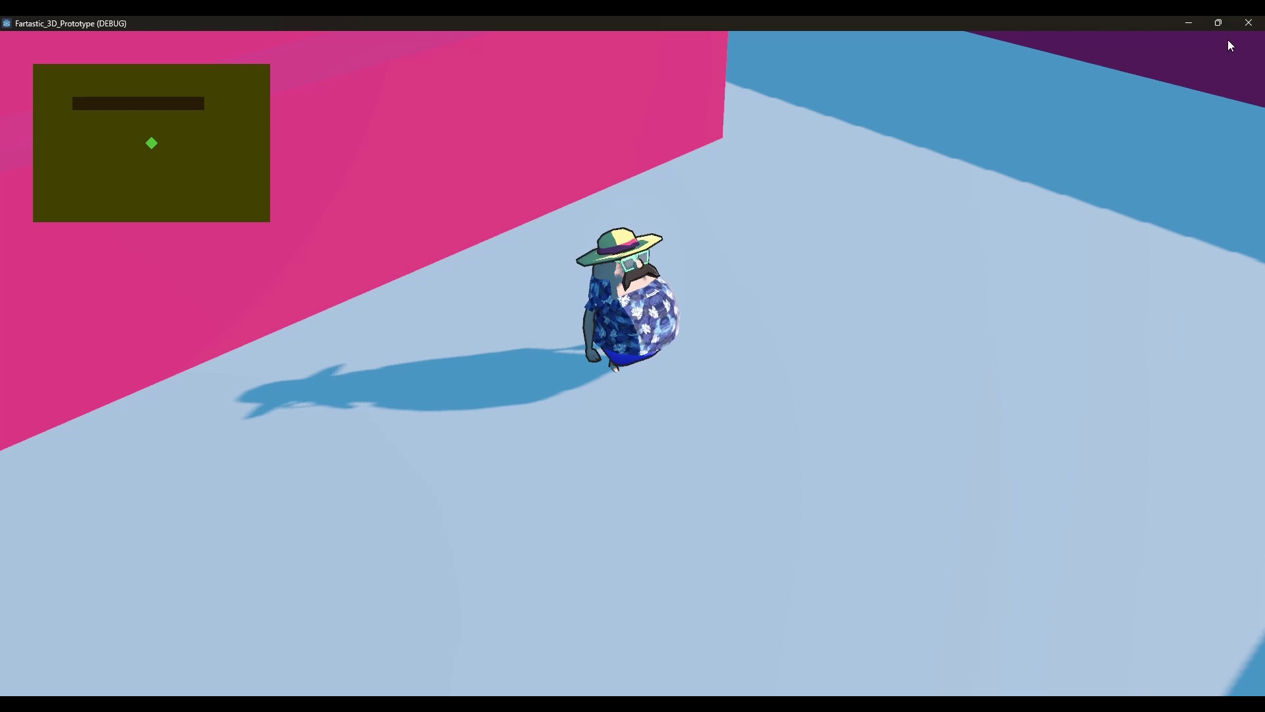
{"action": "left_click", "coordinate": [1248, 23]}
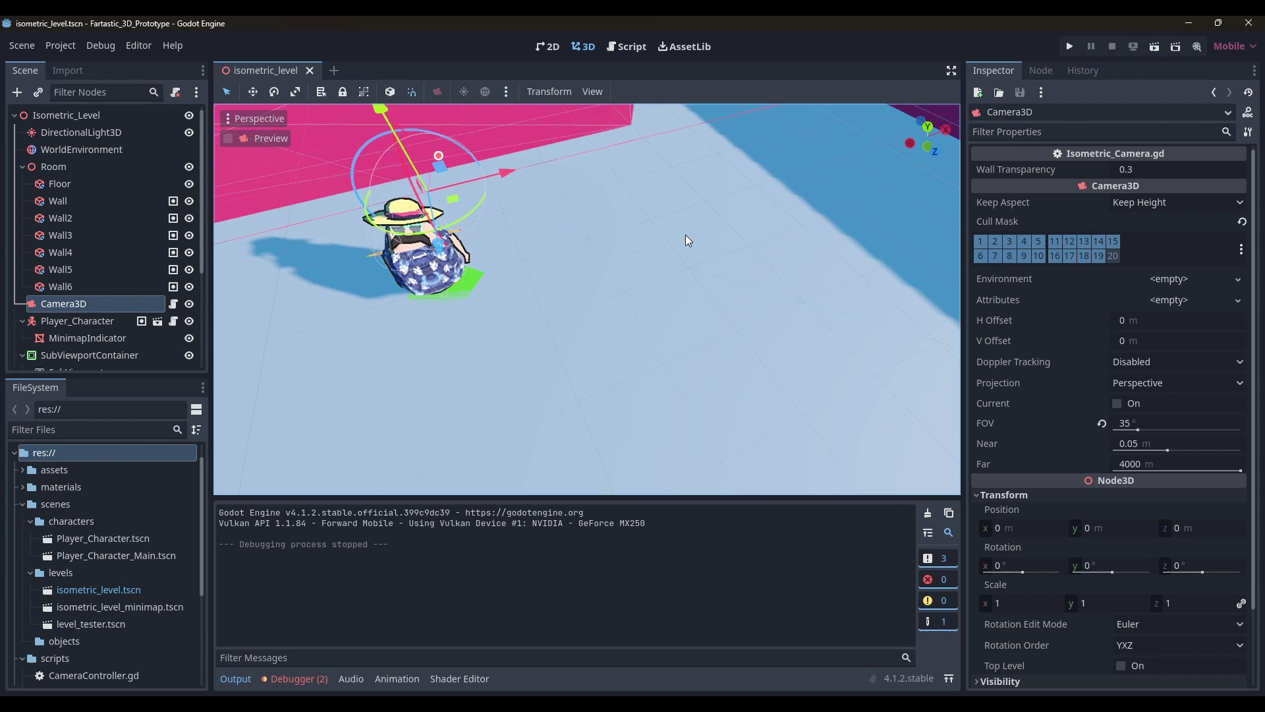
Open the MiniMapCam script and start a new line after the position line in _process
{"action": "left_click", "coordinate": [112, 323]}
{"action": "scroll", "coordinate": [113, 323], "scroll_direction": "down", "scroll_amount": 5}
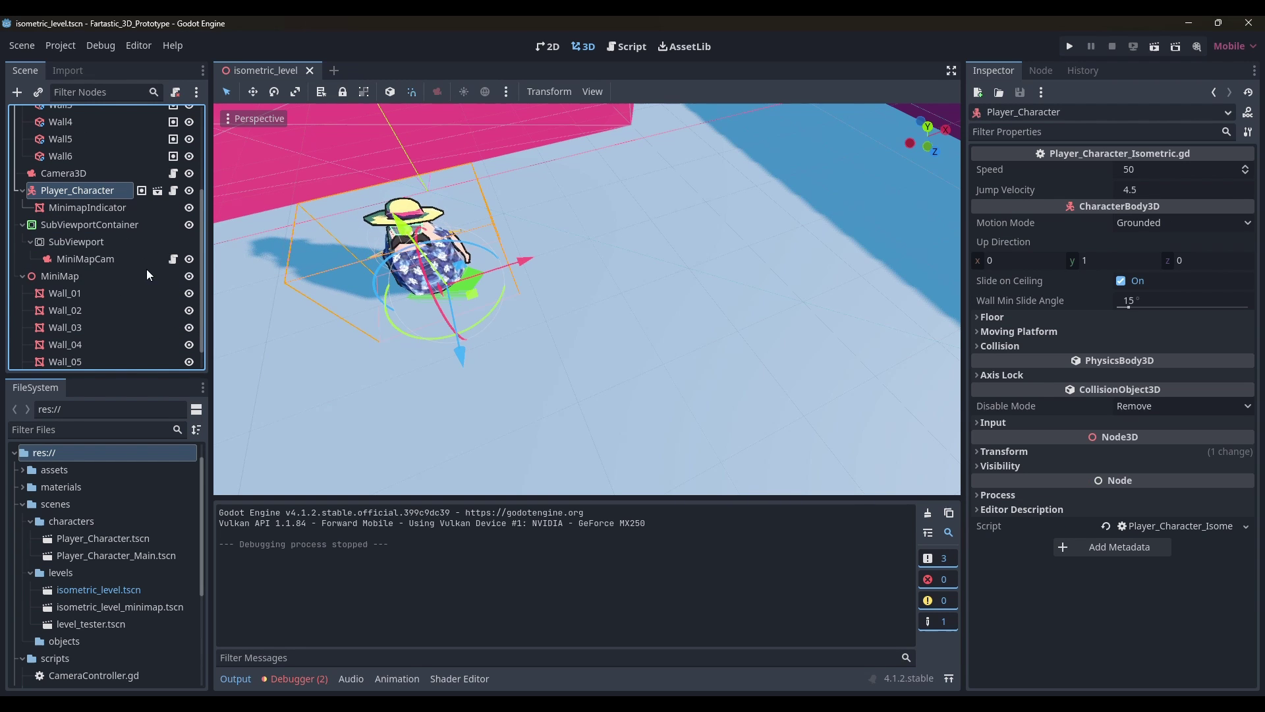
{"action": "left_click", "coordinate": [172, 265]}
{"action": "left_click", "coordinate": [557, 240]}
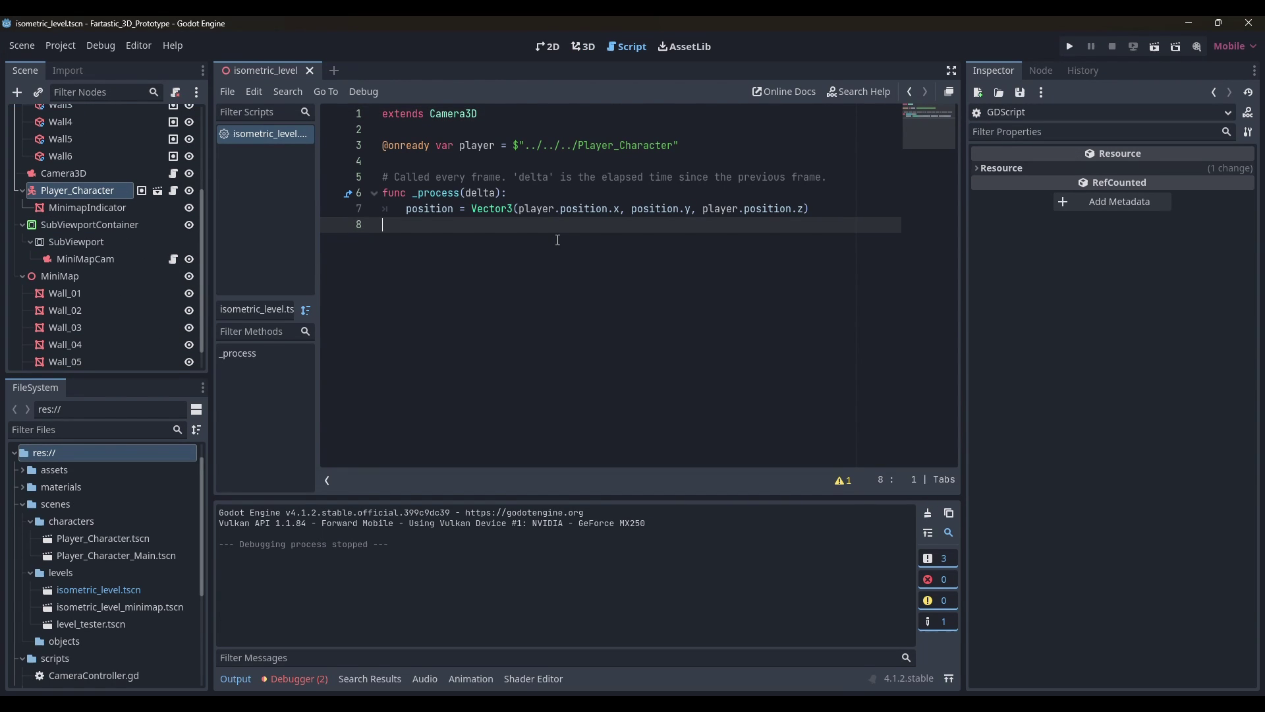
{"action": "left_click", "coordinate": [846, 210]}
{"action": "key", "text": "Return"}
Add 'get_viewport().size = $"../../../Camera3D".get_viewport().size / 5' and run the game
{"action": "type", "text": "get_viewport"}
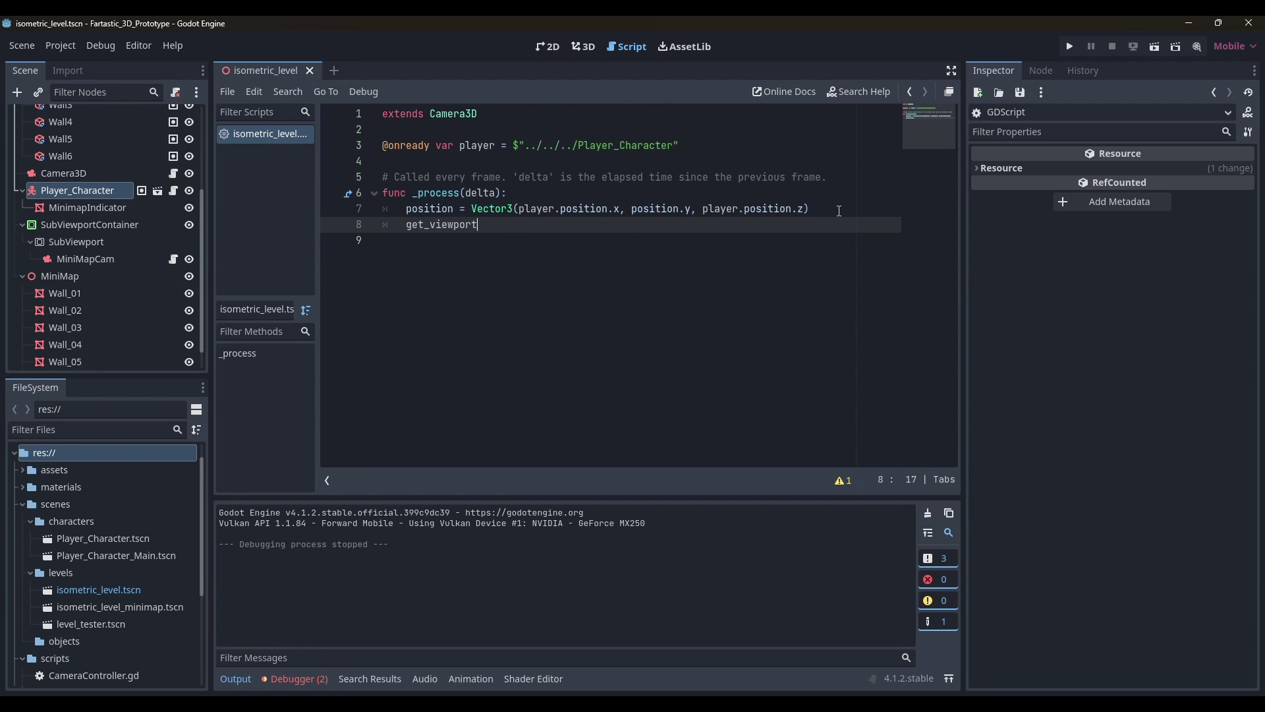
{"action": "key", "text": "Return"}
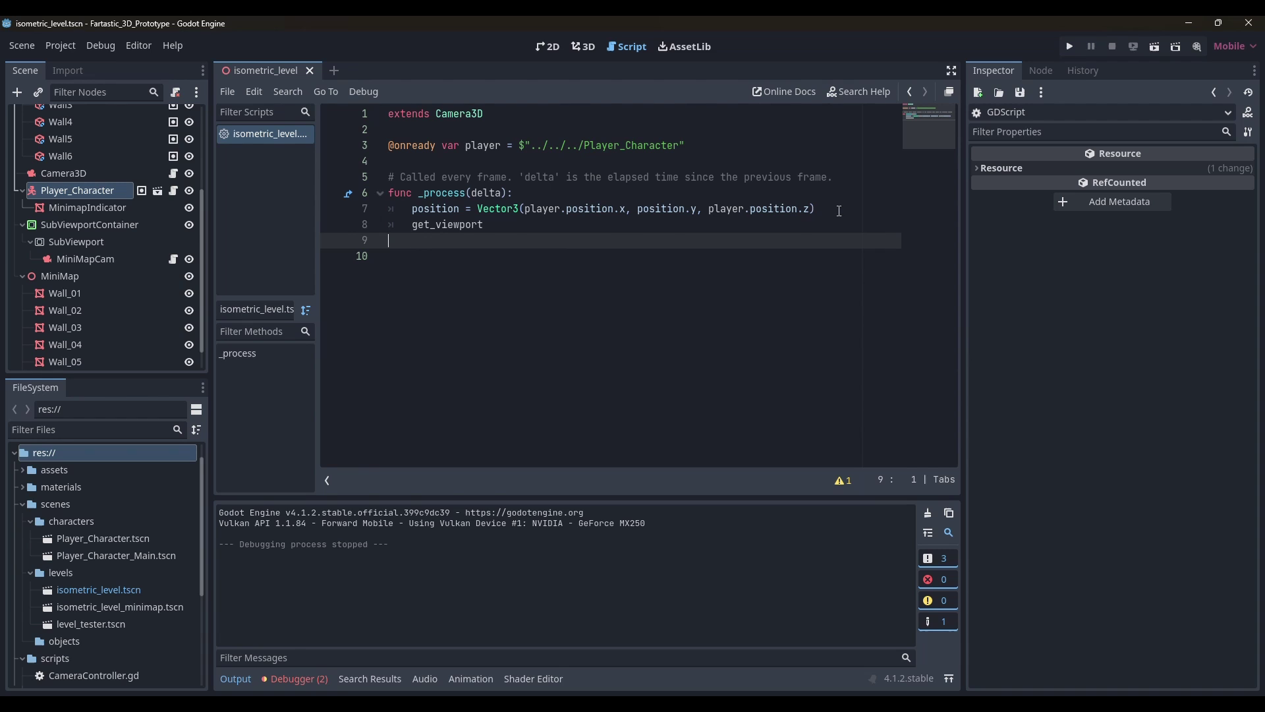
{"action": "key", "text": "BackSpace"}
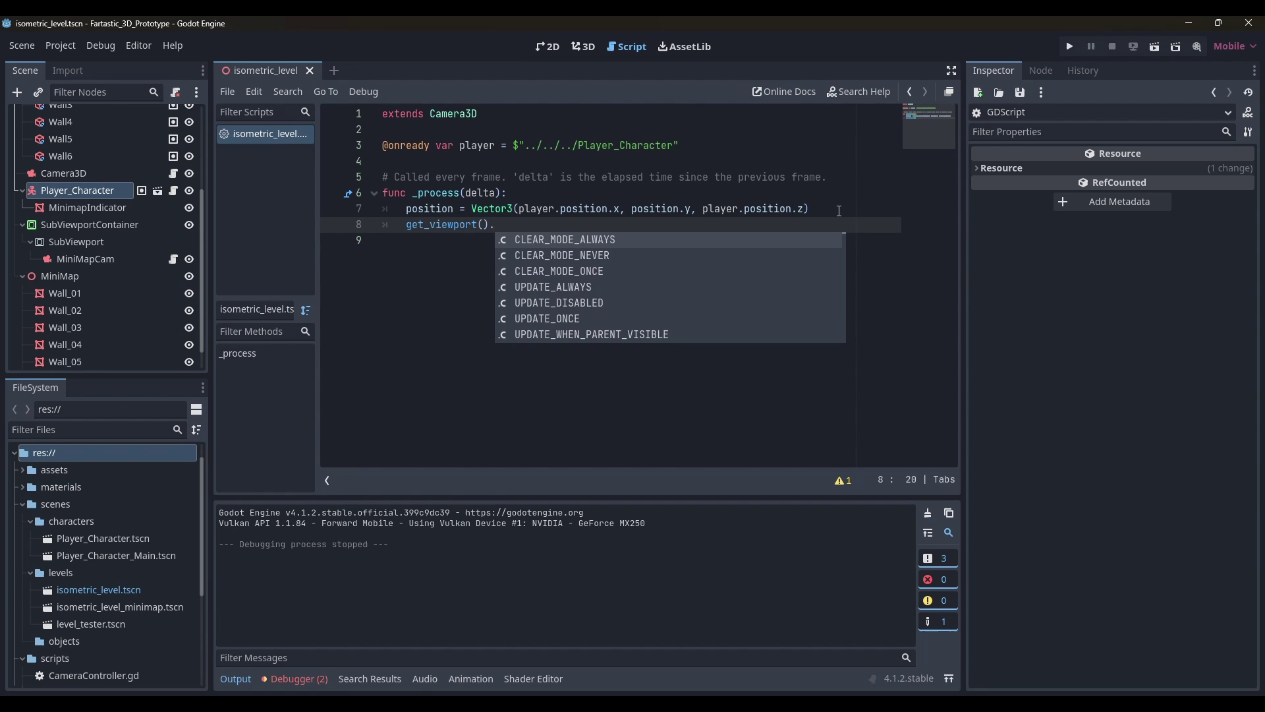
{"action": "key", "text": "Escape"}
{"action": "type", "text": "size"}
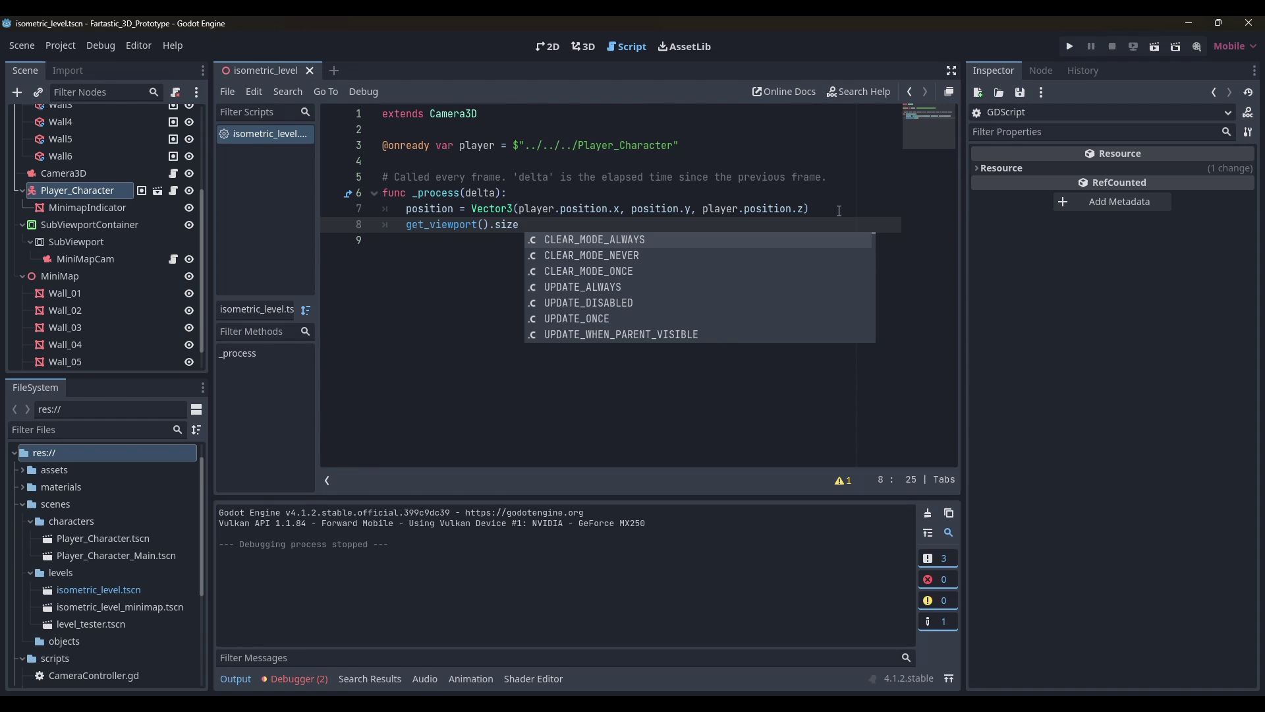
{"action": "type", "text": " ="}
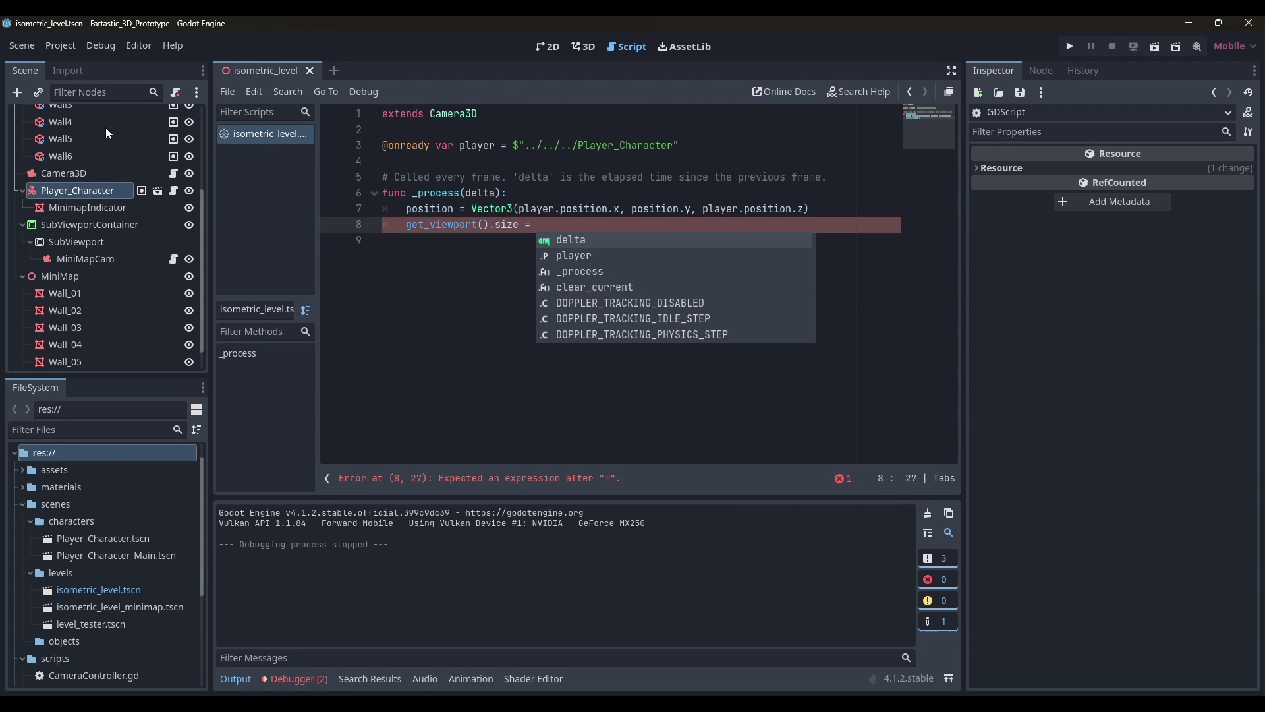
{"action": "left_click", "coordinate": [69, 175]}
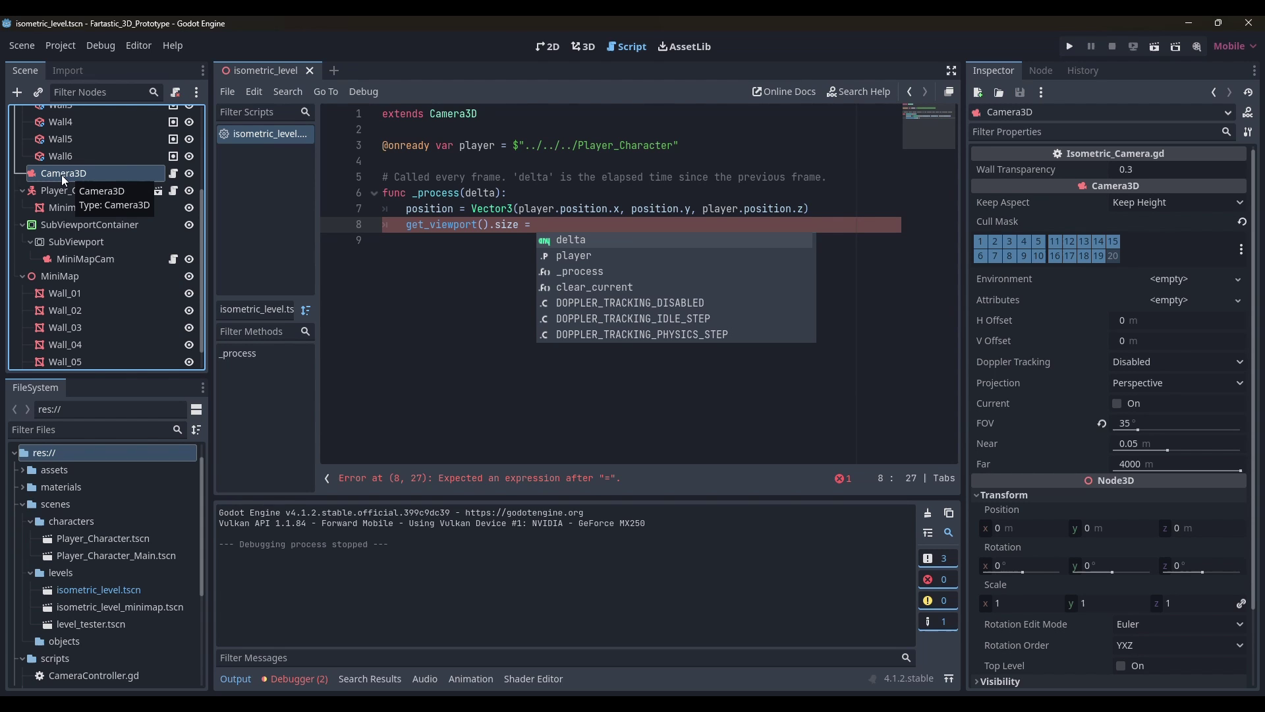
{"action": "left_click_drag", "start_coordinate": [61, 175], "coordinate": [573, 227]}
{"action": "type", "text": ".get"}
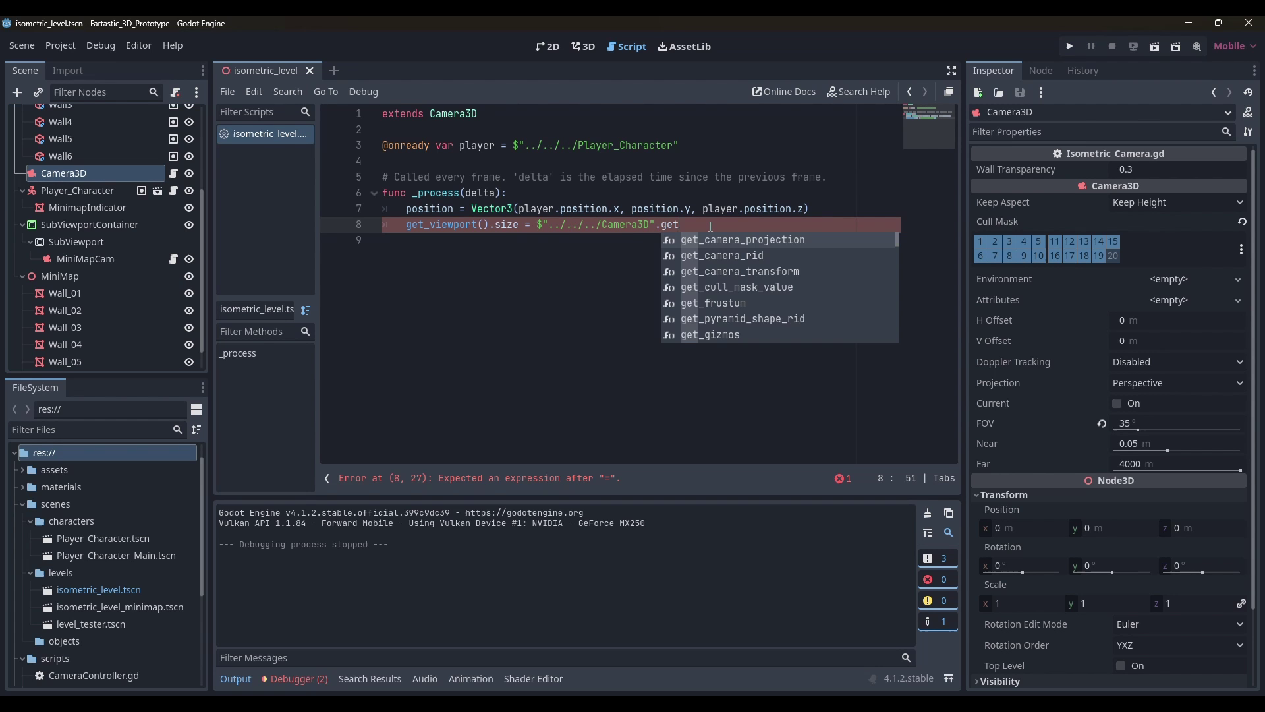
{"action": "type", "text": "_viewport()."}
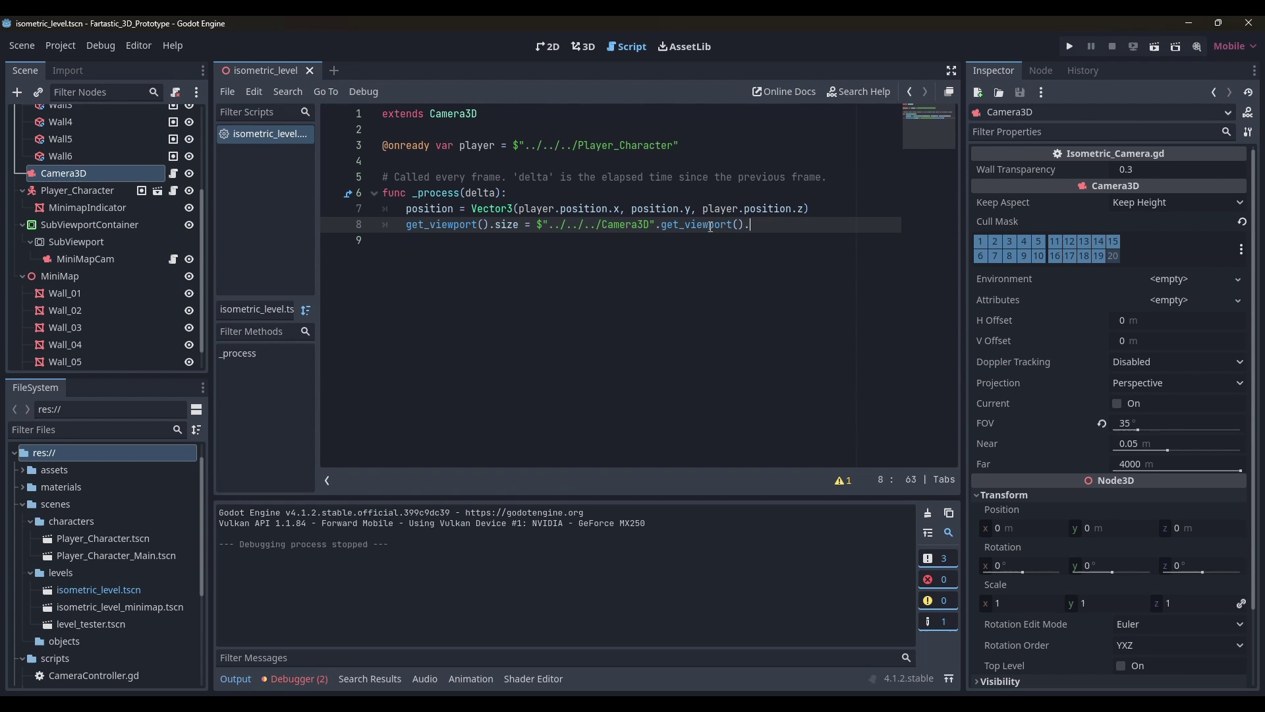
{"action": "type", "text": "size / 5"}
{"action": "left_click", "coordinate": [1070, 47]}
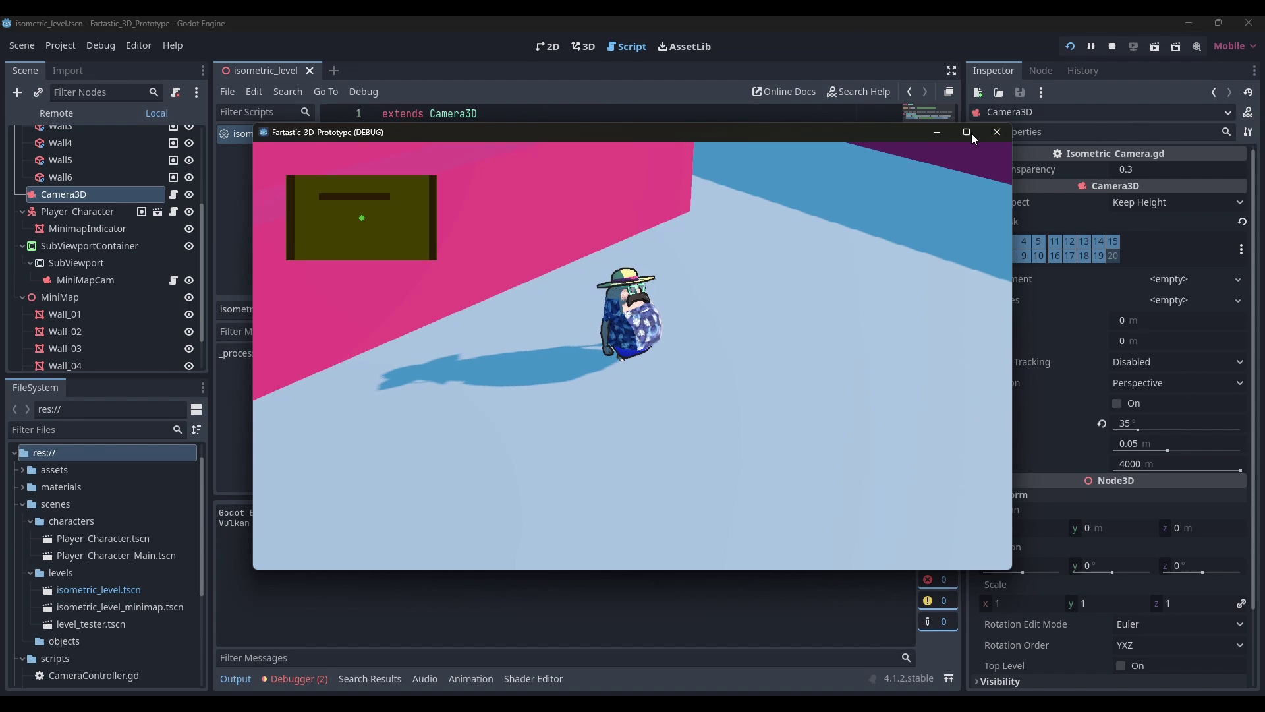
Maximize the running game's debug window to inspect the resized top-left minimap
{"action": "mouse_move", "coordinate": [971, 133]}
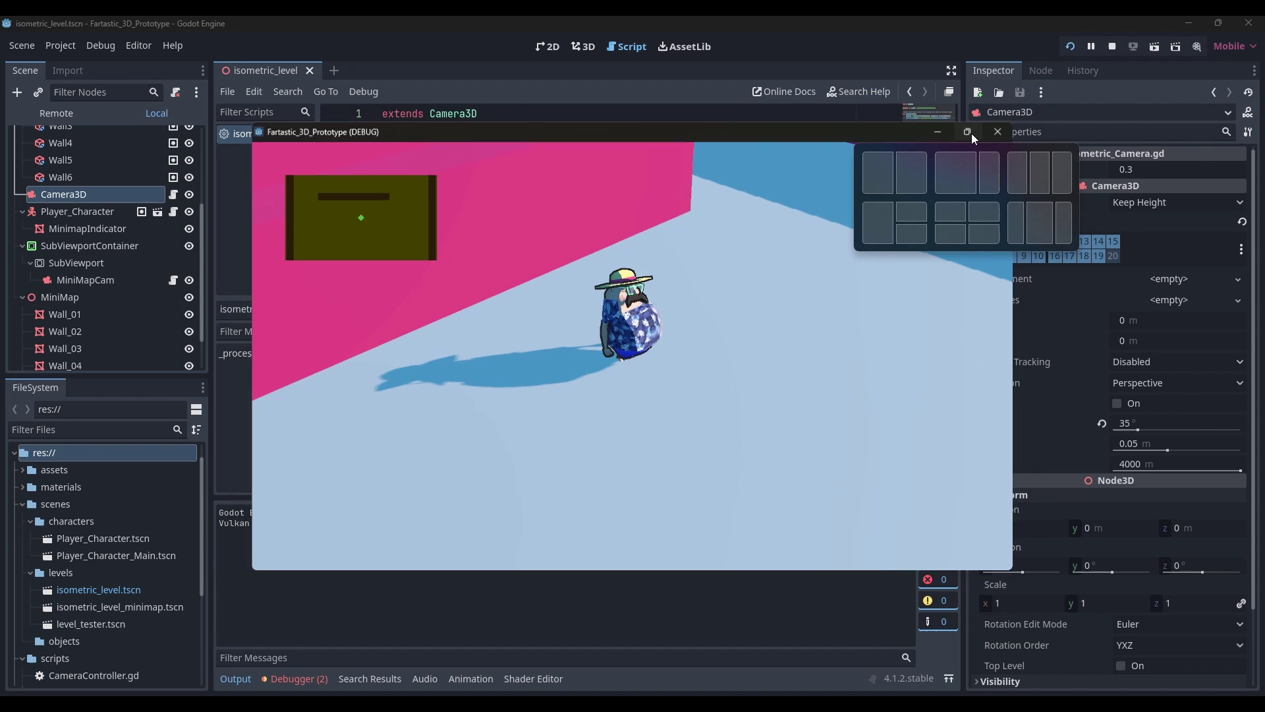
{"action": "left_click", "coordinate": [973, 134]}
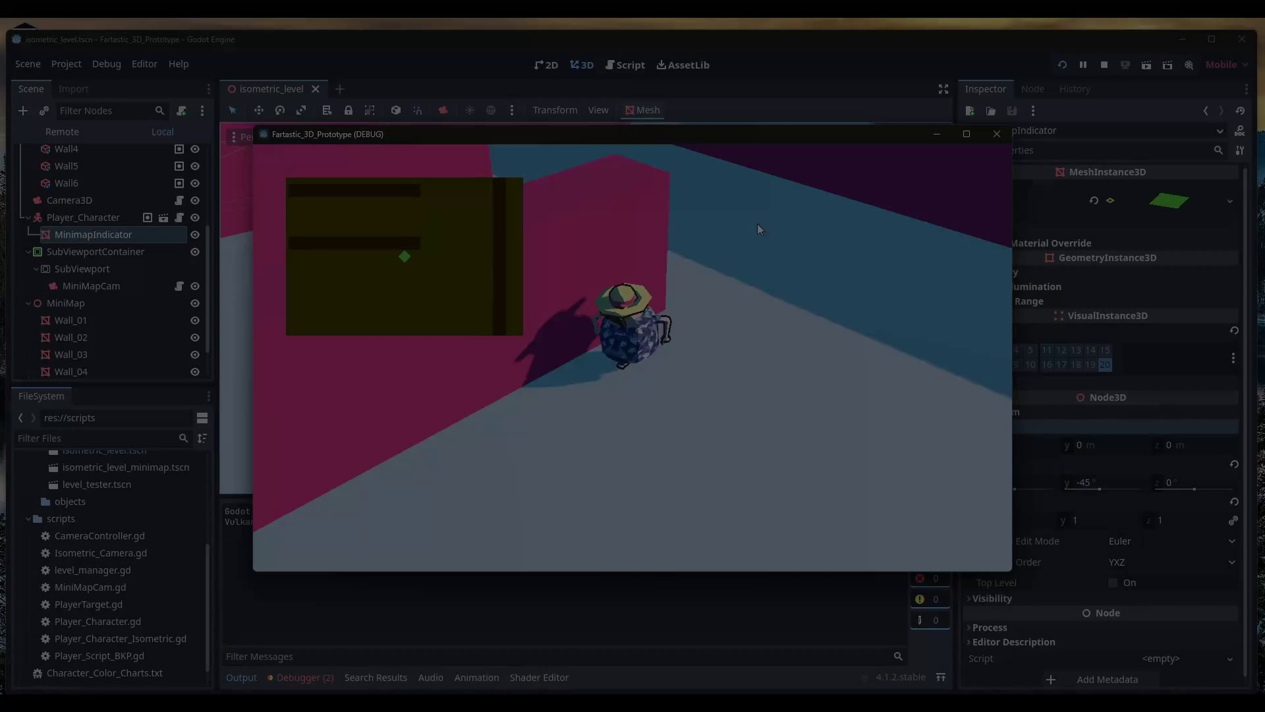
{"action": "key", "text": "w"}
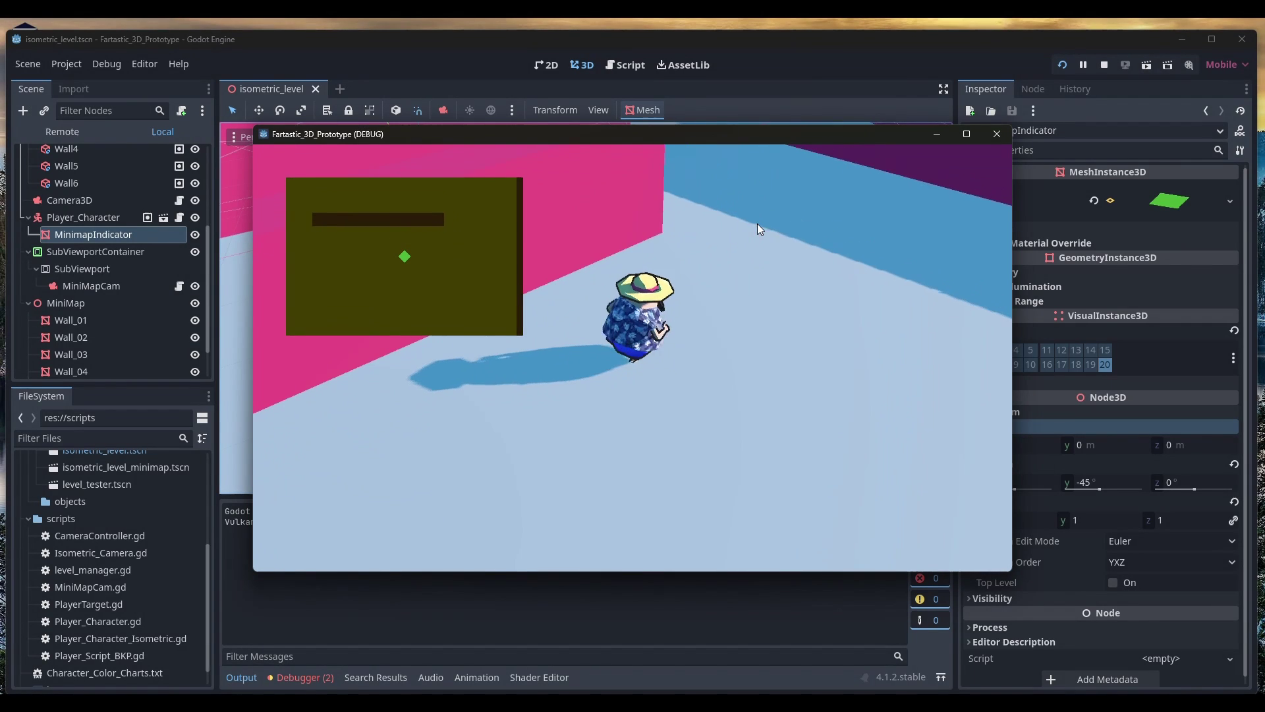
{"action": "key", "text": "w"}
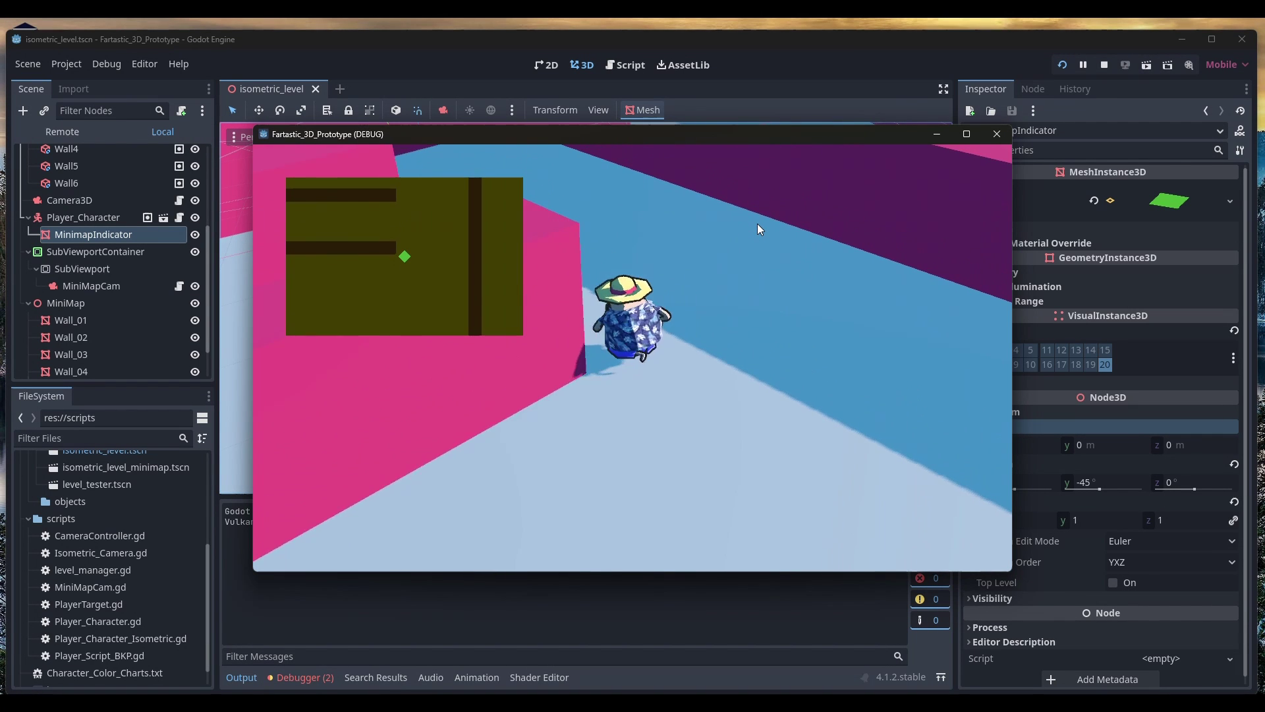
{"action": "key", "text": "e"}
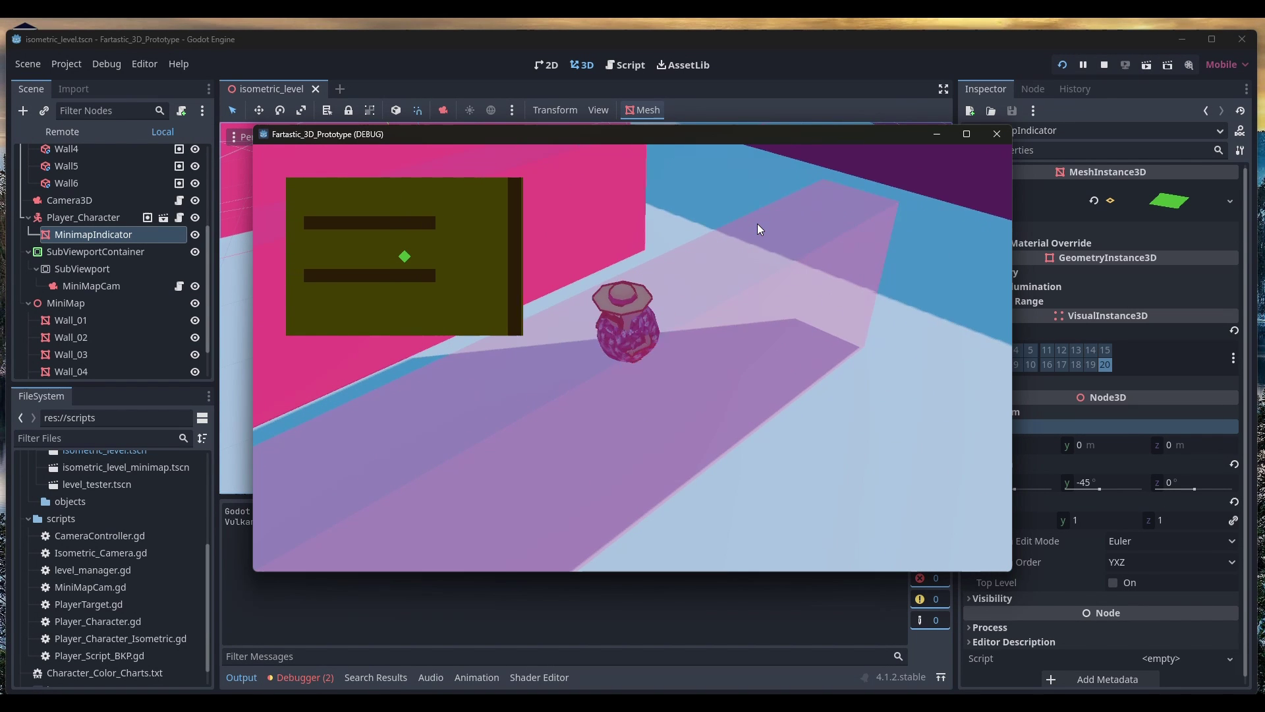
{"action": "key", "text": "a"}
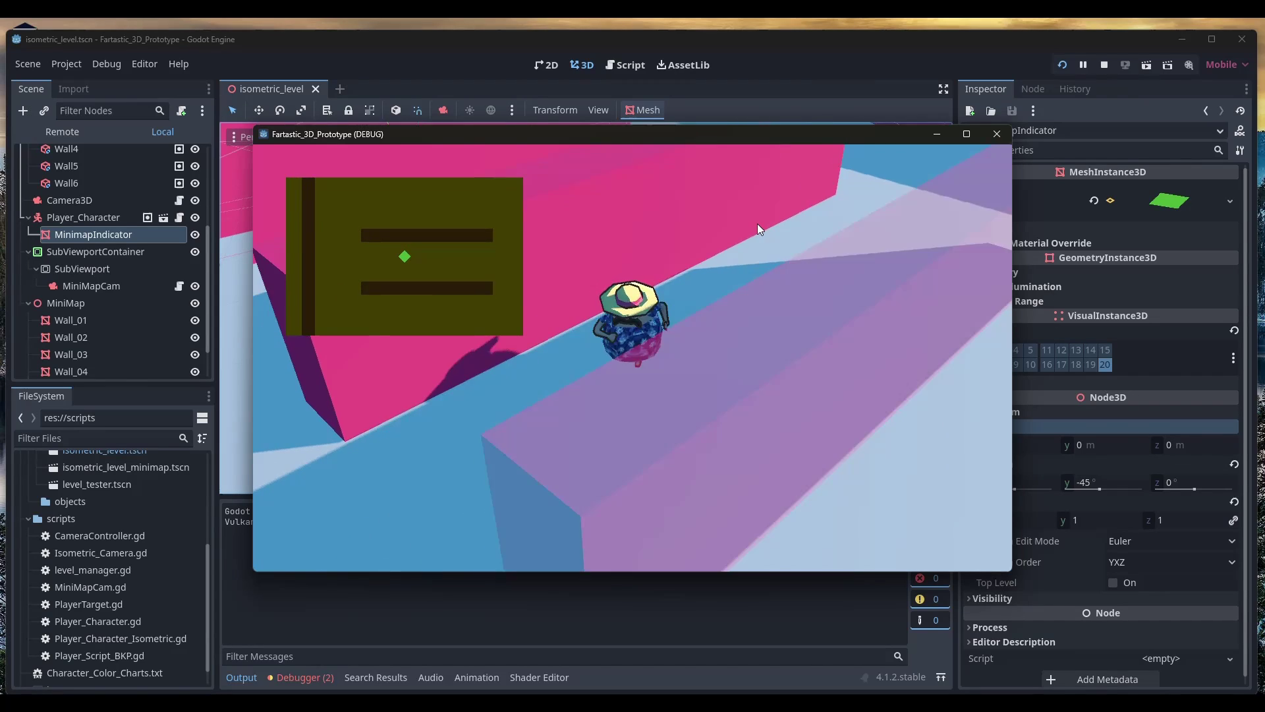
{"action": "key", "text": "a"}
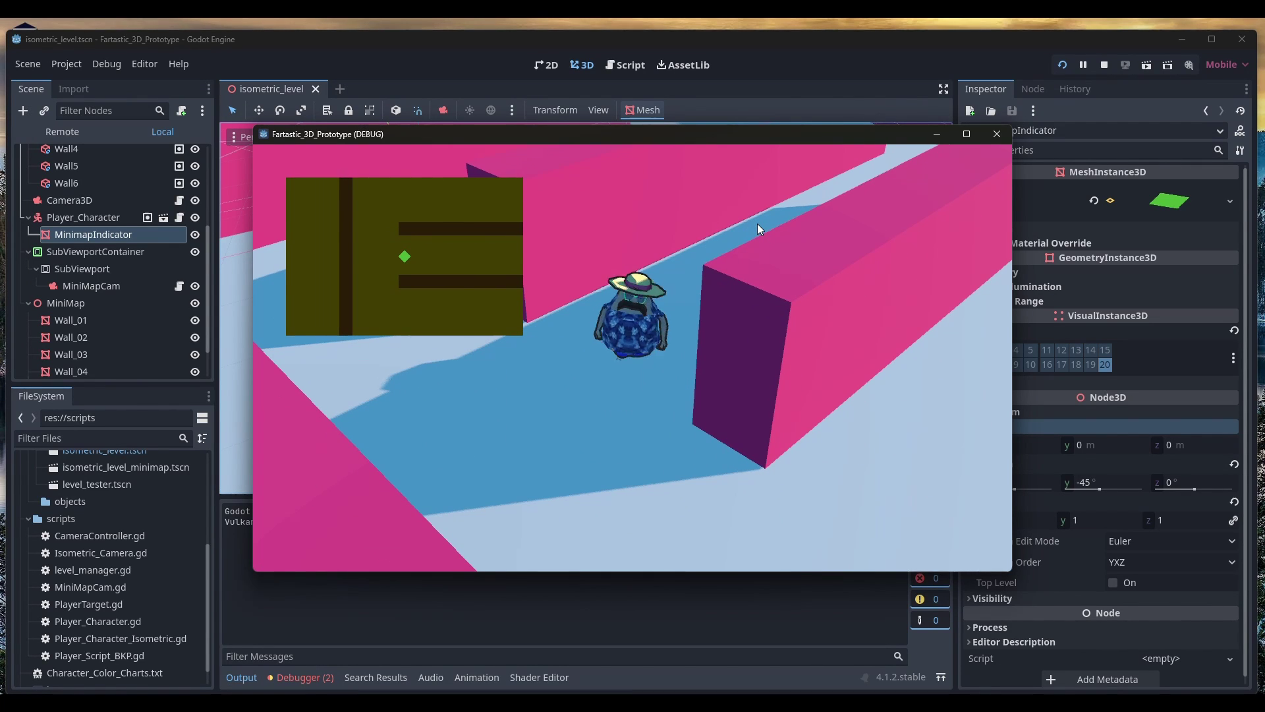